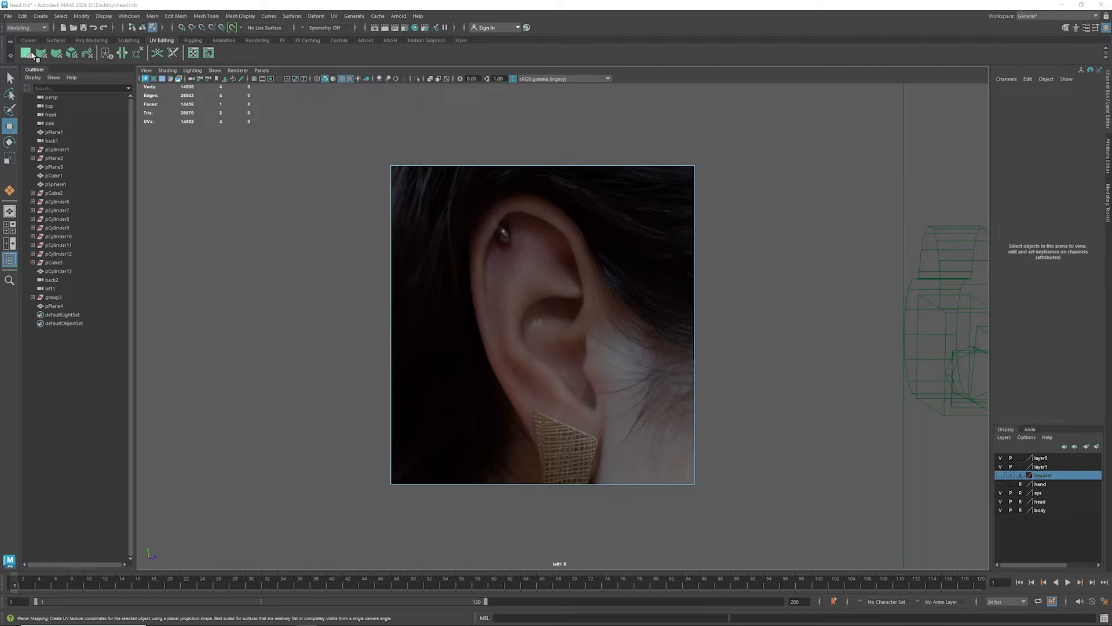
# - Draw a polygon plane about 0.34 by 0.35 over the cheek area in front of the ear on the reference image
pyautogui.click(27, 54)
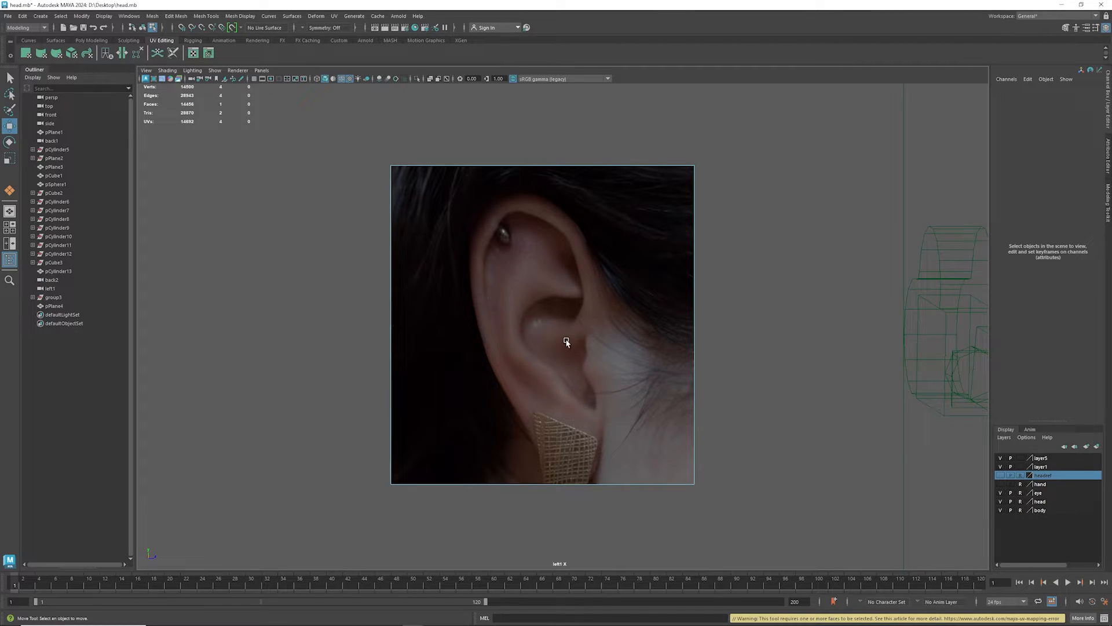
pyautogui.moveTo(619, 336); pyautogui.dragTo(664, 395)
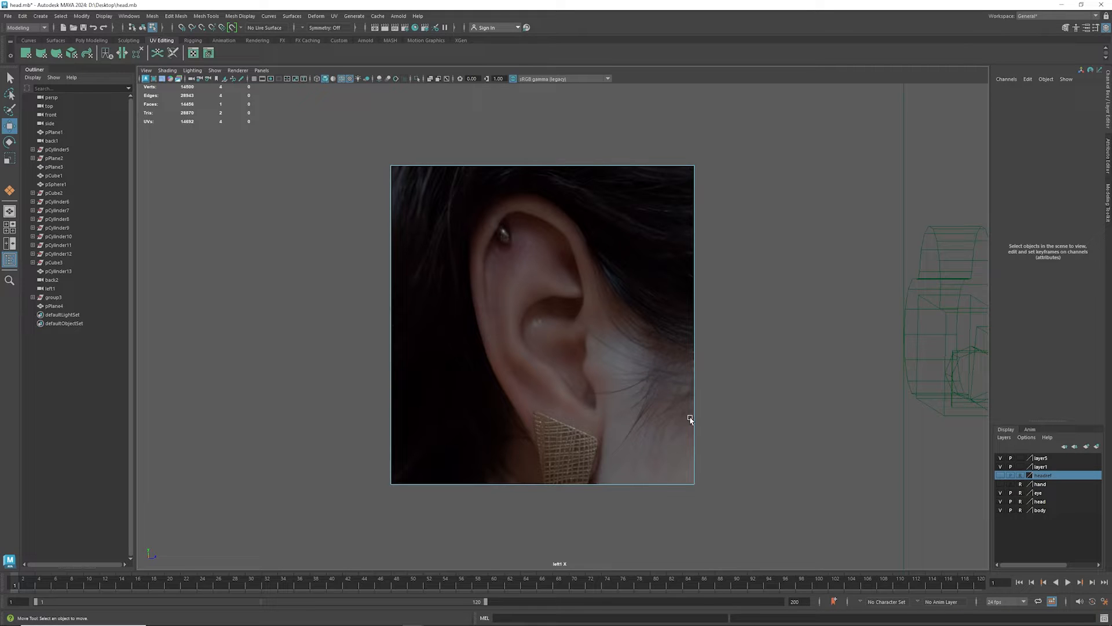
pyautogui.click(90, 40)
pyautogui.click(103, 54)
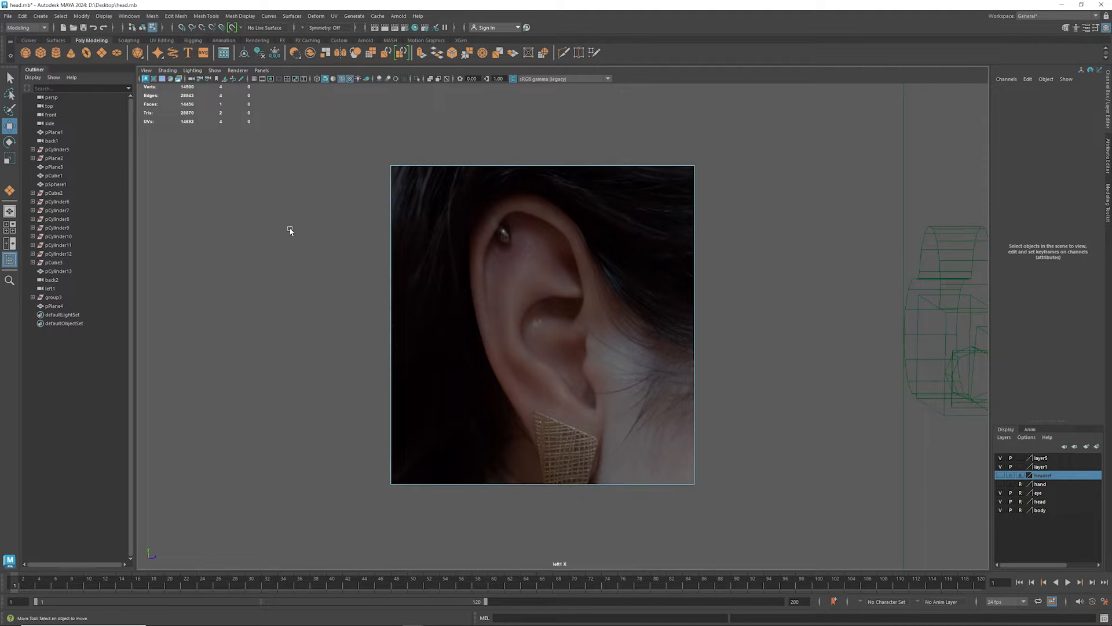
pyautogui.moveTo(618, 349); pyautogui.dragTo(659, 393)
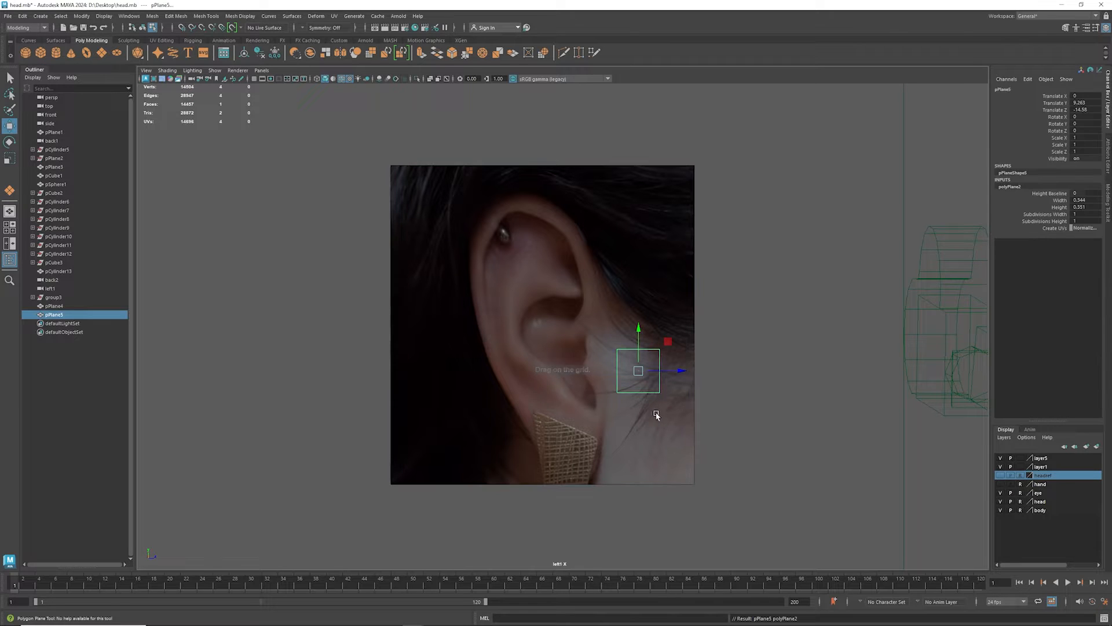
# - Move the new plane in front of the ear reference image by shifting it to about -0.367 in X
pyautogui.press('space')
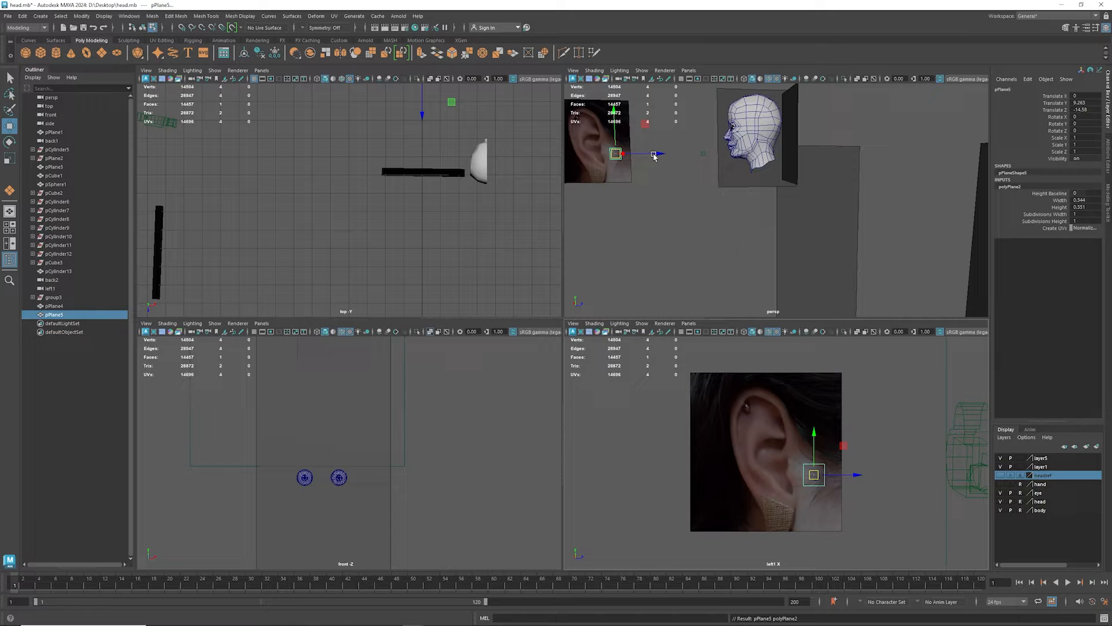
pyautogui.scroll(-5, 435, 489)
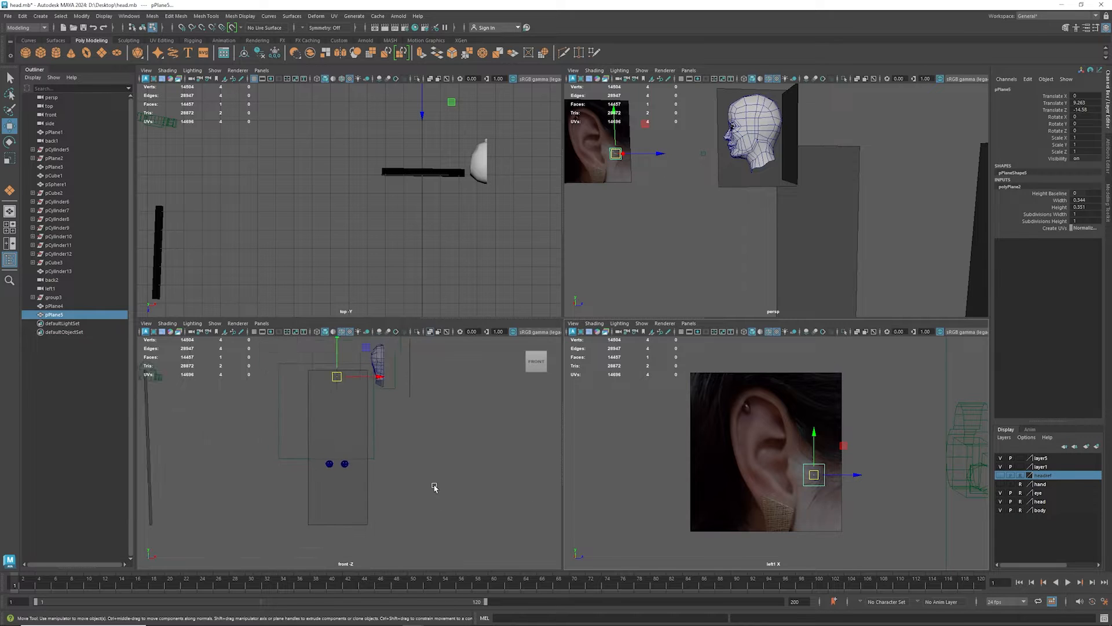
pyautogui.scroll(4, 358, 362)
pyautogui.scroll(-2, 359, 352)
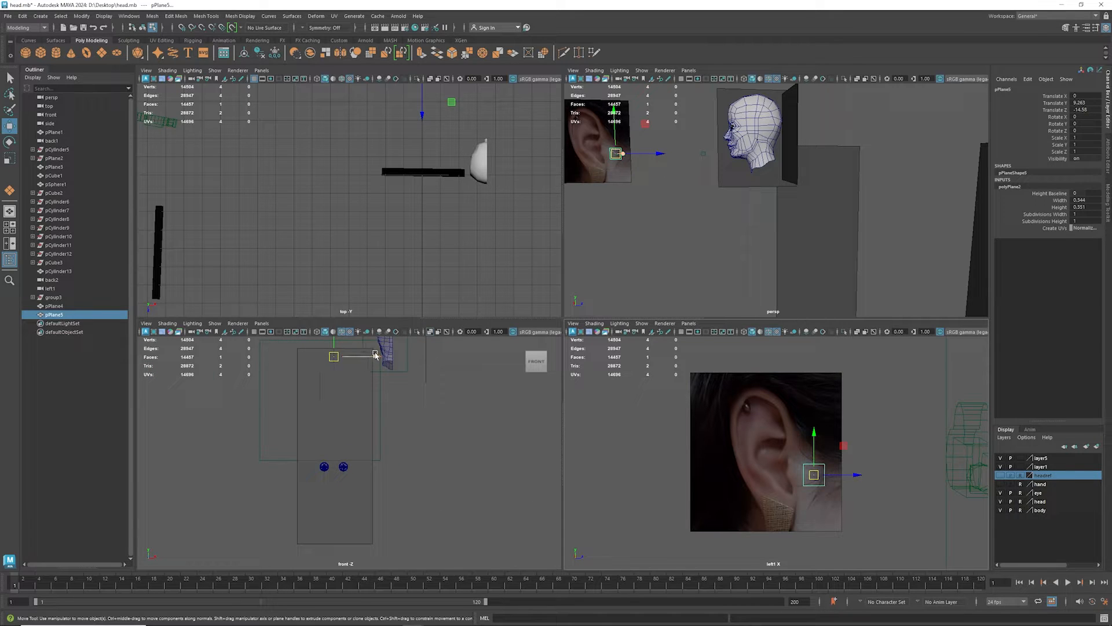
pyautogui.moveTo(376, 357); pyautogui.dragTo(369, 361)
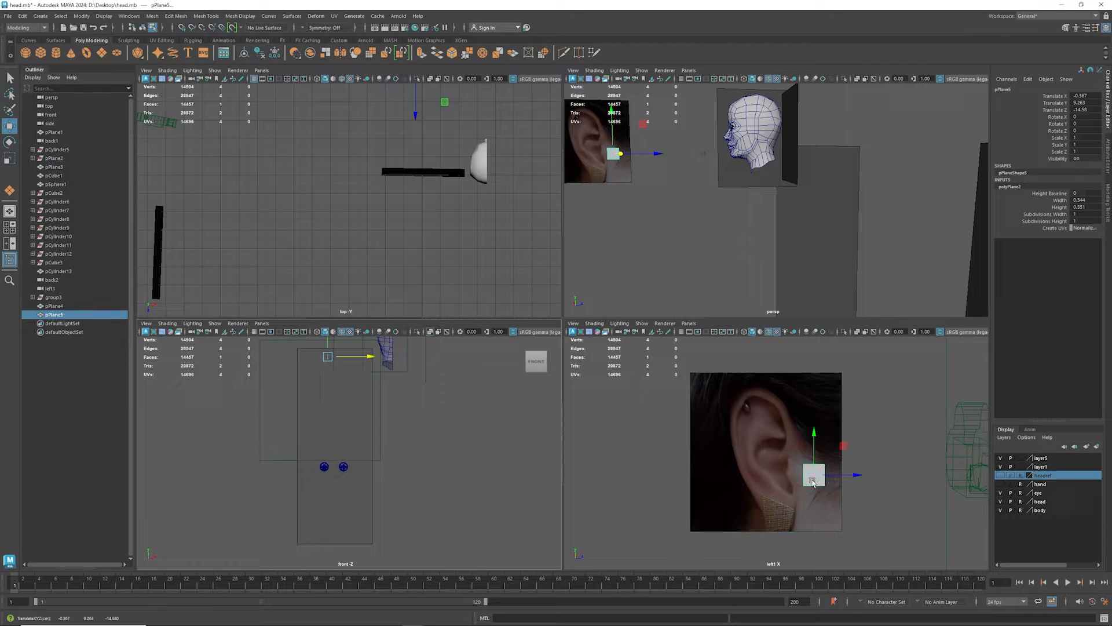
pyautogui.press('space')
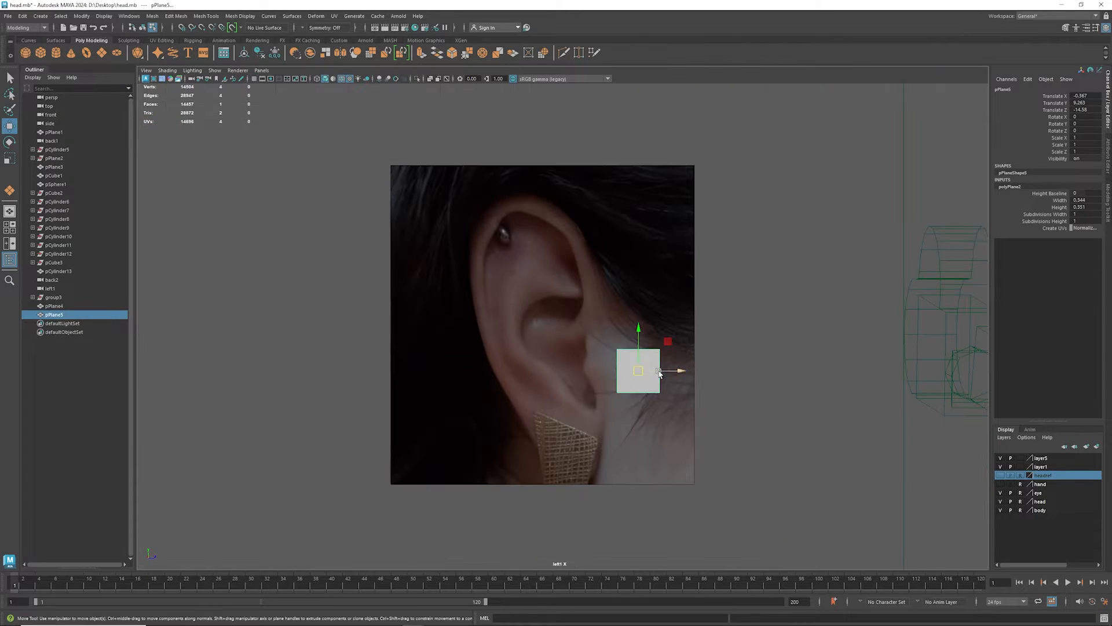
# - Move the plane closer to the ear, to about -14.7 in Z, and narrow it along Z
pyautogui.moveTo(660, 370); pyautogui.dragTo(646, 374)
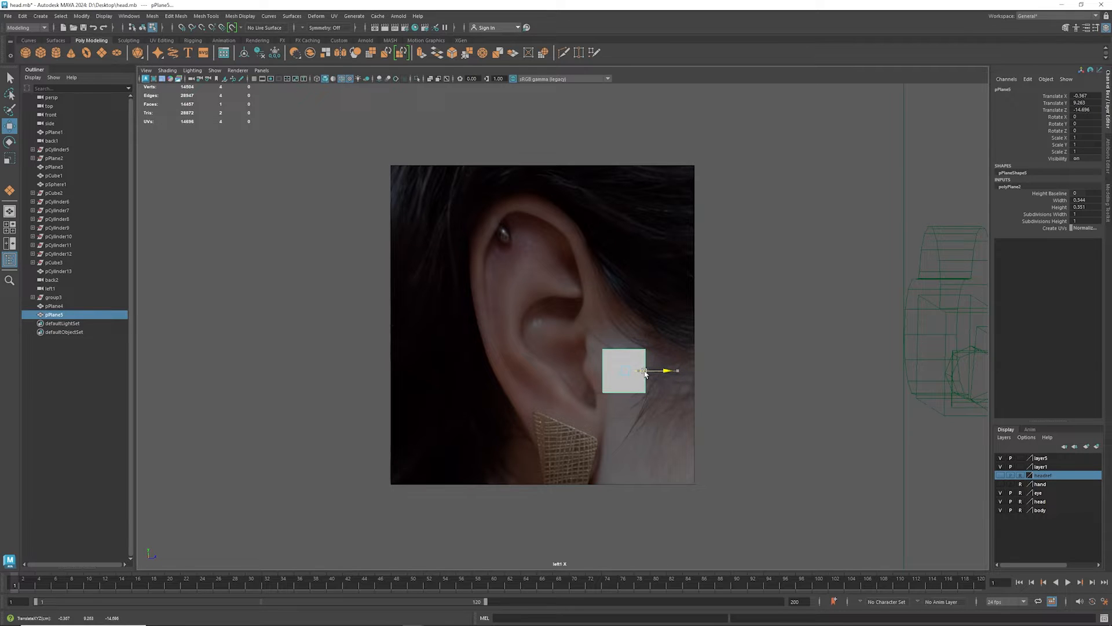
pyautogui.press('e')
pyautogui.press('r')
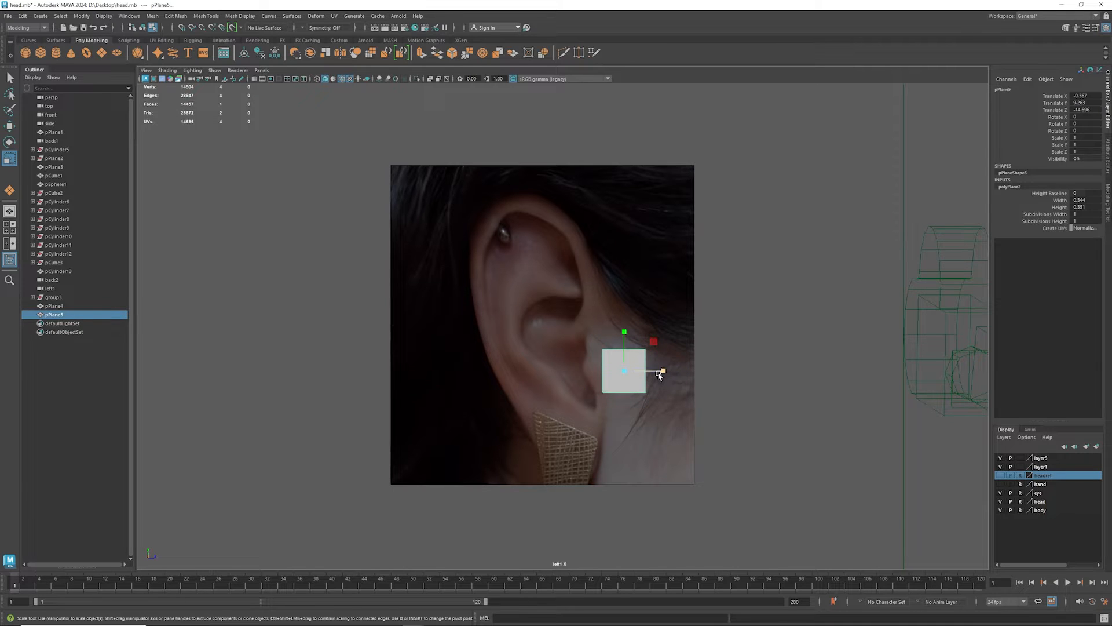
pyautogui.moveTo(658, 372); pyautogui.dragTo(650, 373)
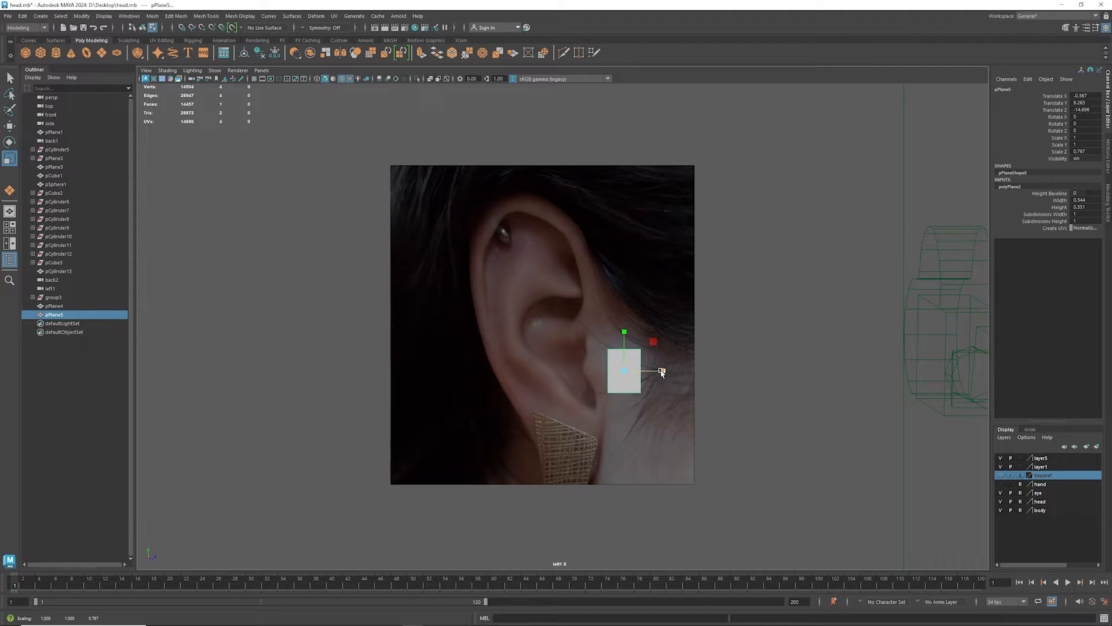
pyautogui.moveTo(661, 372); pyautogui.dragTo(661, 371)
# - Extrude the plane's upper edge in two segments up along the front contour of the ear, narrowing the strip
pyautogui.moveTo(634, 361); pyautogui.dragTo(633, 347, button='right')
pyautogui.click(635, 370)
pyautogui.click(633, 349)
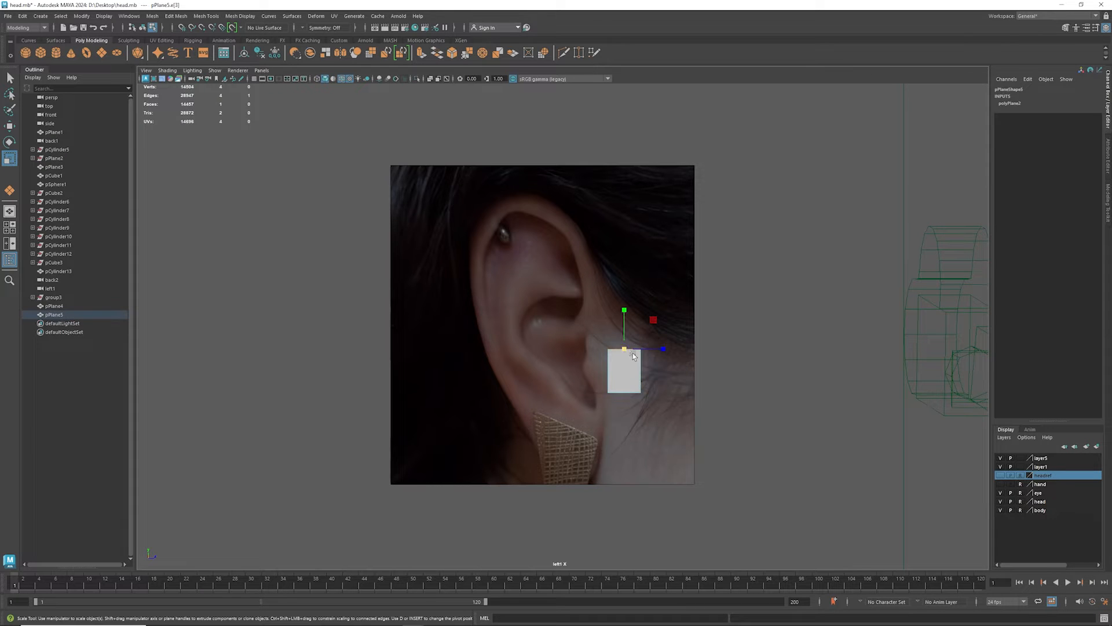
pyautogui.keyDown('shift'); pyautogui.moveTo(646, 316); pyautogui.dragTo(611, 219); pyautogui.keyUp('shift')
pyautogui.hotkey('ctrl', 'z')
pyautogui.press('w')
pyautogui.press('r')
pyautogui.press('w')
pyautogui.press('r')
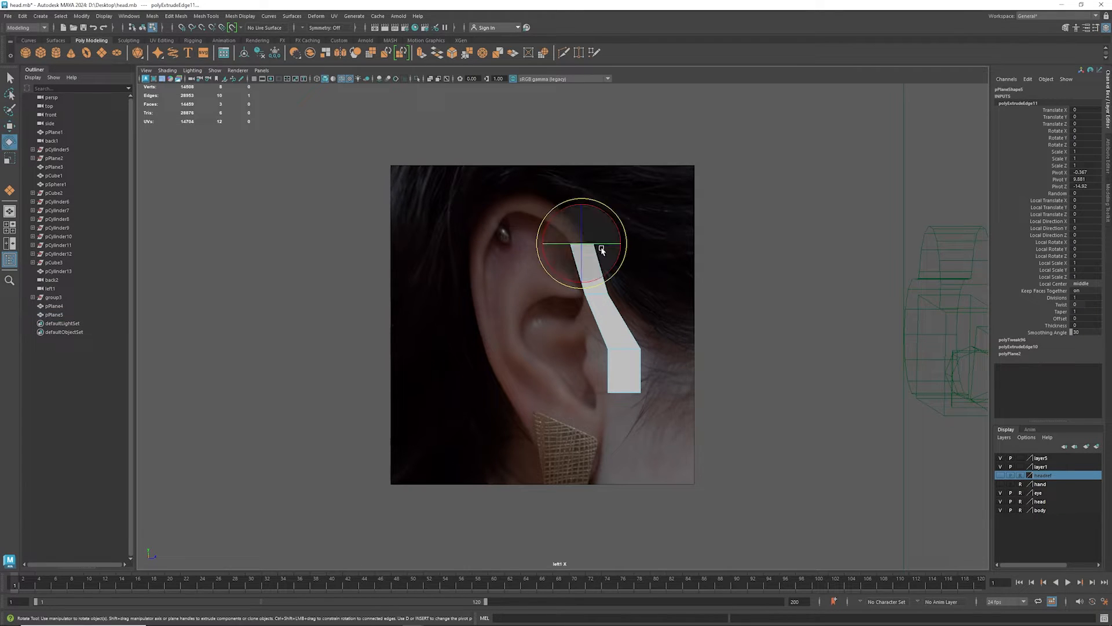
# - Rotate the strip's end edge to follow the ear's curve and extrude a narrower third segment to the top of the ear
pyautogui.press('e')
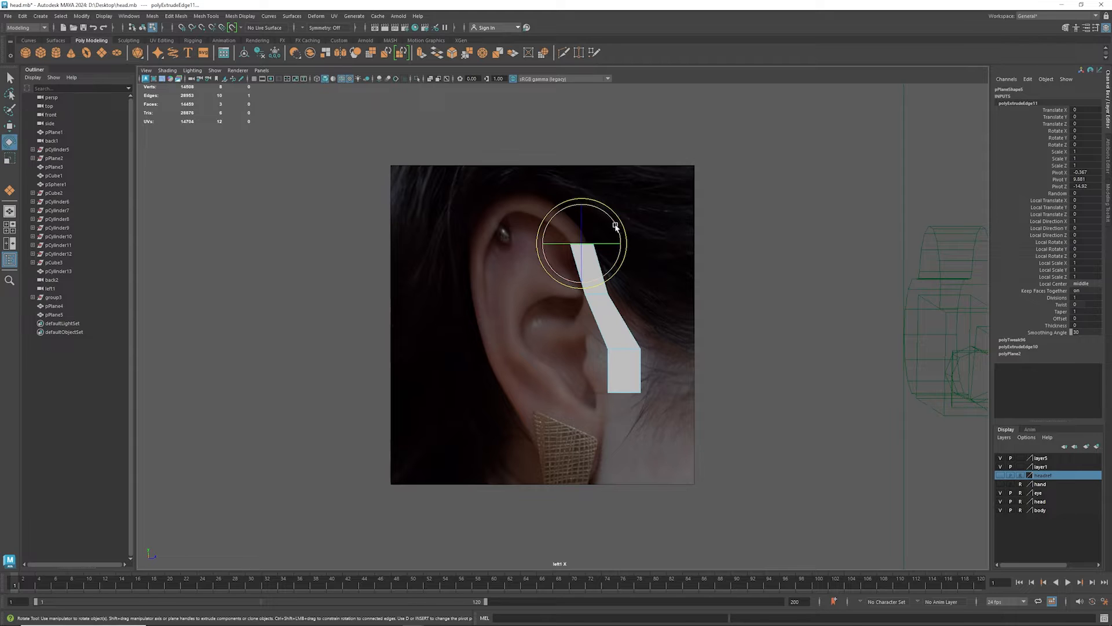
pyautogui.moveTo(615, 226); pyautogui.dragTo(569, 186)
pyautogui.press('w')
pyautogui.press('r')
pyautogui.scroll(3, 562, 282)
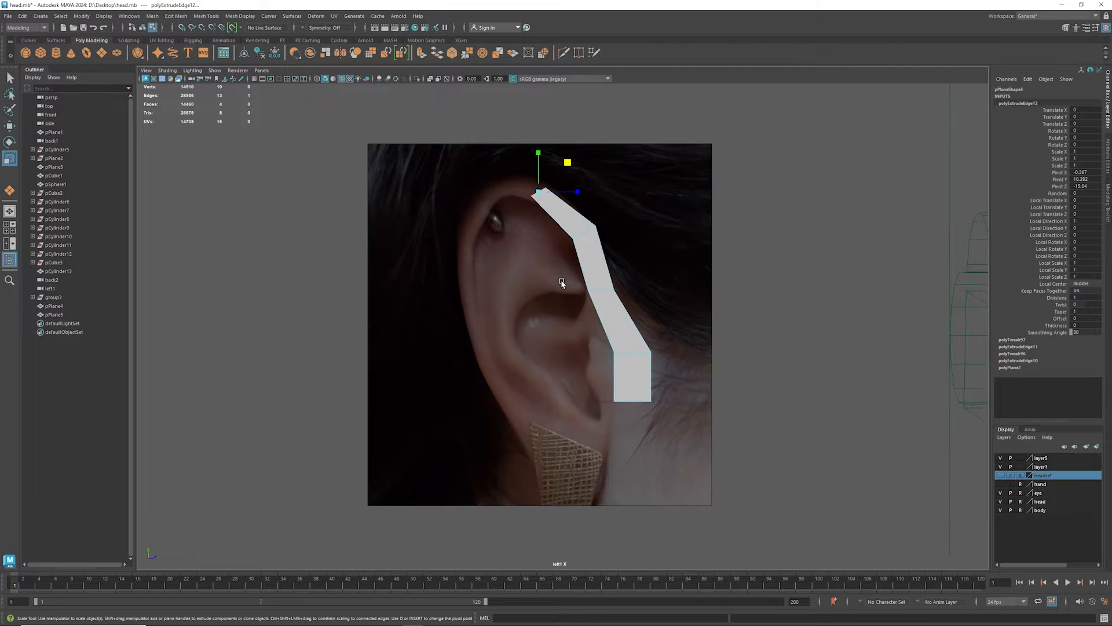
# - Try X-Ray shading in the viewport, enable X-Ray Active Components, and switch regular X-Ray back off
pyautogui.click(192, 70)
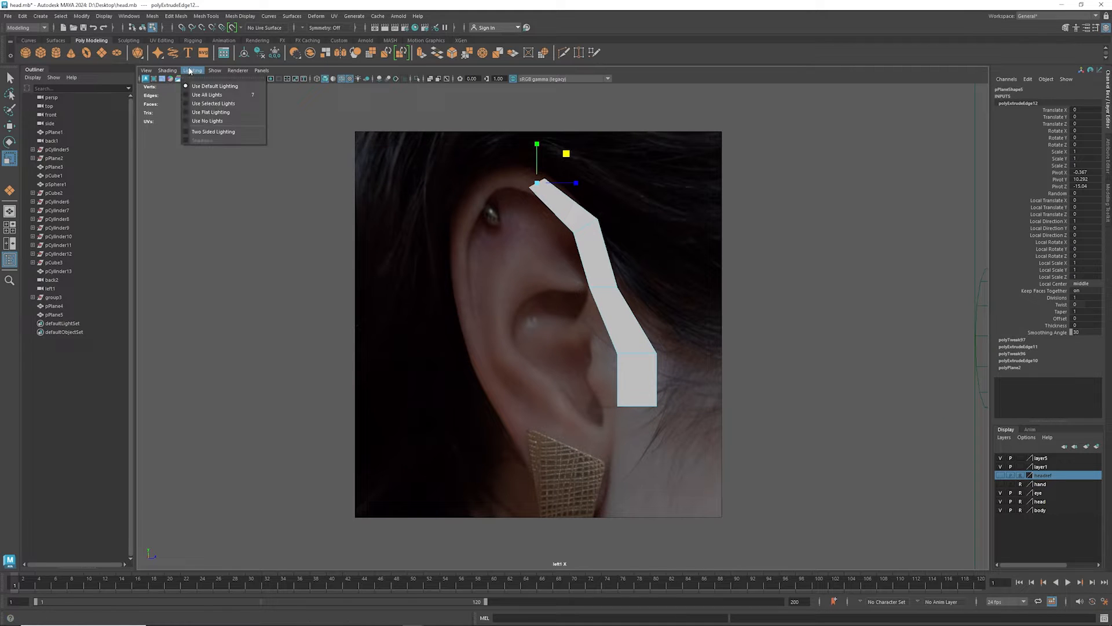
pyautogui.click(177, 160)
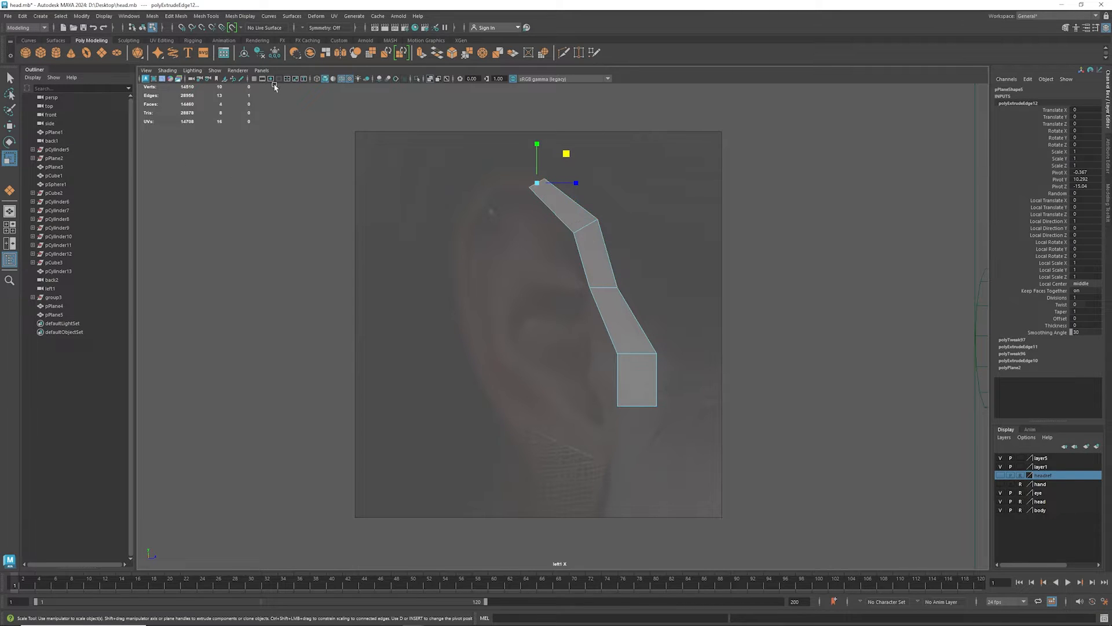
pyautogui.click(167, 70)
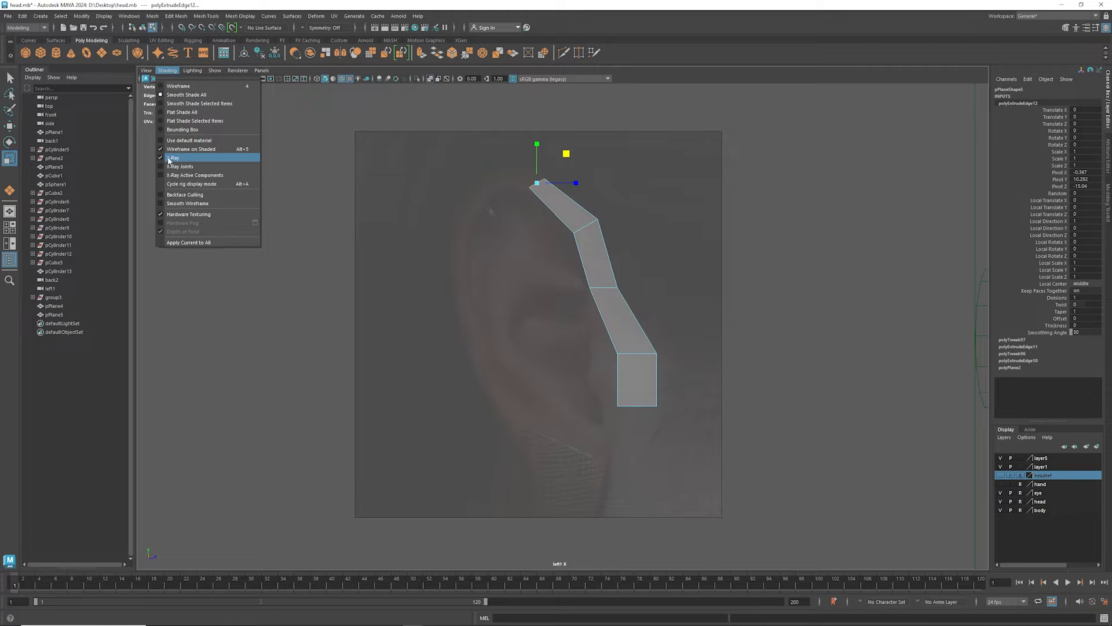
pyautogui.click(170, 175)
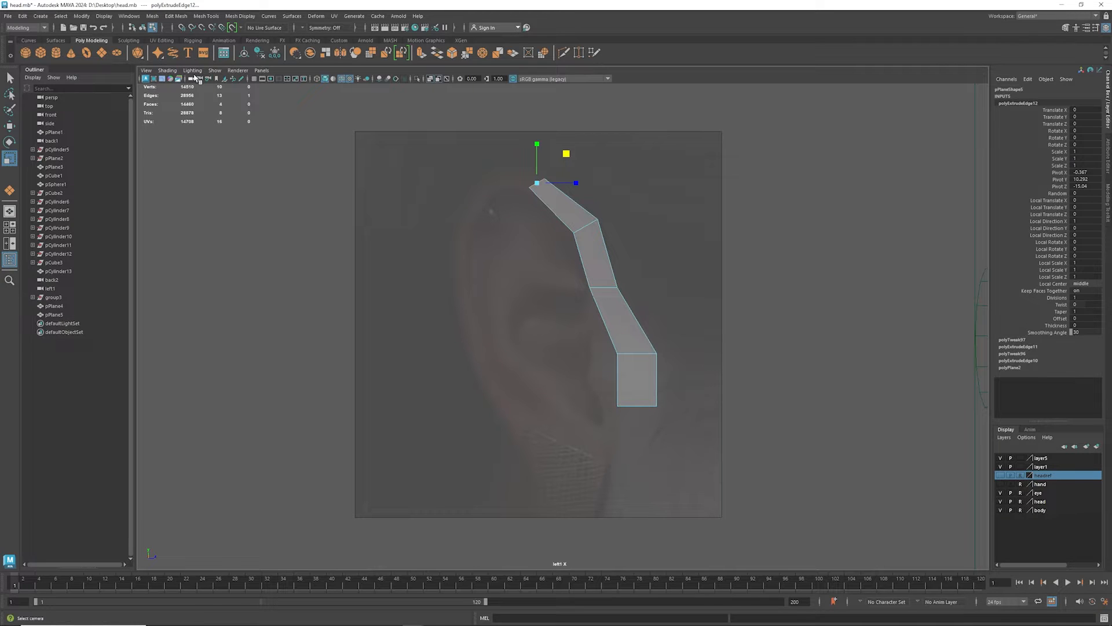
pyautogui.click(168, 70)
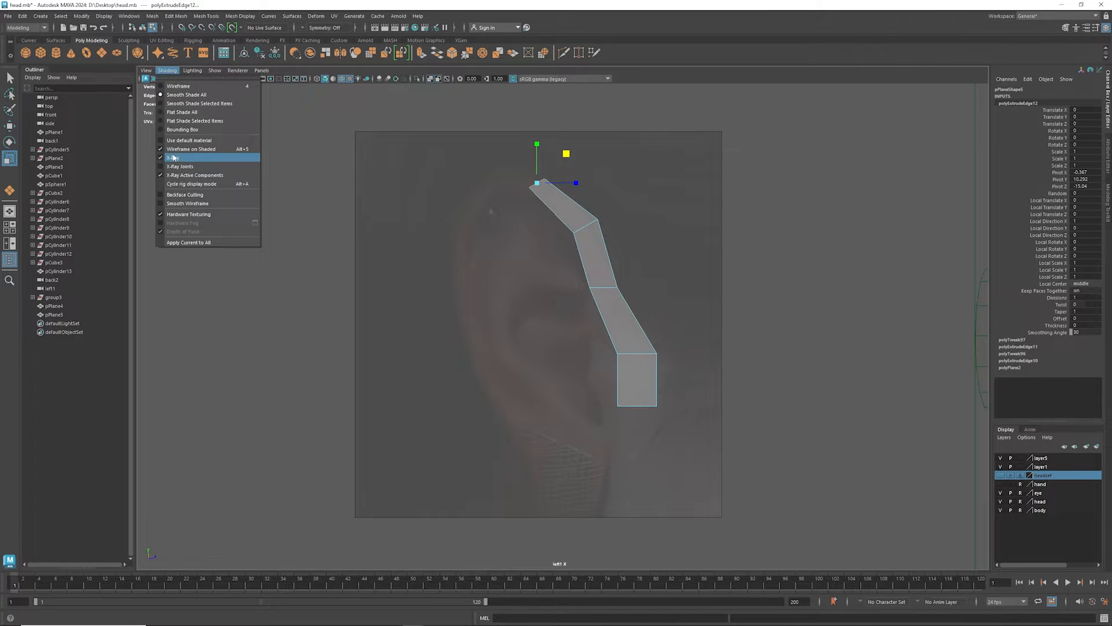
pyautogui.click(173, 158)
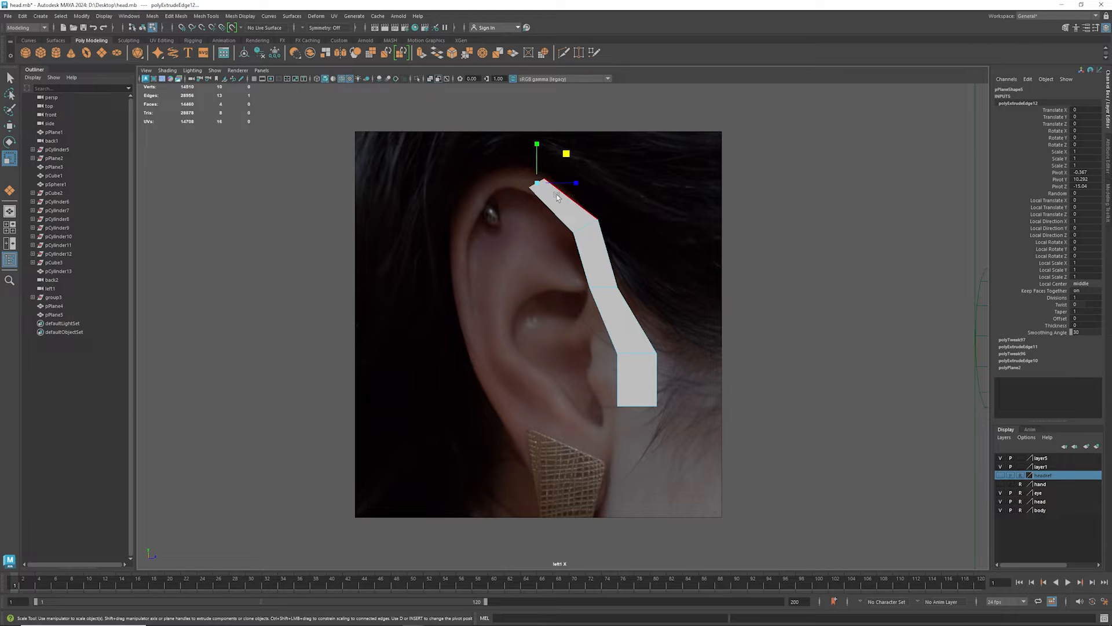
# - Extrude the strip's end edge in two segments over the top of the ear to the upper back rim, rotating and scaling it to fit
pyautogui.click(565, 156)
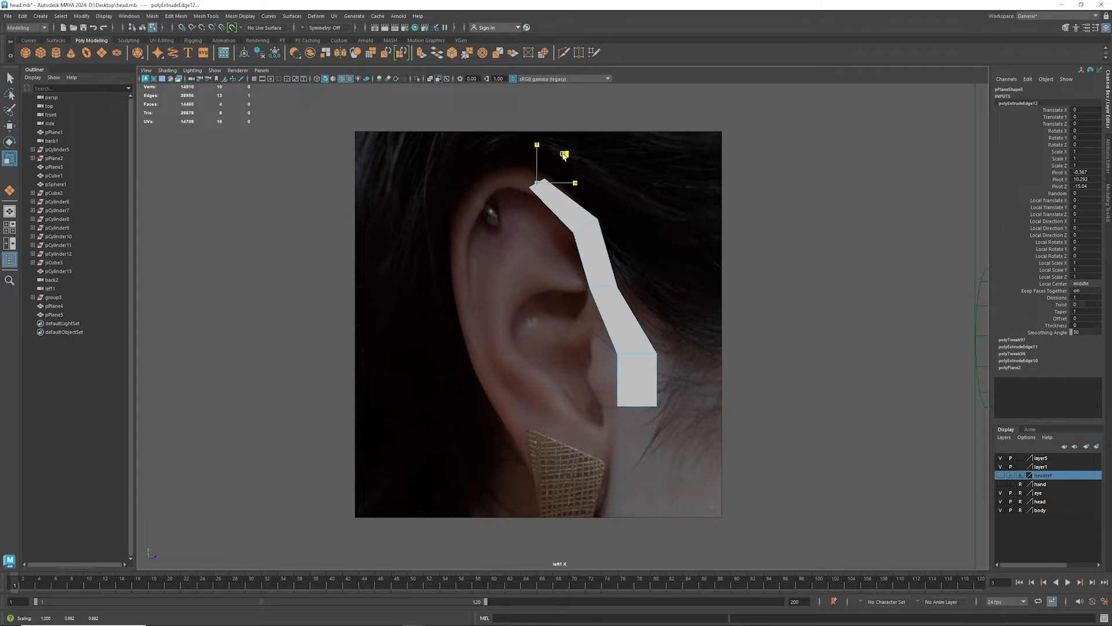
pyautogui.press('w')
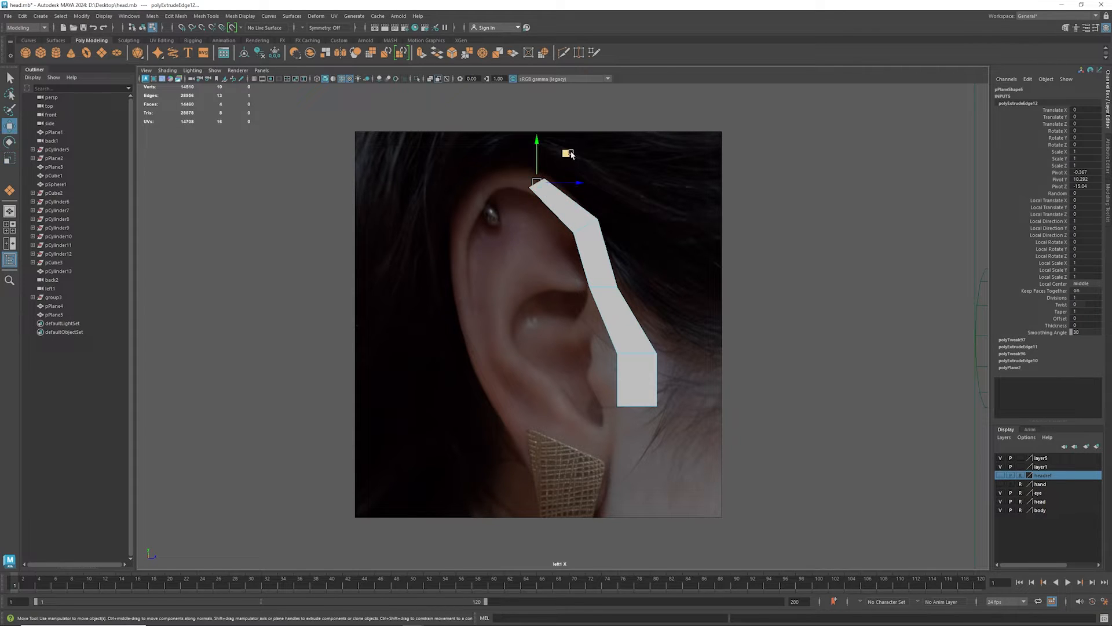
pyautogui.keyDown('shift'); pyautogui.moveTo(567, 153); pyautogui.dragTo(455, 158); pyautogui.keyUp('shift')
pyautogui.press('e')
pyautogui.press('w')
pyautogui.press('r')
pyautogui.press('e')
pyautogui.press('w')
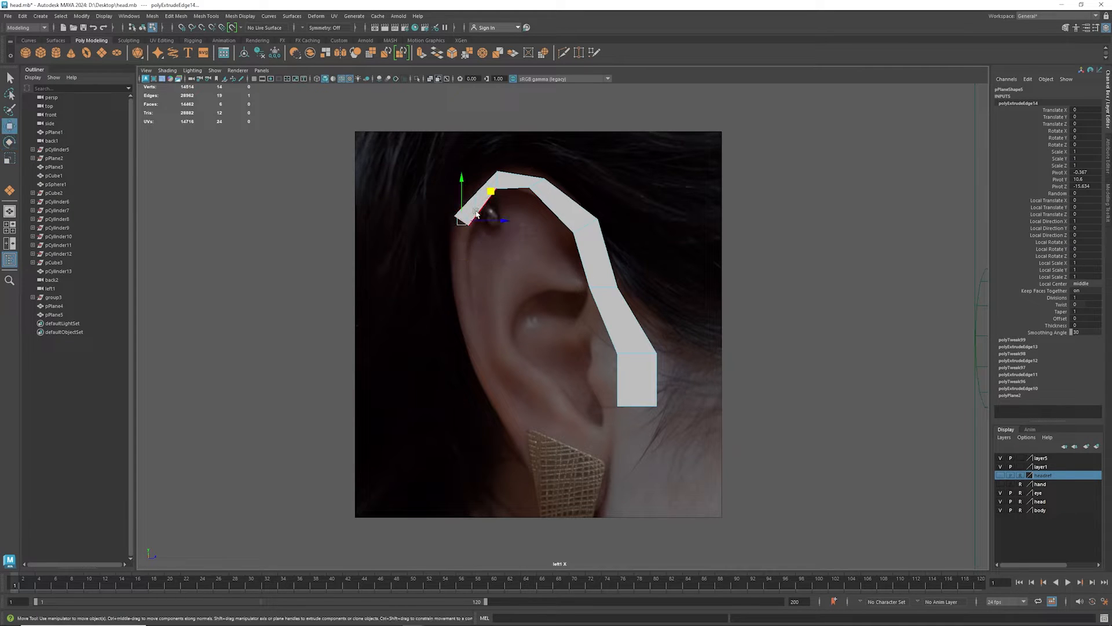
# - Extrude two more segments down the back rim of the ear, aligning the end edge with the outer contour
pyautogui.keyDown('shift'); pyautogui.moveTo(489, 193); pyautogui.dragTo(510, 340); pyautogui.keyUp('shift')
pyautogui.press('e')
pyautogui.press('w')
pyautogui.press('e')
pyautogui.press('r')
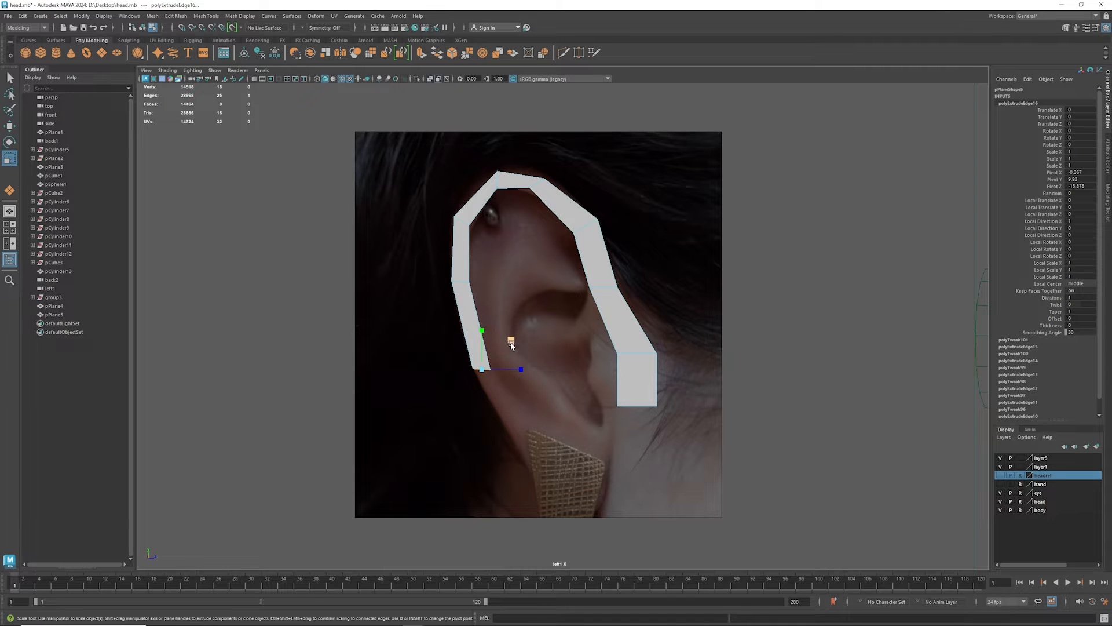
# - Extrude another segment from the back rim down to the earlobe, widening and rotating its end edge
pyautogui.press('e')
pyautogui.moveTo(510, 343); pyautogui.dragTo(571, 414)
pyautogui.press('w')
pyautogui.press('r')
pyautogui.press('w')
pyautogui.press('e')
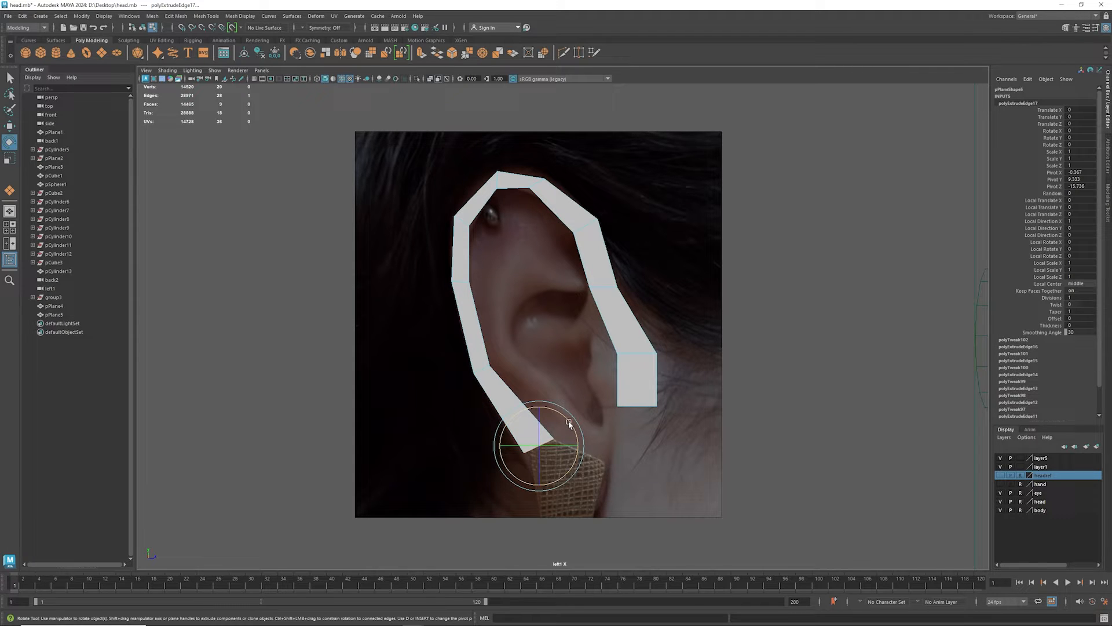
# - Extrude three segments across the earlobe and back up toward the starting quad in front of the ear
pyautogui.moveTo(569, 423); pyautogui.dragTo(631, 416)
pyautogui.press('w')
pyautogui.press('e')
pyautogui.press('w')
# - Merge the strip's two end vertices with the lower corners of the starting quad to close the ring around the ear
pyautogui.moveTo(618, 378); pyautogui.dragTo(582, 380, button='right')
pyautogui.moveTo(591, 391); pyautogui.dragTo(619, 417)
pyautogui.keyDown('shift'); pyautogui.moveTo(616, 406); pyautogui.dragTo(610, 354, button='right'); pyautogui.keyUp('shift')
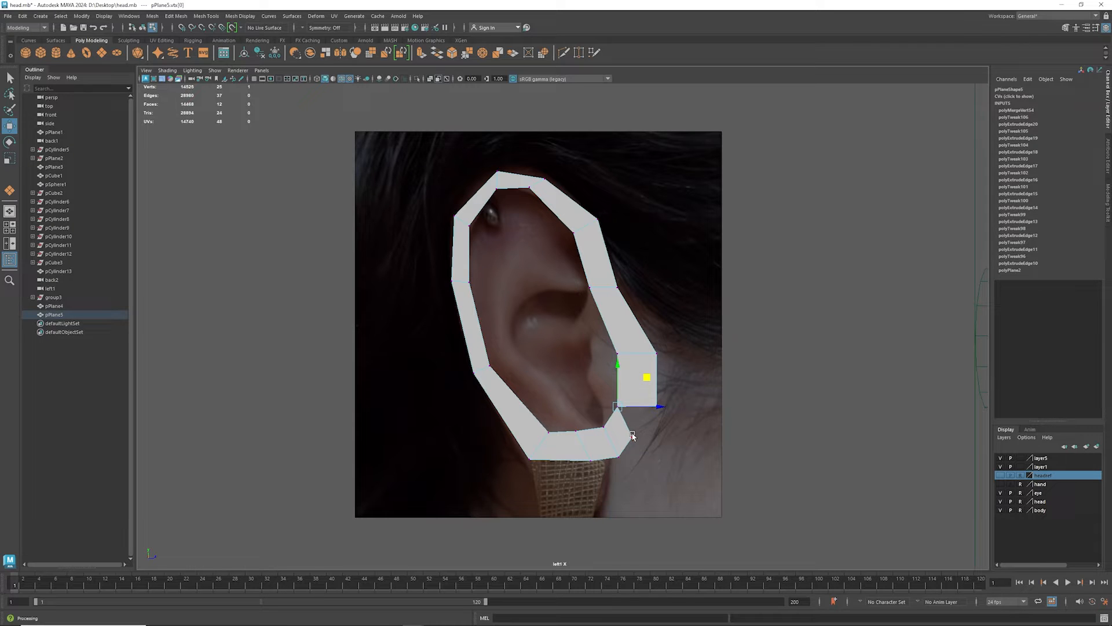
pyautogui.click(633, 437)
pyautogui.moveTo(660, 407); pyautogui.dragTo(684, 382, button='middle')
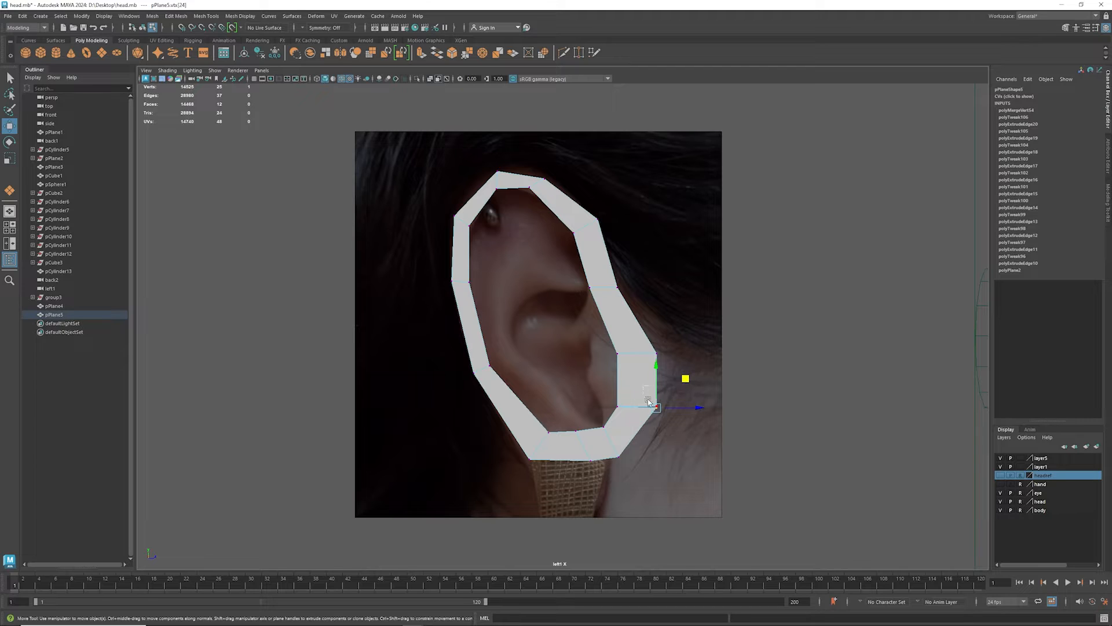
pyautogui.moveTo(644, 386); pyautogui.dragTo(678, 430)
pyautogui.press('g')
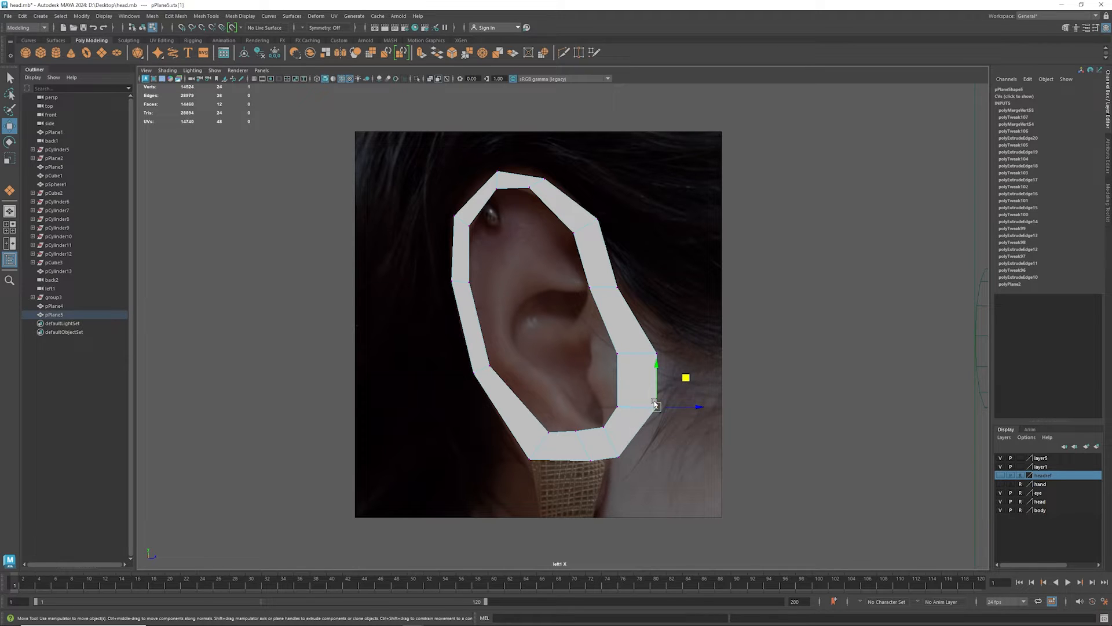
# - Extrude the two bottom outer edges of the ring downward and narrow them to form the tip of the earlobe
pyautogui.click(590, 462)
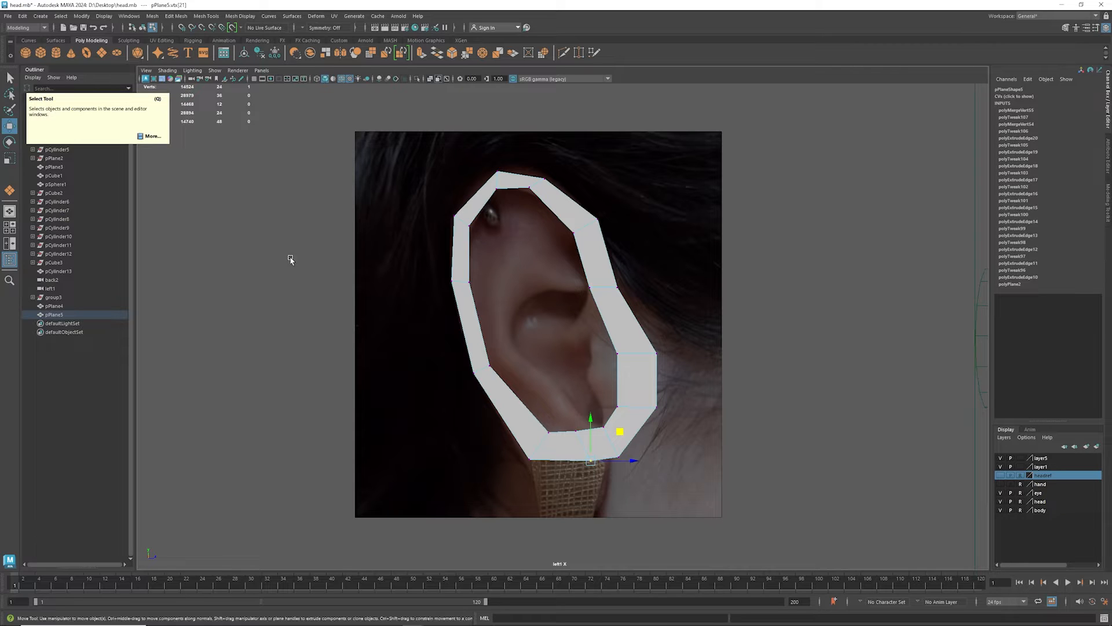
pyautogui.moveTo(540, 377); pyautogui.dragTo(540, 355, button='right')
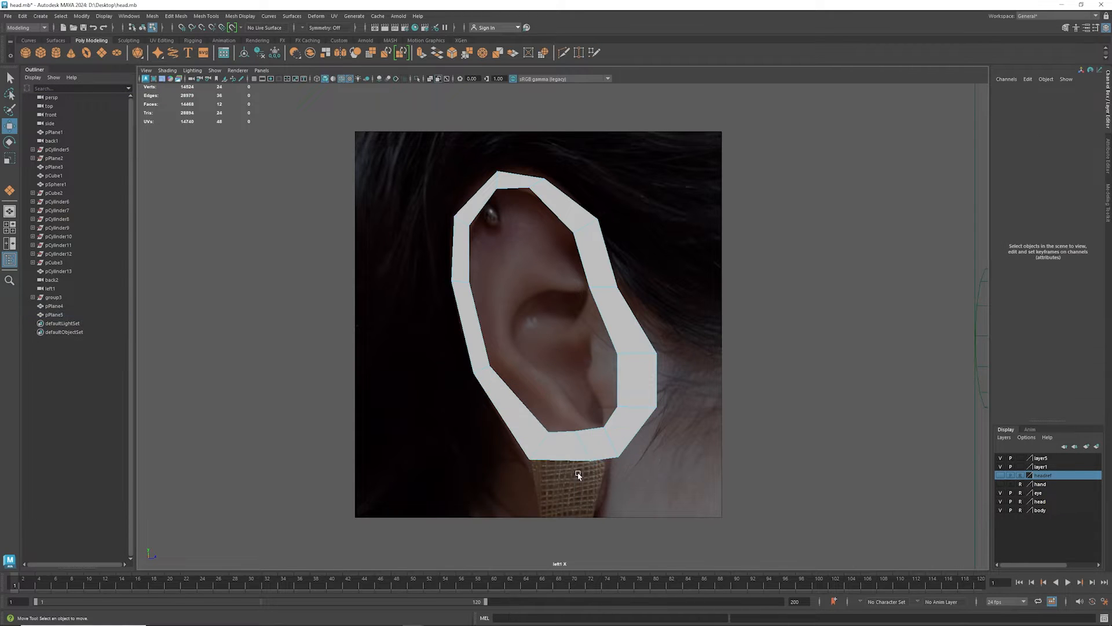
pyautogui.click(564, 460)
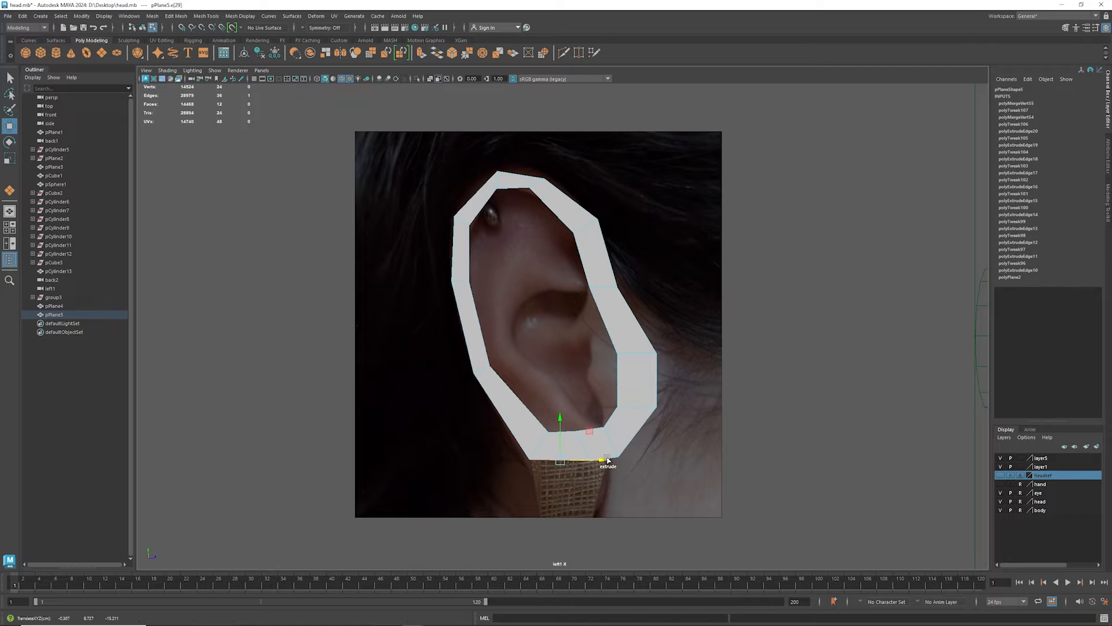
pyautogui.keyDown('shift'); pyautogui.click(615, 459); pyautogui.keyUp('shift')
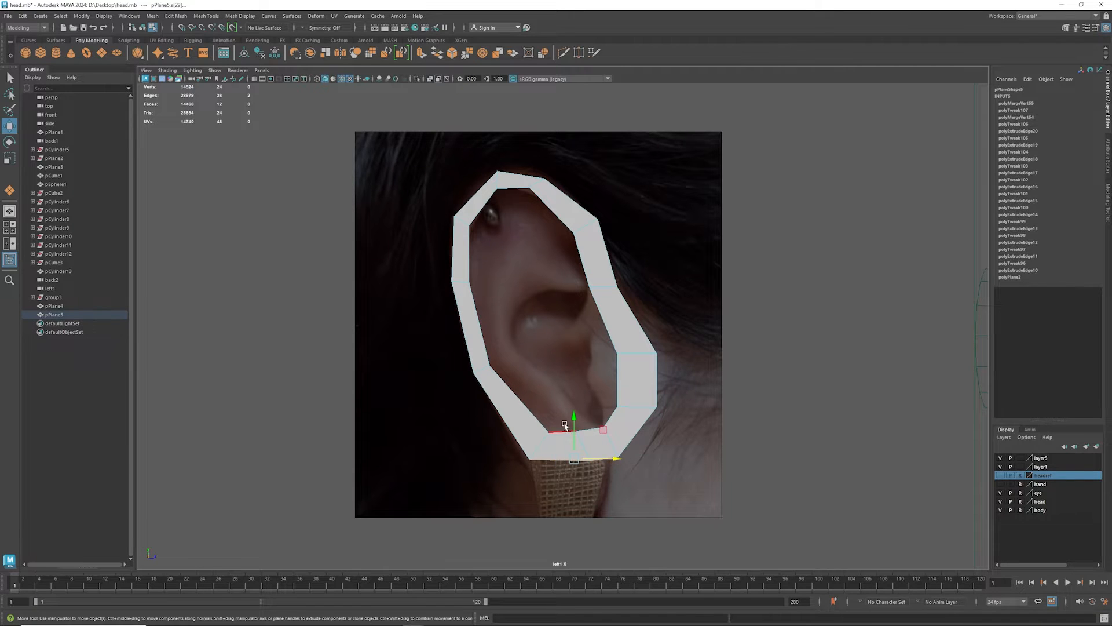
pyautogui.hotkey('ctrl', 'e')
pyautogui.moveTo(574, 435); pyautogui.dragTo(608, 466)
pyautogui.press('r')
pyautogui.press('w')
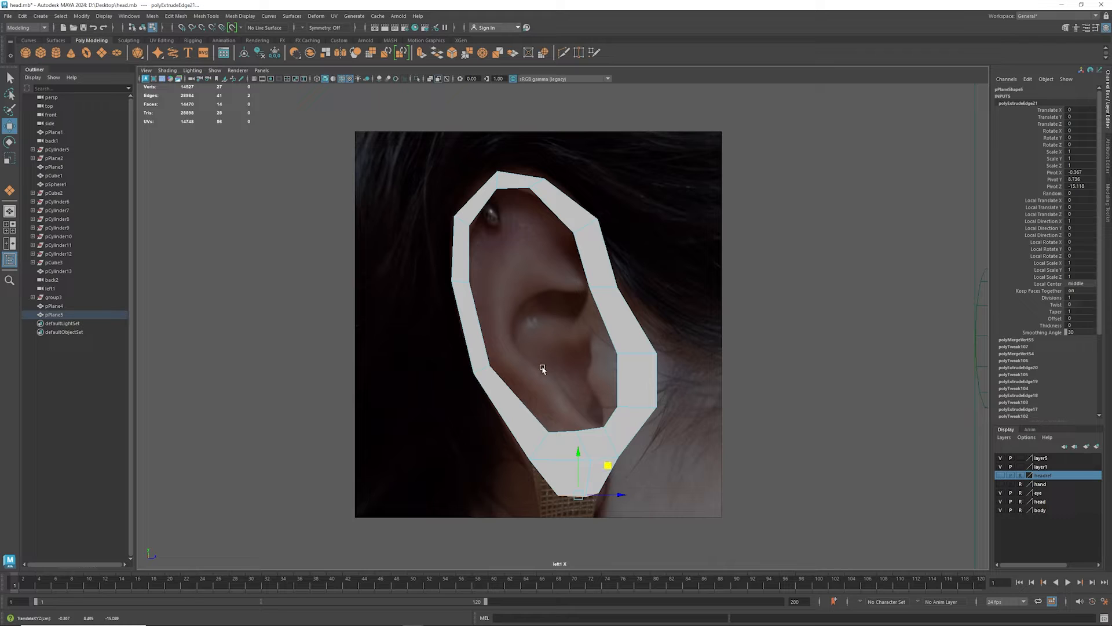
# - Extrude the ring's short inner edge above the earlobe upward along the antihelix in segments, rotating and scaling each end edge
pyautogui.click(588, 430)
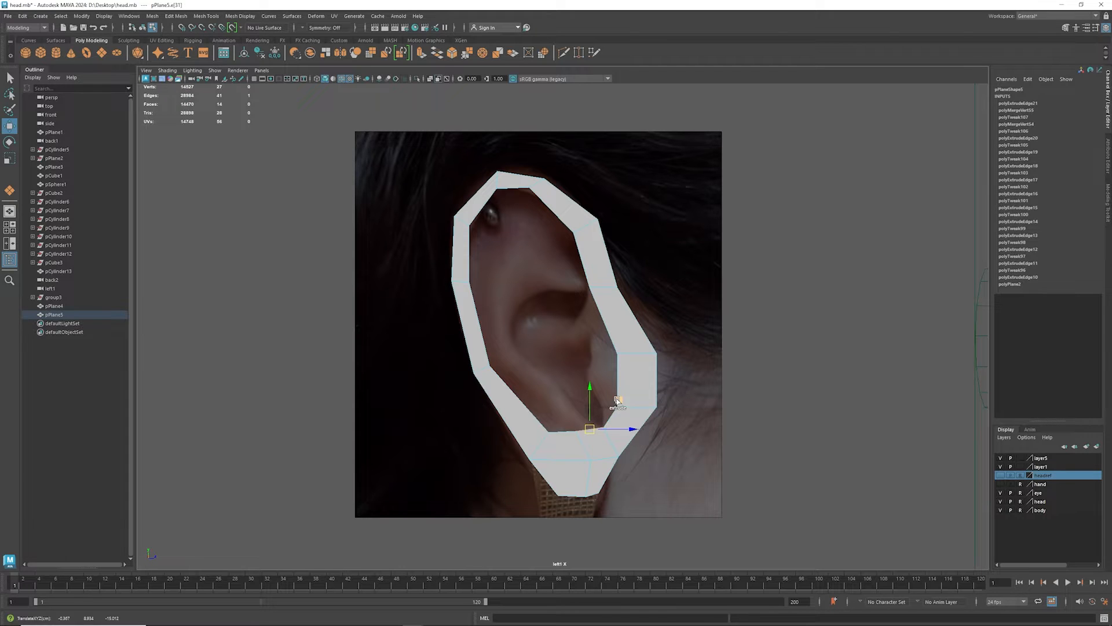
pyautogui.keyDown('shift'); pyautogui.moveTo(615, 403); pyautogui.dragTo(571, 310); pyautogui.keyUp('shift')
pyautogui.press('e')
pyautogui.press('w')
pyautogui.press('r')
pyautogui.press('w')
pyautogui.press('e')
pyautogui.press('w')
pyautogui.press('e')
pyautogui.press('w')
# - Position the antihelix strip's uppermost segment above the concha and scale and raise its end edge
pyautogui.moveTo(566, 256); pyautogui.dragTo(549, 297)
pyautogui.press('e')
pyautogui.press('r')
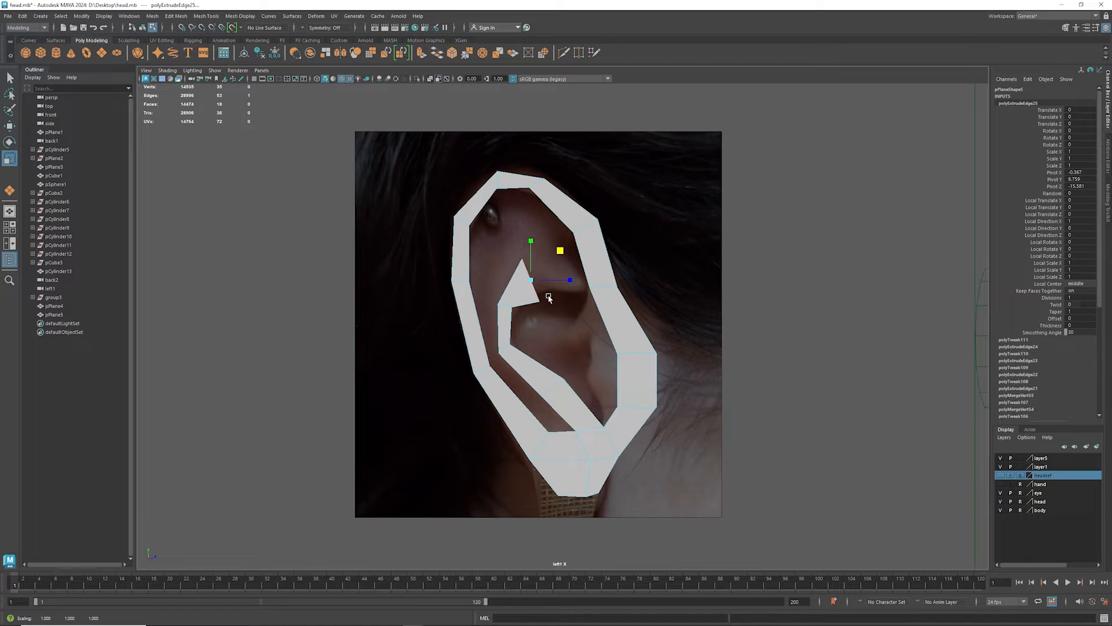
pyautogui.moveTo(558, 253); pyautogui.dragTo(562, 235)
pyautogui.press('w')
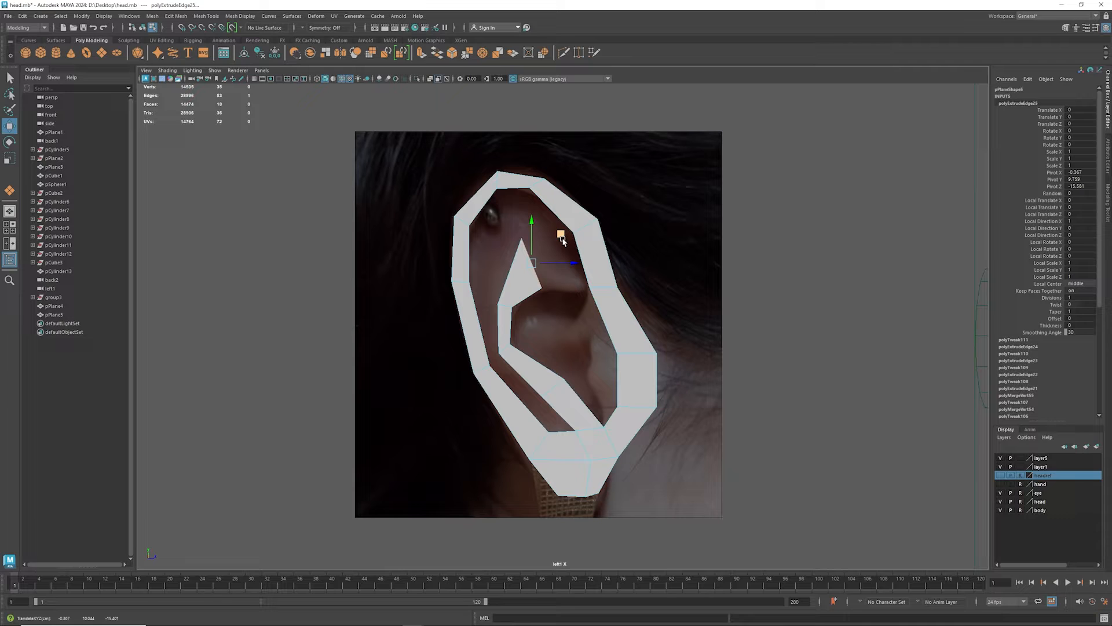
# - Extrude the antihelix strip's end edge forward to the inner front rim and pull its upper corner to a peak below the ear's top
pyautogui.keyDown('shift'); pyautogui.moveTo(562, 239); pyautogui.dragTo(606, 241); pyautogui.keyUp('shift')
pyautogui.moveTo(560, 253)
pyautogui.mouseDown(button='right')
pyautogui.moveTo(560, 232)
pyautogui.moveTo(538, 254)
pyautogui.mouseUp(button='right')
pyautogui.click(565, 239)
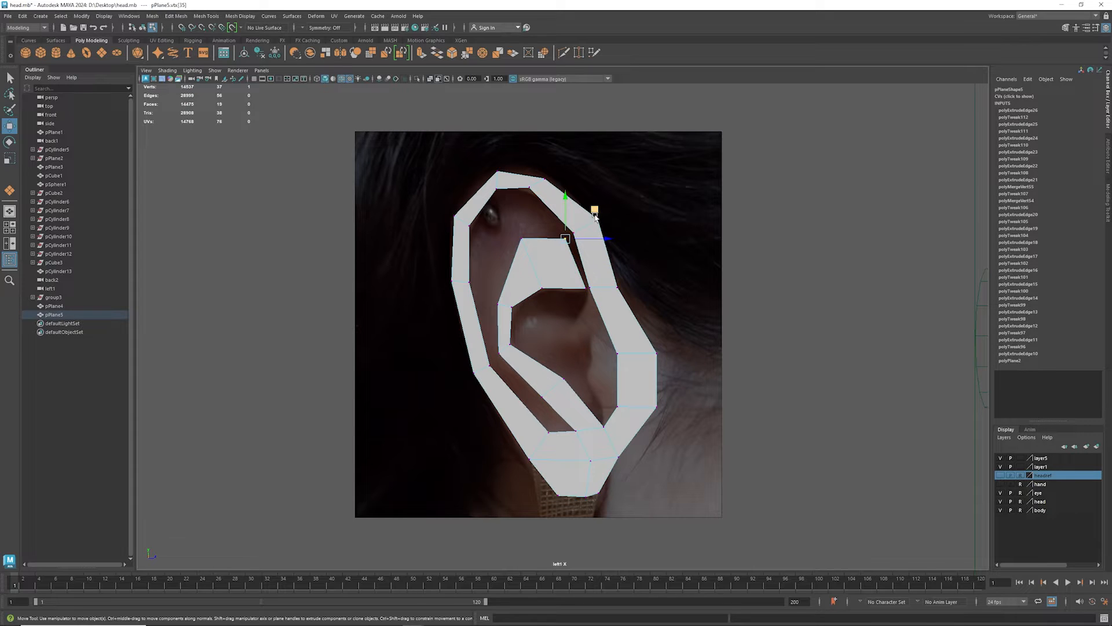
pyautogui.moveTo(596, 211); pyautogui.dragTo(559, 167)
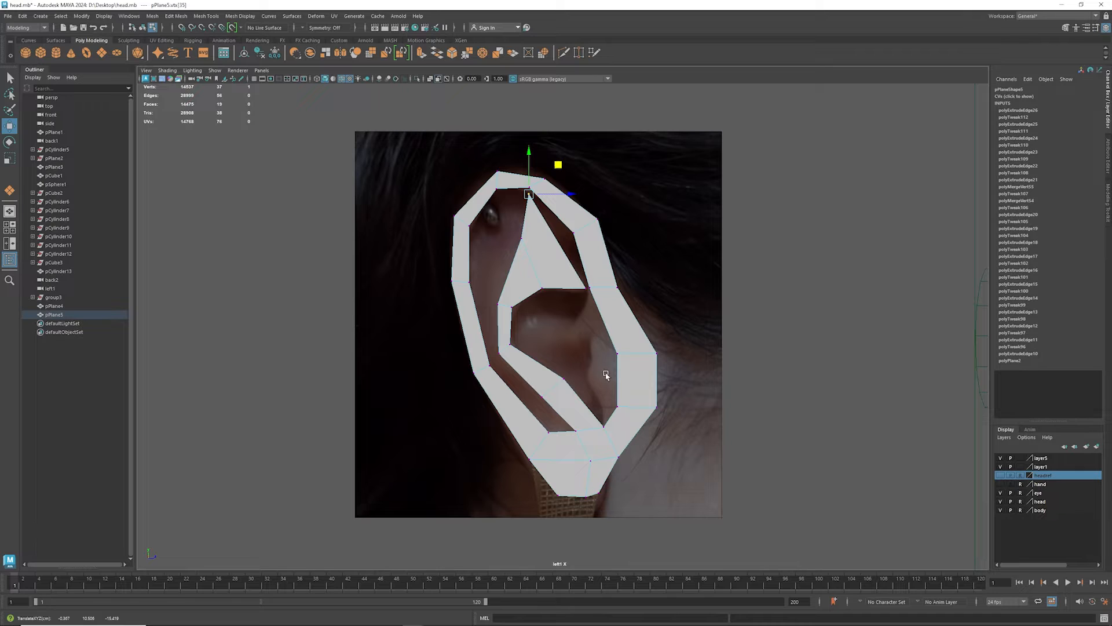
# - Move the front rim's inner vertices toward the concha and lower the outer vertex to follow the tragus contour
pyautogui.moveTo(602, 339); pyautogui.dragTo(621, 370)
pyautogui.moveTo(636, 324); pyautogui.dragTo(622, 351)
pyautogui.click(659, 353)
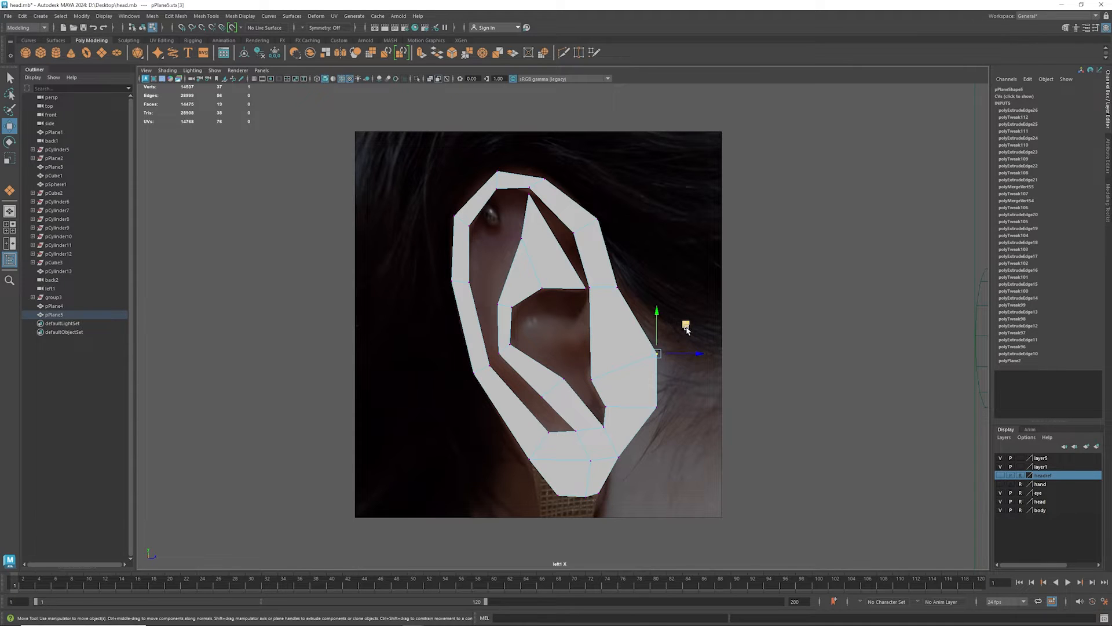
pyautogui.moveTo(686, 325); pyautogui.dragTo(684, 334)
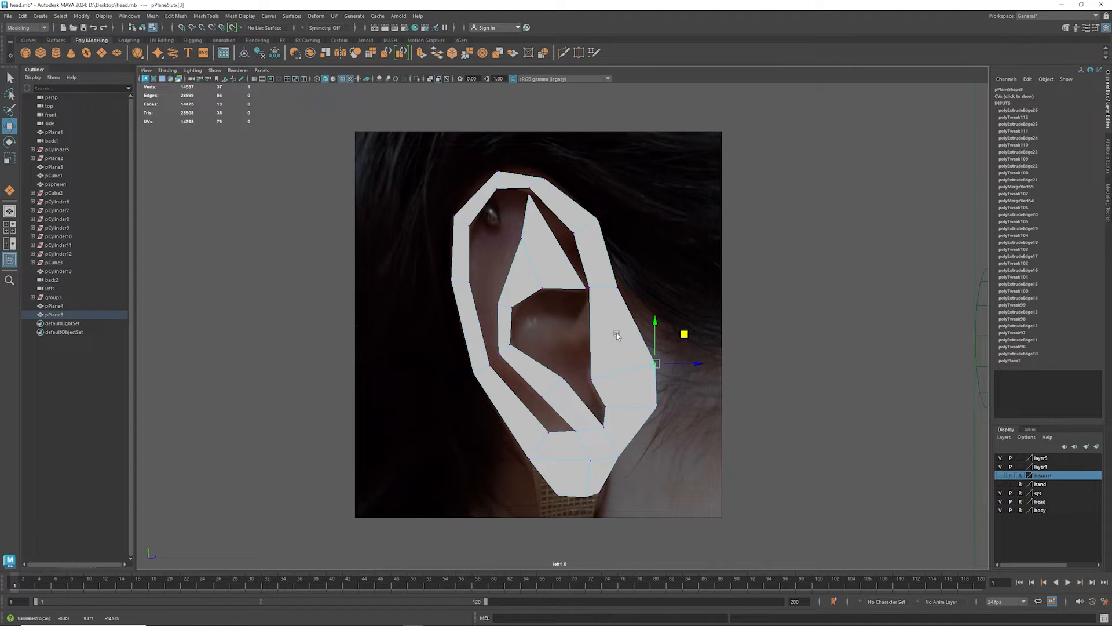
pyautogui.click(589, 382)
pyautogui.moveTo(622, 358)
pyautogui.mouseDown()
pyautogui.moveTo(671, 330)
pyautogui.moveTo(623, 354)
pyautogui.mouseUp()
# - Cut a new edge across the long front face above the tragus with Multi-Cut
pyautogui.keyDown('shift'); pyautogui.moveTo(618, 347); pyautogui.dragTo(565, 350, button='right'); pyautogui.keyUp('shift')
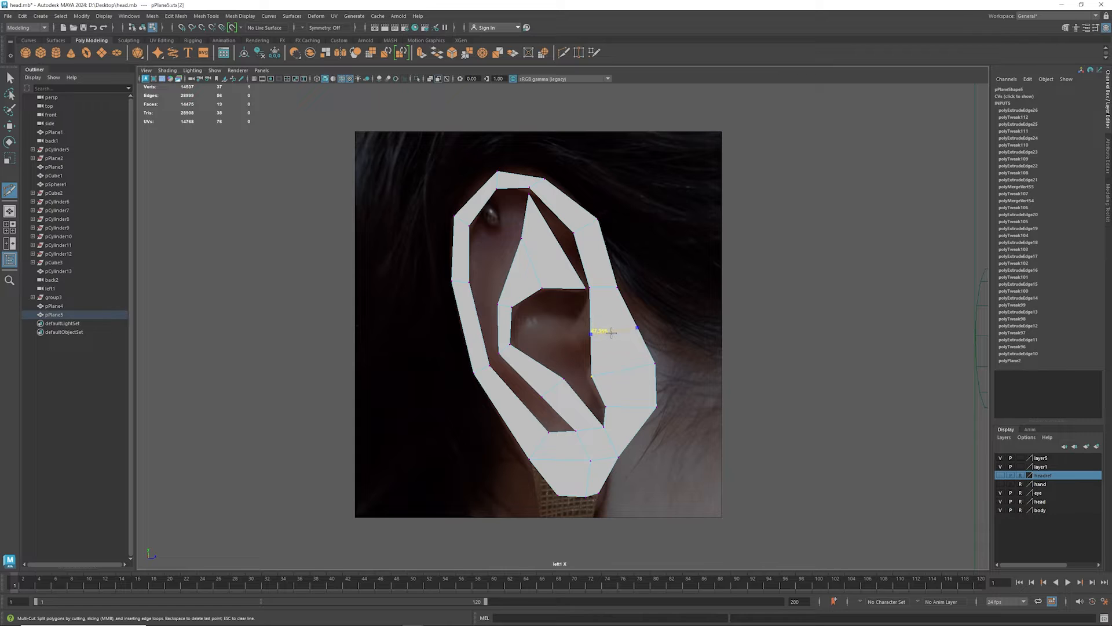
pyautogui.keyDown('ctrl'); pyautogui.click(611, 338); pyautogui.keyUp('ctrl')
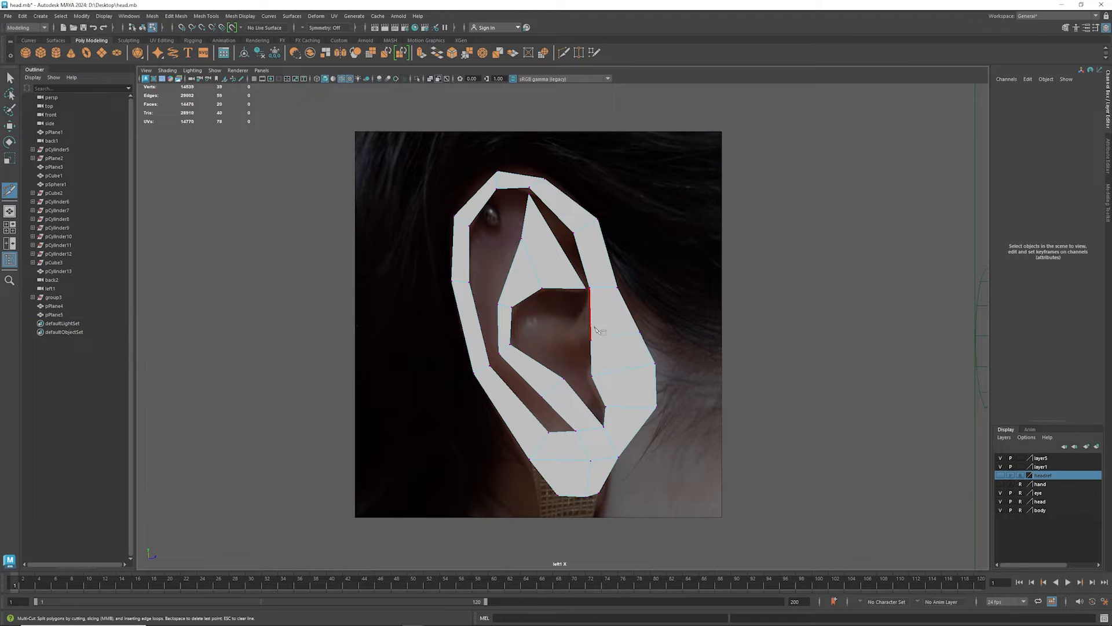
pyautogui.press('w')
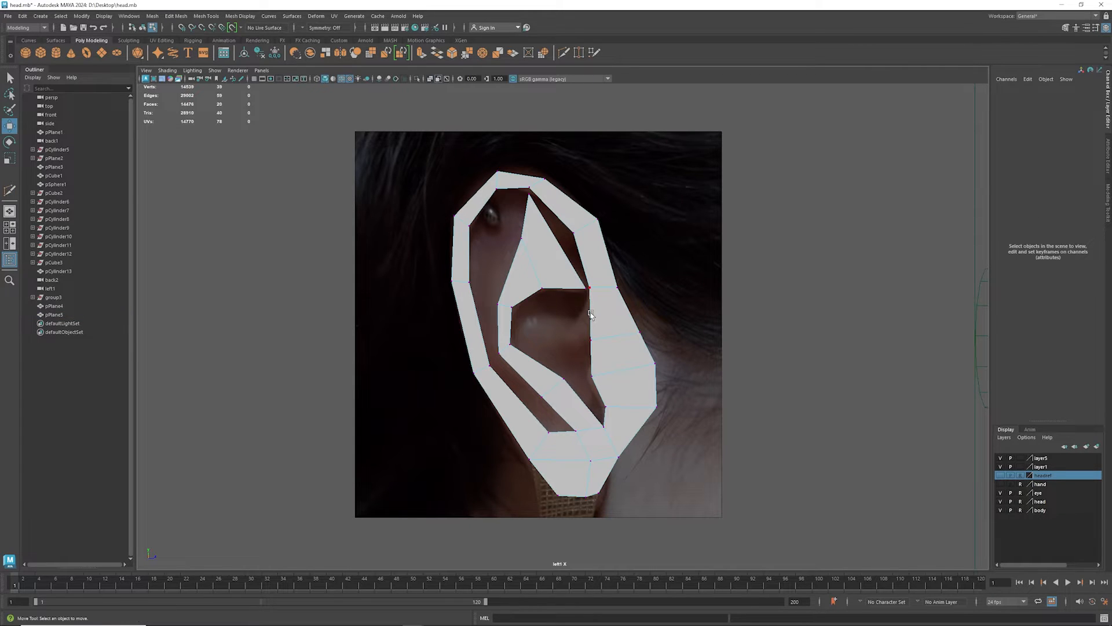
# - Extrude the inner front edge above the new cut into the concha in two segments, shortening the first segment's end edge
pyautogui.moveTo(590, 312)
pyautogui.mouseDown(button='right')
pyautogui.moveTo(592, 299)
pyautogui.moveTo(599, 322)
pyautogui.mouseUp(button='right')
pyautogui.click(593, 319)
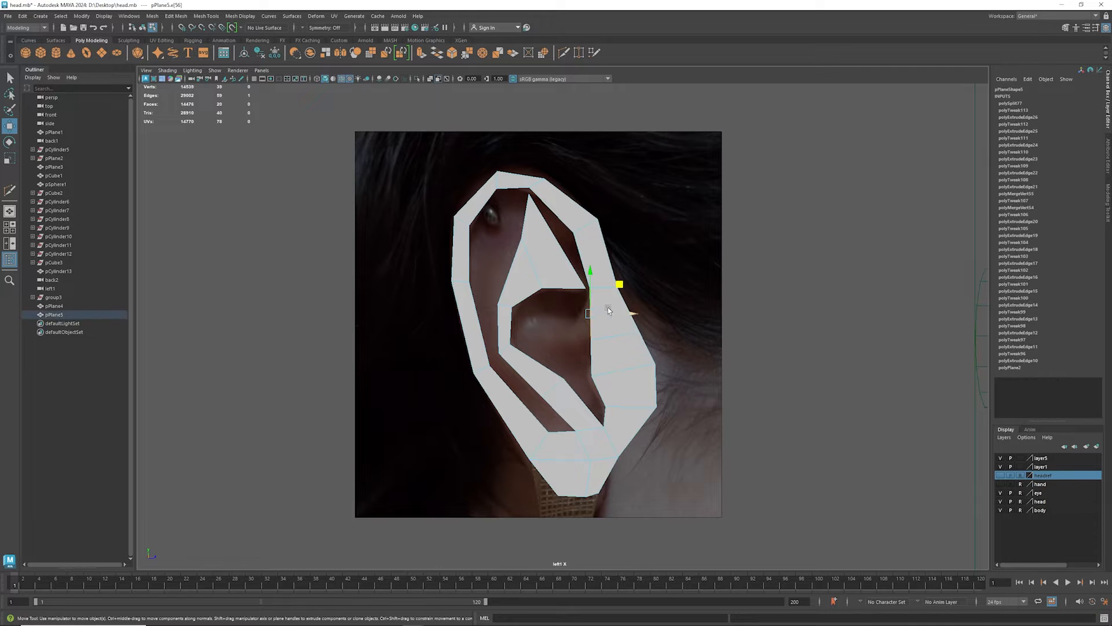
pyautogui.keyDown('shift'); pyautogui.moveTo(618, 288); pyautogui.dragTo(601, 306); pyautogui.keyUp('shift')
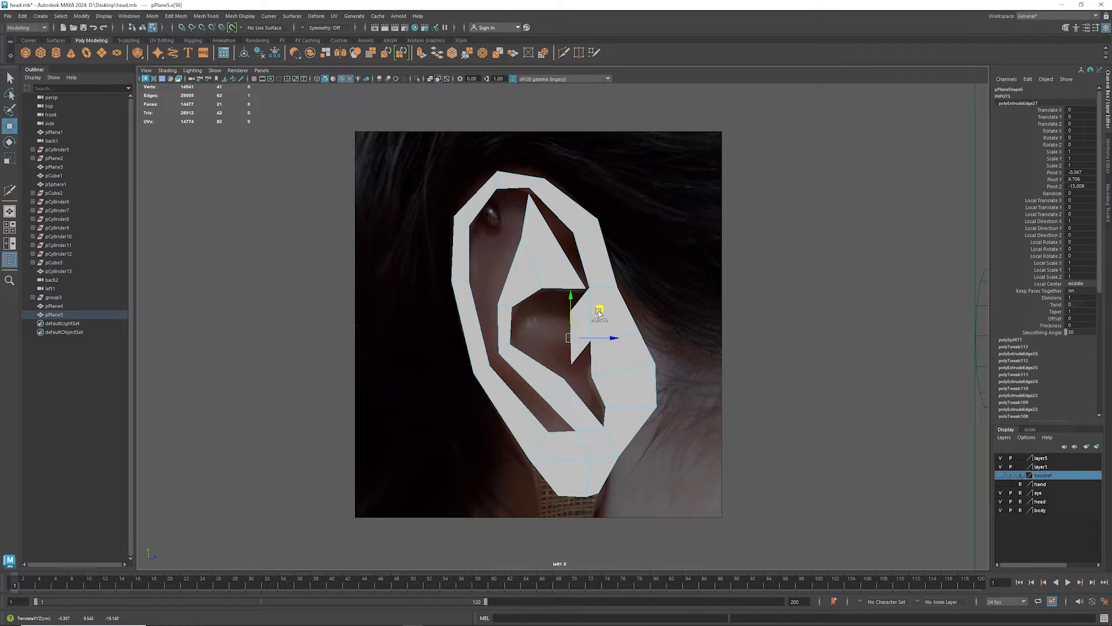
pyautogui.press('r')
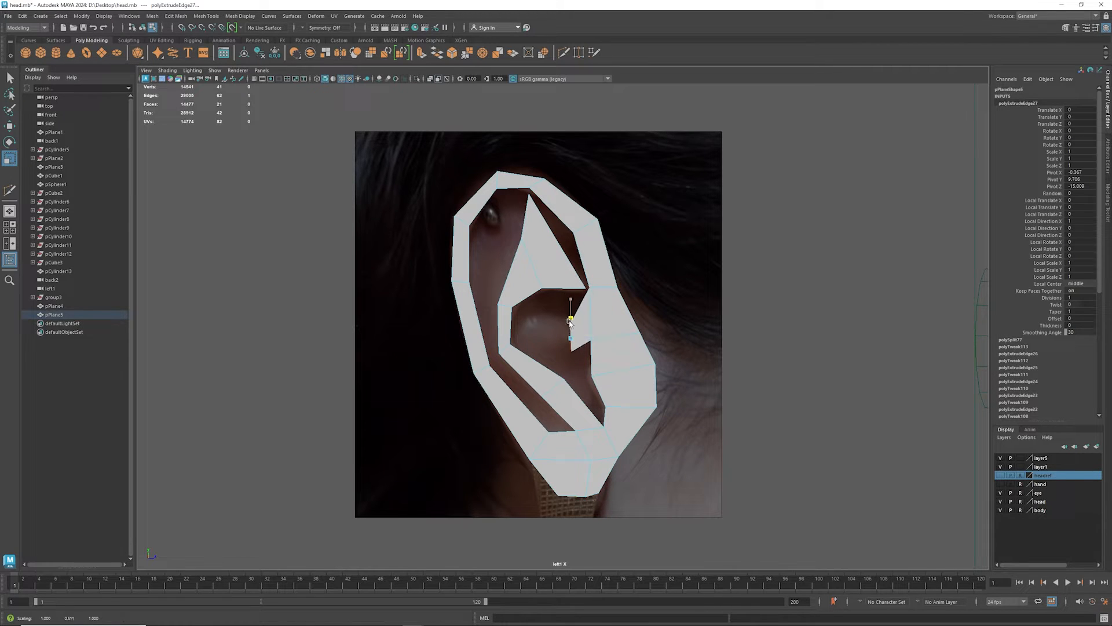
pyautogui.press('w')
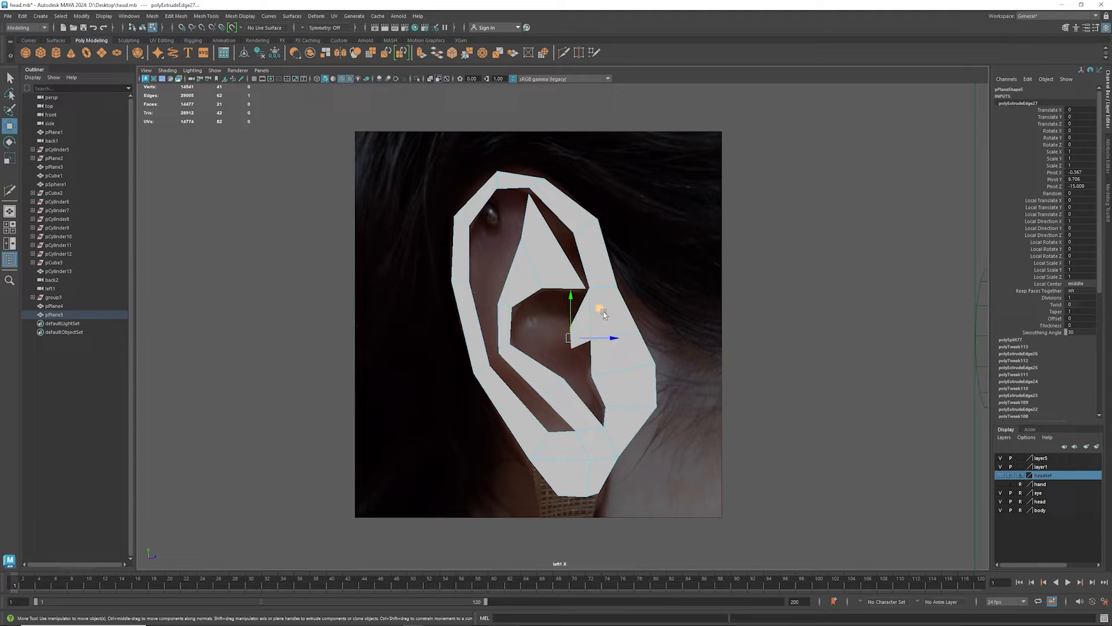
pyautogui.keyDown('shift'); pyautogui.moveTo(600, 309); pyautogui.dragTo(565, 312); pyautogui.keyUp('shift')
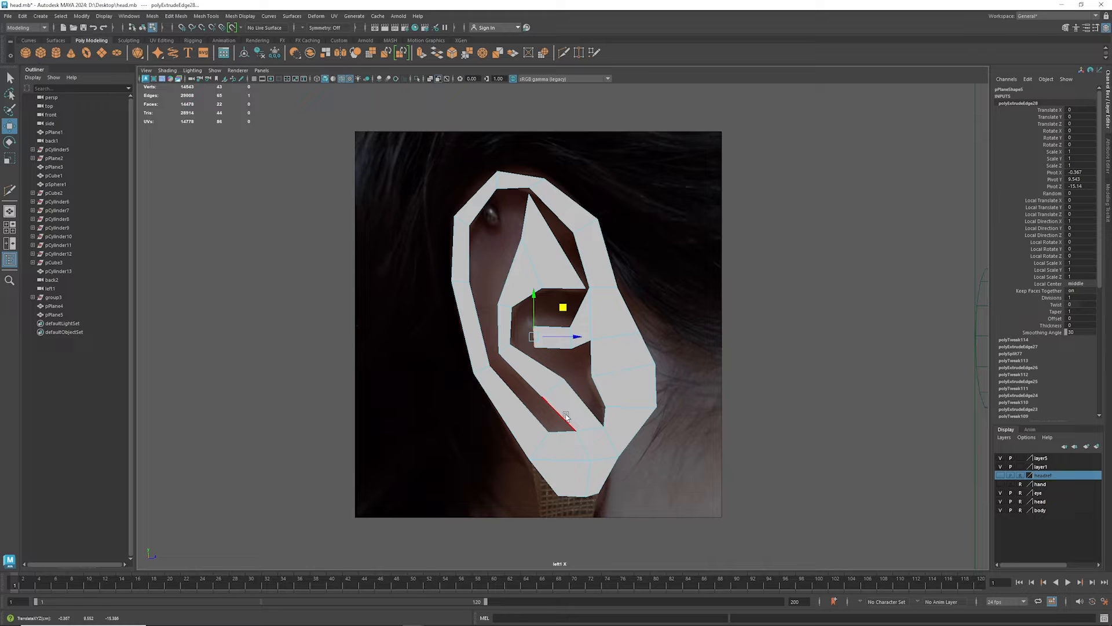
# - Move the whole ear mesh off the reference photo to compare the shapes, and move it back over the ear
pyautogui.moveTo(614, 423); pyautogui.dragTo(638, 368, button='right')
pyautogui.moveTo(592, 334); pyautogui.dragTo(854, 333)
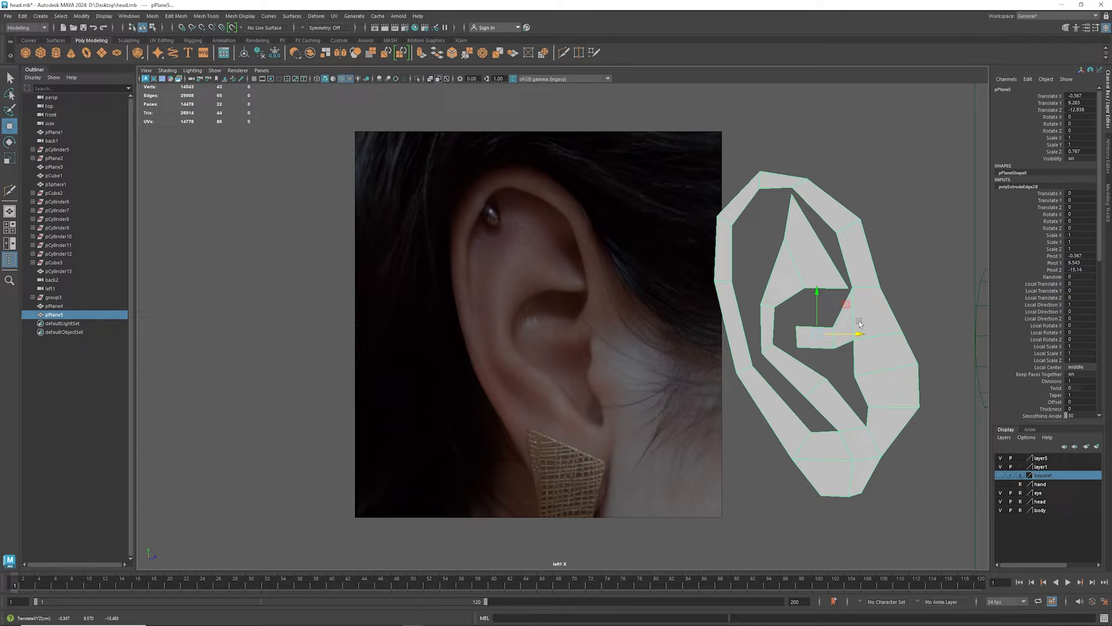
pyautogui.moveTo(861, 336); pyautogui.dragTo(597, 336)
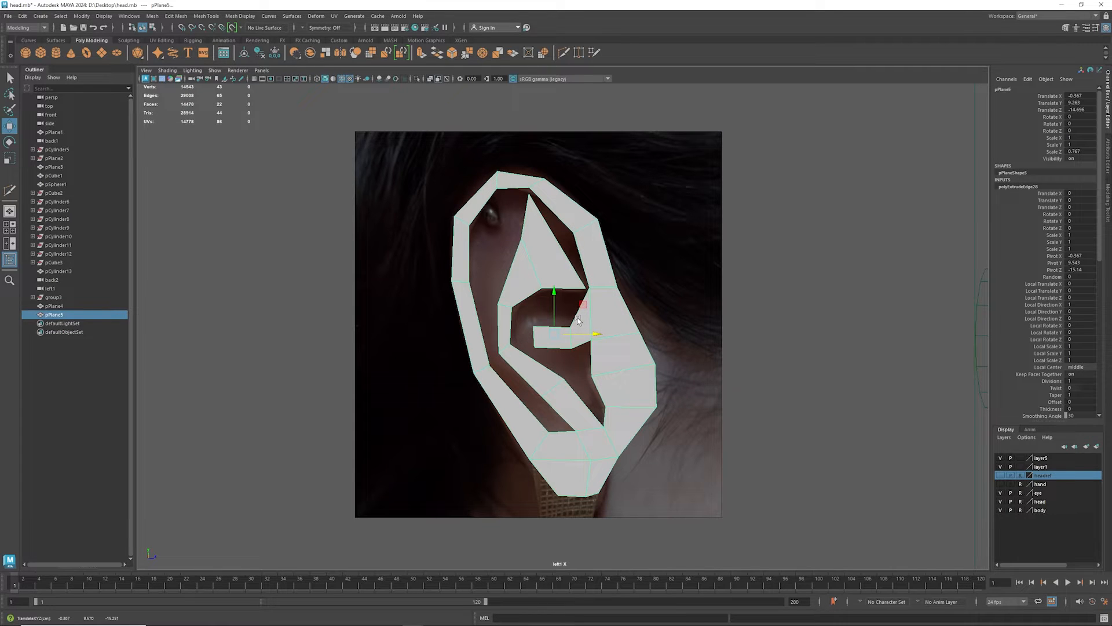
# - In the perspective view, push the front and middle edges of the triangular antihelix area back toward the reference photo
pyautogui.press('space')
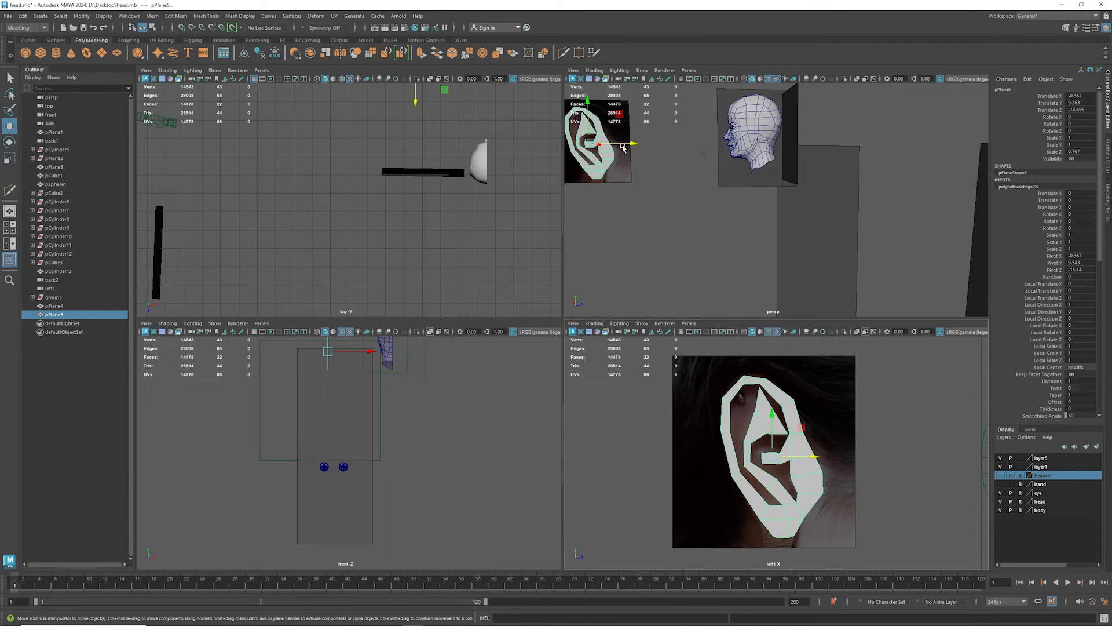
pyautogui.press('space')
pyautogui.keyDown('alt'); pyautogui.moveTo(463, 236); pyautogui.dragTo(515, 317); pyautogui.keyUp('alt')
pyautogui.scroll(6, 590, 276)
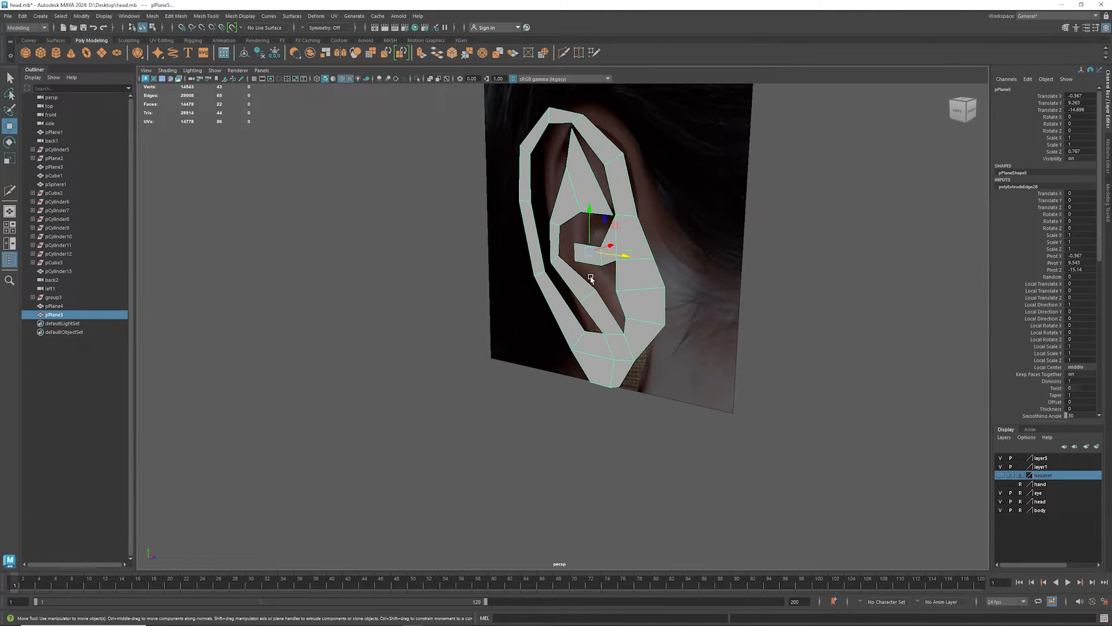
pyautogui.keyDown('alt'); pyautogui.moveTo(603, 240); pyautogui.dragTo(469, 346, button='middle'); pyautogui.keyUp('alt')
pyautogui.scroll(1, 469, 346)
pyautogui.scroll(3, 469, 346)
pyautogui.keyDown('alt'); pyautogui.moveTo(400, 314); pyautogui.dragTo(434, 258, button='middle'); pyautogui.keyUp('alt')
pyautogui.moveTo(446, 224); pyautogui.dragTo(448, 203, button='right')
pyautogui.click(449, 219)
pyautogui.moveTo(467, 206); pyautogui.dragTo(476, 200)
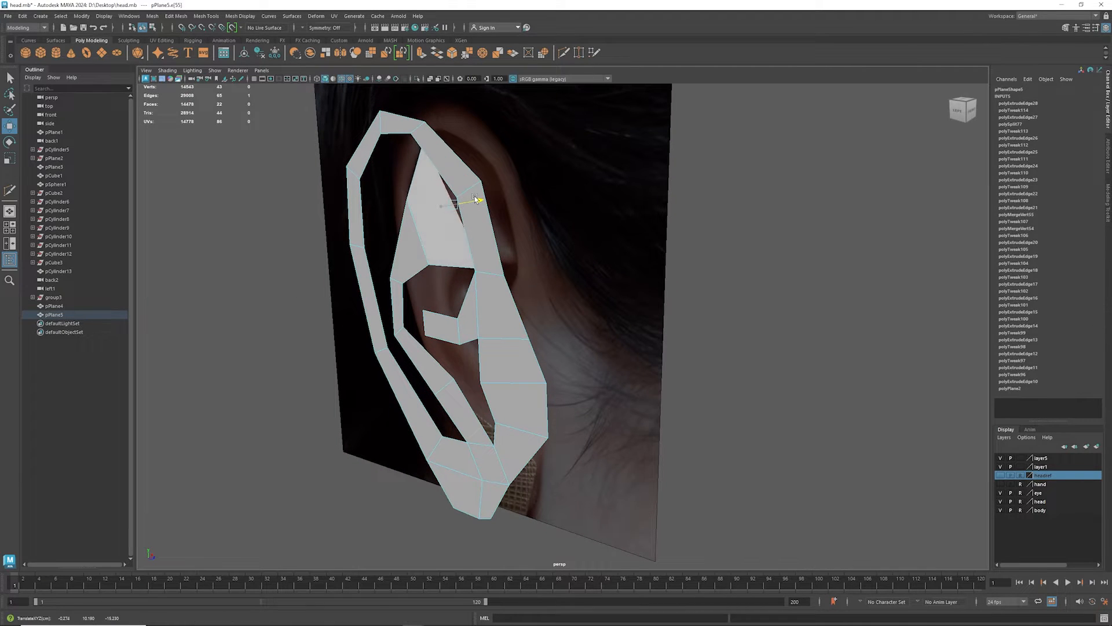
pyautogui.click(411, 228)
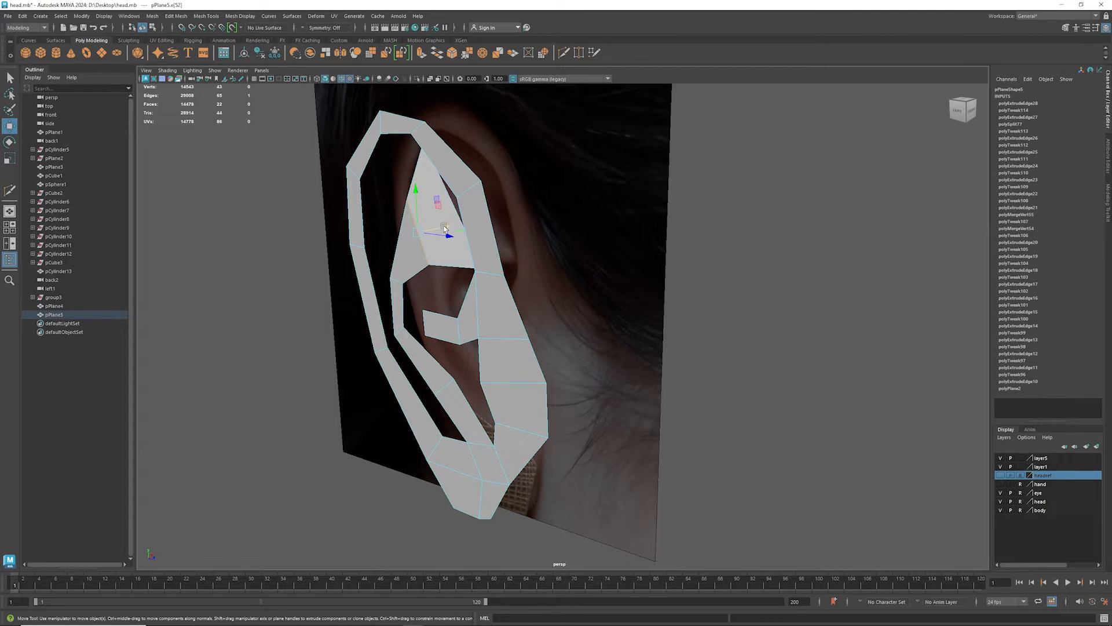
pyautogui.moveTo(445, 229); pyautogui.dragTo(456, 228)
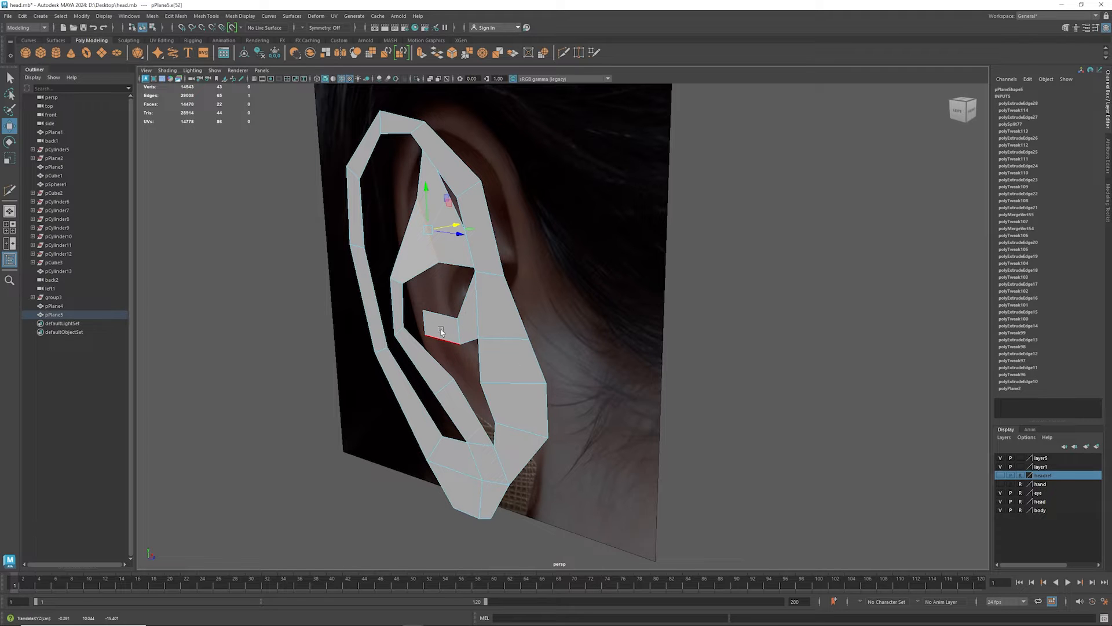
# - Push the edges of the small strip extending into the concha back toward the reference photo
pyautogui.moveTo(462, 360)
pyautogui.keyDown('alt'); pyautogui.mouseDown()
pyautogui.moveTo(441, 371)
pyautogui.moveTo(490, 376)
pyautogui.moveTo(481, 370)
pyautogui.mouseUp(); pyautogui.keyUp('alt')
pyautogui.click(419, 323)
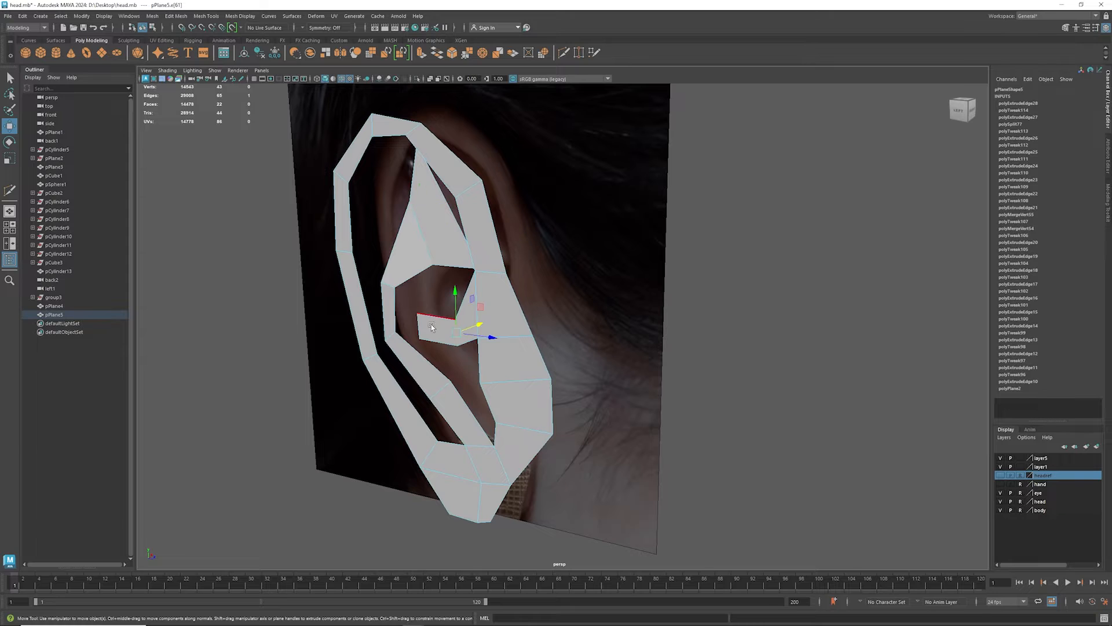
pyautogui.keyDown('shift'); pyautogui.click(420, 324); pyautogui.keyUp('shift')
pyautogui.moveTo(459, 323); pyautogui.dragTo(544, 317)
# - Select the inner edges of the outer rim from the front around the top to the back and extrude them inward in depth
pyautogui.click(443, 193)
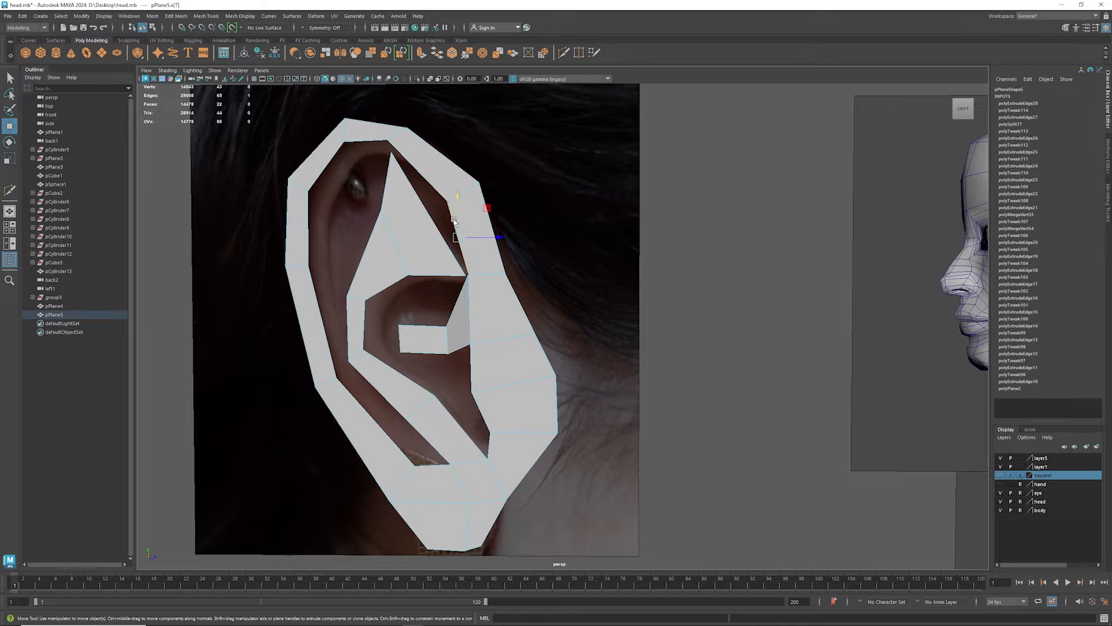
pyautogui.keyDown('shift'); pyautogui.click(439, 187); pyautogui.keyUp('shift')
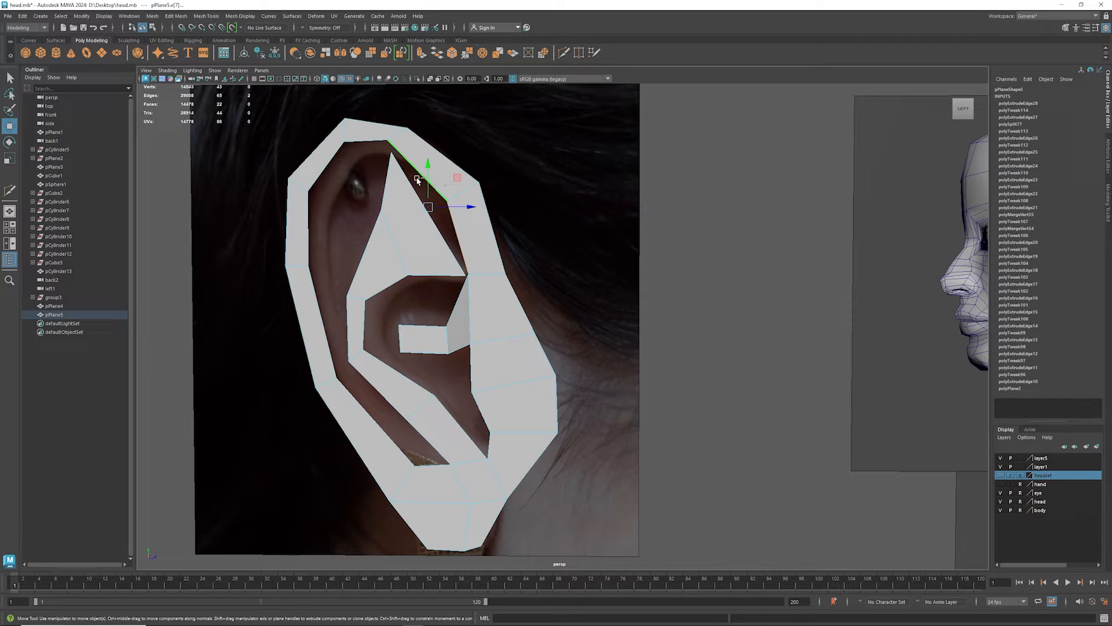
pyautogui.keyDown('shift'); pyautogui.click(353, 144); pyautogui.keyUp('shift')
pyautogui.click(457, 233)
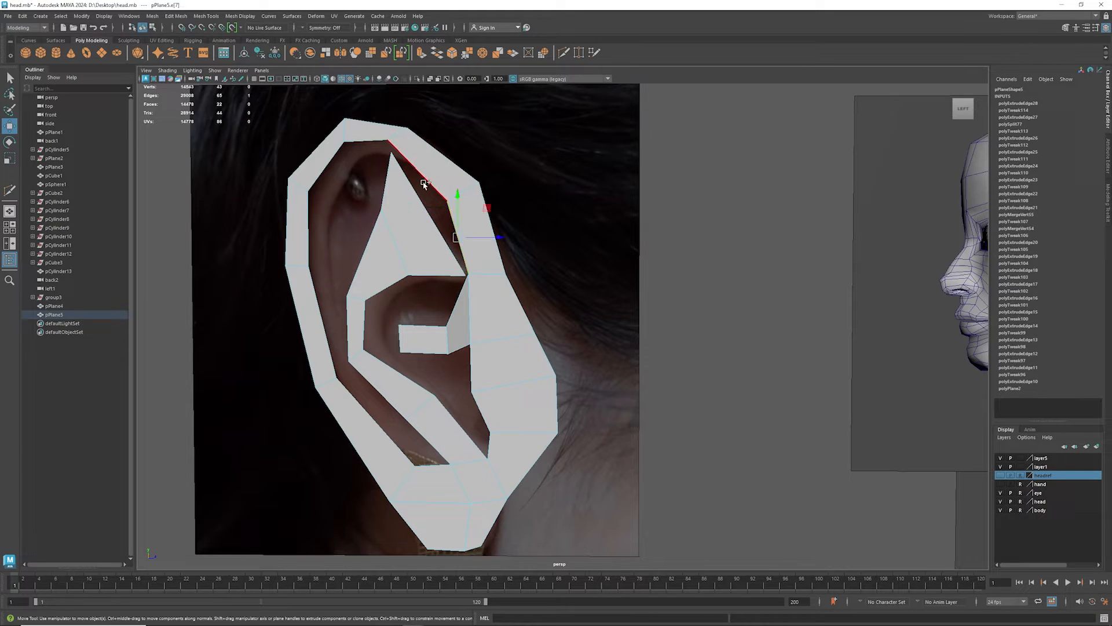
pyautogui.keyDown('shift'); pyautogui.click(424, 184); pyautogui.keyUp('shift')
pyautogui.keyDown('shift'); pyautogui.click(356, 144); pyautogui.keyUp('shift')
pyautogui.keyDown('shift'); pyautogui.click(325, 167); pyautogui.keyUp('shift')
pyautogui.keyDown('shift'); pyautogui.click(310, 231); pyautogui.keyUp('shift')
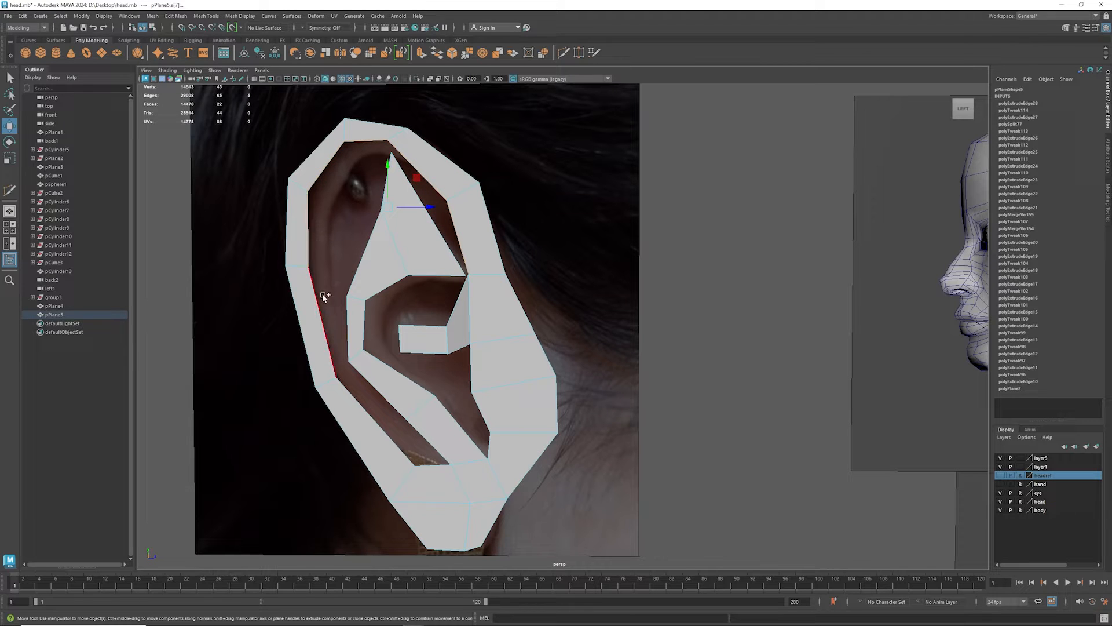
pyautogui.keyDown('shift'); pyautogui.click(319, 308); pyautogui.keyUp('shift')
pyautogui.keyDown('alt'); pyautogui.moveTo(421, 347); pyautogui.dragTo(358, 354); pyautogui.keyUp('alt')
pyautogui.keyDown('shift'); pyautogui.moveTo(419, 257); pyautogui.dragTo(433, 259); pyautogui.keyUp('shift')
# - Display the ear mesh in smooth preview
pyautogui.keyDown('alt'); pyautogui.moveTo(376, 341); pyautogui.dragTo(442, 353); pyautogui.keyUp('alt')
pyautogui.press('3')
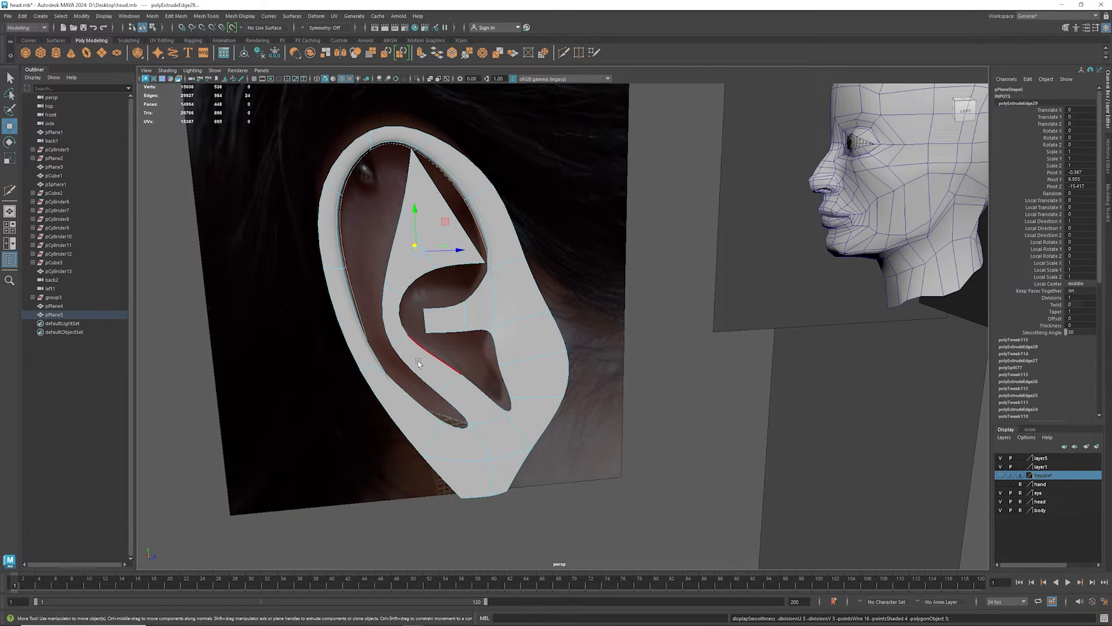
pyautogui.keyDown('alt'); pyautogui.moveTo(436, 353); pyautogui.dragTo(410, 337); pyautogui.keyUp('alt')
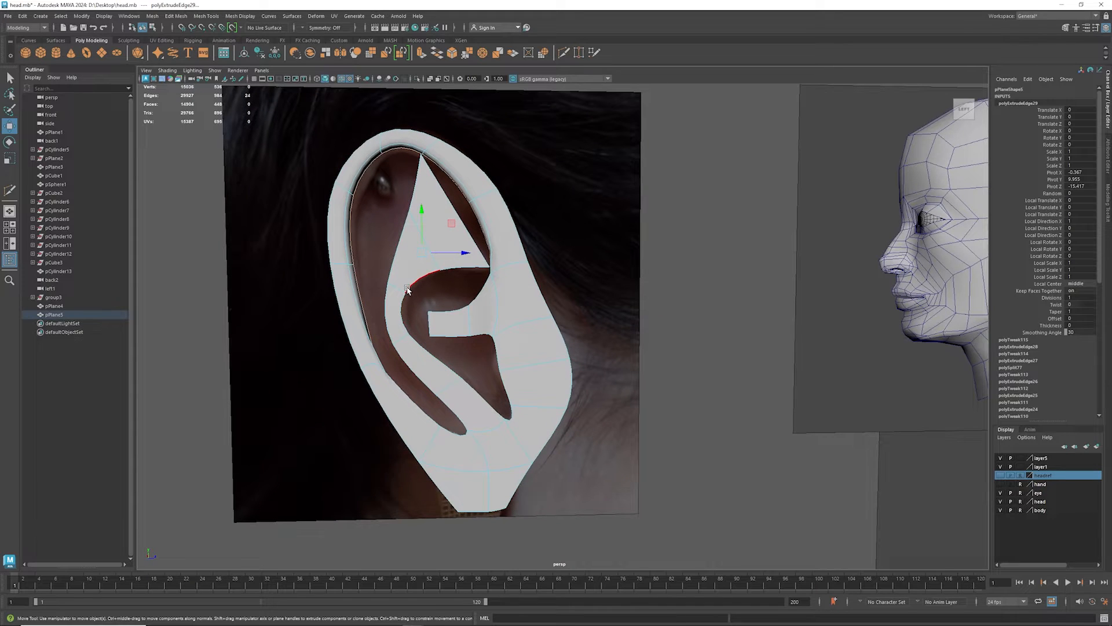
# - Extrude the rim's recessed inner edges once more and adjust the new loop's scale
pyautogui.press('e')
pyautogui.press('r')
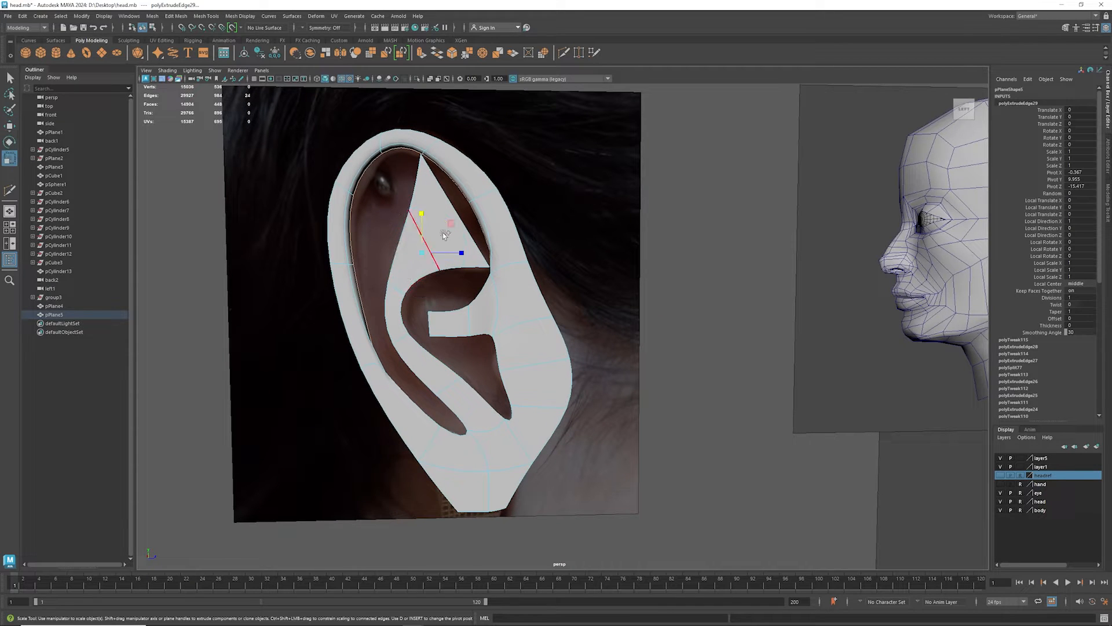
pyautogui.keyDown('shift'); pyautogui.moveTo(448, 228); pyautogui.dragTo(453, 223); pyautogui.keyUp('shift')
pyautogui.hotkey('ctrl', 'z')
pyautogui.hotkey('ctrl', 'z')
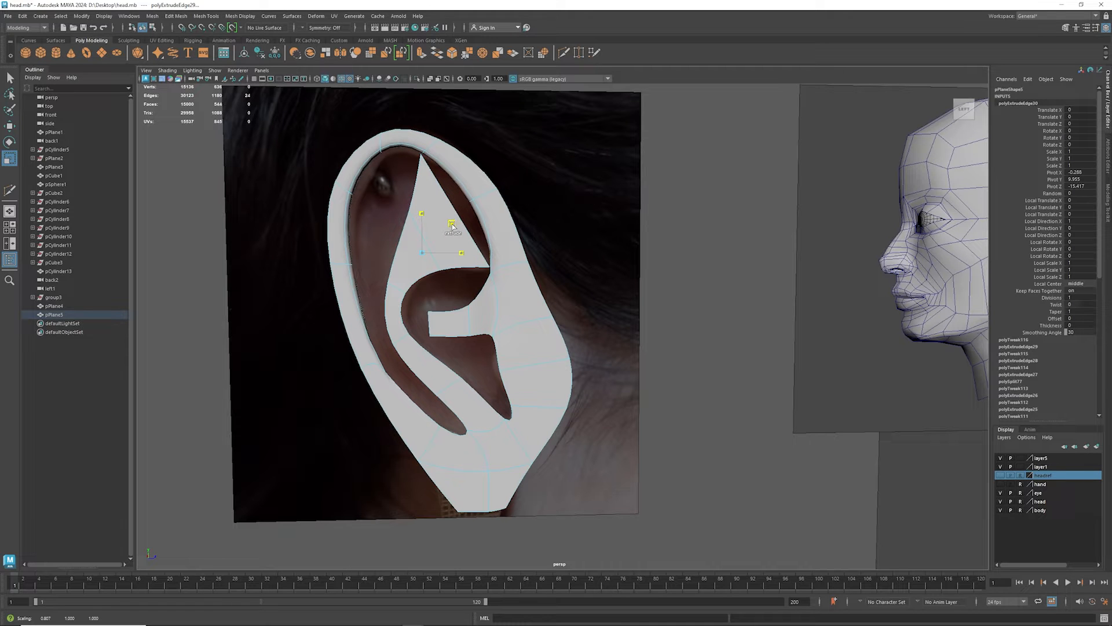
pyautogui.hotkey('ctrl', 'e')
# - Extrude the inner edges beside the tragus inward in depth, adding a second extrusion shifted slightly forward
pyautogui.keyDown('alt'); pyautogui.moveTo(421, 305); pyautogui.dragTo(457, 311); pyautogui.keyUp('alt')
pyautogui.click(510, 366)
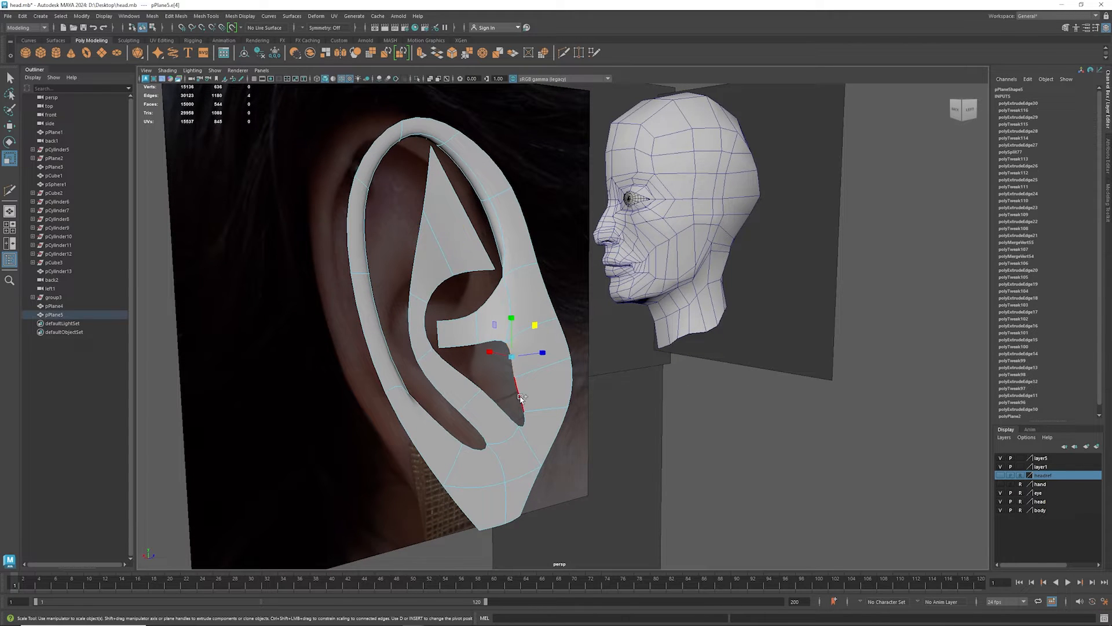
pyautogui.press('w')
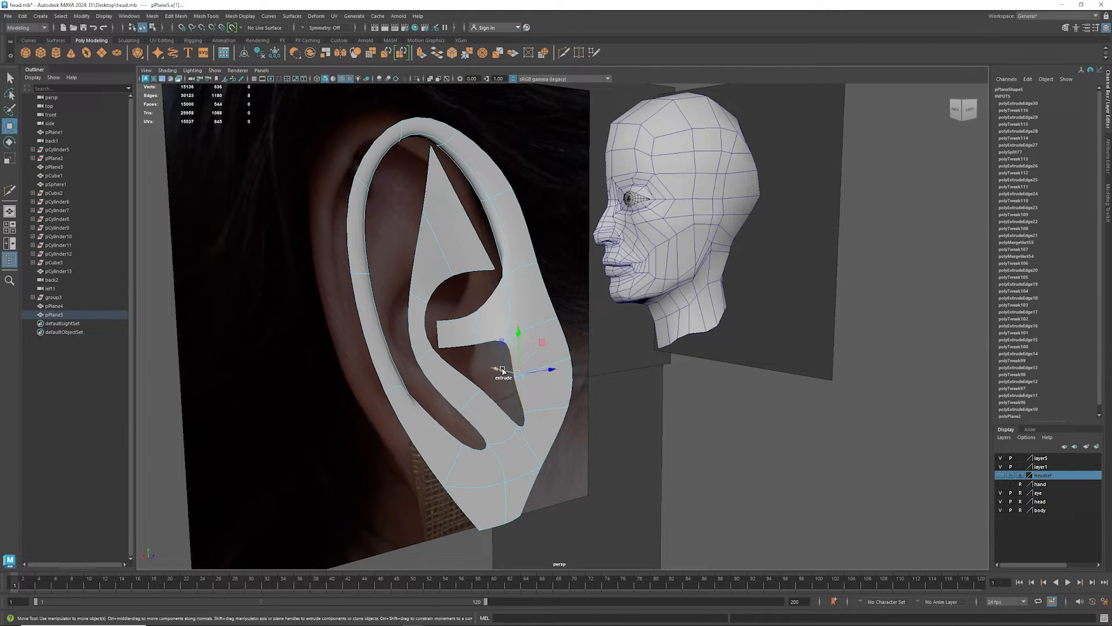
pyautogui.keyDown('shift'); pyautogui.moveTo(502, 370); pyautogui.dragTo(492, 369); pyautogui.keyUp('shift')
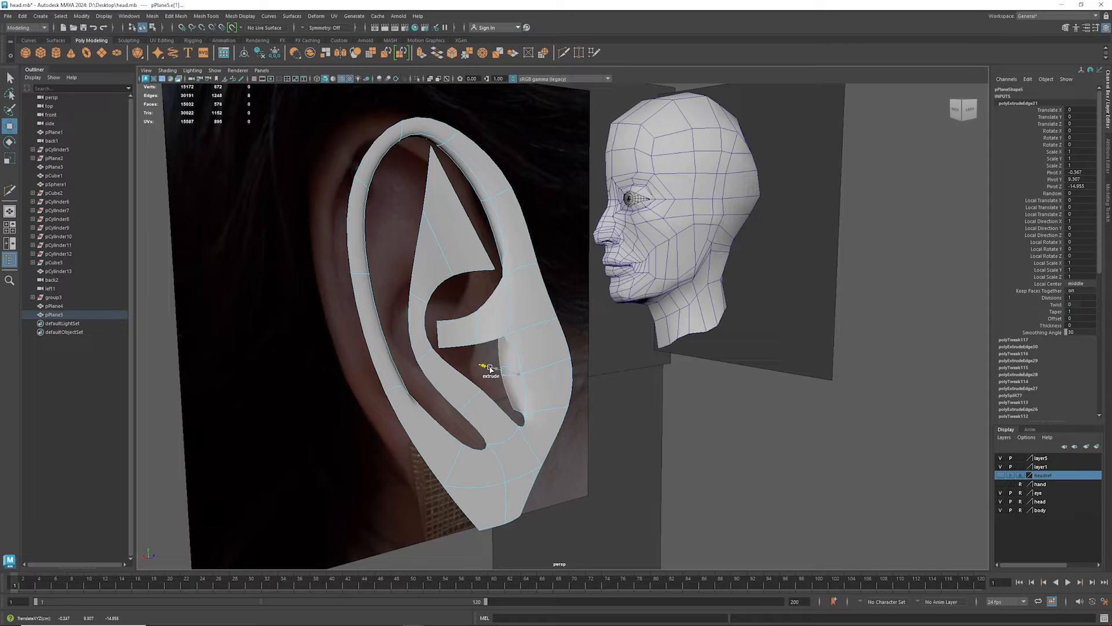
pyautogui.keyDown('shift'); pyautogui.moveTo(528, 369); pyautogui.dragTo(546, 360); pyautogui.keyUp('shift')
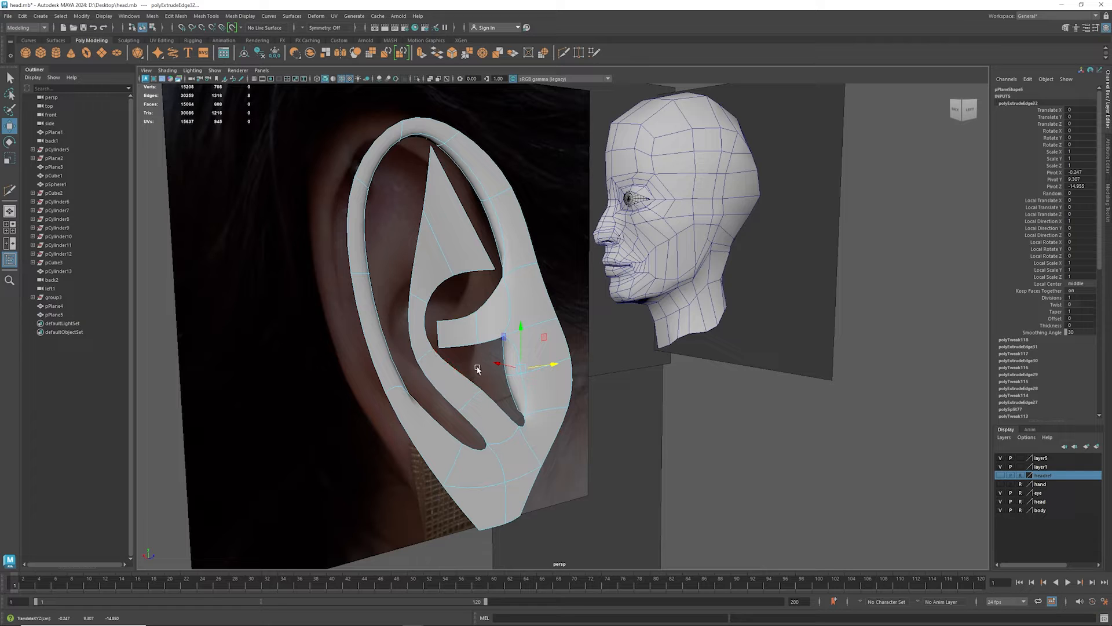
# - Extrude the upper edges of the strip across the concha and raise them toward the triangular area
pyautogui.click(495, 299)
pyautogui.keyDown('shift'); pyautogui.click(465, 321); pyautogui.keyUp('shift')
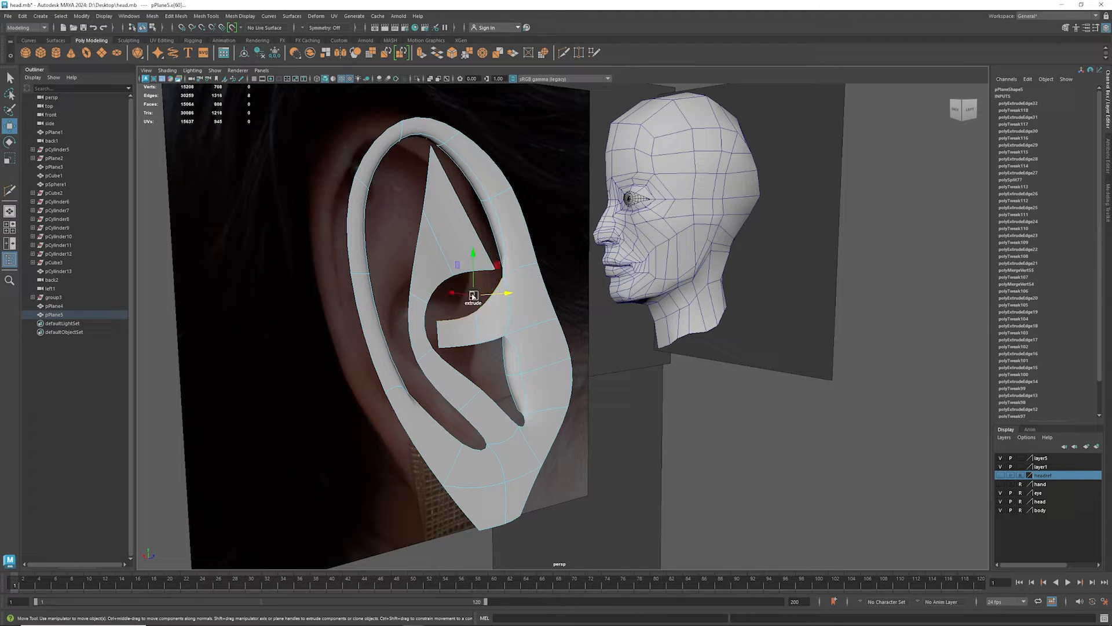
pyautogui.keyDown('shift'); pyautogui.moveTo(463, 292); pyautogui.dragTo(462, 262); pyautogui.keyUp('shift')
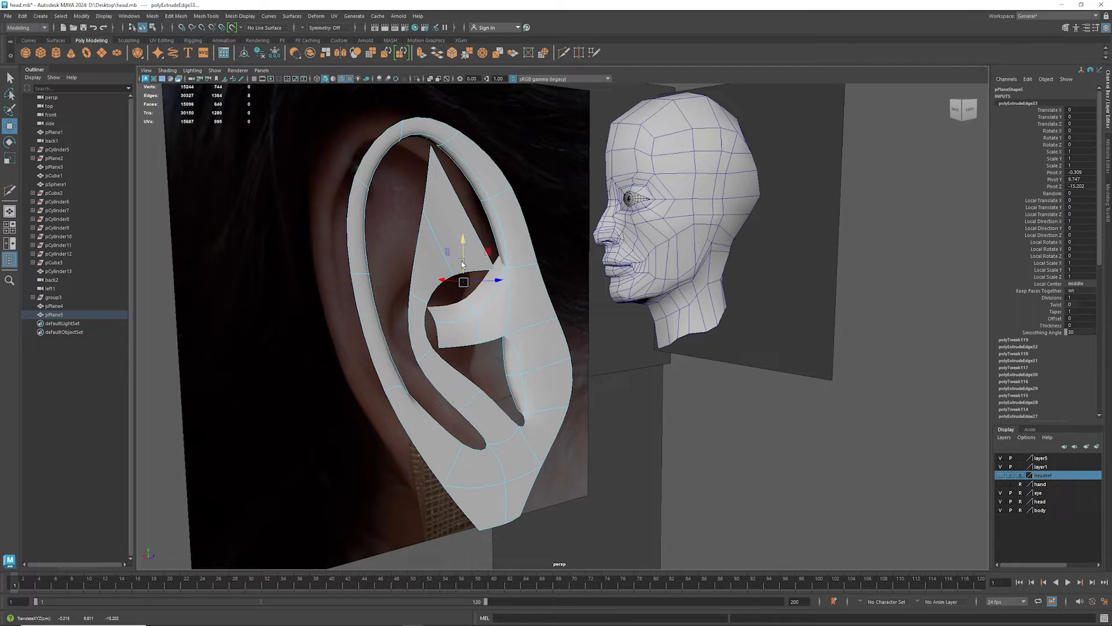
# - Turn off smooth preview and extrude the lower edges of the strip across the concha slightly downward and inward in depth
pyautogui.press('1')
pyautogui.keyDown('alt'); pyautogui.moveTo(512, 355); pyautogui.dragTo(486, 338); pyautogui.keyUp('alt')
pyautogui.click(484, 341)
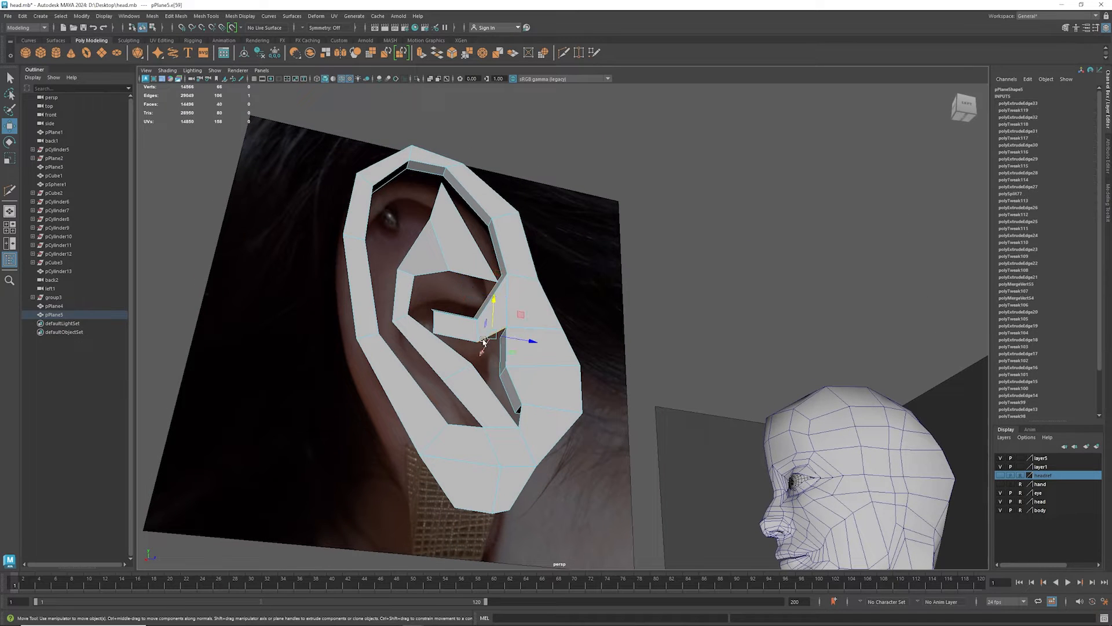
pyautogui.keyDown('shift'); pyautogui.click(474, 342); pyautogui.keyUp('shift')
pyautogui.keyDown('alt'); pyautogui.moveTo(489, 359); pyautogui.dragTo(483, 328); pyautogui.keyUp('alt')
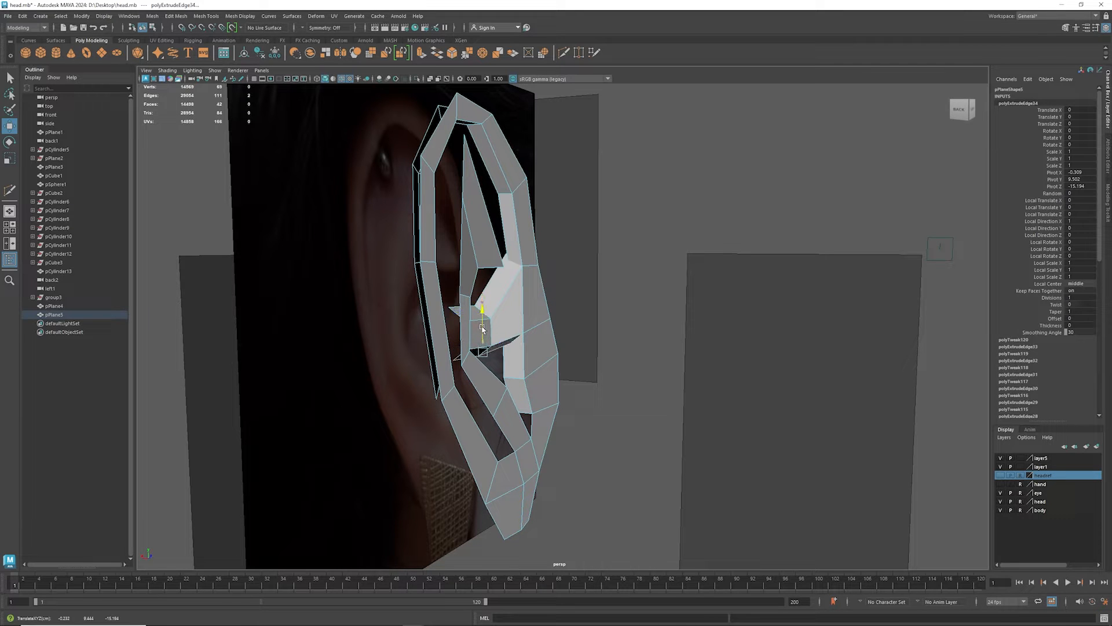
# - Try to bridge the outer edge of the antihelix to the facing inner edge of the rim
pyautogui.keyDown('alt'); pyautogui.moveTo(538, 368); pyautogui.dragTo(421, 333); pyautogui.keyUp('alt')
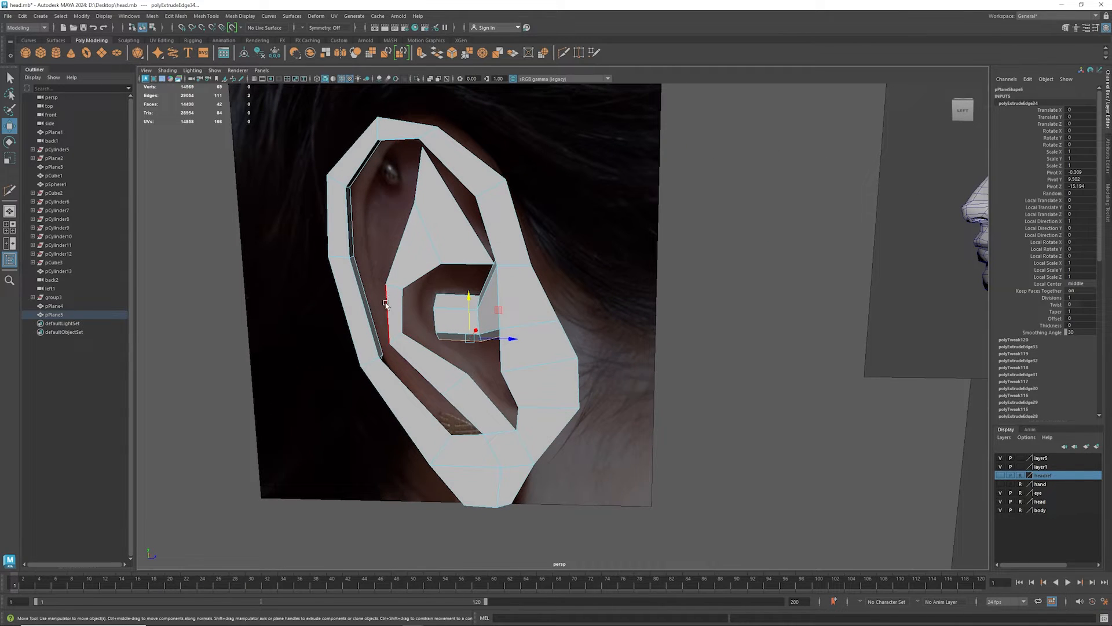
pyautogui.click(407, 320)
pyautogui.keyDown('alt'); pyautogui.moveTo(406, 325); pyautogui.dragTo(452, 337); pyautogui.keyUp('alt')
pyautogui.moveTo(385, 315)
pyautogui.mouseDown()
pyautogui.moveTo(344, 360)
pyautogui.moveTo(338, 339)
pyautogui.moveTo(372, 308)
pyautogui.mouseUp()
pyautogui.click(375, 305)
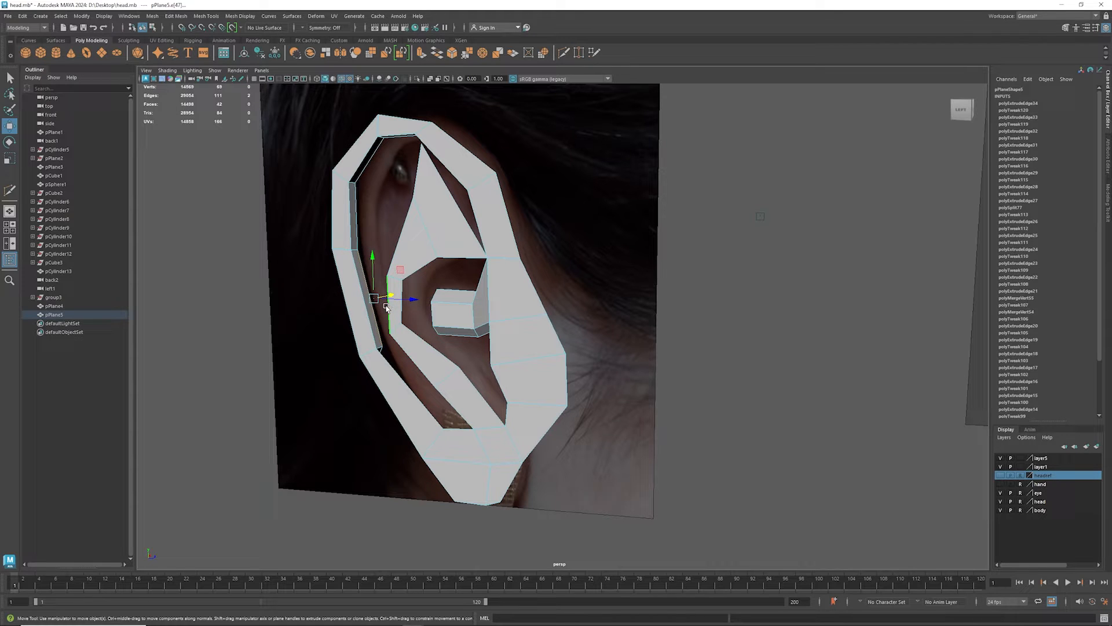
pyautogui.keyDown('shift'); pyautogui.moveTo(387, 309); pyautogui.dragTo(373, 410, button='right'); pyautogui.keyUp('shift')
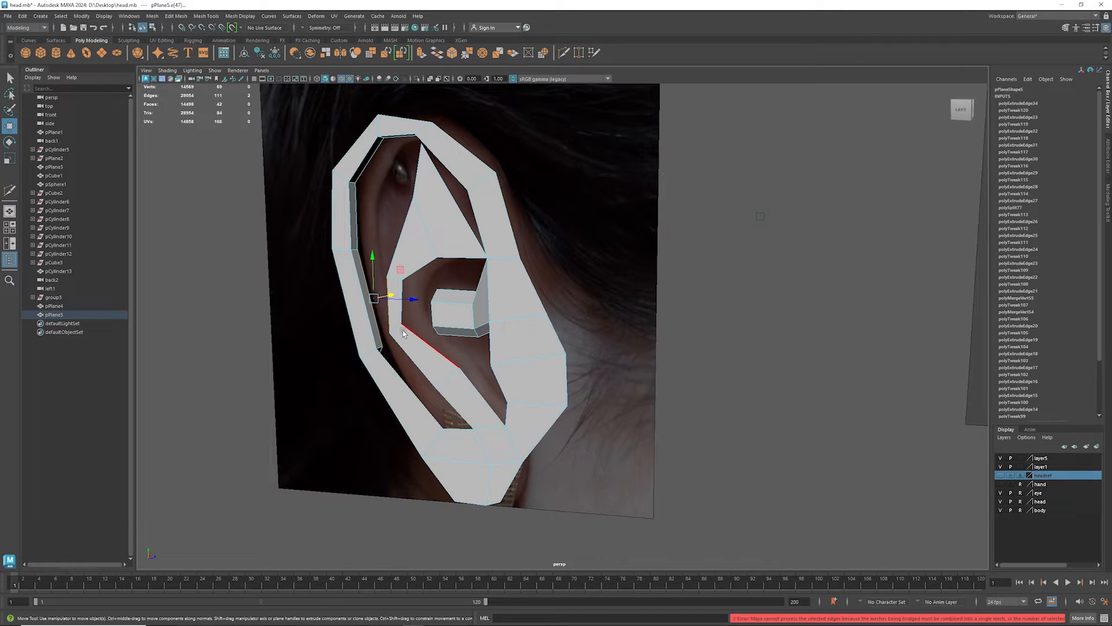
# - Select the back inner edges along the recessed wall of the outer rim and extrude them further inward in depth
pyautogui.keyDown('alt'); pyautogui.moveTo(402, 330); pyautogui.dragTo(305, 388); pyautogui.keyUp('alt')
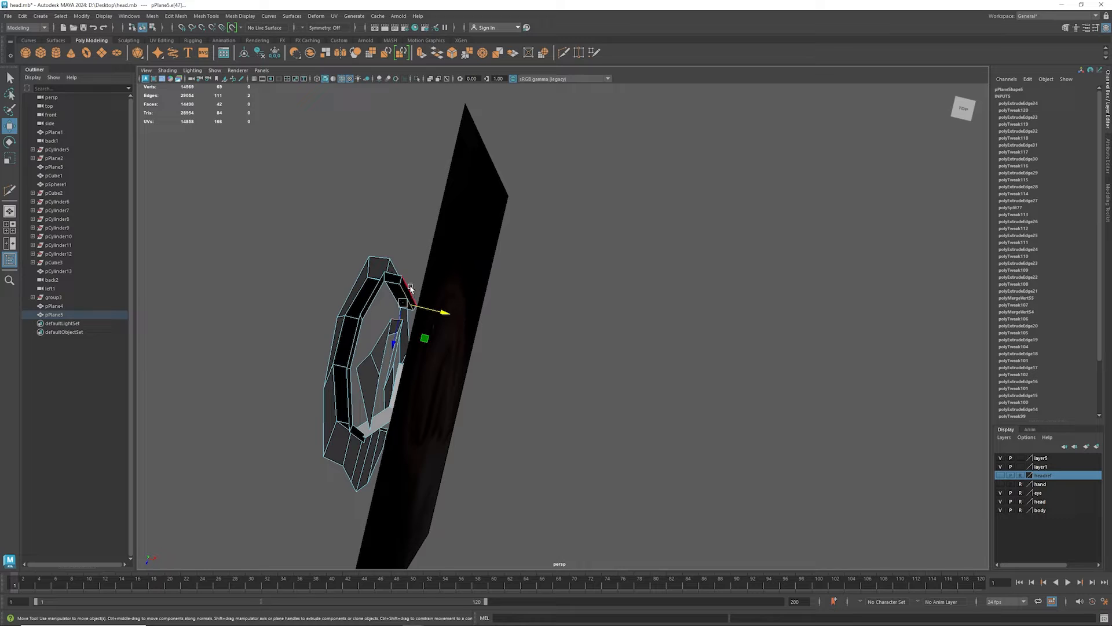
pyautogui.click(413, 301)
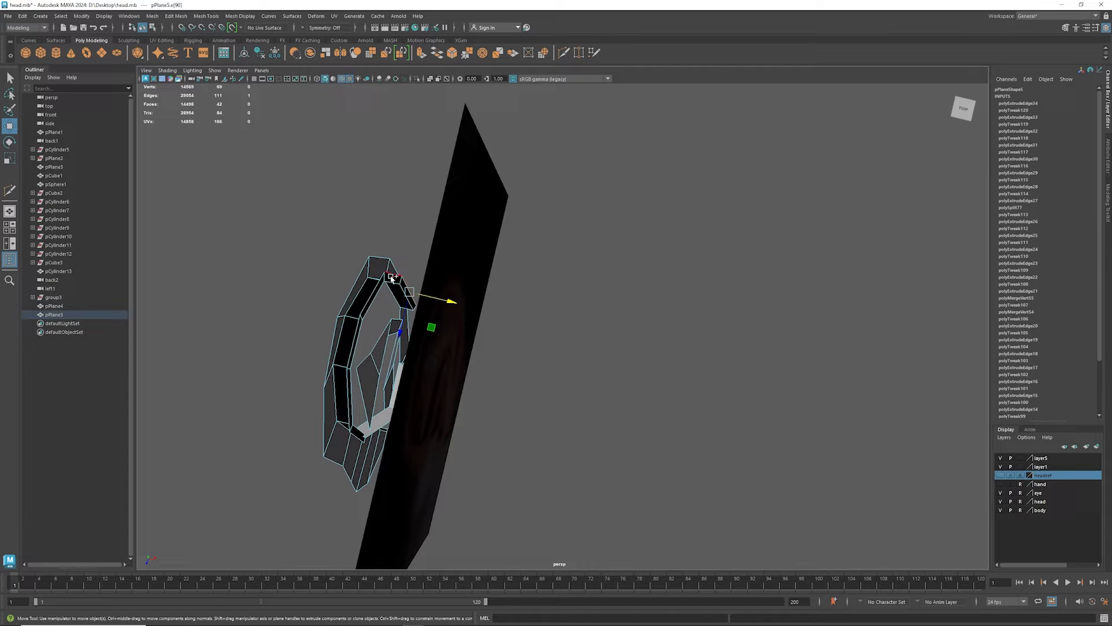
pyautogui.keyDown('shift'); pyautogui.click(360, 318); pyautogui.keyUp('shift')
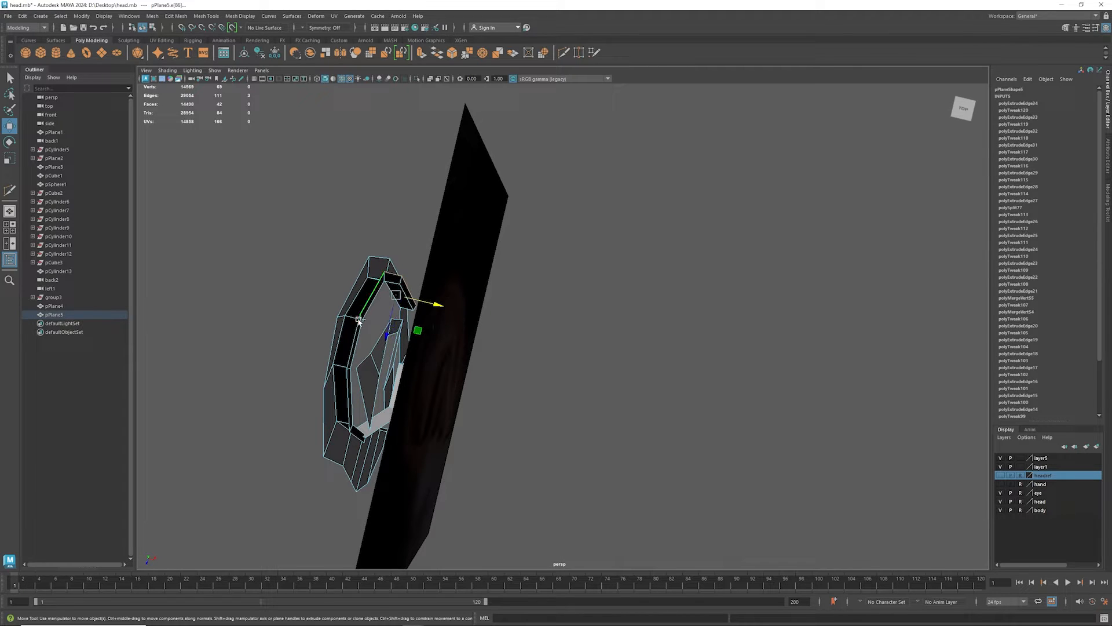
pyautogui.keyDown('shift'); pyautogui.click(346, 391); pyautogui.keyUp('shift')
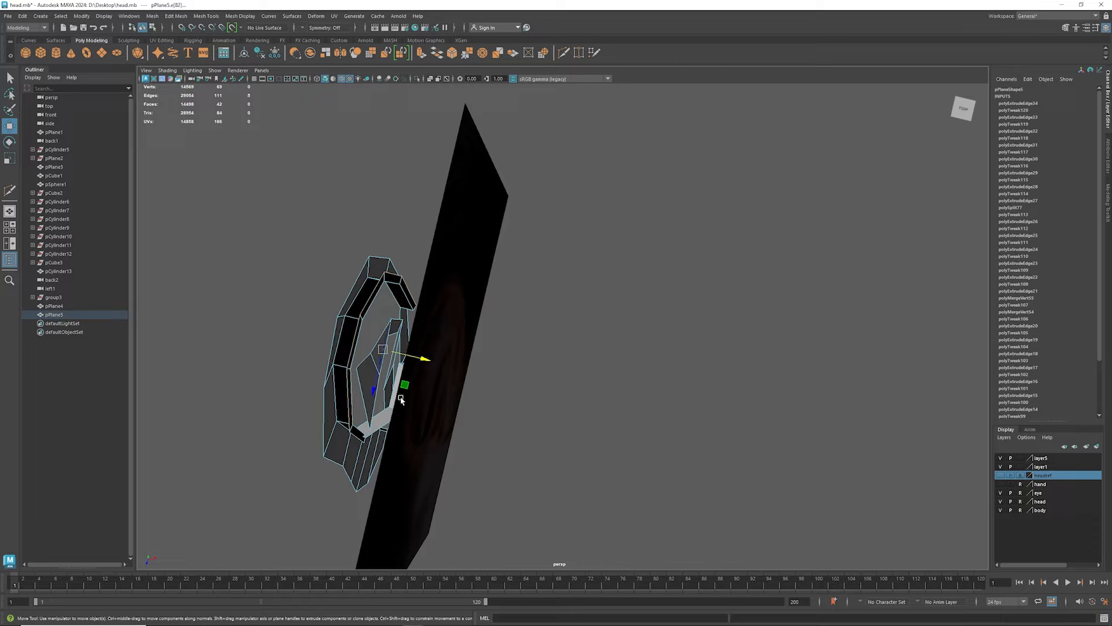
pyautogui.keyDown('alt'); pyautogui.moveTo(401, 400); pyautogui.dragTo(340, 398); pyautogui.keyUp('alt')
pyautogui.keyDown('shift'); pyautogui.click(347, 444); pyautogui.keyUp('shift')
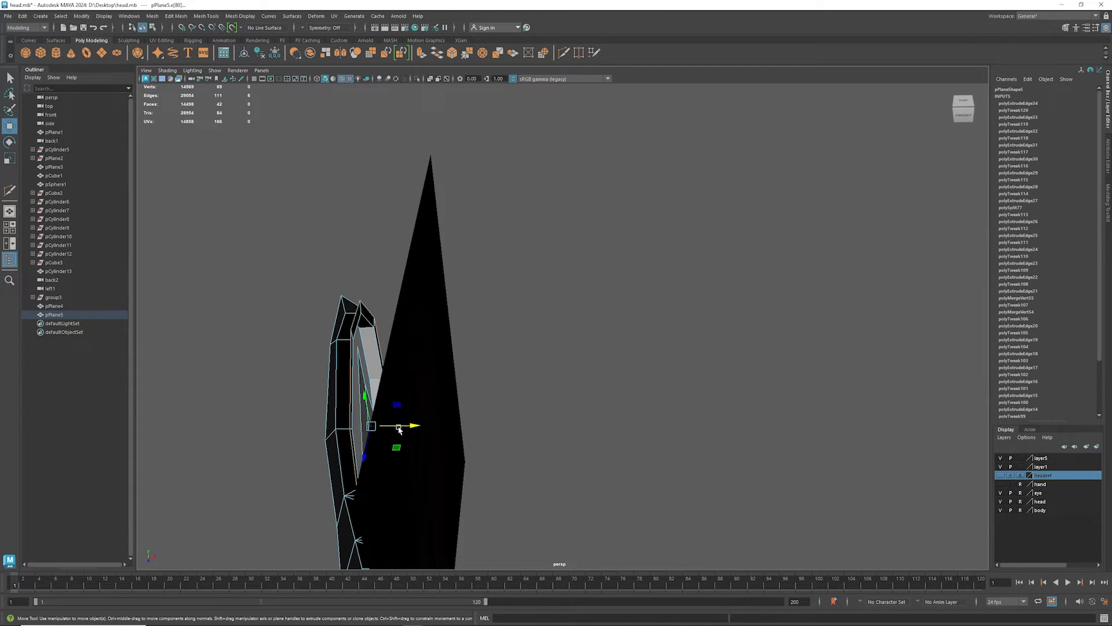
pyautogui.keyDown('shift'); pyautogui.moveTo(400, 429); pyautogui.dragTo(406, 428); pyautogui.keyUp('shift')
pyautogui.keyDown('alt'); pyautogui.moveTo(351, 395); pyautogui.dragTo(414, 372); pyautogui.keyUp('alt')
pyautogui.click(379, 308)
# - Bridge the rim's recessed inner edge to the outer edge of the triangular area, then check the surface in smooth preview
pyautogui.keyDown('alt'); pyautogui.moveTo(463, 452); pyautogui.dragTo(365, 289, button='middle'); pyautogui.keyUp('alt')
pyautogui.moveTo(375, 325)
pyautogui.keyDown('alt'); pyautogui.mouseDown()
pyautogui.moveTo(333, 331)
pyautogui.moveTo(418, 325)
pyautogui.moveTo(367, 326)
pyautogui.mouseUp(); pyautogui.keyUp('alt')
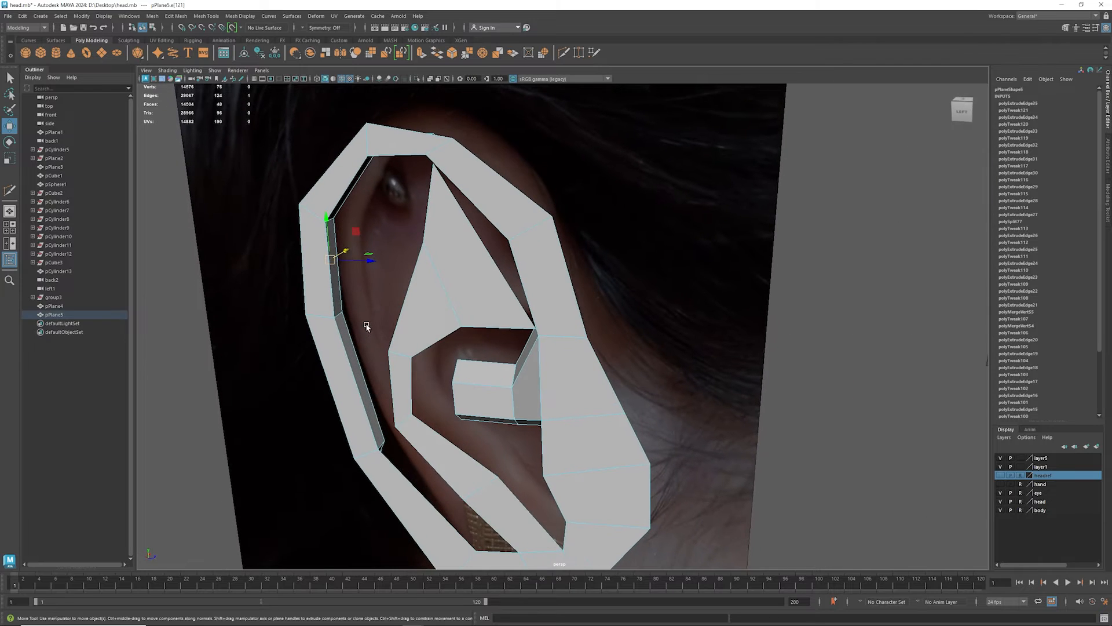
pyautogui.keyDown('shift'); pyautogui.click(406, 288); pyautogui.keyUp('shift')
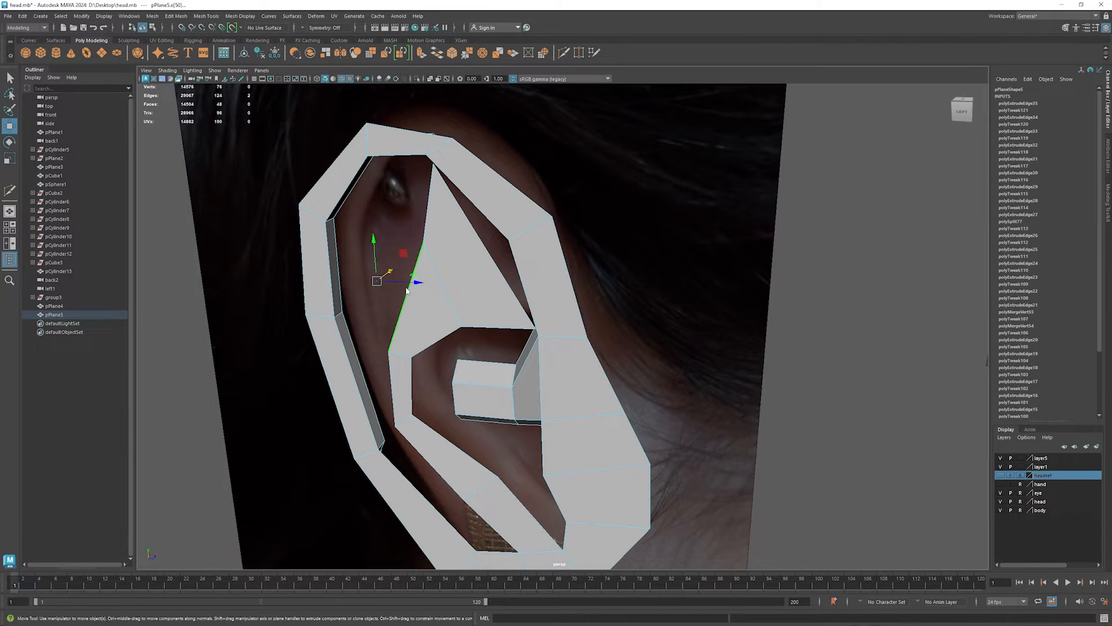
pyautogui.keyDown('shift'); pyautogui.rightClick(406, 289); pyautogui.keyUp('shift')
pyautogui.click(385, 393)
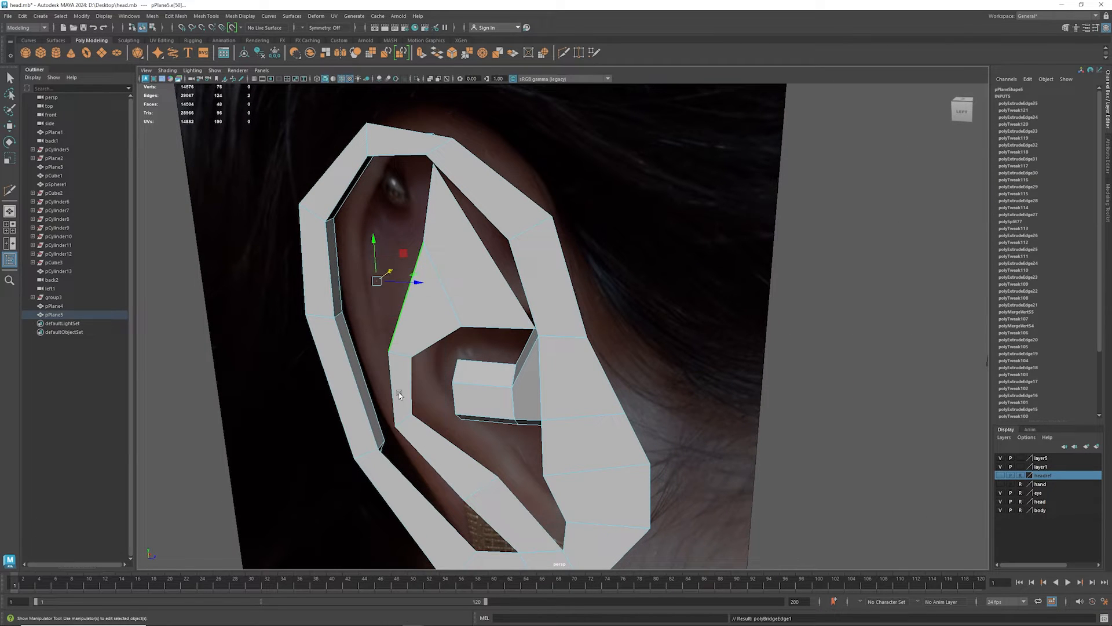
pyautogui.keyDown('alt'); pyautogui.moveTo(435, 347); pyautogui.dragTo(387, 352); pyautogui.keyUp('alt')
pyautogui.press('3')
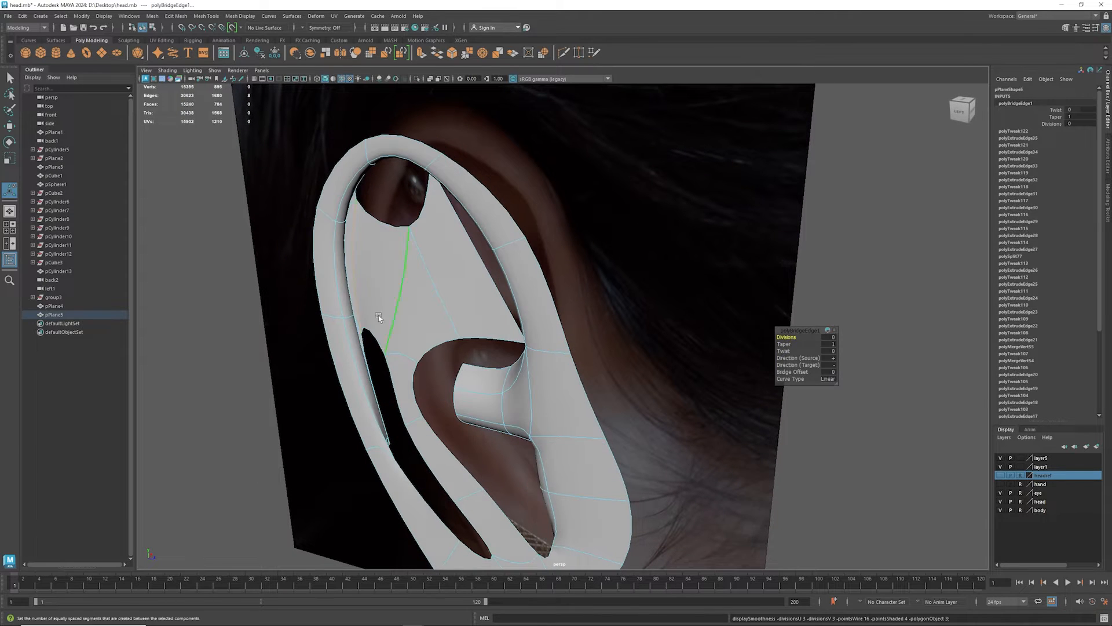
pyautogui.press('1')
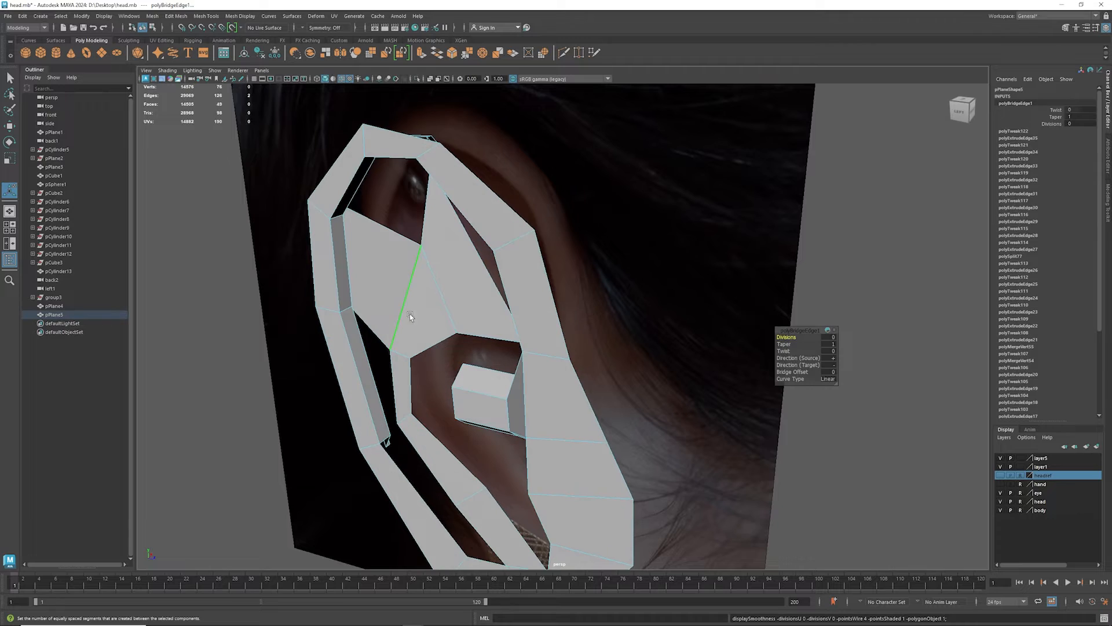
# - Bridge the outer edge of the antihelix beside the concha to the lower recessed edge of the rim
pyautogui.keyDown('alt'); pyautogui.moveTo(409, 306); pyautogui.dragTo(474, 304); pyautogui.keyUp('alt')
pyautogui.click(438, 289)
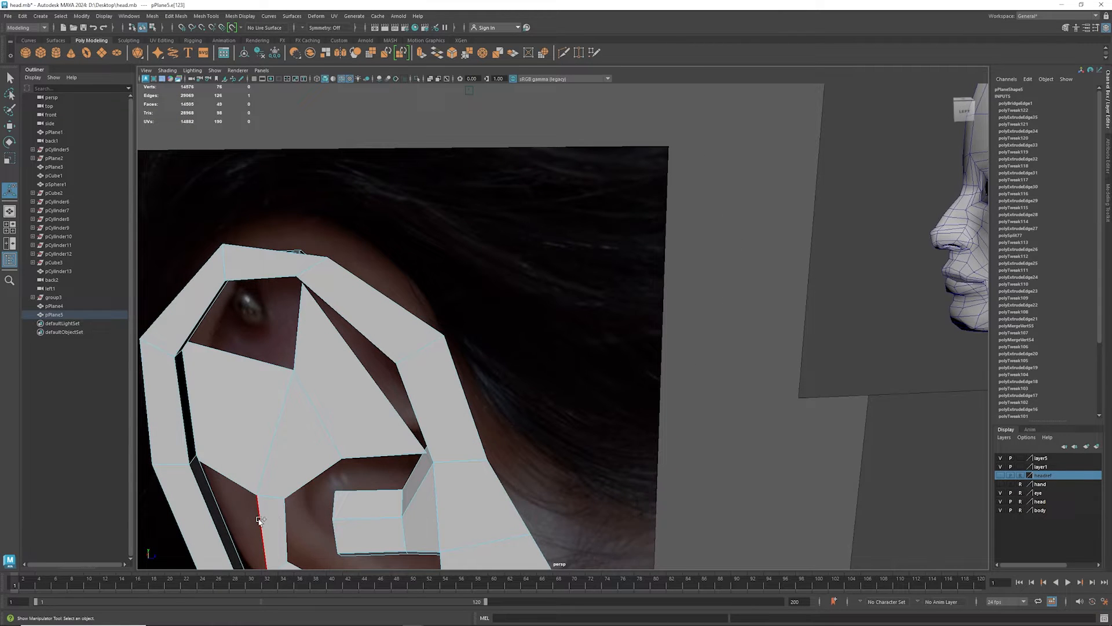
pyautogui.keyDown('alt'); pyautogui.moveTo(276, 521); pyautogui.dragTo(461, 294); pyautogui.keyUp('alt')
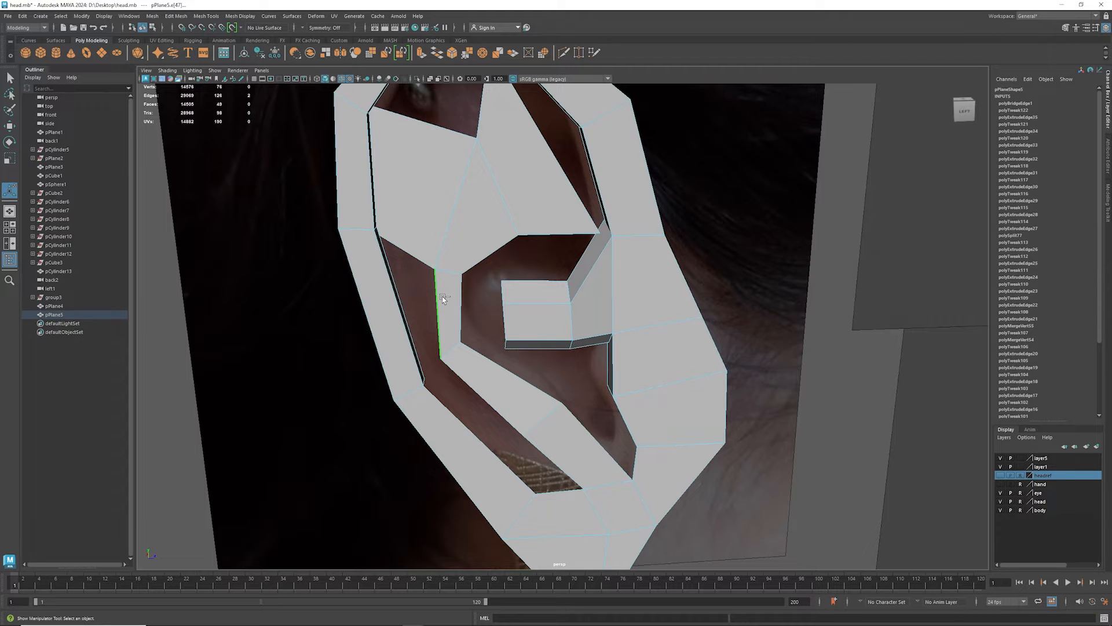
pyautogui.press('g')
# - Extrude the antihelix edges bordering the concha inward in depth to form a recessed wall around the opening
pyautogui.keyDown('alt'); pyautogui.moveTo(480, 336); pyautogui.dragTo(408, 283); pyautogui.keyUp('alt')
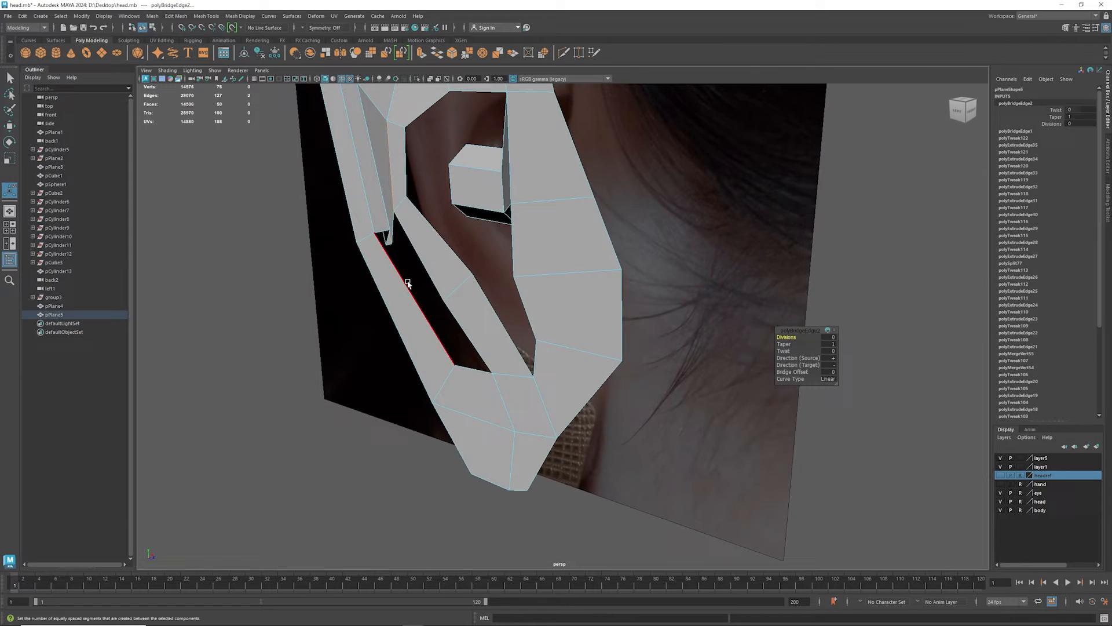
pyautogui.click(408, 162)
pyautogui.keyDown('alt'); pyautogui.moveTo(447, 218); pyautogui.dragTo(415, 347); pyautogui.keyUp('alt')
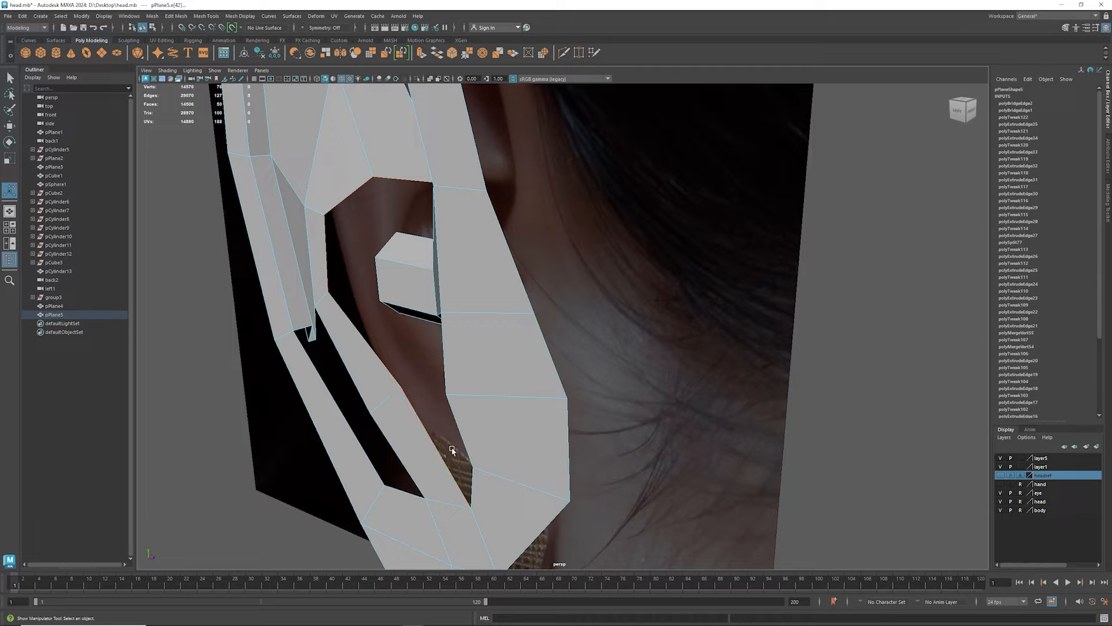
pyautogui.keyDown('alt'); pyautogui.moveTo(452, 450); pyautogui.dragTo(509, 417); pyautogui.keyUp('alt')
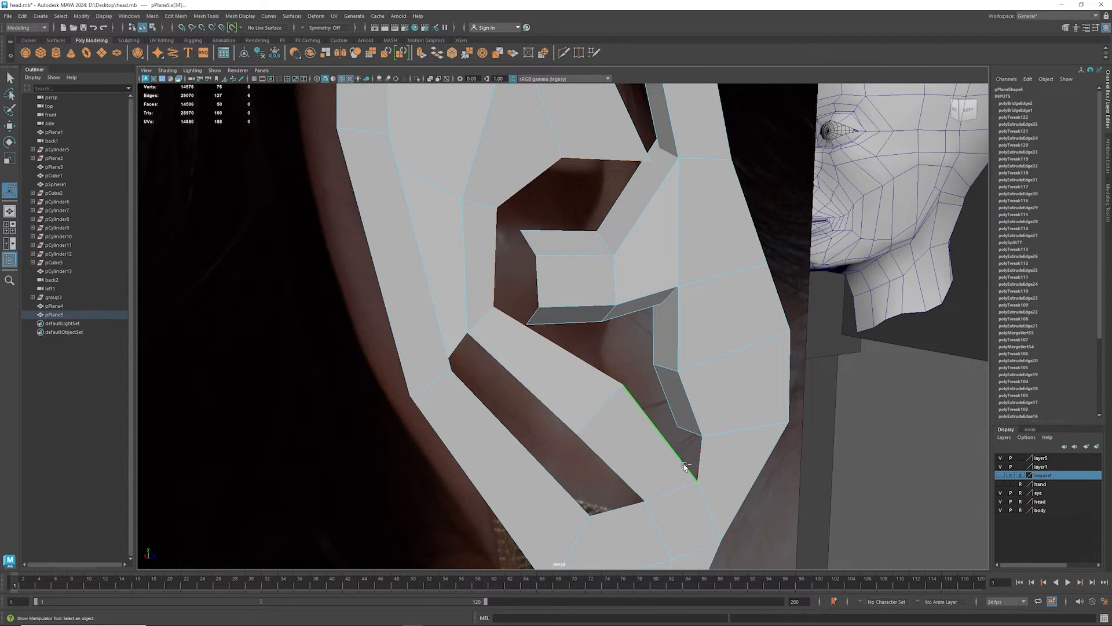
pyautogui.keyDown('alt'); pyautogui.moveTo(626, 368); pyautogui.dragTo(523, 365); pyautogui.keyUp('alt')
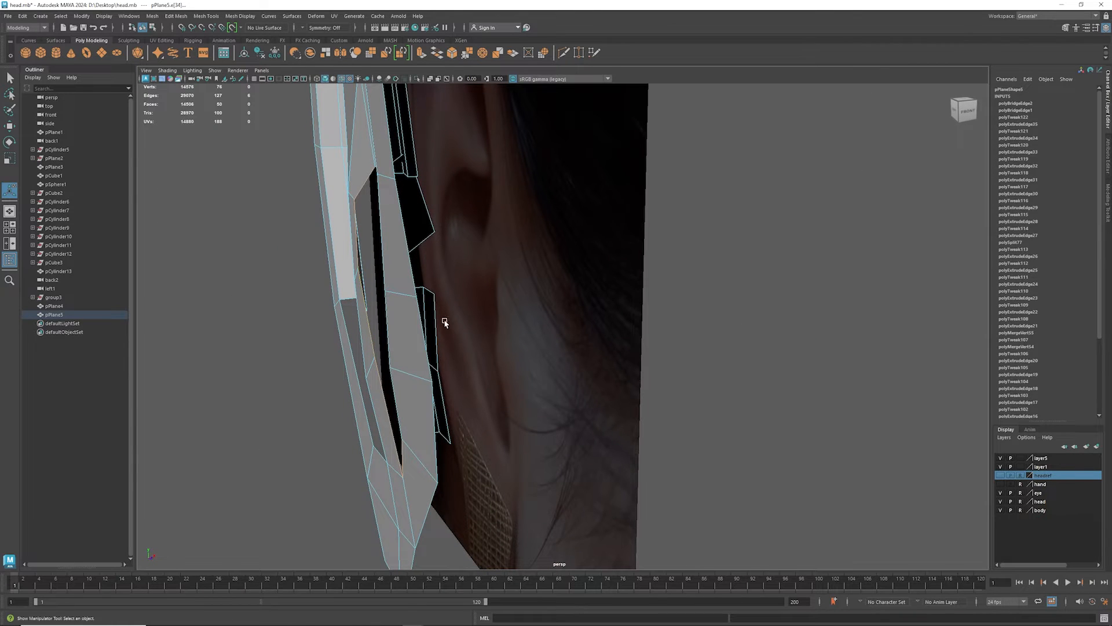
pyautogui.press('w')
pyautogui.moveTo(417, 308)
pyautogui.keyDown('shift'); pyautogui.mouseDown()
pyautogui.moveTo(439, 306)
pyautogui.moveTo(392, 343)
pyautogui.moveTo(429, 362)
pyautogui.moveTo(405, 304)
pyautogui.moveTo(427, 320)
pyautogui.moveTo(412, 308)
pyautogui.mouseUp(); pyautogui.keyUp('shift')
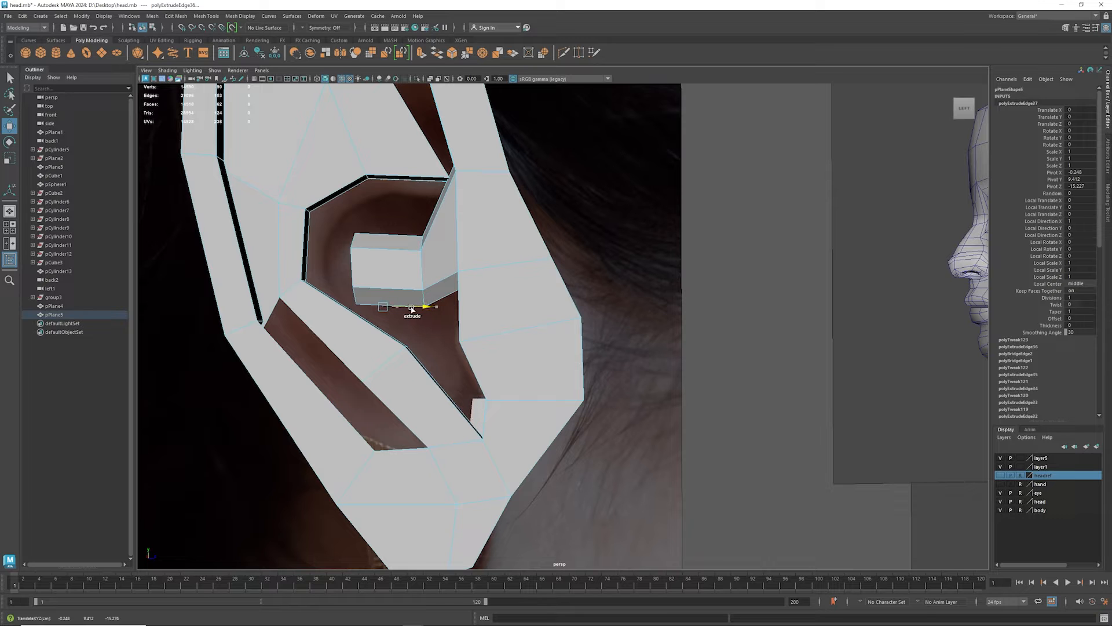
# - Adjust the position of the recessed edge at the lower end of the tragus wall
pyautogui.keyDown('alt'); pyautogui.moveTo(499, 388); pyautogui.dragTo(390, 427); pyautogui.keyUp('alt')
pyautogui.click(477, 400)
pyautogui.moveTo(559, 382); pyautogui.dragTo(556, 386)
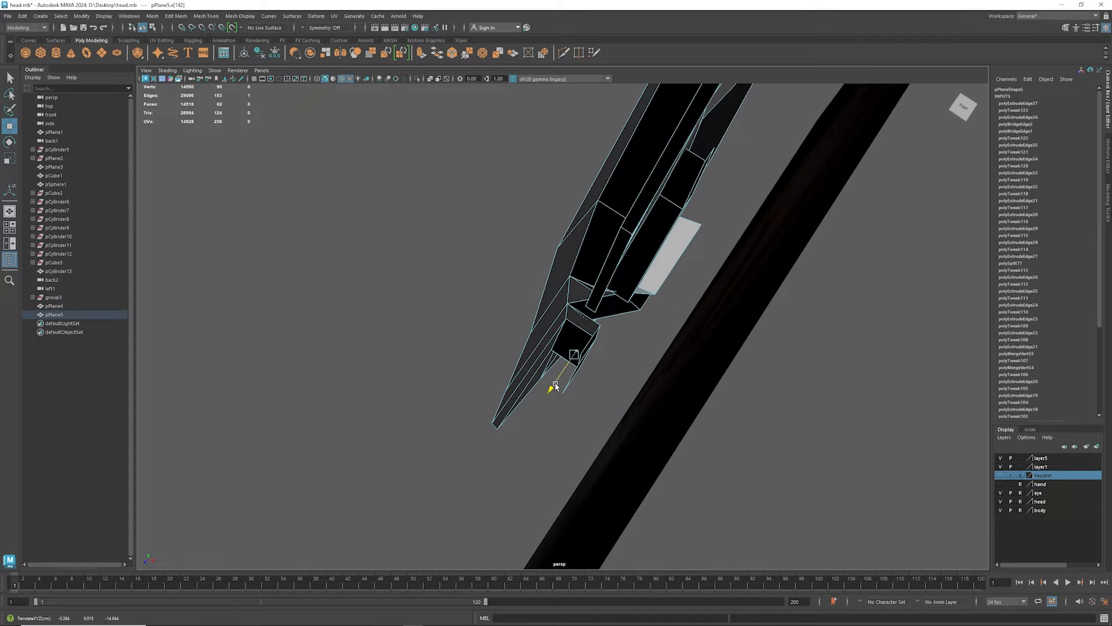
pyautogui.moveTo(429, 367)
pyautogui.keyDown('alt'); pyautogui.mouseDown()
pyautogui.moveTo(579, 342)
pyautogui.moveTo(544, 318)
pyautogui.moveTo(591, 367)
pyautogui.moveTo(616, 350)
pyautogui.moveTo(464, 348)
pyautogui.moveTo(454, 333)
pyautogui.moveTo(446, 342)
pyautogui.moveTo(456, 350)
pyautogui.moveTo(485, 337)
pyautogui.moveTo(462, 351)
pyautogui.moveTo(504, 373)
pyautogui.moveTo(491, 399)
pyautogui.moveTo(444, 364)
pyautogui.mouseUp(); pyautogui.keyUp('alt')
# - Extrude the border edges of the lower slot between the rim and the antihelix inward in depth
pyautogui.click(499, 350)
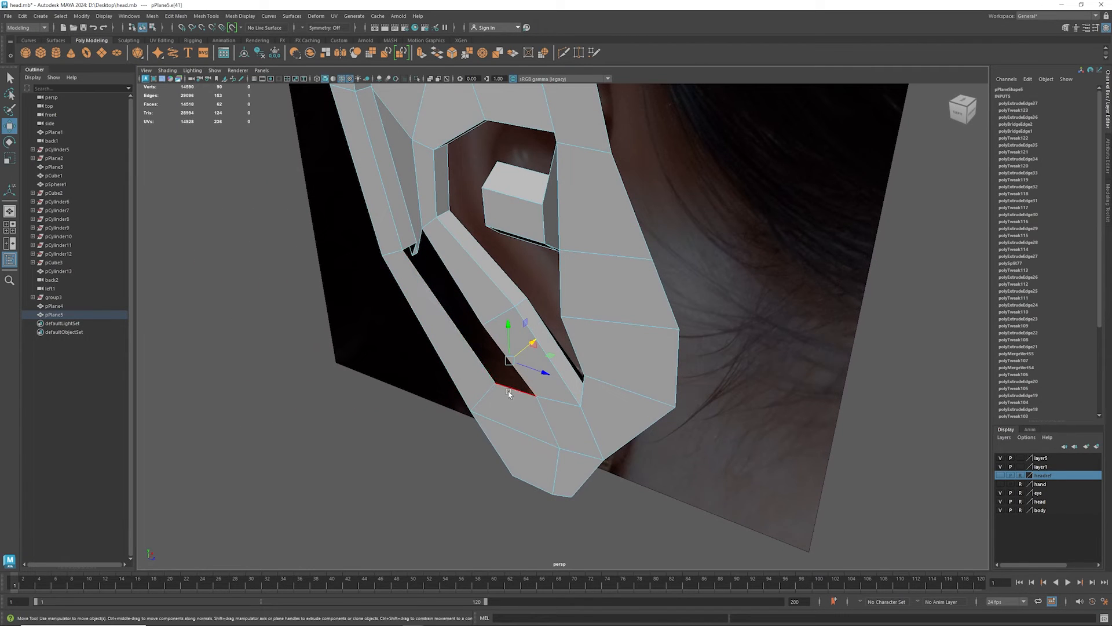
pyautogui.click(484, 369)
pyautogui.keyDown('shift'); pyautogui.click(473, 349); pyautogui.keyUp('shift')
pyautogui.keyDown('alt'); pyautogui.moveTo(444, 337); pyautogui.dragTo(460, 319); pyautogui.keyUp('alt')
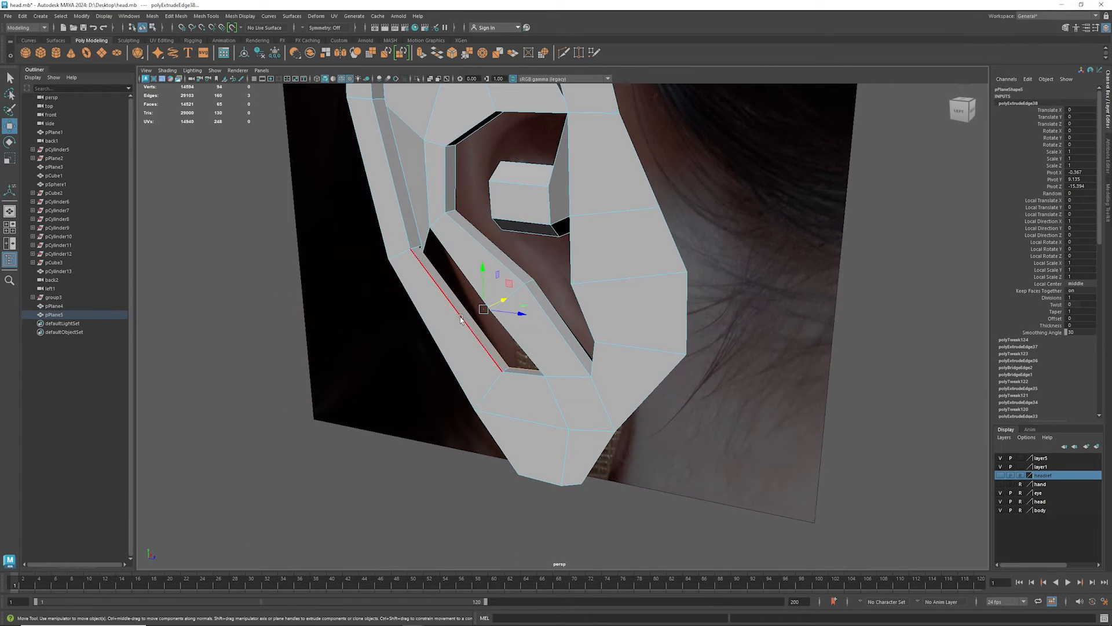
# - Cut a new edge across the lower rim and its recessed slot wall with Multi-Cut, near the middle of the slot
pyautogui.keyDown('shift'); pyautogui.rightClick(458, 316); pyautogui.keyUp('shift')
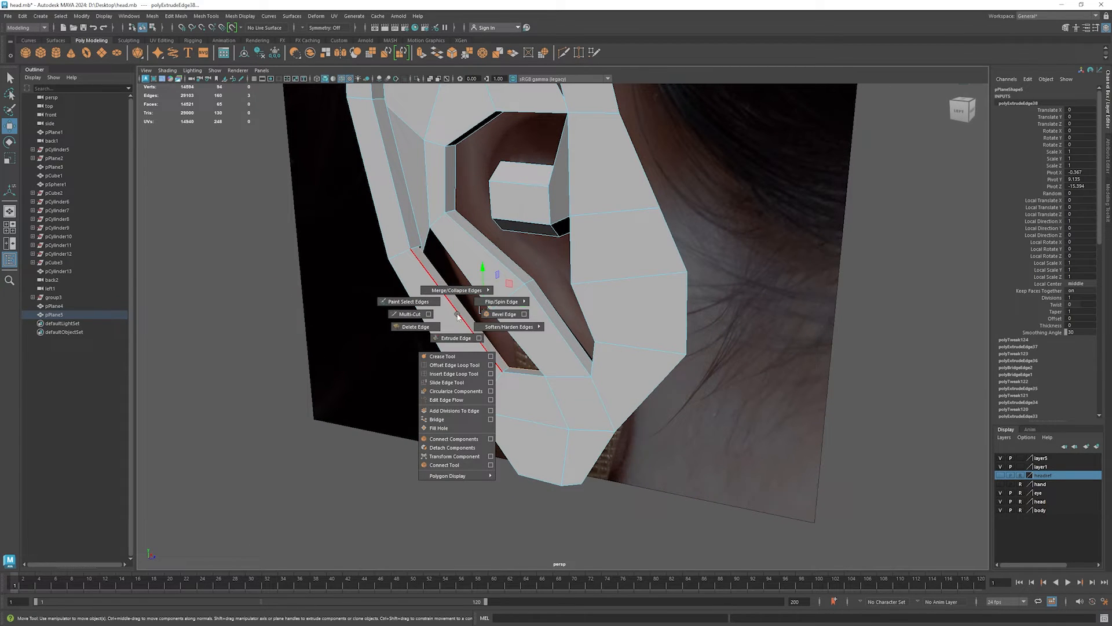
pyautogui.click(411, 316)
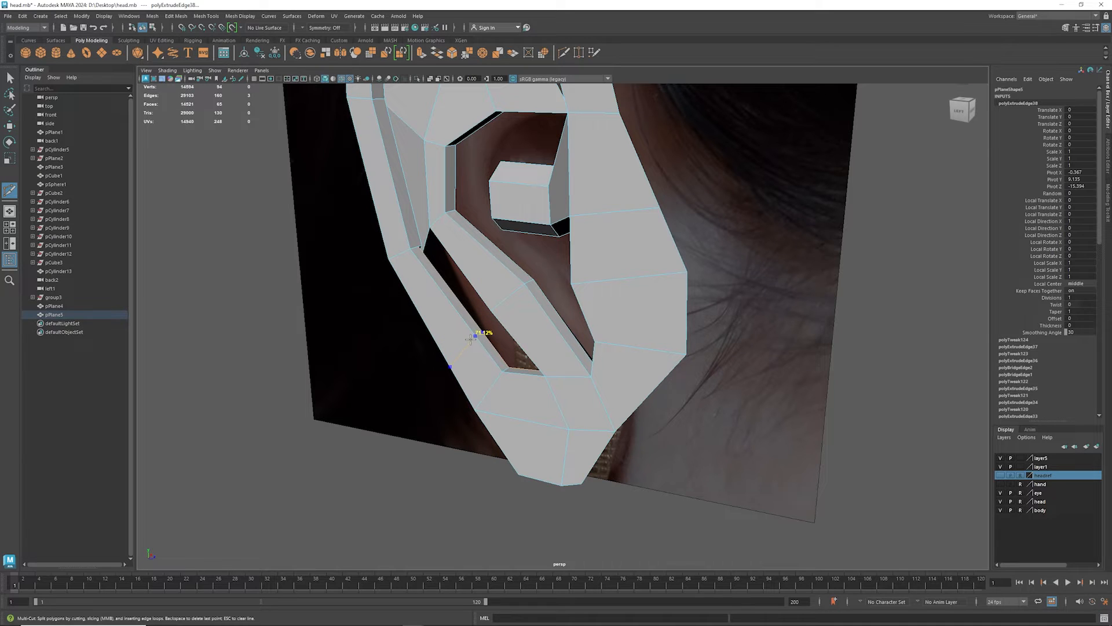
pyautogui.keyDown('ctrl'); pyautogui.click(465, 329); pyautogui.keyUp('ctrl')
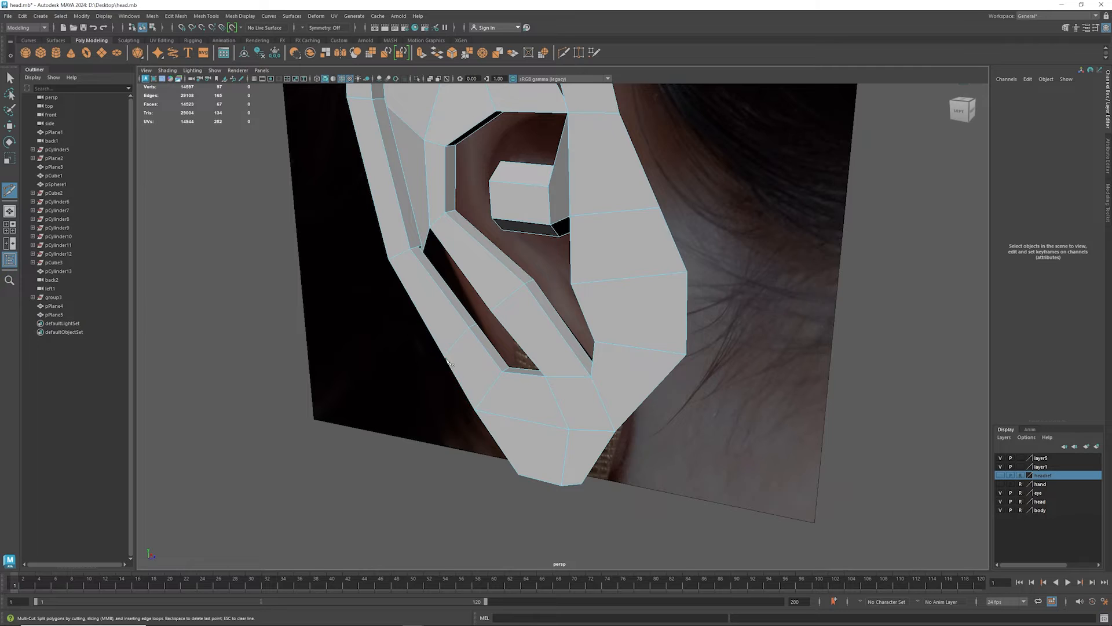
pyautogui.keyDown('alt'); pyautogui.moveTo(450, 363); pyautogui.dragTo(525, 347); pyautogui.keyUp('alt')
# - Bridge the lower slot's new wall edge to the facing antihelix edge and check the result in smooth preview
pyautogui.press('w')
pyautogui.click(488, 346)
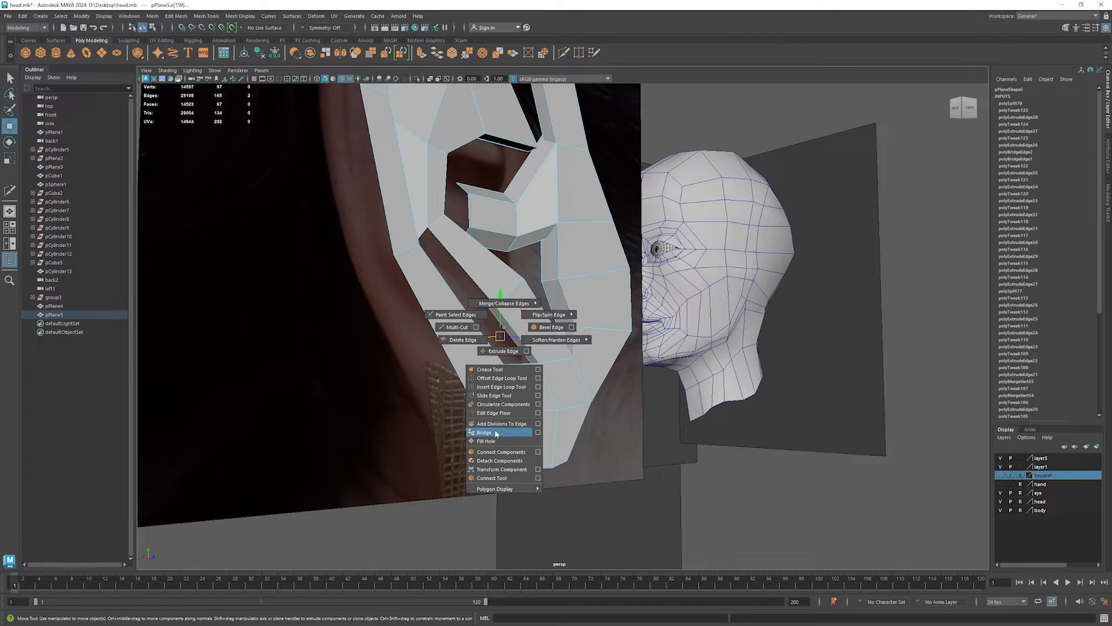
pyautogui.keyDown('shift'); pyautogui.moveTo(496, 433); pyautogui.dragTo(496, 433, button='right'); pyautogui.keyUp('shift')
pyautogui.keyDown('alt'); pyautogui.moveTo(548, 330); pyautogui.dragTo(469, 324); pyautogui.keyUp('alt')
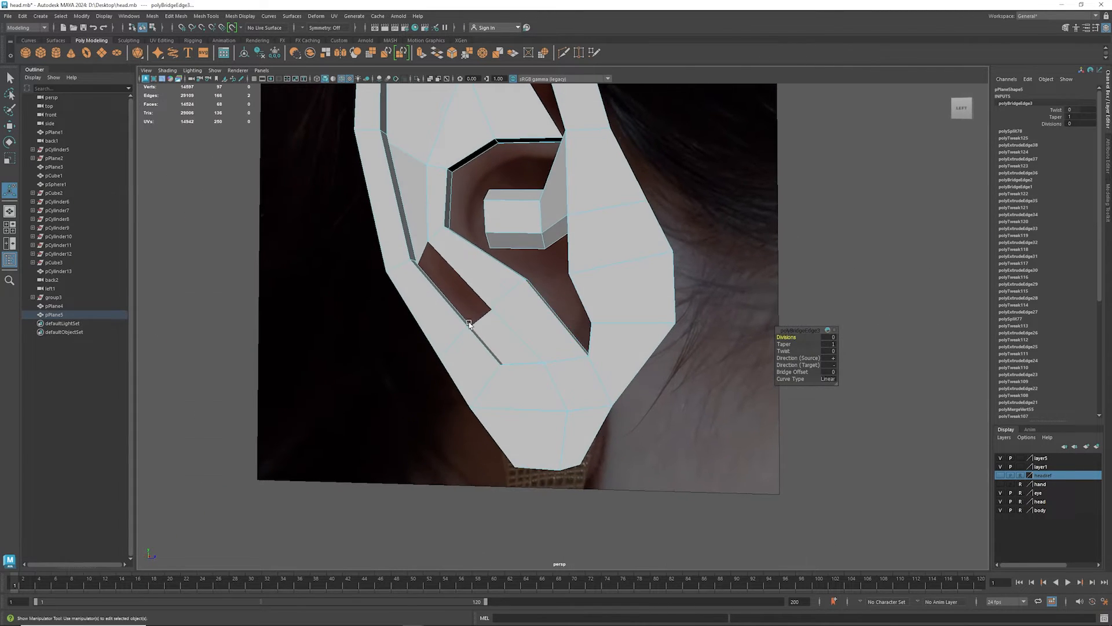
pyautogui.press('3')
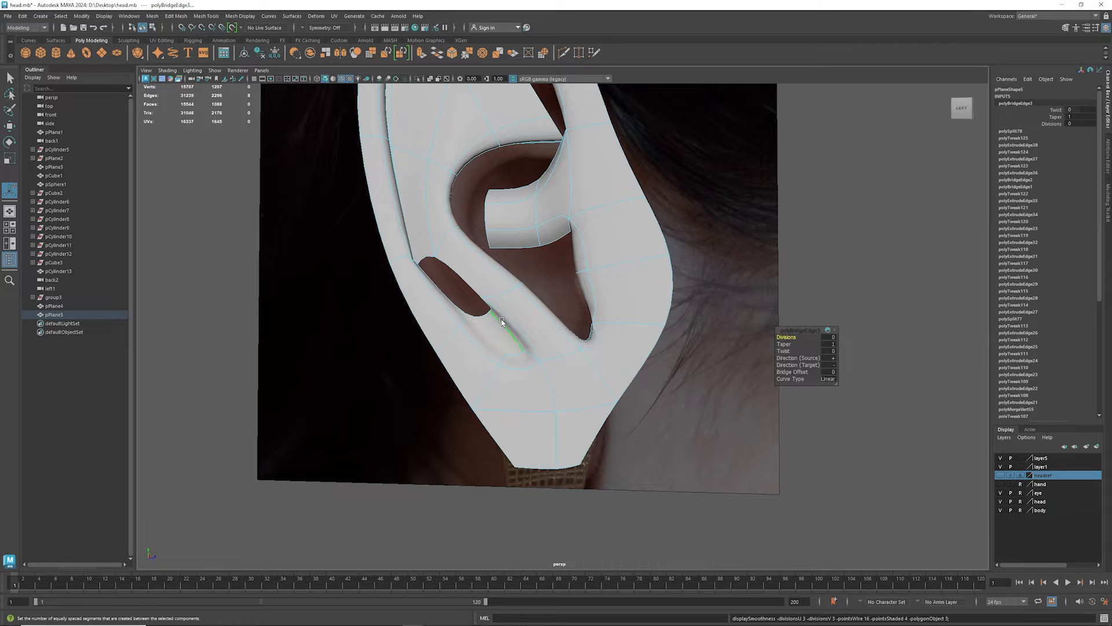
pyautogui.keyDown('alt'); pyautogui.moveTo(535, 274); pyautogui.dragTo(440, 300); pyautogui.keyUp('alt')
pyautogui.press('1')
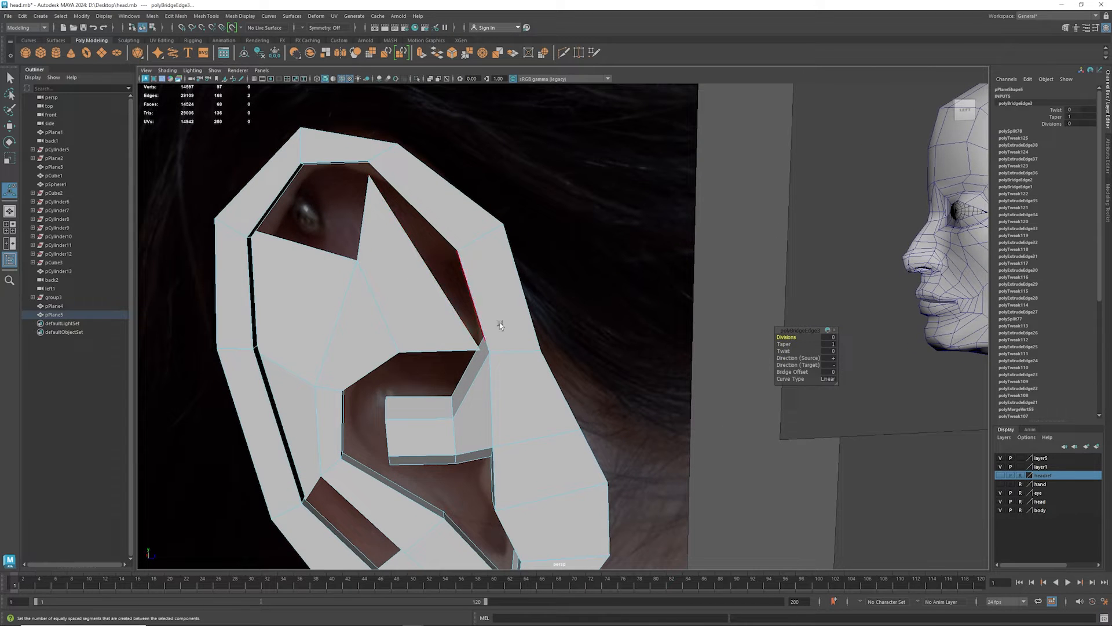
# - Cut a smaller inset face into the upper antihelix fork with Multi-Cut, along its slanted border facing the front rim
pyautogui.keyDown('alt'); pyautogui.moveTo(499, 324); pyautogui.dragTo(591, 304); pyautogui.keyUp('alt')
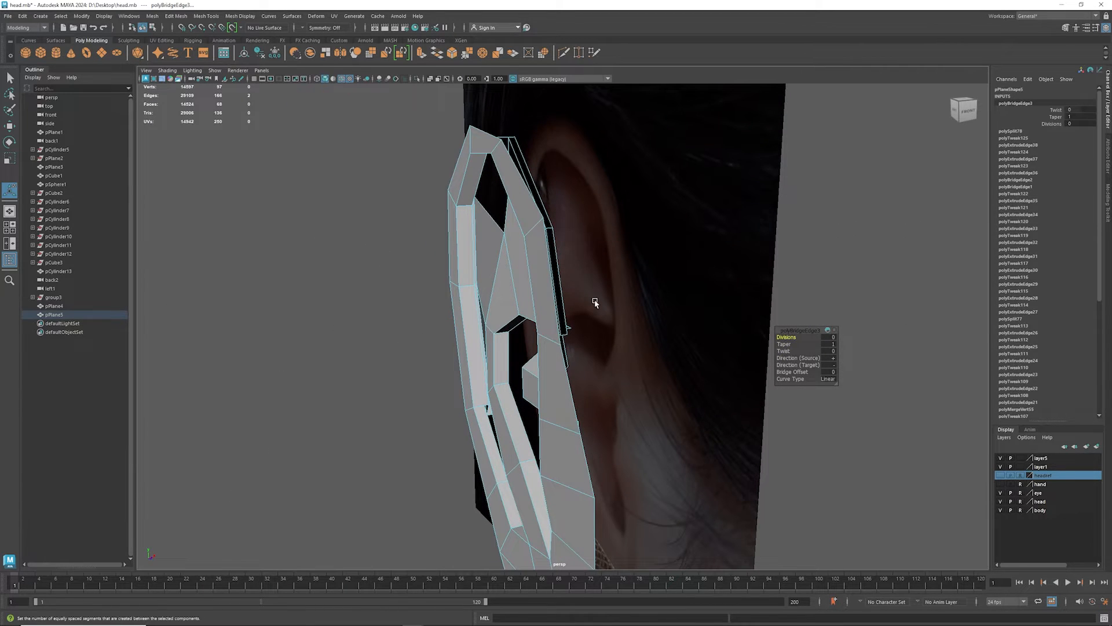
pyautogui.keyDown('alt'); pyautogui.moveTo(470, 315); pyautogui.dragTo(458, 350); pyautogui.keyUp('alt')
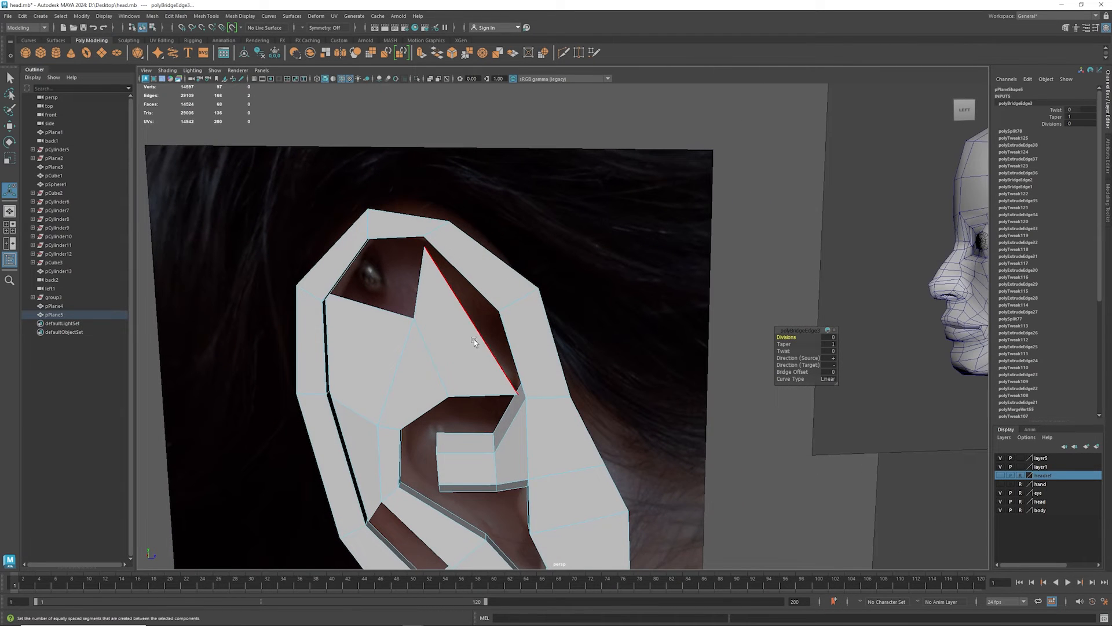
pyautogui.keyDown('shift'); pyautogui.rightClick(475, 343); pyautogui.keyUp('shift')
pyautogui.click(428, 343)
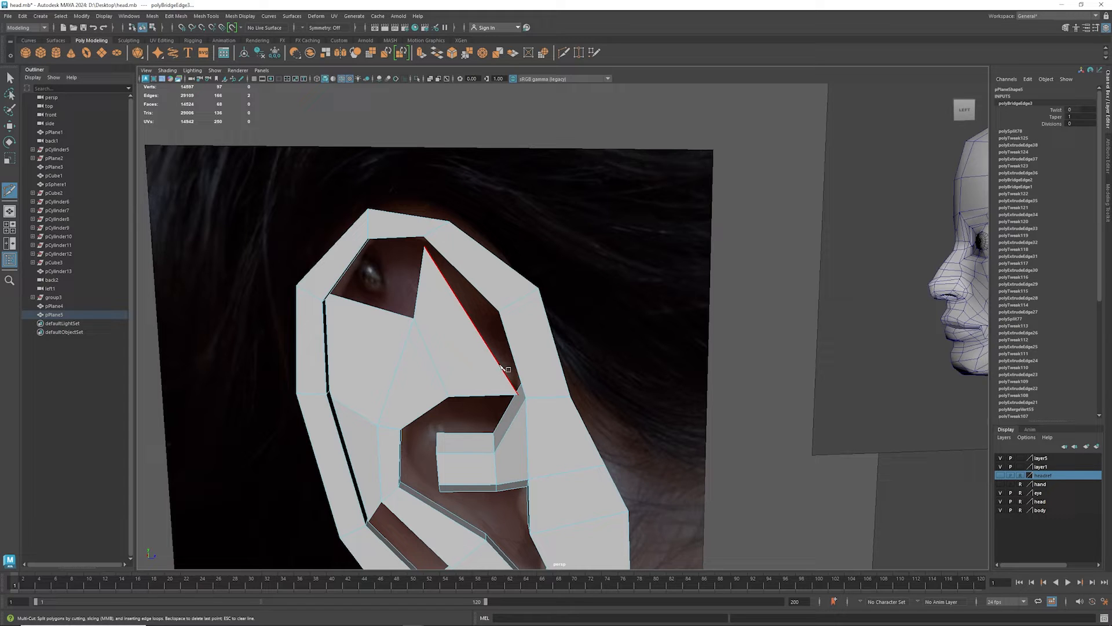
pyautogui.click(500, 366)
pyautogui.click(459, 365)
pyautogui.click(441, 321)
pyautogui.press('Return')
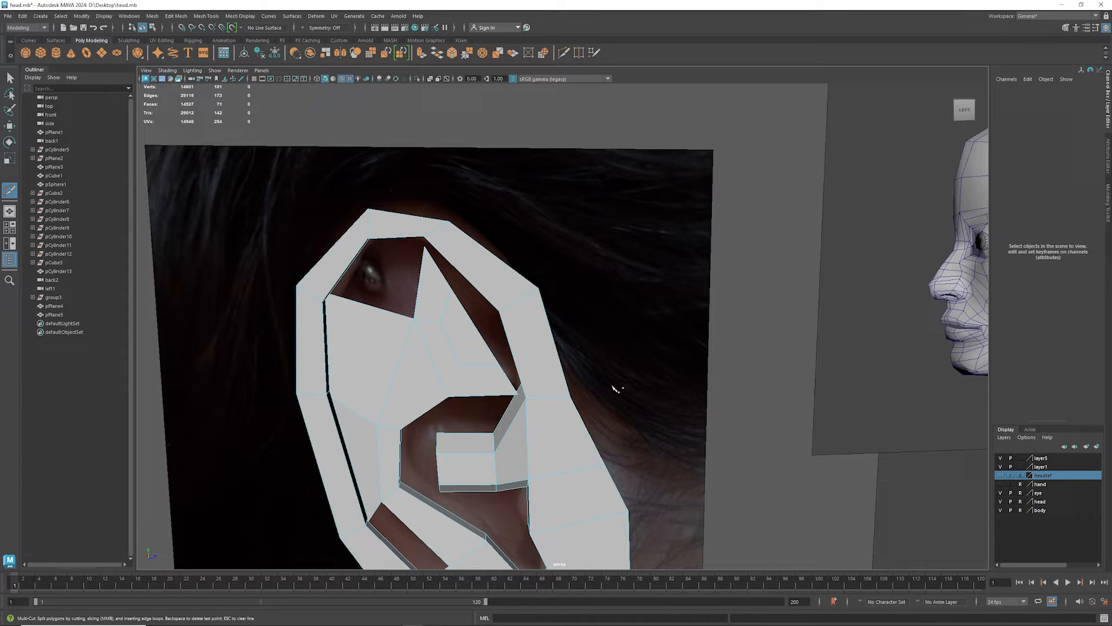
# - Extrude the inset face inward in depth to form a recess and delete the recessed face
pyautogui.press('w')
pyautogui.rightClick(468, 340)
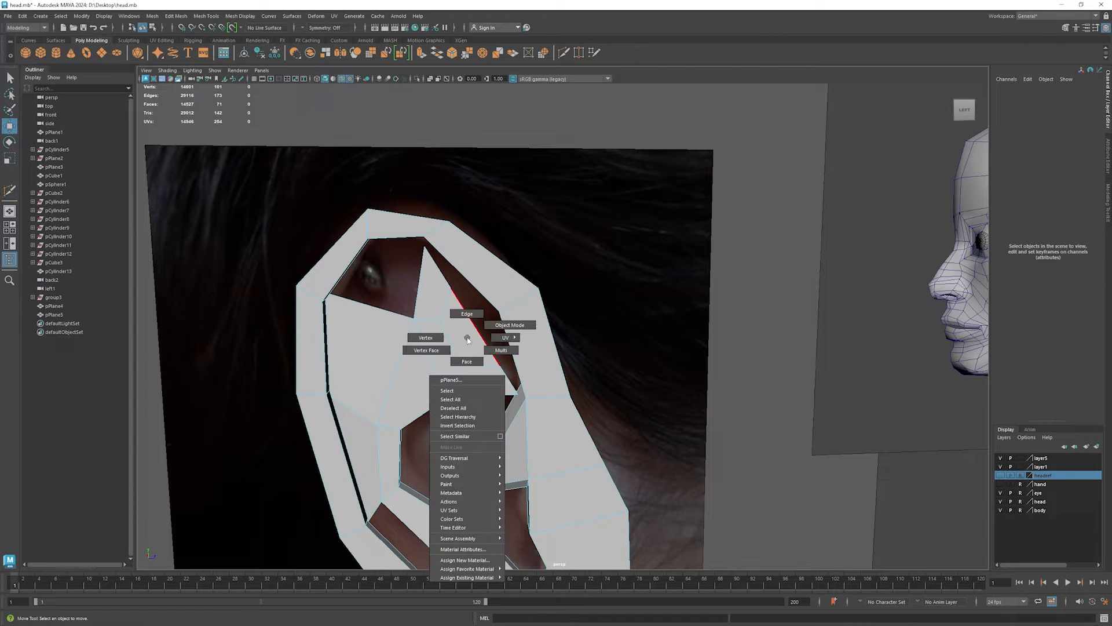
pyautogui.moveTo(469, 357); pyautogui.dragTo(469, 361, button='right')
pyautogui.click(471, 337)
pyautogui.keyDown('alt'); pyautogui.moveTo(511, 359); pyautogui.dragTo(398, 378); pyautogui.keyUp('alt')
pyautogui.keyDown('shift'); pyautogui.moveTo(513, 325); pyautogui.dragTo(512, 359); pyautogui.keyUp('shift')
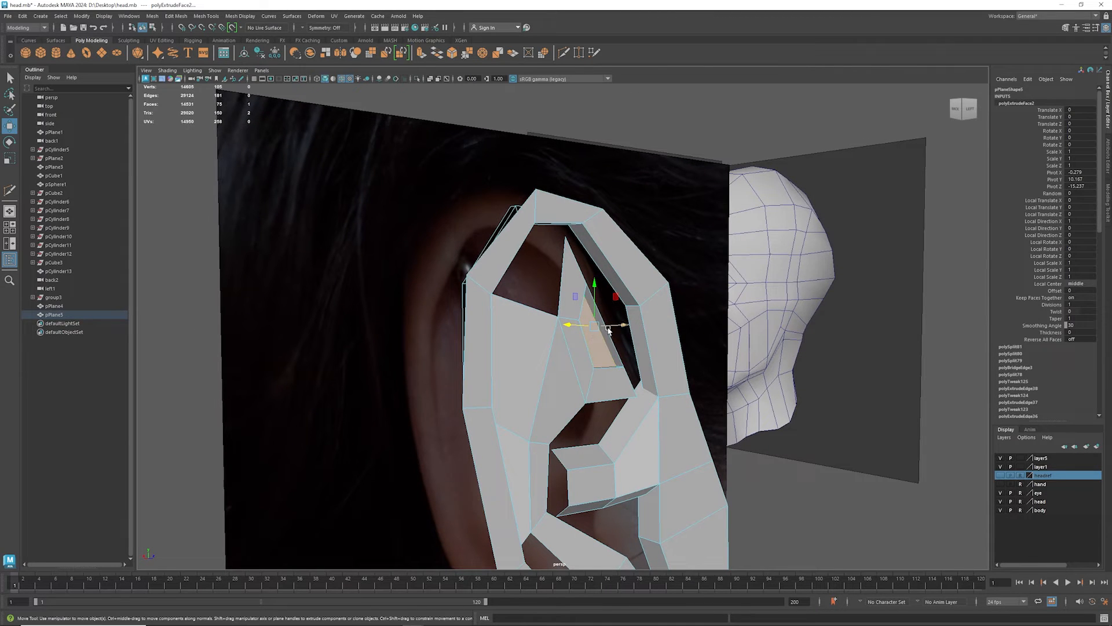
pyautogui.click(609, 349)
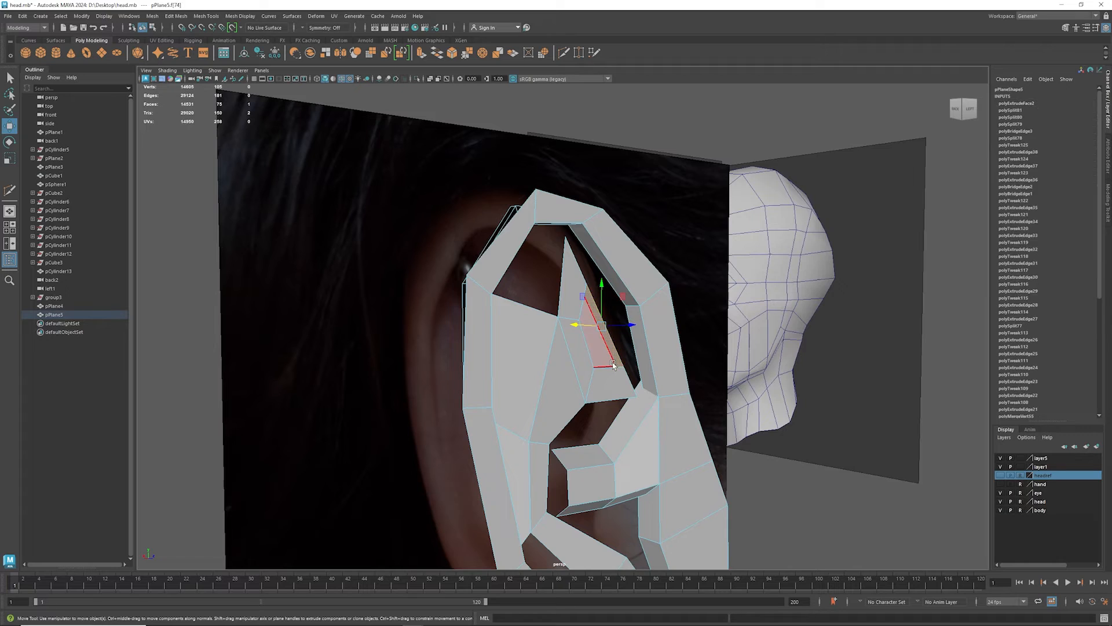
pyautogui.press('Delete')
# - Examine the ear mesh from the side and back to see the new recess and its open borders
pyautogui.keyDown('alt'); pyautogui.moveTo(598, 349); pyautogui.dragTo(552, 380); pyautogui.keyUp('alt')
pyautogui.scroll(-5, 551, 360)
pyautogui.rightClick(546, 360)
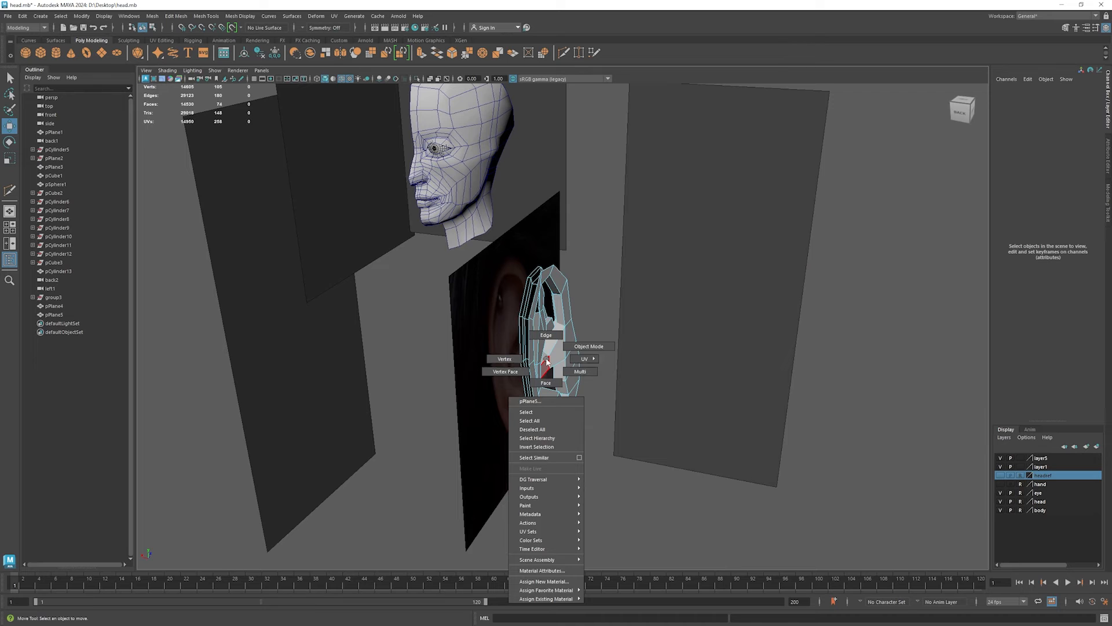
pyautogui.click(560, 348)
pyautogui.moveTo(552, 370); pyautogui.dragTo(619, 381)
pyautogui.keyDown('alt'); pyautogui.moveTo(662, 412); pyautogui.dragTo(512, 401); pyautogui.keyUp('alt')
pyautogui.scroll(5, 566, 351)
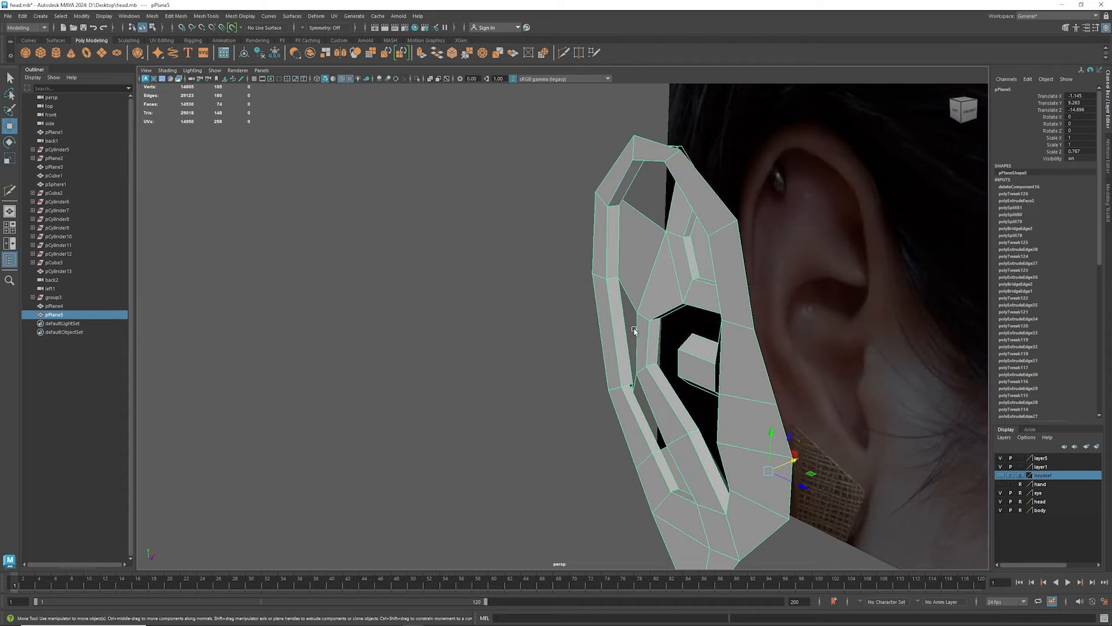
pyautogui.keyDown('alt'); pyautogui.moveTo(635, 330); pyautogui.dragTo(408, 301, button='middle'); pyautogui.keyUp('alt')
pyautogui.keyDown('alt'); pyautogui.moveTo(448, 307); pyautogui.dragTo(383, 318); pyautogui.keyUp('alt')
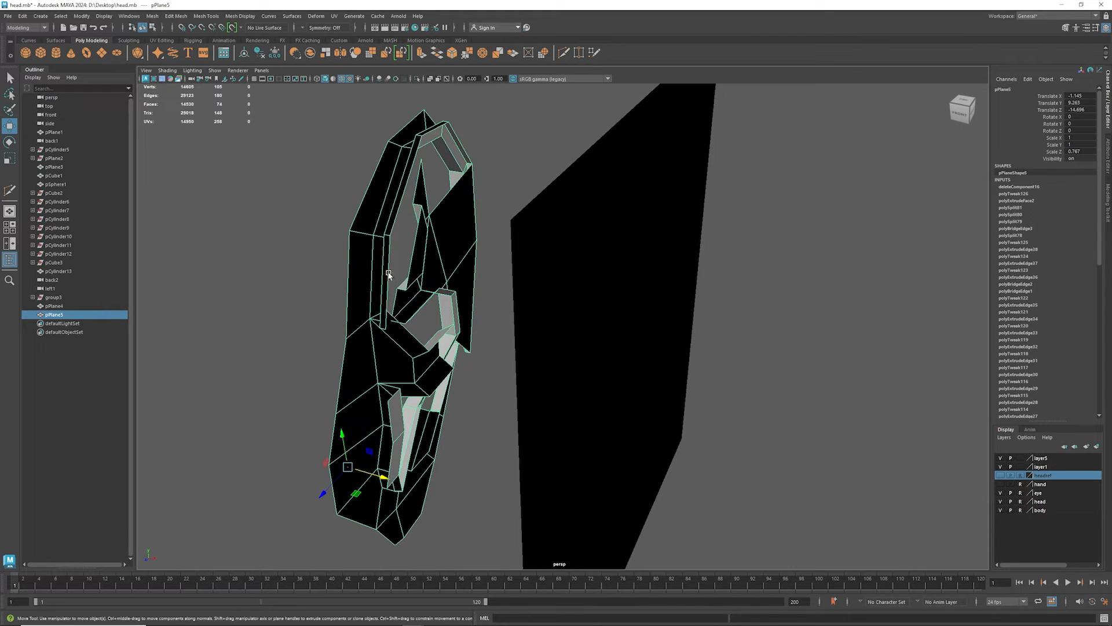
pyautogui.moveTo(388, 273); pyautogui.dragTo(387, 250, button='right')
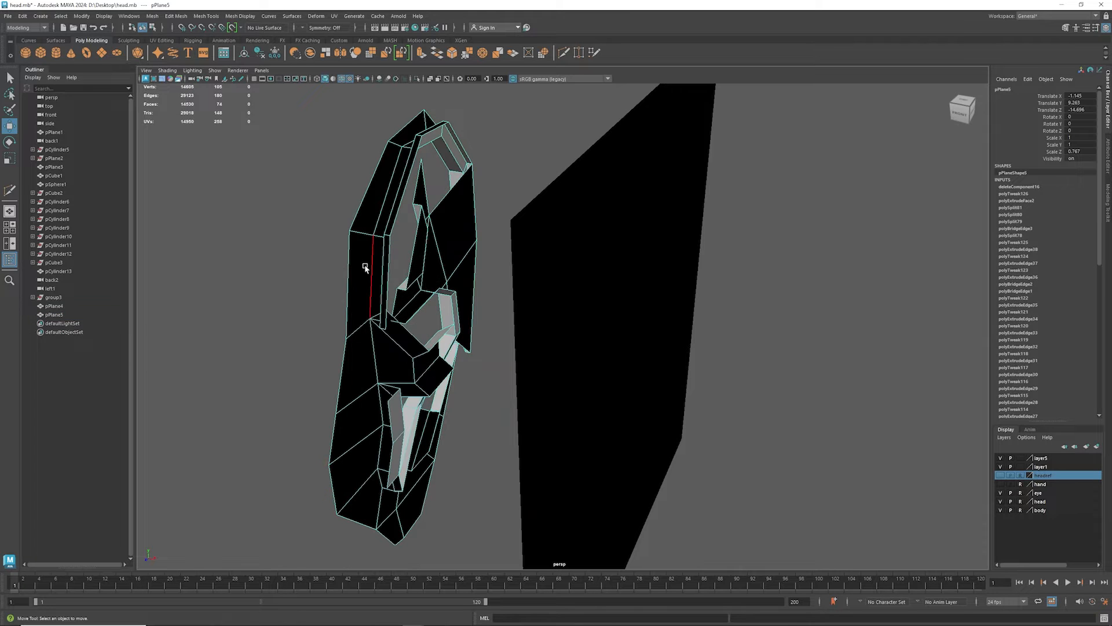
# - Try to bridge the front rim's inner wall edge to the facing border edge of the upper recess
pyautogui.click(390, 277)
pyautogui.keyDown('alt'); pyautogui.moveTo(377, 319); pyautogui.dragTo(348, 337); pyautogui.keyUp('alt')
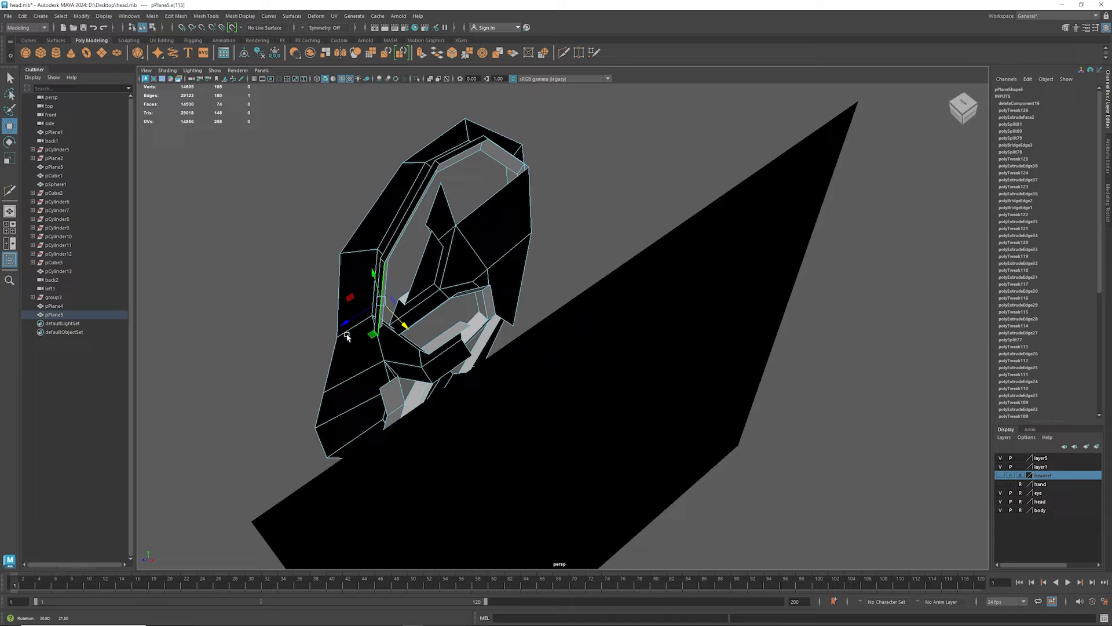
pyautogui.keyDown('shift'); pyautogui.click(421, 273); pyautogui.keyUp('shift')
pyautogui.keyDown('alt'); pyautogui.moveTo(421, 274); pyautogui.dragTo(519, 275); pyautogui.keyUp('alt')
pyautogui.keyDown('shift'); pyautogui.moveTo(354, 281); pyautogui.dragTo(345, 384, button='right'); pyautogui.keyUp('shift')
pyautogui.keyDown('alt'); pyautogui.moveTo(350, 364); pyautogui.dragTo(313, 309); pyautogui.keyUp('alt')
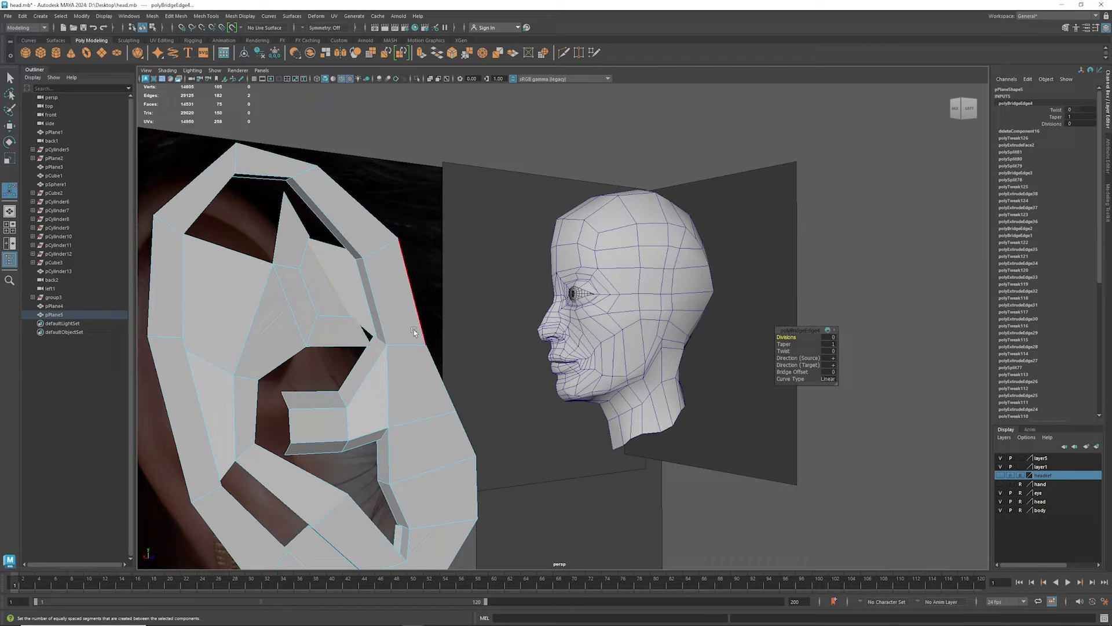
pyautogui.moveTo(414, 329)
pyautogui.keyDown('alt'); pyautogui.mouseDown()
pyautogui.moveTo(378, 338)
pyautogui.moveTo(425, 332)
pyautogui.mouseUp(); pyautogui.keyUp('alt')
pyautogui.hotkey('ctrl', 'z')
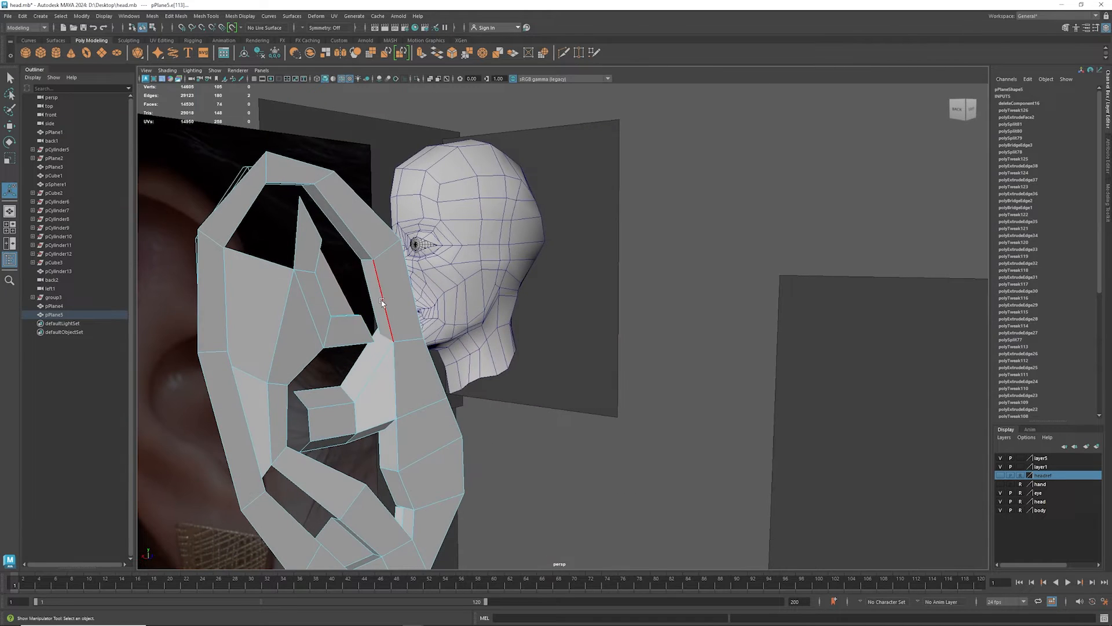
# - Move the cross edge of the upper front rim upward and cut a new edge across the rim below it with Multi-Cut
pyautogui.keyDown('alt'); pyautogui.moveTo(395, 294); pyautogui.dragTo(394, 196); pyautogui.keyUp('alt')
pyautogui.press('w')
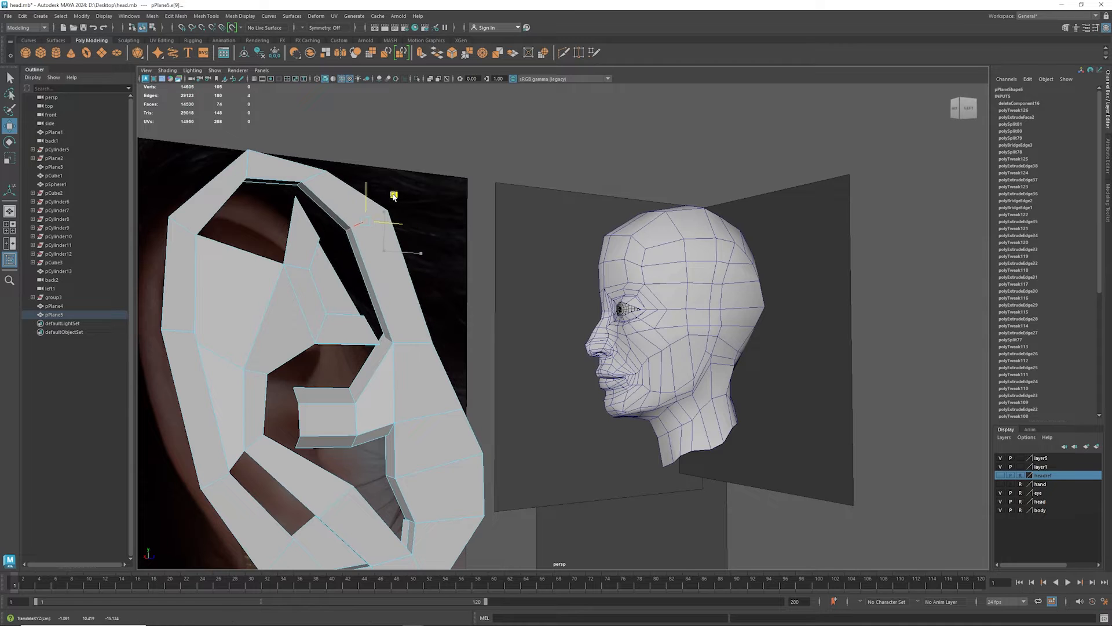
pyautogui.keyDown('shift'); pyautogui.rightClick(393, 291); pyautogui.keyUp('shift')
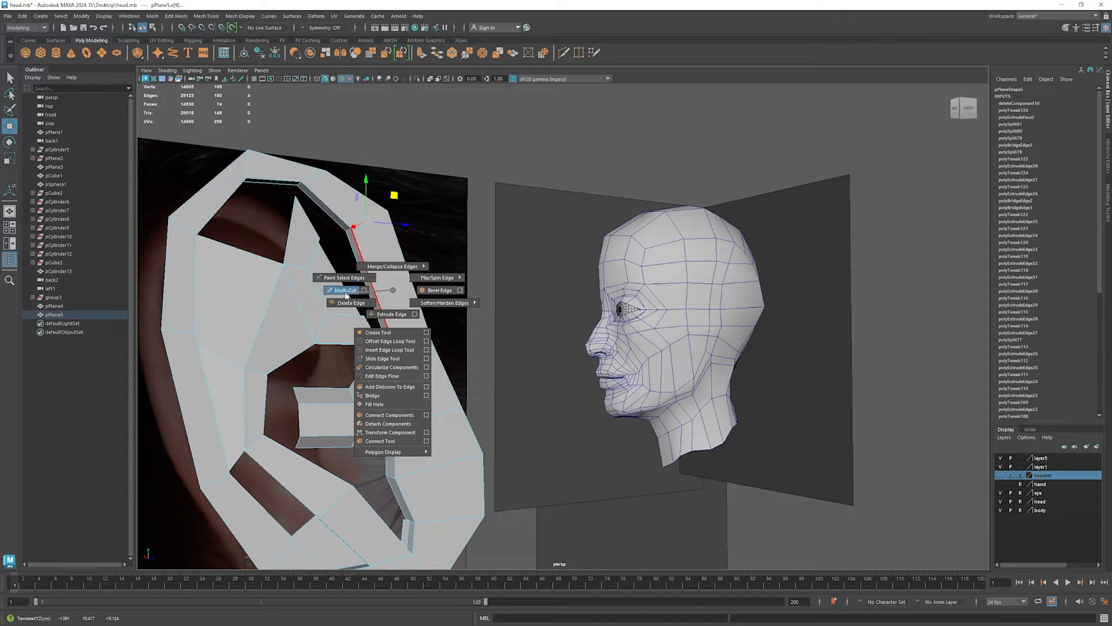
pyautogui.click(346, 291)
pyautogui.click(386, 294)
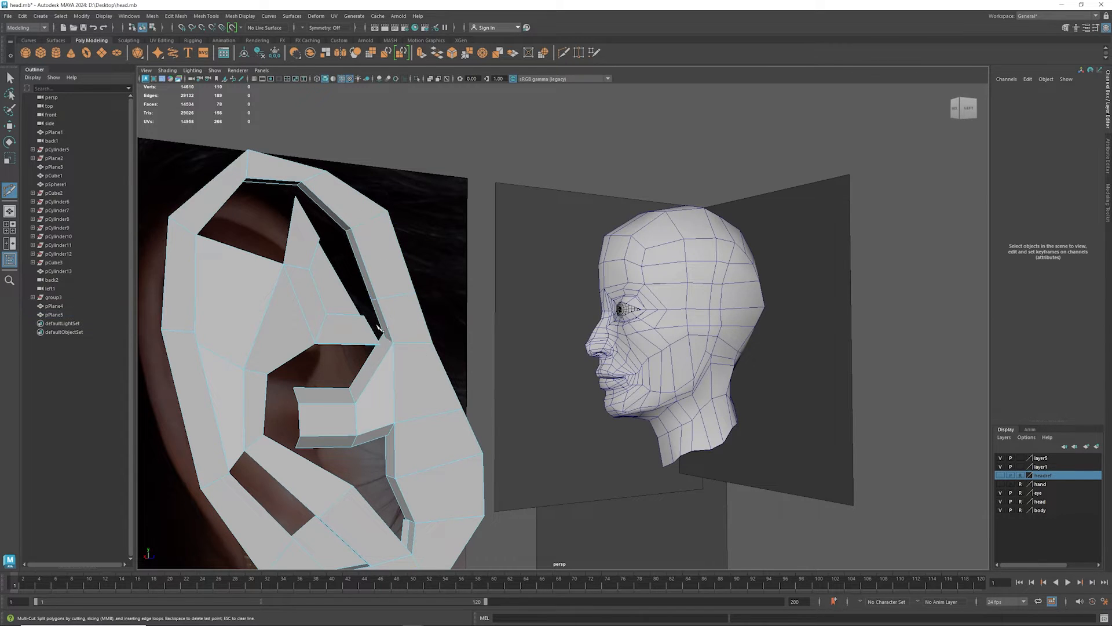
# - Bridge the shortened wall edge of the front rim to the slanted border edge of the upper recess
pyautogui.press('w')
pyautogui.click(361, 270)
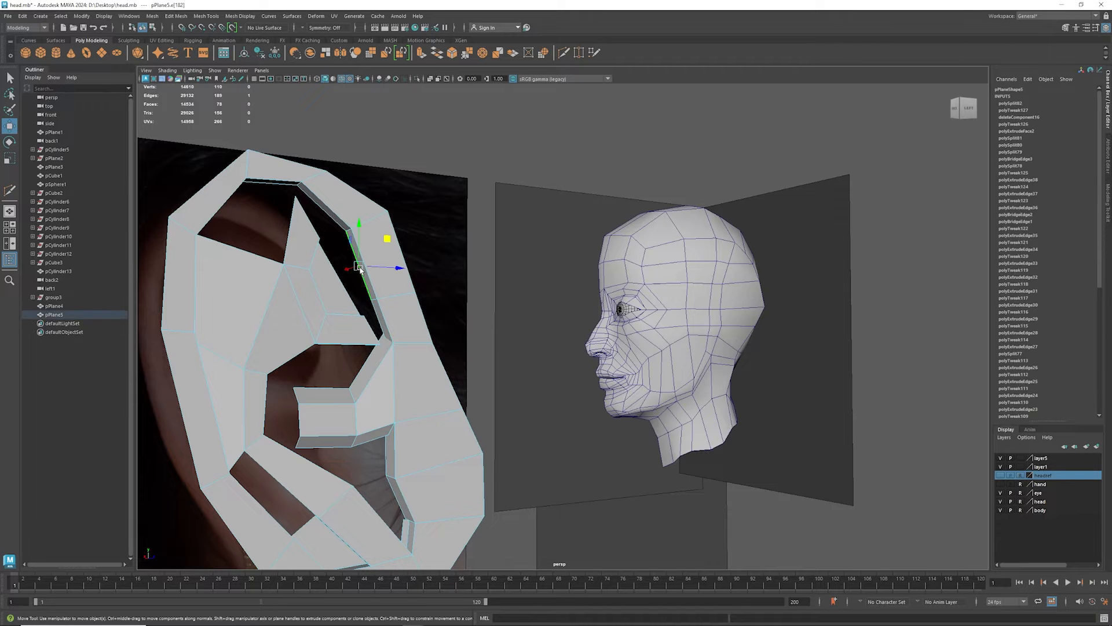
pyautogui.keyDown('alt'); pyautogui.moveTo(452, 304); pyautogui.dragTo(496, 288); pyautogui.keyUp('alt')
pyautogui.scroll(4, 485, 328)
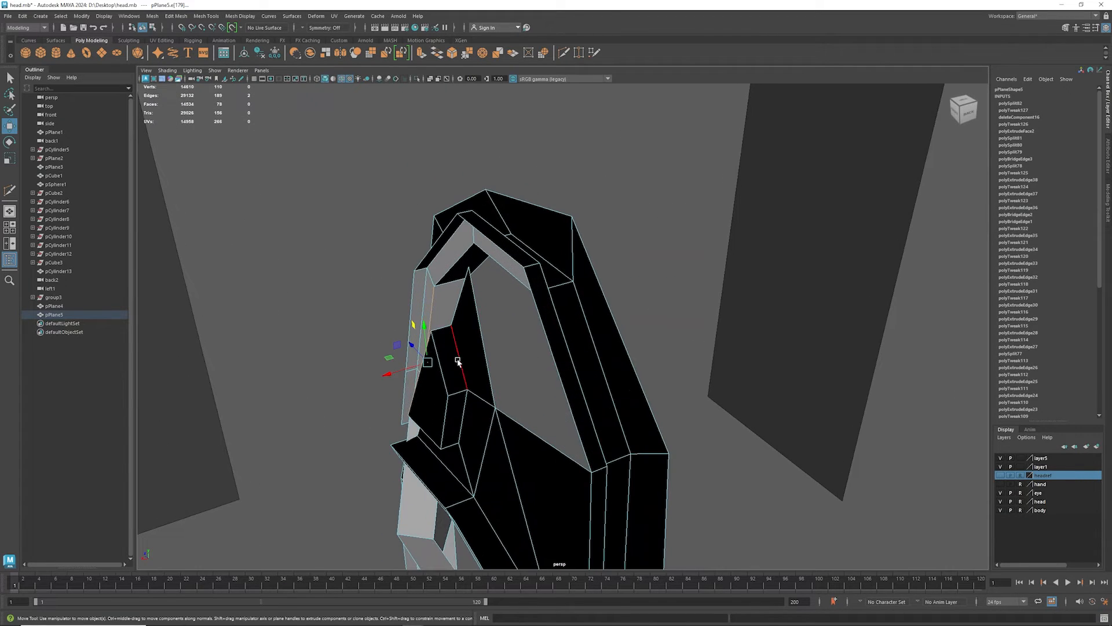
pyautogui.keyDown('alt'); pyautogui.moveTo(457, 360); pyautogui.dragTo(409, 348); pyautogui.keyUp('alt')
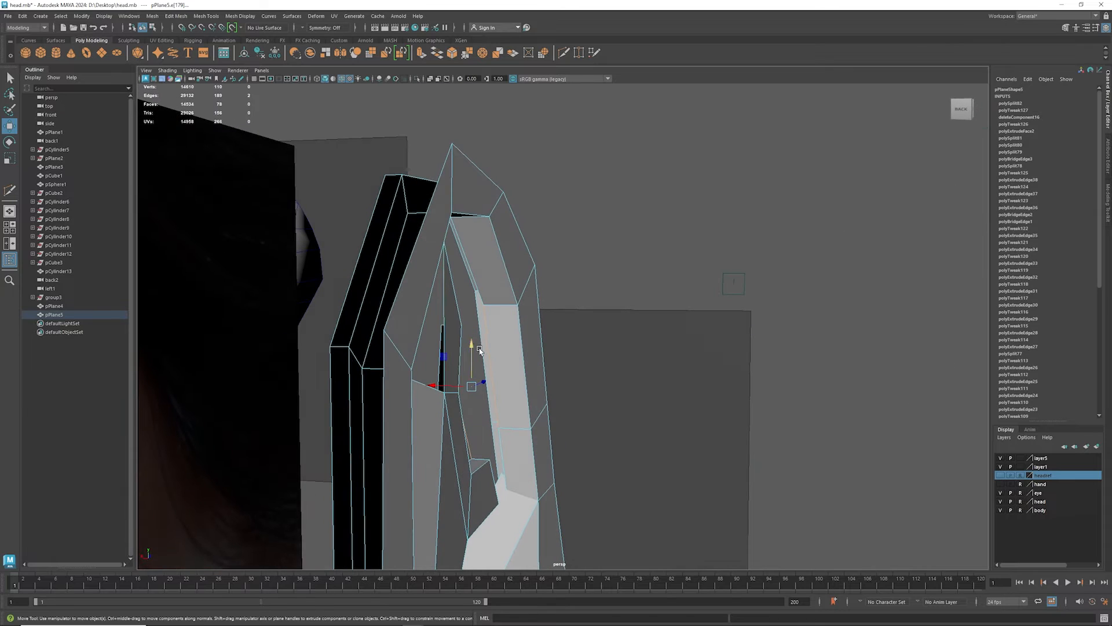
pyautogui.keyDown('alt'); pyautogui.moveTo(536, 379); pyautogui.dragTo(464, 376); pyautogui.keyUp('alt')
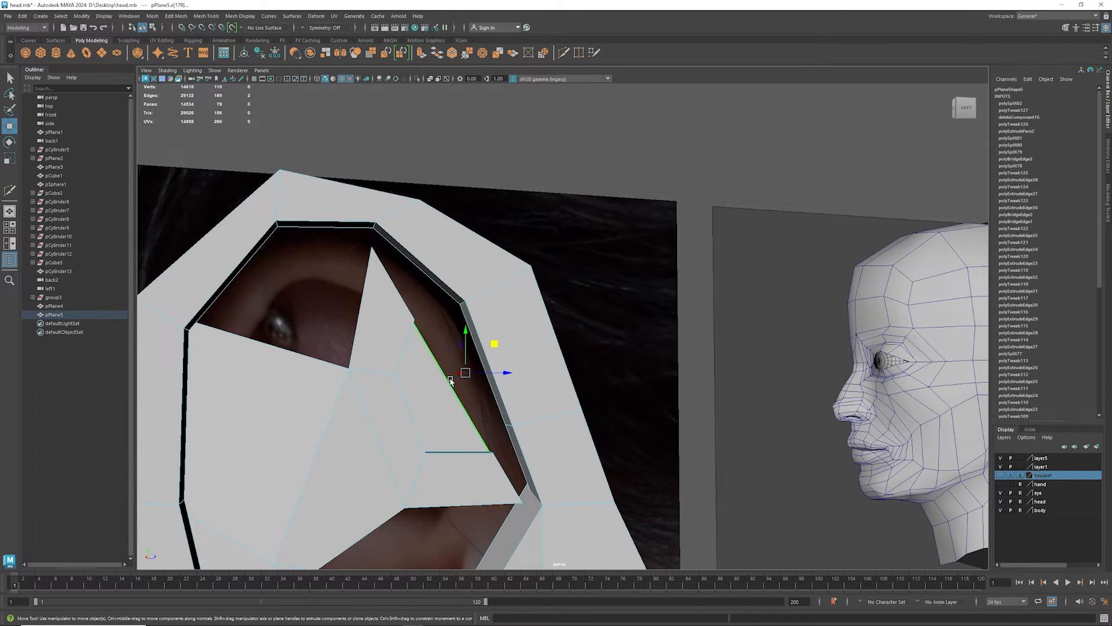
pyautogui.keyDown('shift'); pyautogui.rightClick(451, 381); pyautogui.keyUp('shift')
pyautogui.click(432, 484)
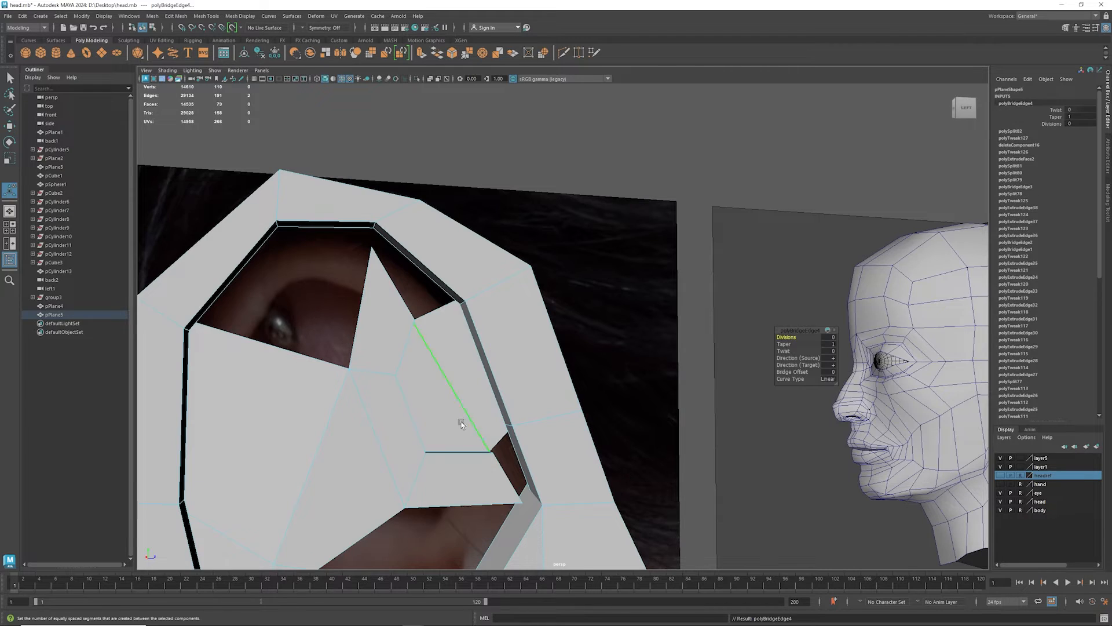
# - Bridge the back edge of the antihelix tip to the facing upper rim wall edge and check the result in smooth preview
pyautogui.keyDown('alt'); pyautogui.moveTo(441, 440); pyautogui.dragTo(411, 392); pyautogui.keyUp('alt')
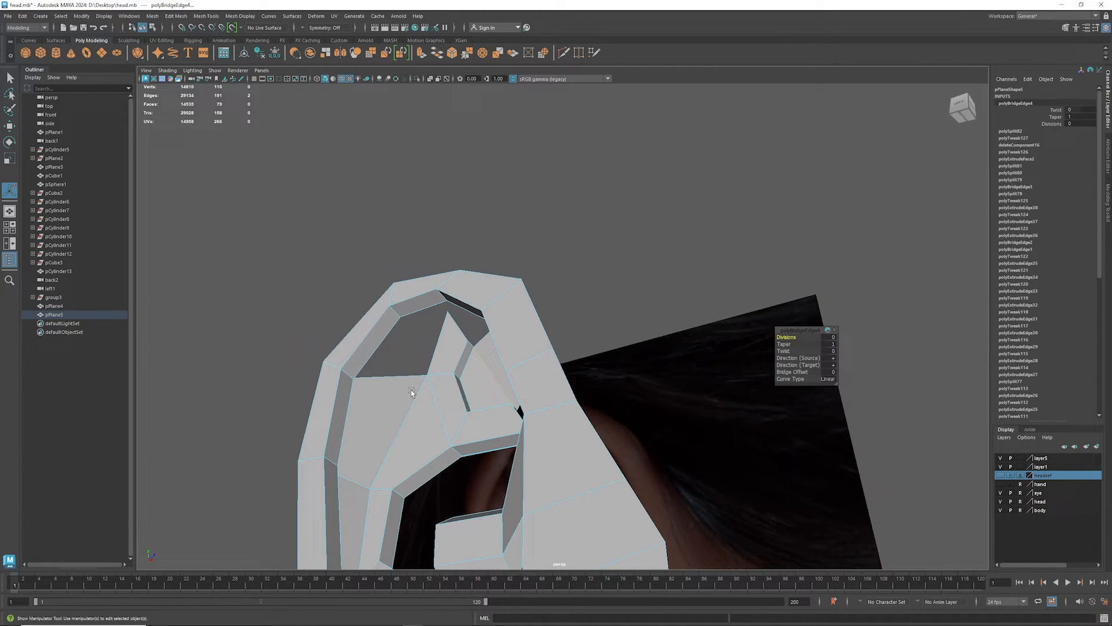
pyautogui.click(441, 344)
pyautogui.keyDown('alt'); pyautogui.moveTo(440, 344); pyautogui.dragTo(330, 418); pyautogui.keyUp('alt')
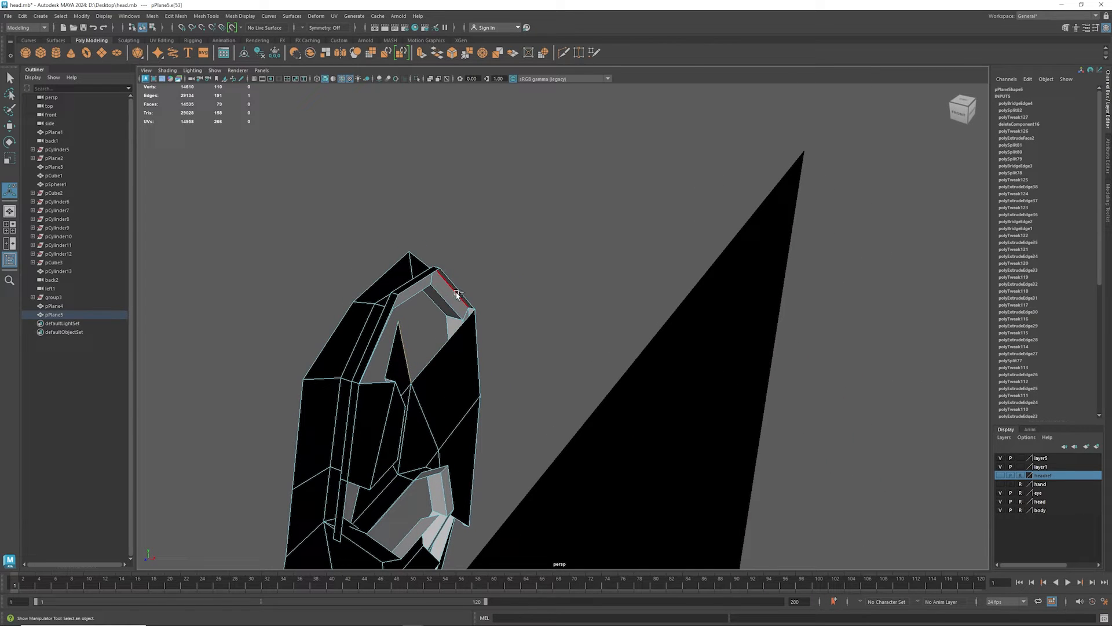
pyautogui.press('g')
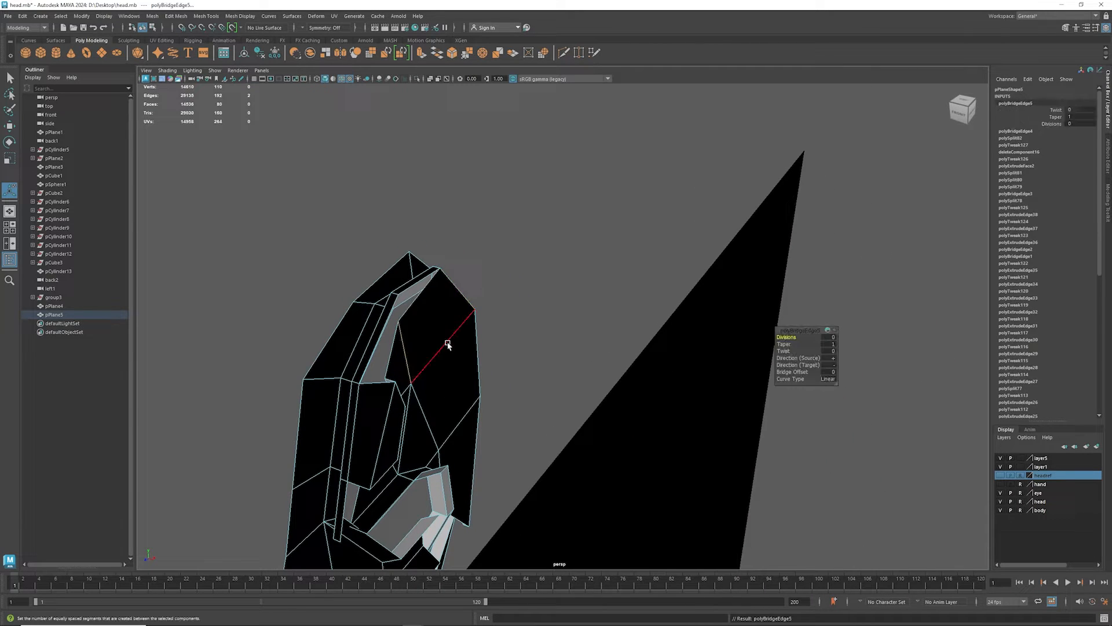
pyautogui.keyDown('alt'); pyautogui.moveTo(390, 360); pyautogui.dragTo(509, 331); pyautogui.keyUp('alt')
pyautogui.press('3')
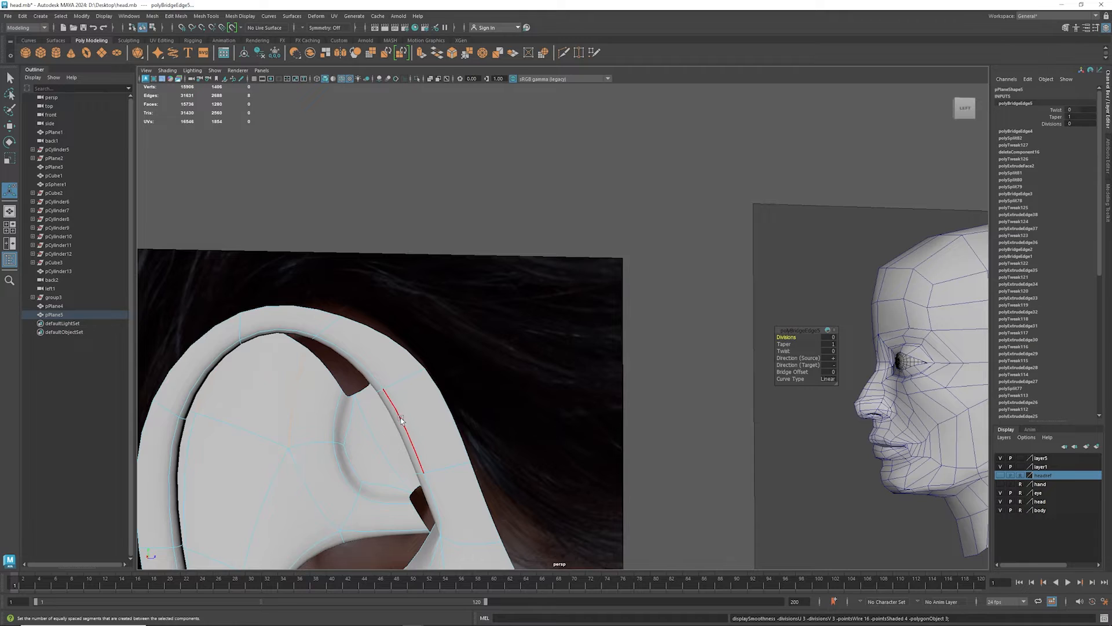
pyautogui.keyDown('alt'); pyautogui.moveTo(402, 419); pyautogui.dragTo(358, 370); pyautogui.keyUp('alt')
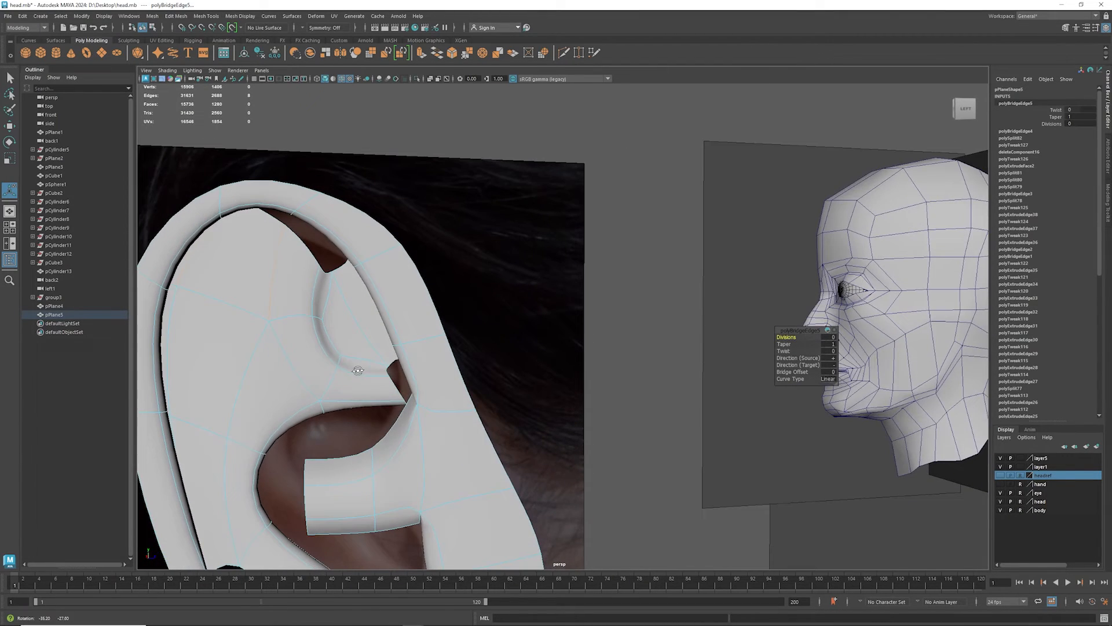
# - Scale and reposition the curved inner edge of the upper recess, adjust the nearby antihelix surface, and return to the unsmoothed mesh
pyautogui.click(340, 338)
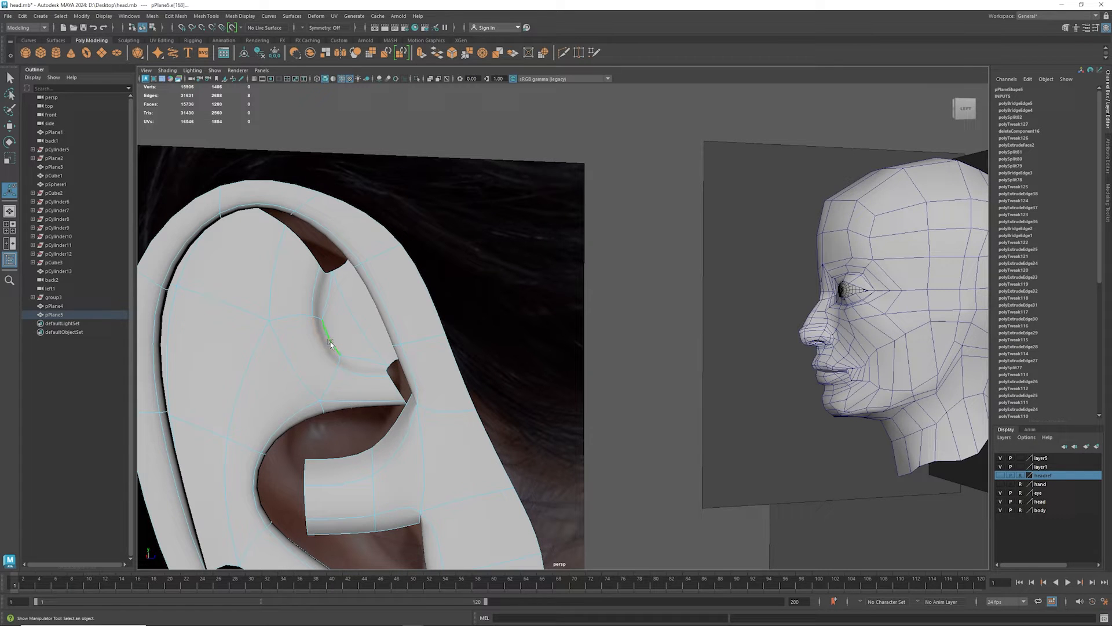
pyautogui.press('e')
pyautogui.press('r')
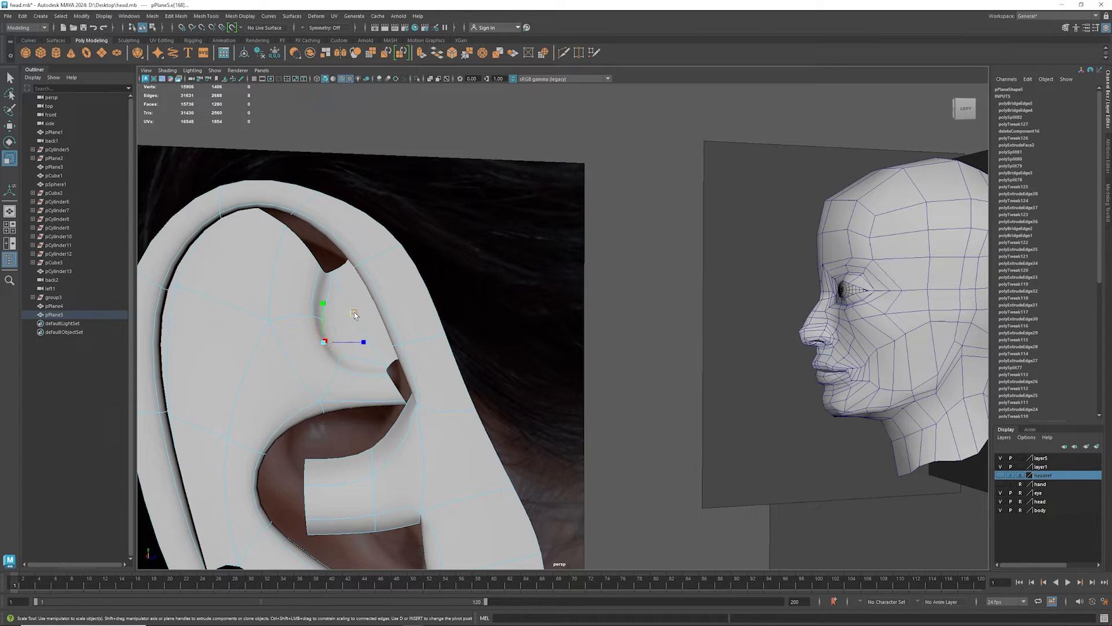
pyautogui.moveTo(355, 314); pyautogui.dragTo(339, 329, button='middle')
pyautogui.press('w')
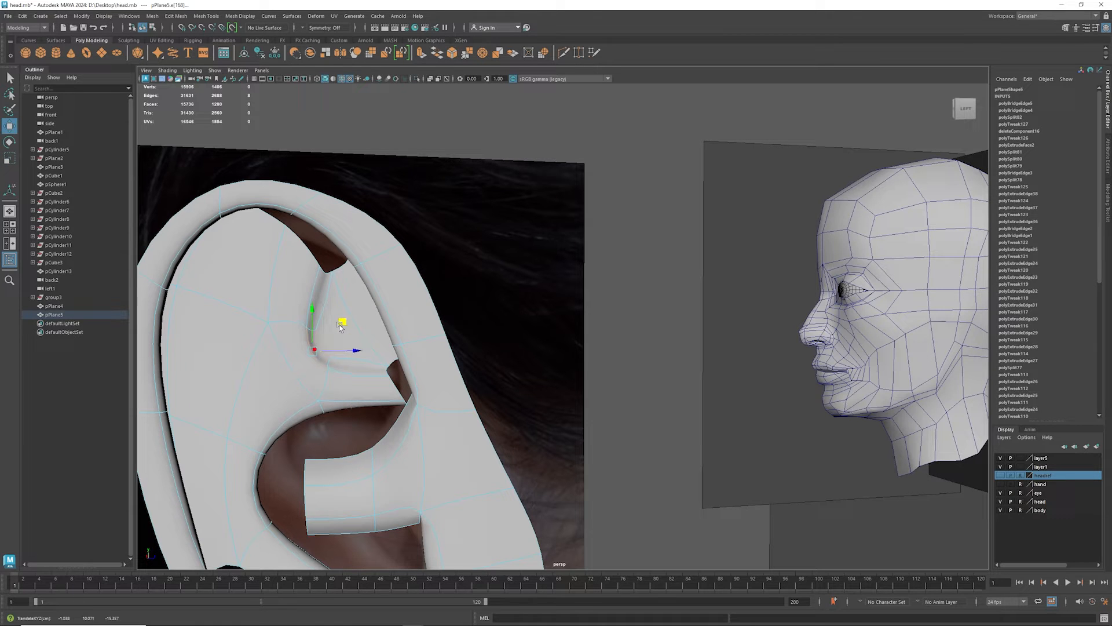
pyautogui.keyDown('alt'); pyautogui.moveTo(372, 400); pyautogui.dragTo(298, 327); pyautogui.keyUp('alt')
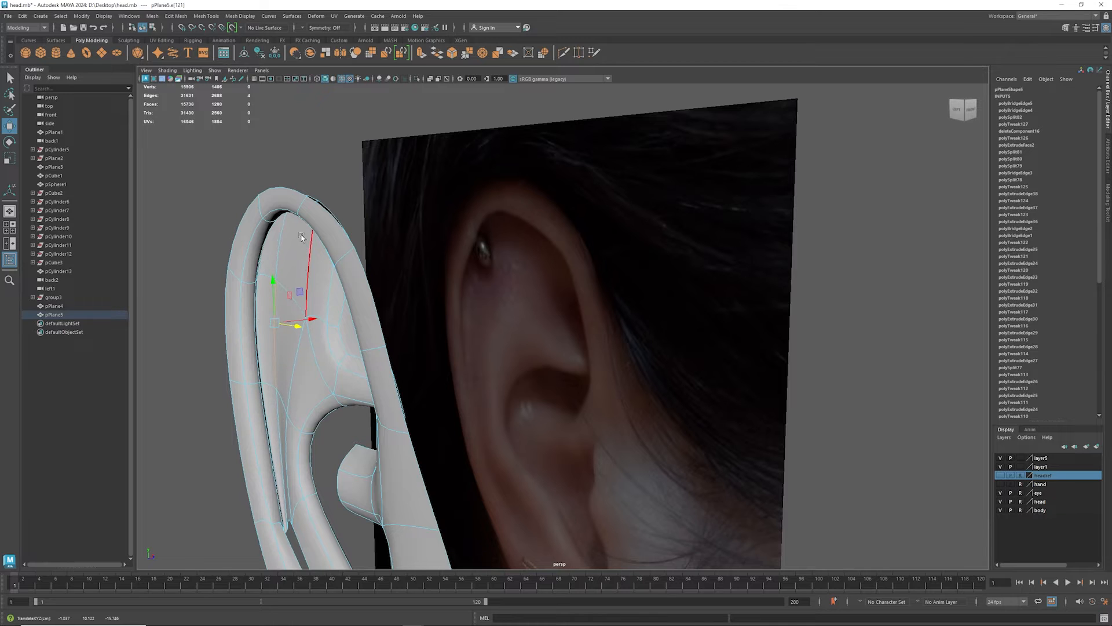
pyautogui.keyDown('alt'); pyautogui.moveTo(285, 448); pyautogui.dragTo(308, 348); pyautogui.keyUp('alt')
pyautogui.press('1')
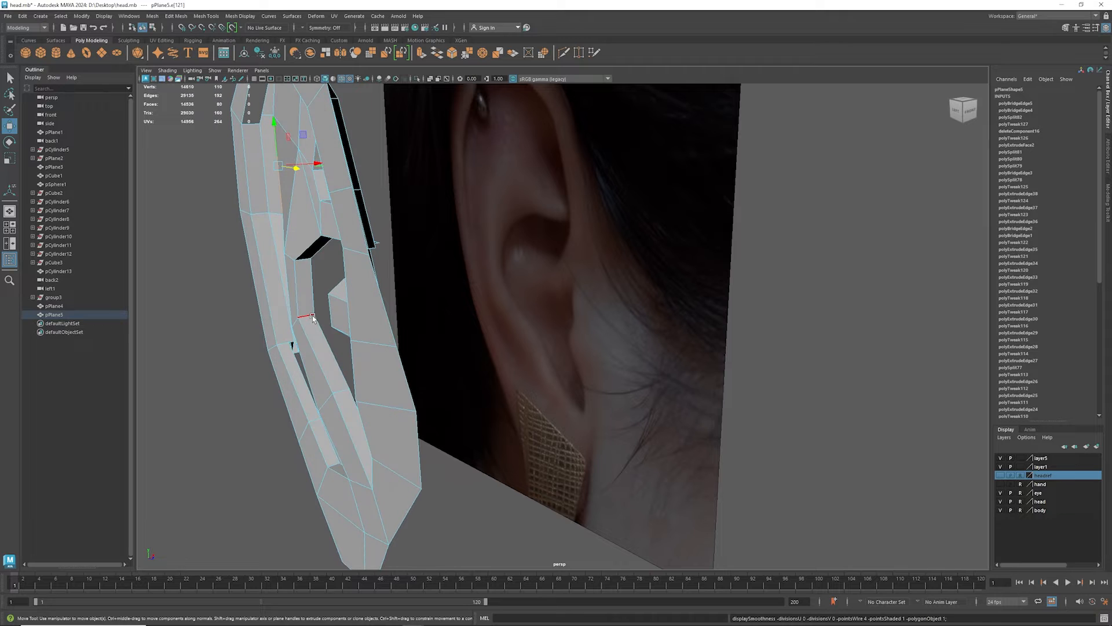
# - Bridge the free vertical edge of the protruding block in the ear's middle opening to the facing inner wall edge
pyautogui.click(318, 294)
pyautogui.keyDown('alt'); pyautogui.moveTo(318, 294); pyautogui.dragTo(236, 341); pyautogui.keyUp('alt')
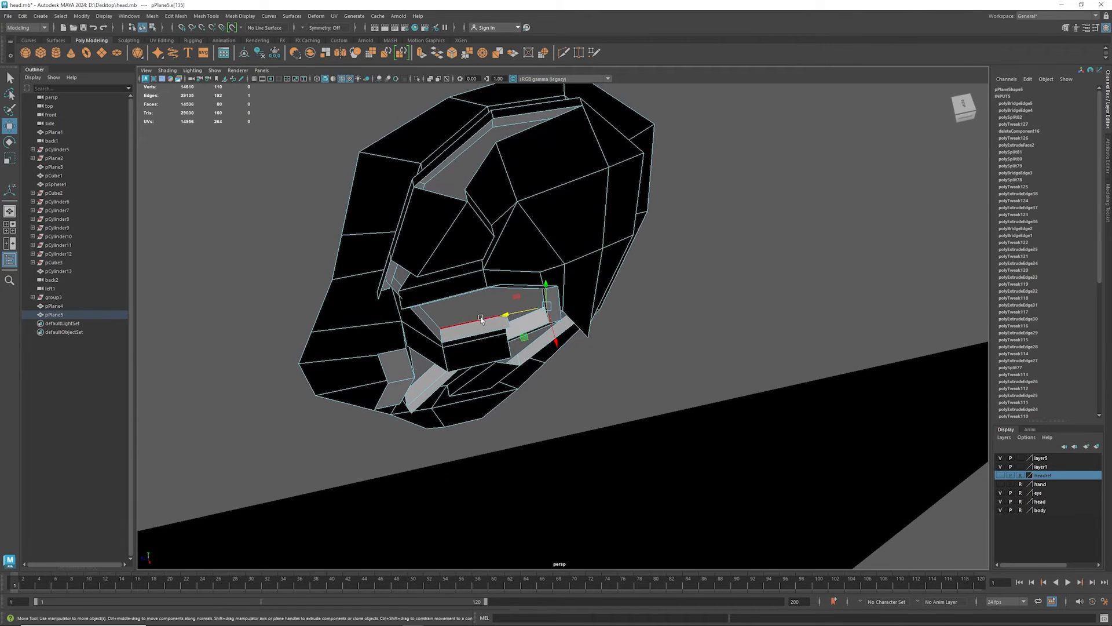
pyautogui.keyDown('alt'); pyautogui.moveTo(503, 336); pyautogui.dragTo(474, 343); pyautogui.keyUp('alt')
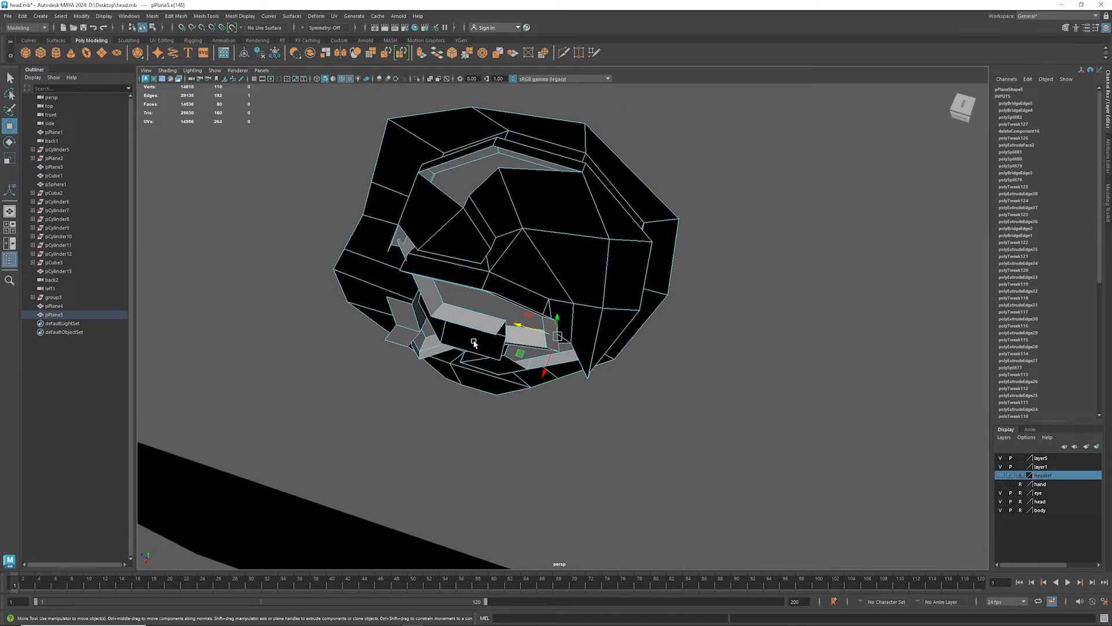
pyautogui.moveTo(549, 364); pyautogui.dragTo(541, 370)
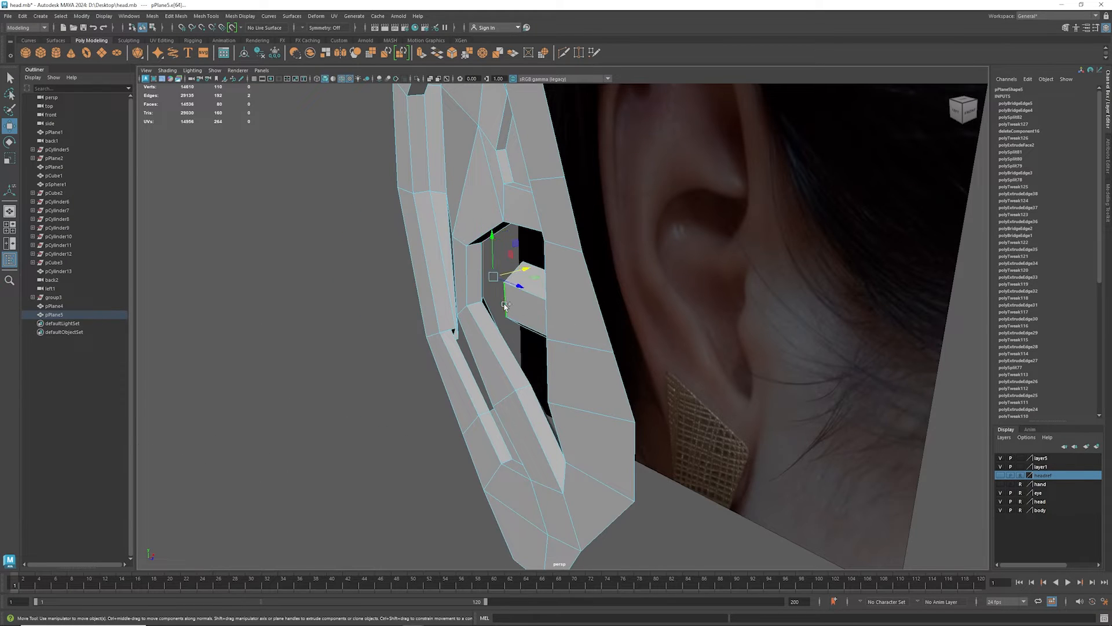
pyautogui.press('g')
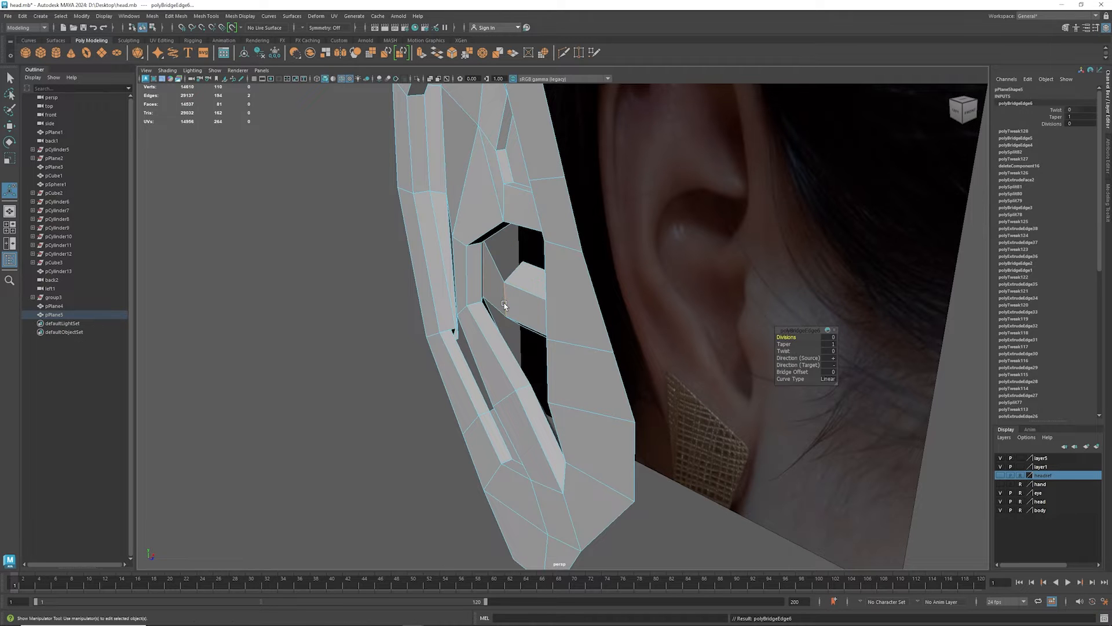
# - Bridge the slanted border edge behind the front rim to the neighbouring free edge of the middle opening
pyautogui.keyDown('alt'); pyautogui.moveTo(562, 302); pyautogui.dragTo(364, 303); pyautogui.keyUp('alt')
pyautogui.keyDown('alt'); pyautogui.moveTo(365, 311); pyautogui.dragTo(394, 320); pyautogui.keyUp('alt')
pyautogui.click(429, 304)
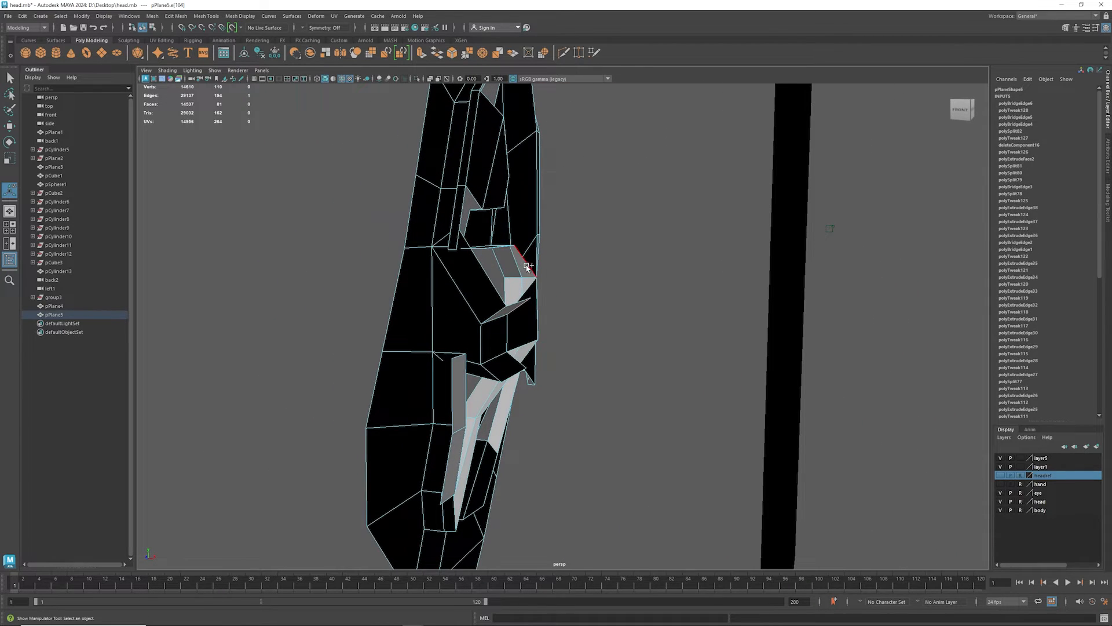
pyautogui.press('g')
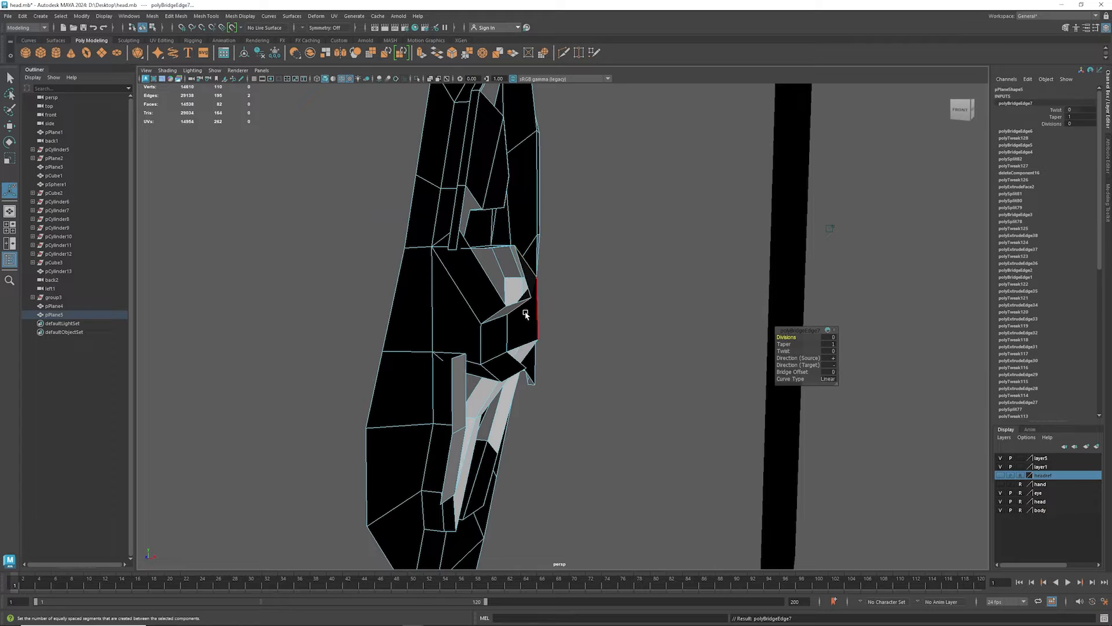
pyautogui.keyDown('alt'); pyautogui.moveTo(525, 314); pyautogui.dragTo(441, 334); pyautogui.keyUp('alt')
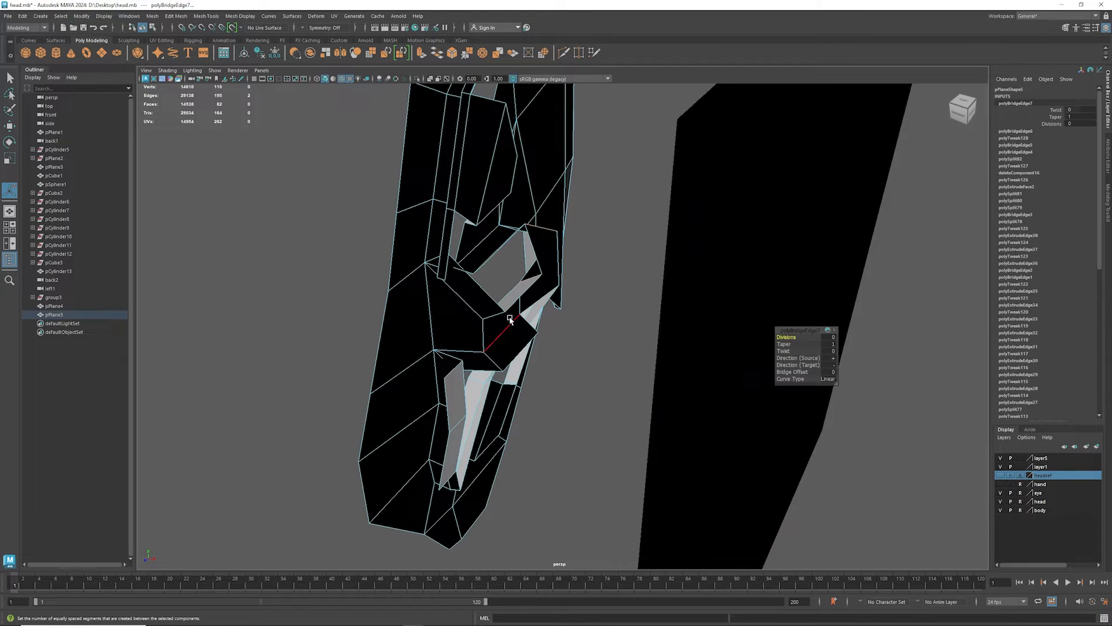
# - Return the ear mesh to object mode and turn on backface culling for it
pyautogui.click(83, 16)
pyautogui.moveTo(101, 18)
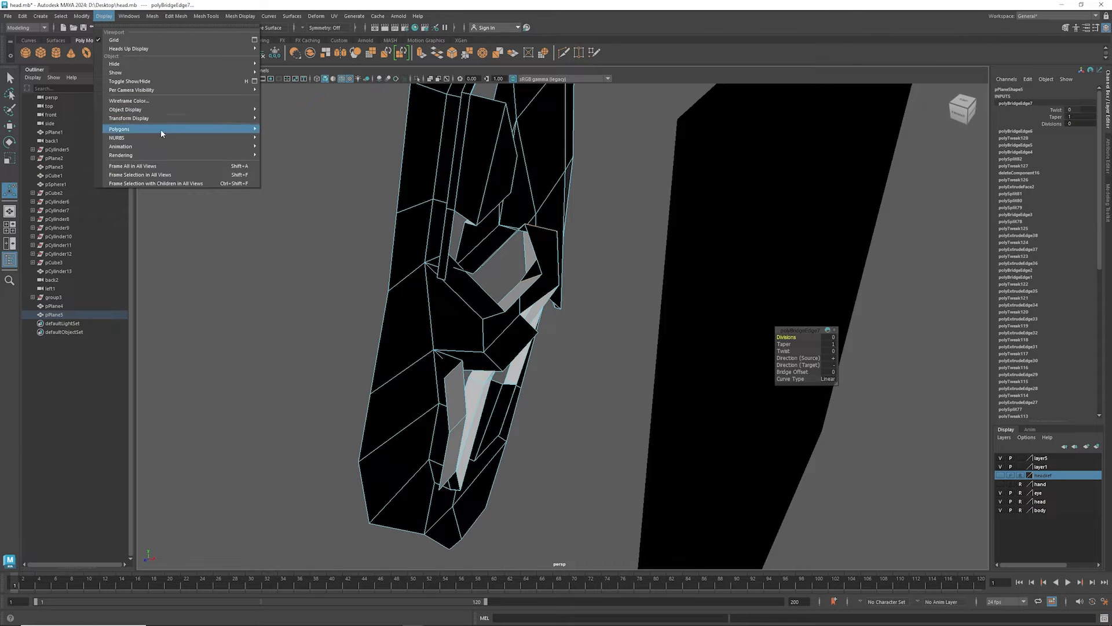
pyautogui.moveTo(168, 131)
pyautogui.click(299, 138)
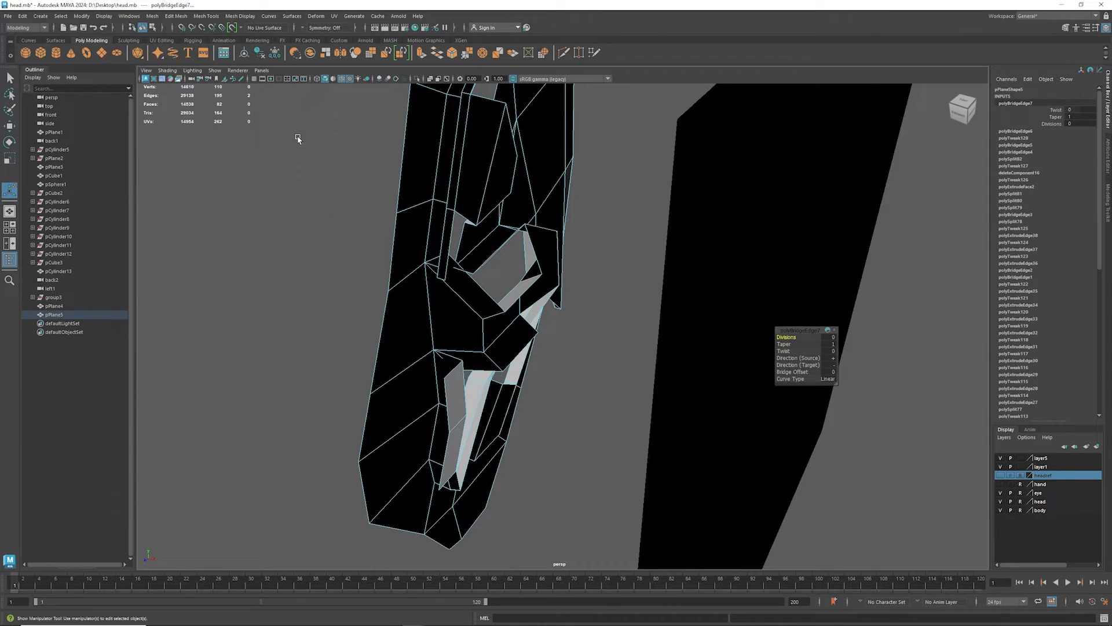
pyautogui.rightClick(508, 219)
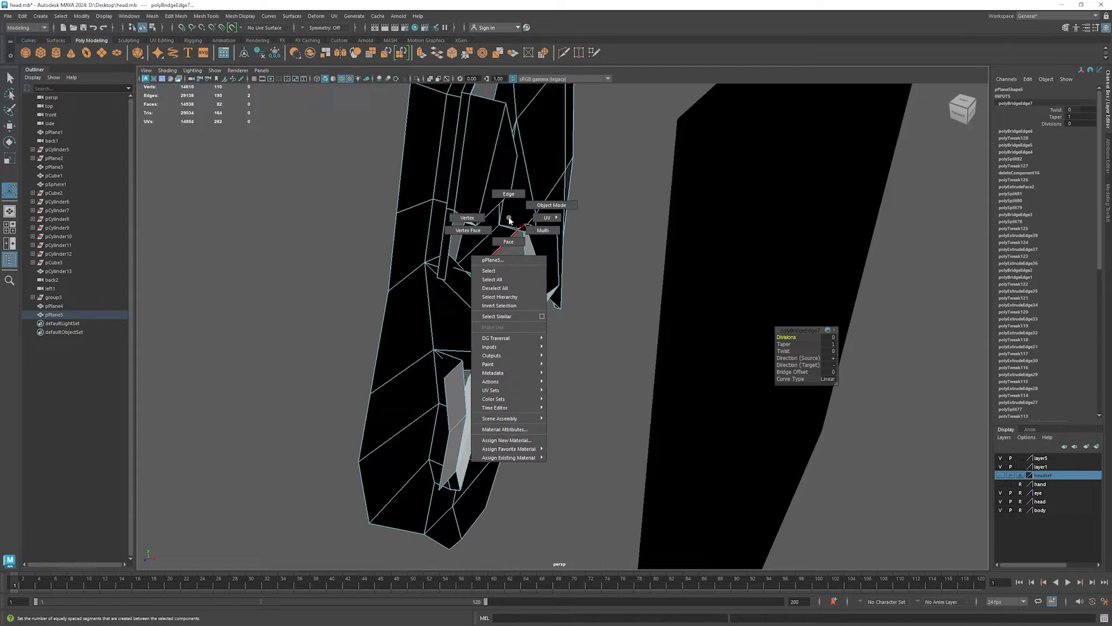
pyautogui.click(531, 217)
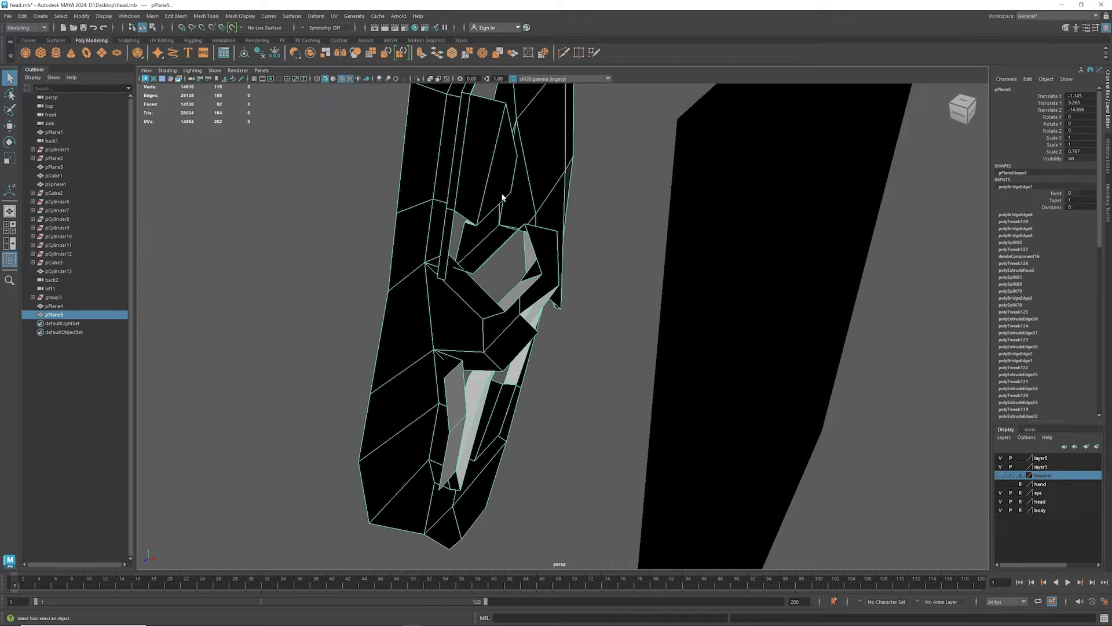
pyautogui.click(81, 16)
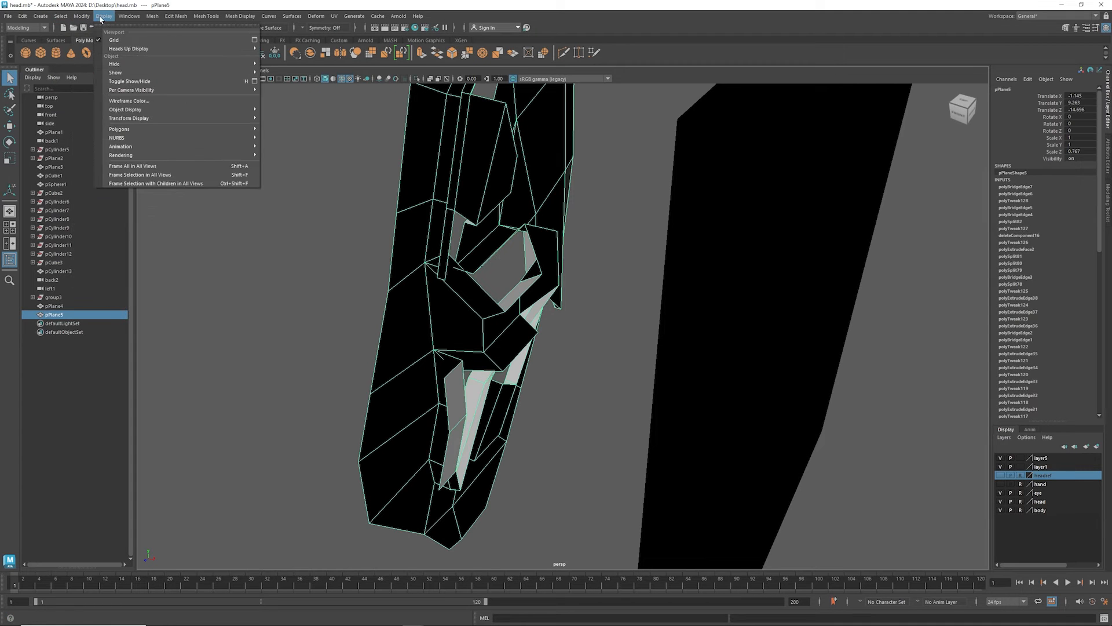
pyautogui.moveTo(134, 120)
pyautogui.click(279, 133)
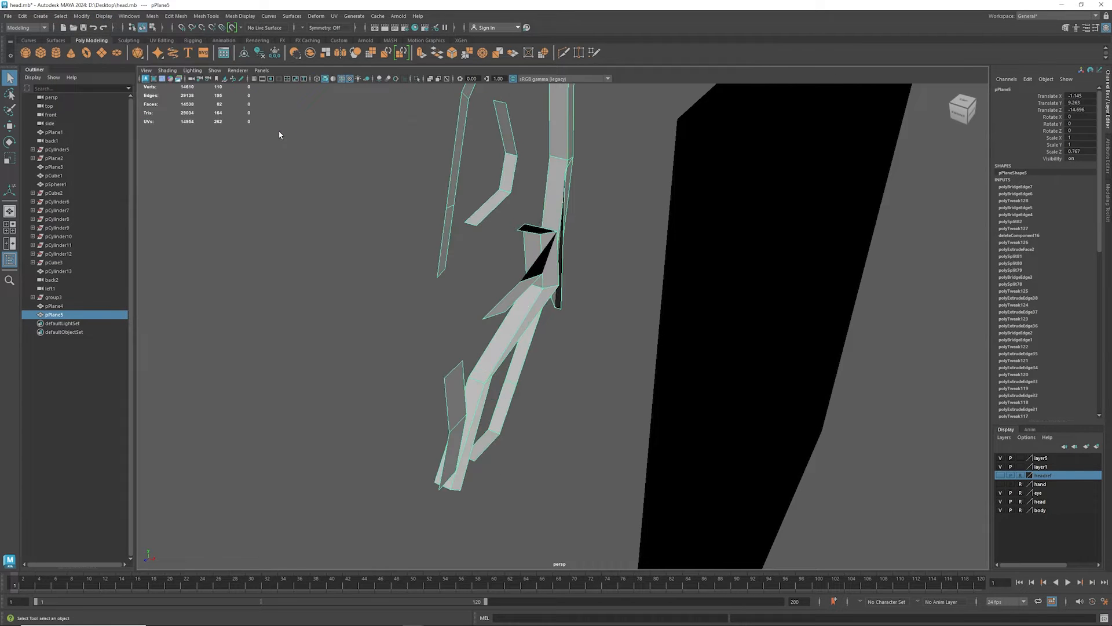
pyautogui.keyDown('alt'); pyautogui.moveTo(503, 220); pyautogui.dragTo(364, 210); pyautogui.keyUp('alt')
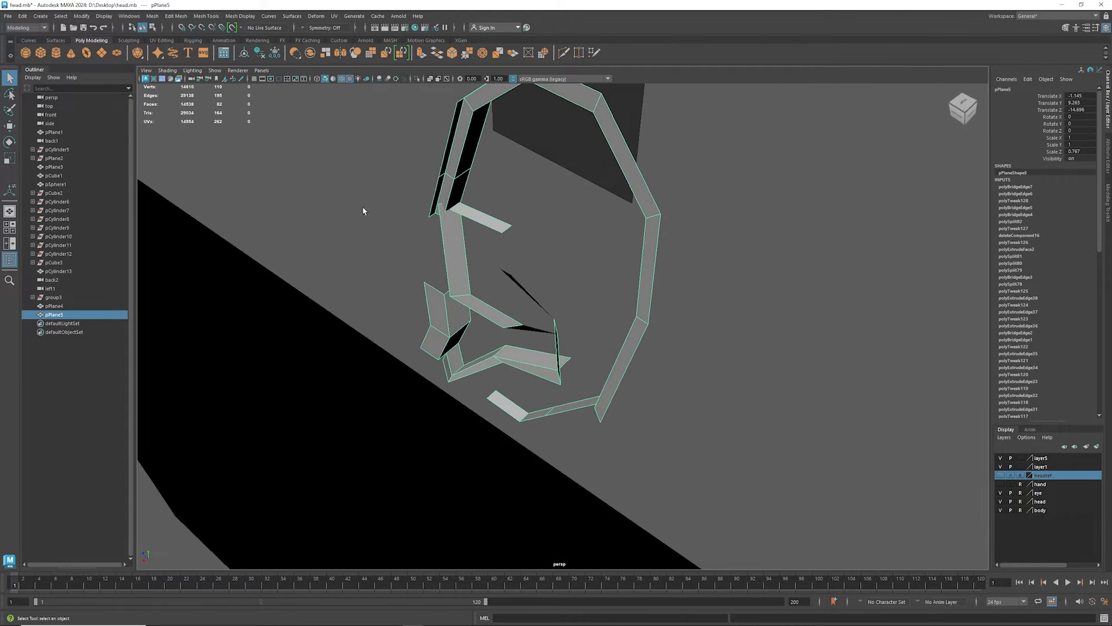
# - Turn off backface culling for the ear mesh
pyautogui.click(104, 16)
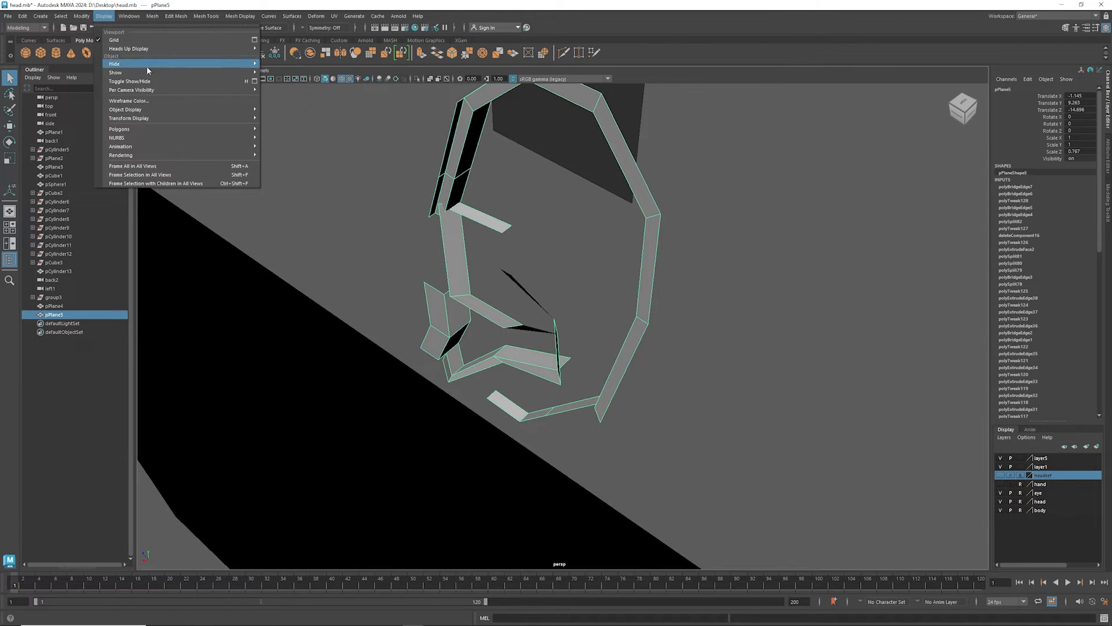
pyautogui.moveTo(163, 129)
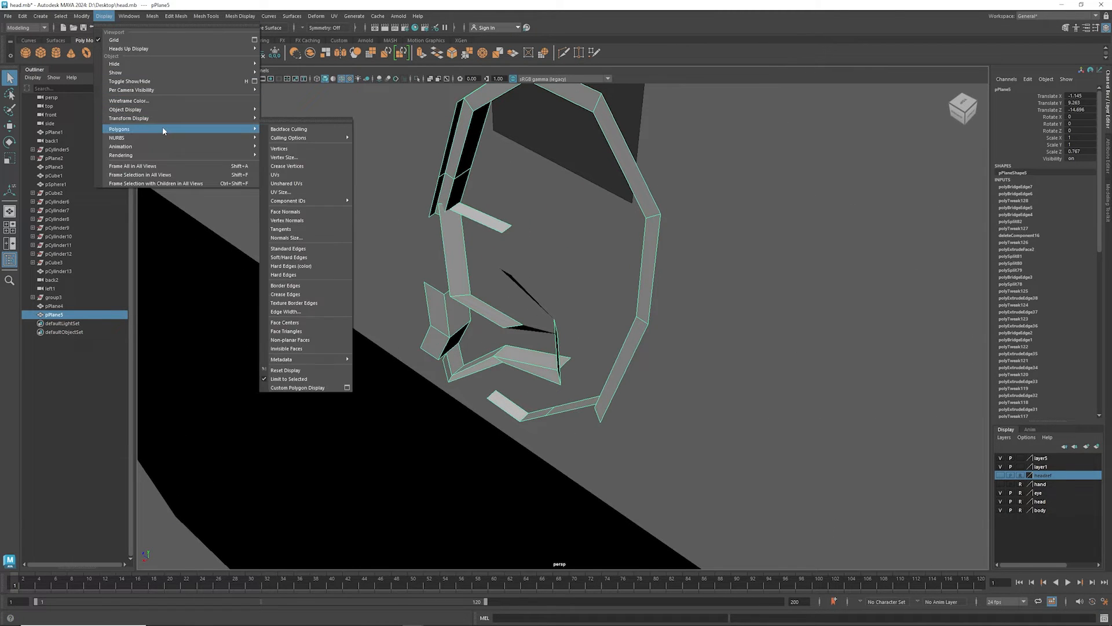
pyautogui.click(294, 133)
# - In edge mode, move the free edge of the short wall strip below the front rim's inner wall outward in depth
pyautogui.moveTo(565, 229)
pyautogui.keyDown('alt'); pyautogui.mouseDown()
pyautogui.moveTo(381, 194)
pyautogui.moveTo(454, 264)
pyautogui.moveTo(377, 316)
pyautogui.moveTo(390, 310)
pyautogui.moveTo(394, 271)
pyautogui.moveTo(431, 268)
pyautogui.moveTo(303, 259)
pyautogui.moveTo(437, 271)
pyautogui.moveTo(437, 255)
pyautogui.moveTo(457, 257)
pyautogui.moveTo(401, 279)
pyautogui.moveTo(325, 261)
pyautogui.moveTo(420, 278)
pyautogui.moveTo(433, 267)
pyautogui.mouseUp(); pyautogui.keyUp('alt')
pyautogui.keyDown('alt'); pyautogui.moveTo(470, 320); pyautogui.dragTo(242, 325); pyautogui.keyUp('alt')
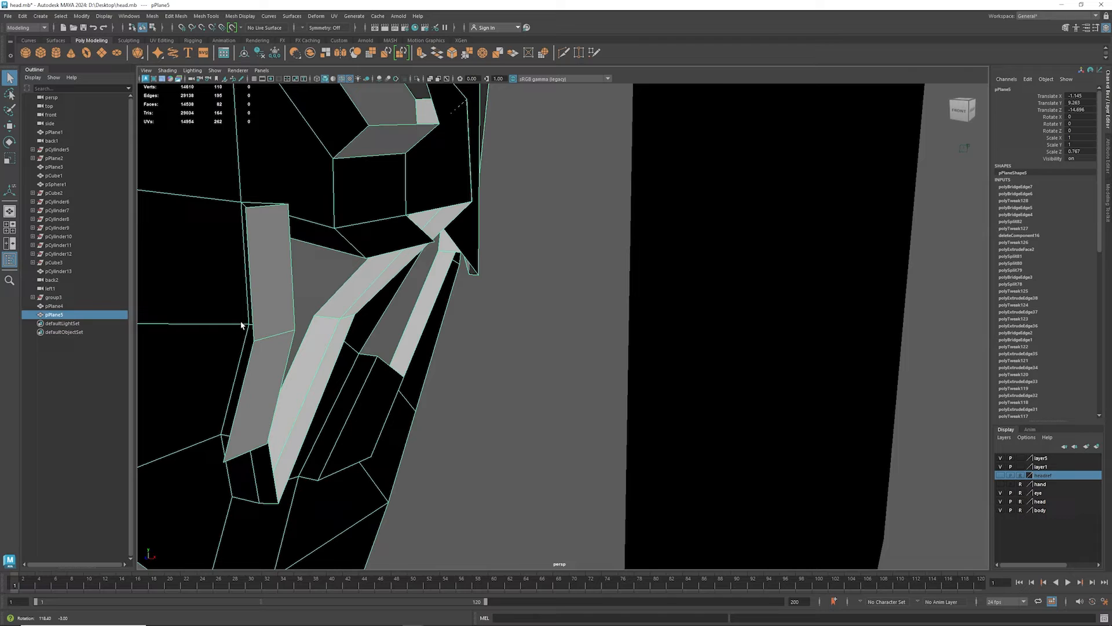
pyautogui.rightClick(244, 377)
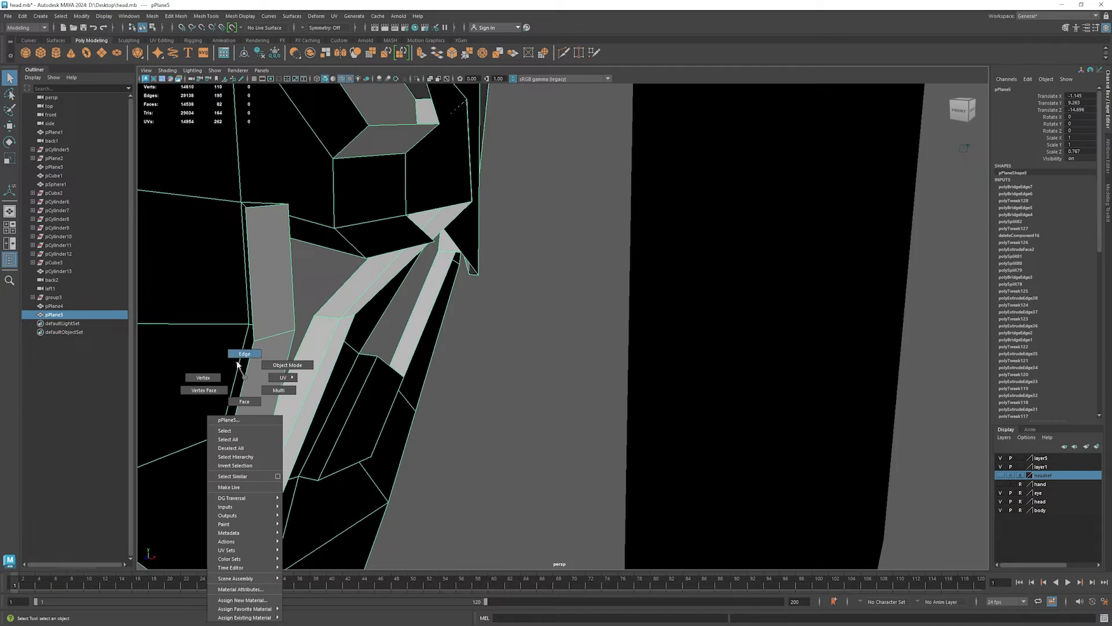
pyautogui.click(238, 364)
pyautogui.click(243, 381)
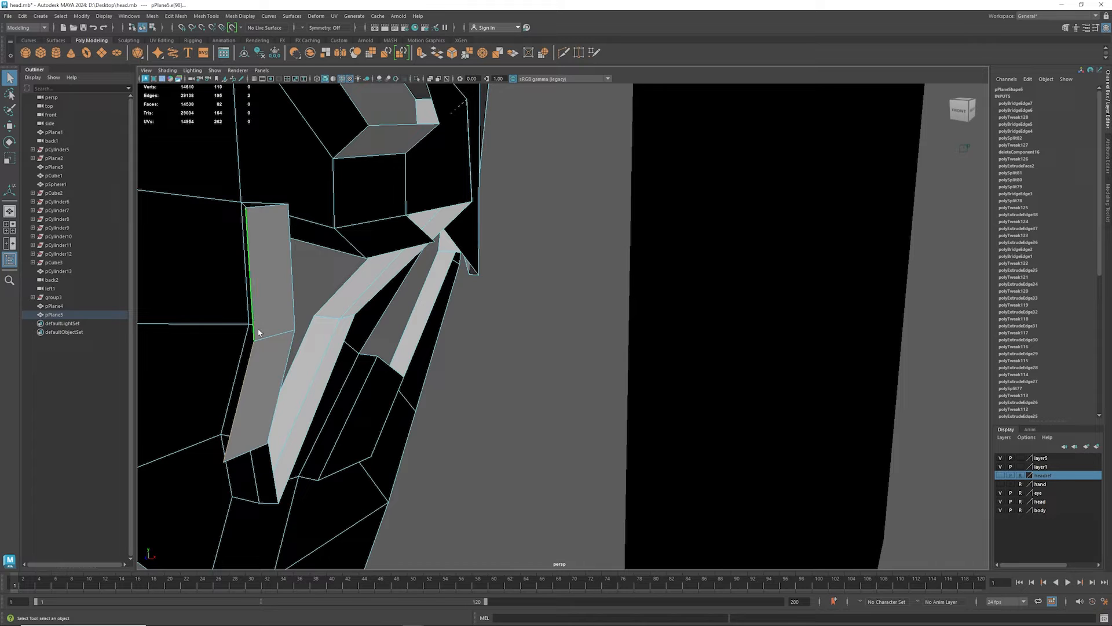
pyautogui.press('w')
pyautogui.moveTo(258, 340); pyautogui.dragTo(568, 347)
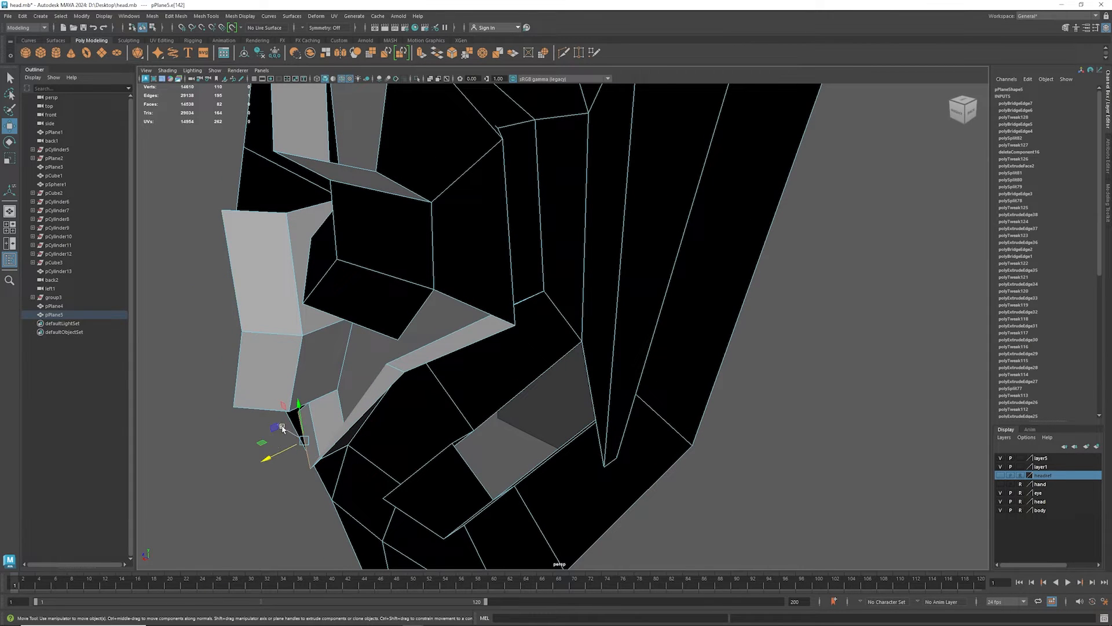
pyautogui.moveTo(285, 408); pyautogui.dragTo(258, 420, button='middle')
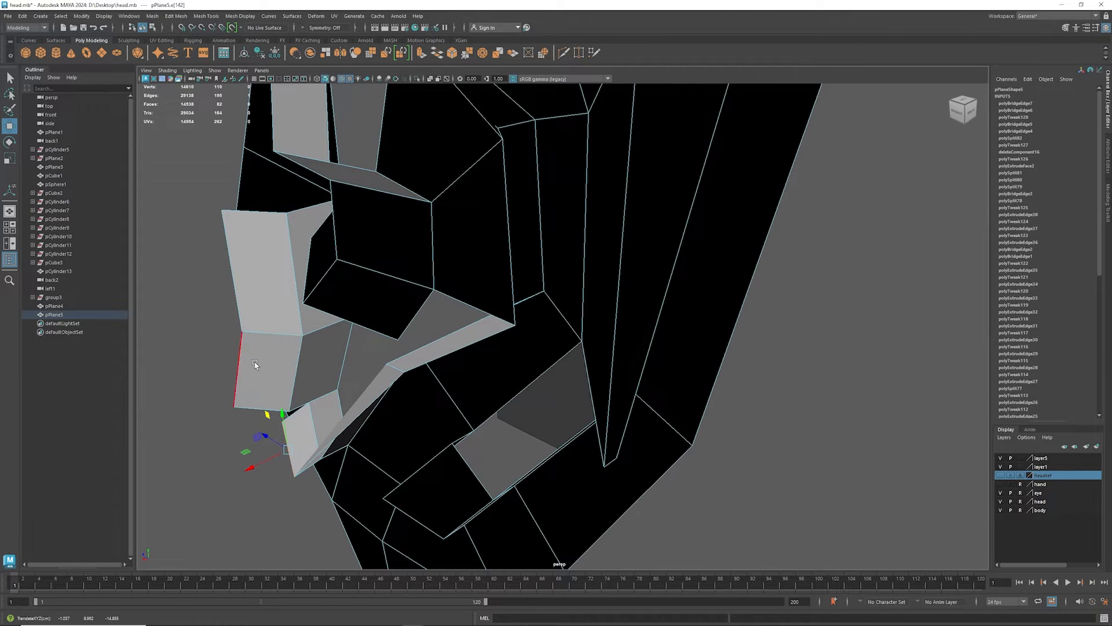
# - Merge the two adjacent vertices at the upper corner of the front rim's inner wall strip to their center
pyautogui.keyDown('alt'); pyautogui.moveTo(285, 377); pyautogui.dragTo(314, 254); pyautogui.keyUp('alt')
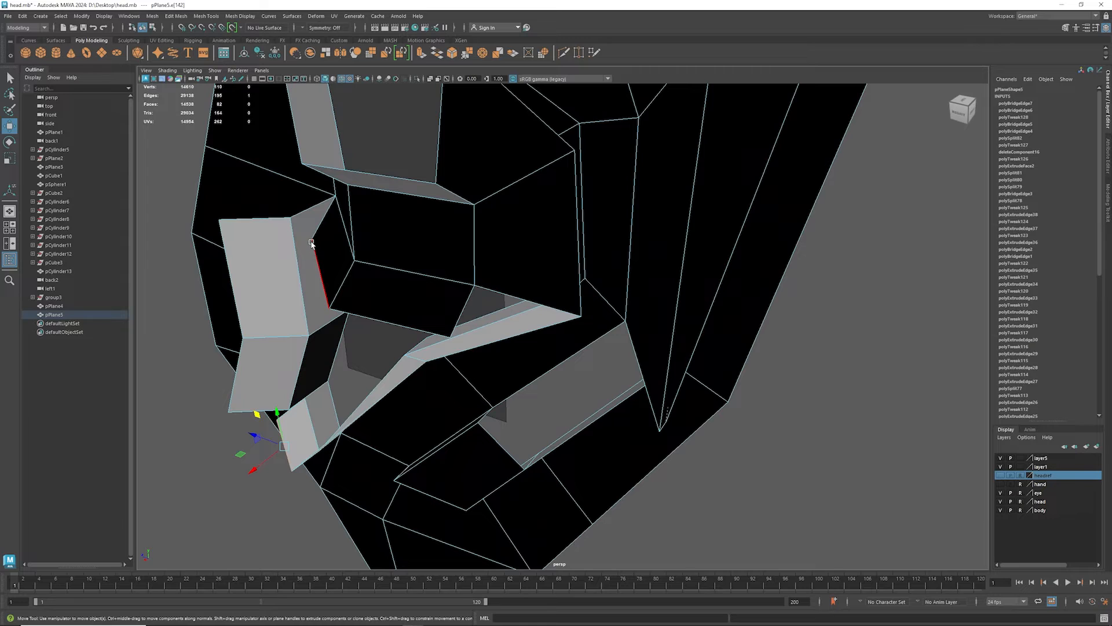
pyautogui.rightClick(311, 242)
pyautogui.click(276, 248)
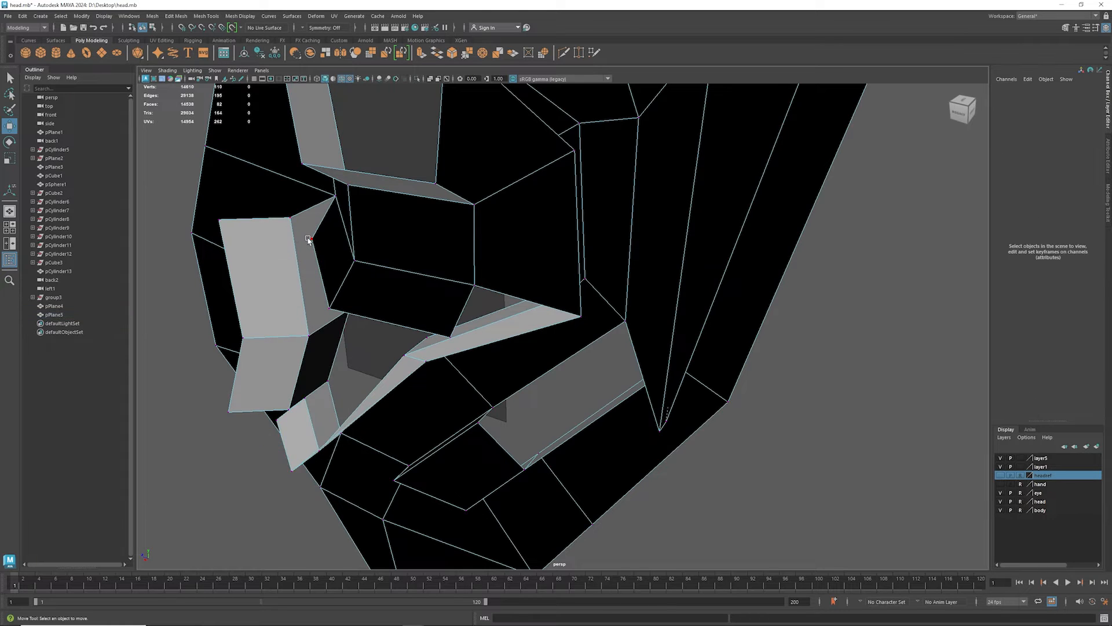
pyautogui.click(308, 239)
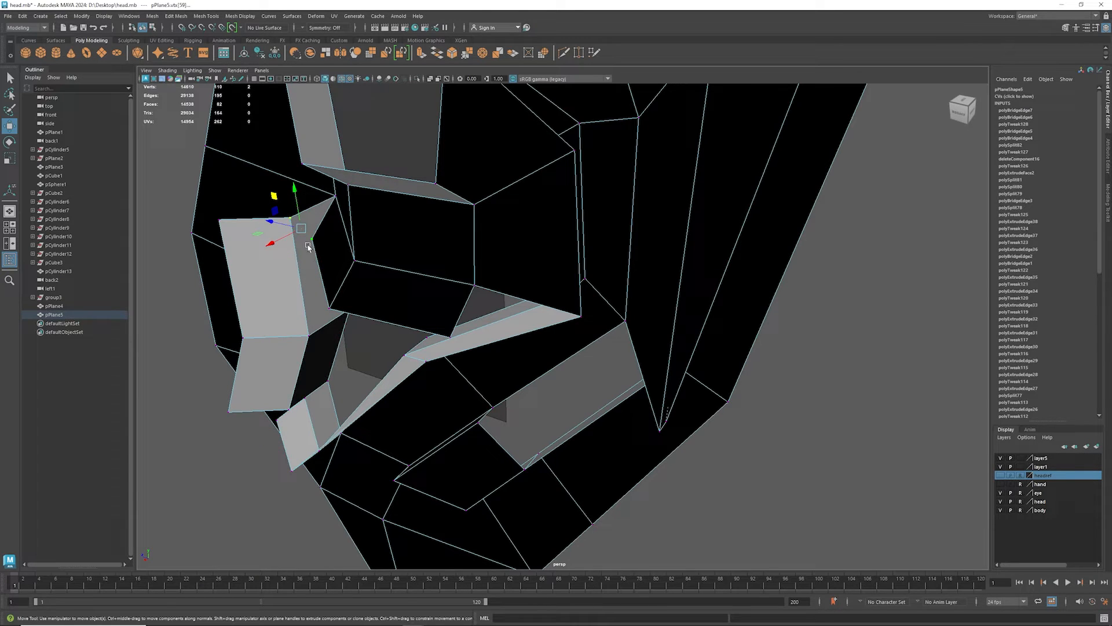
pyautogui.keyDown('shift'); pyautogui.rightClick(305, 244); pyautogui.keyUp('shift')
pyautogui.moveTo(297, 214)
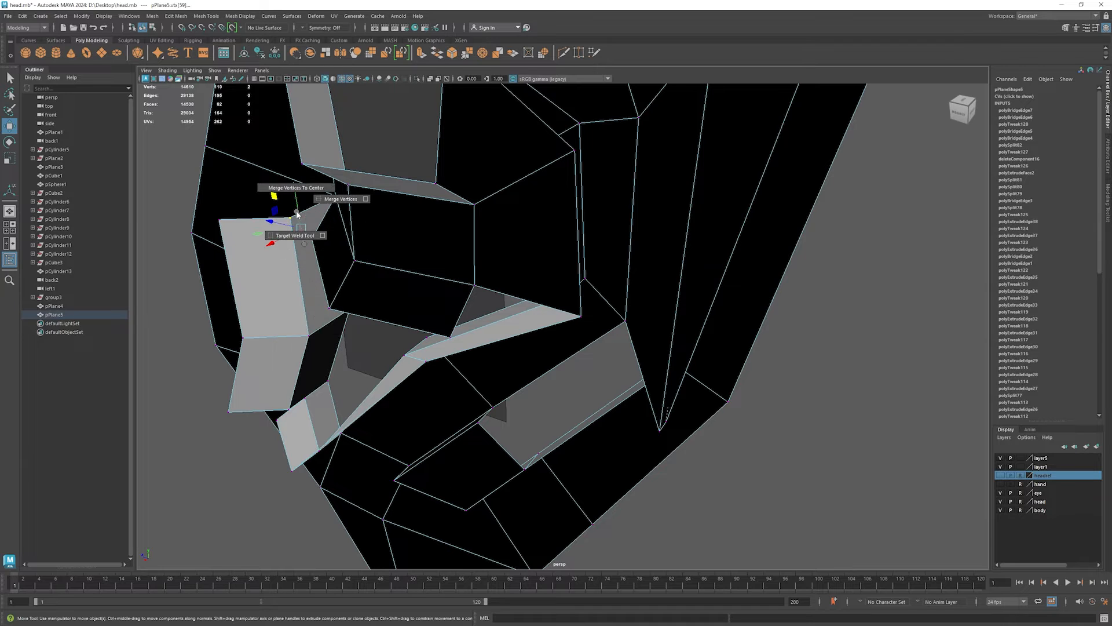
pyautogui.click(301, 191)
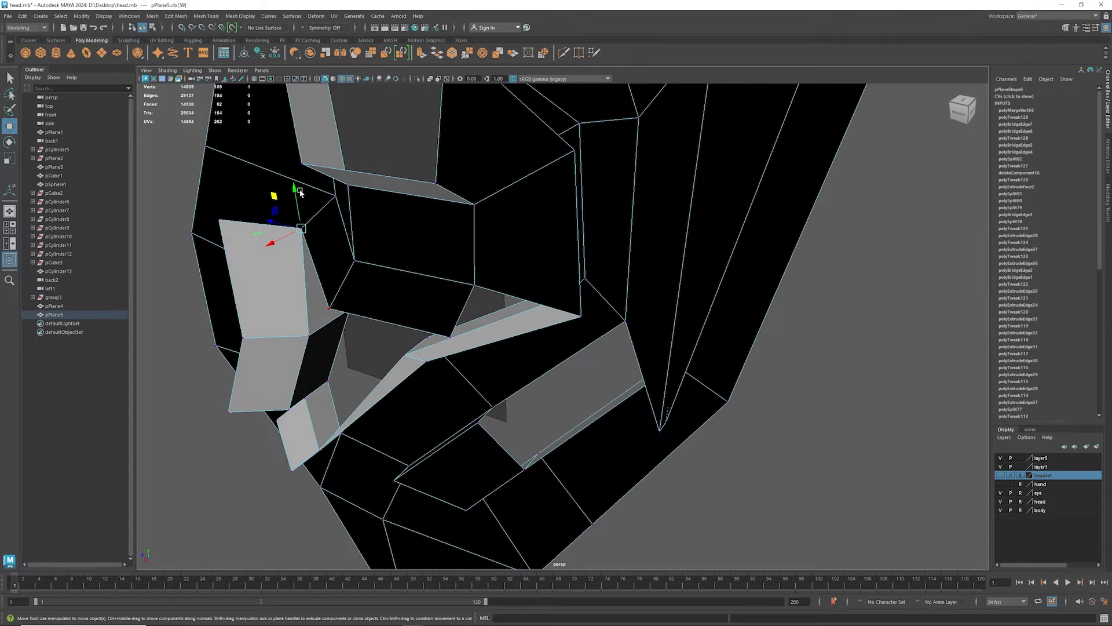
# - Show the ear in smooth preview and examine its folds and remaining gaps from behind and from the side
pyautogui.keyDown('alt'); pyautogui.moveTo(378, 313); pyautogui.dragTo(275, 292); pyautogui.keyUp('alt')
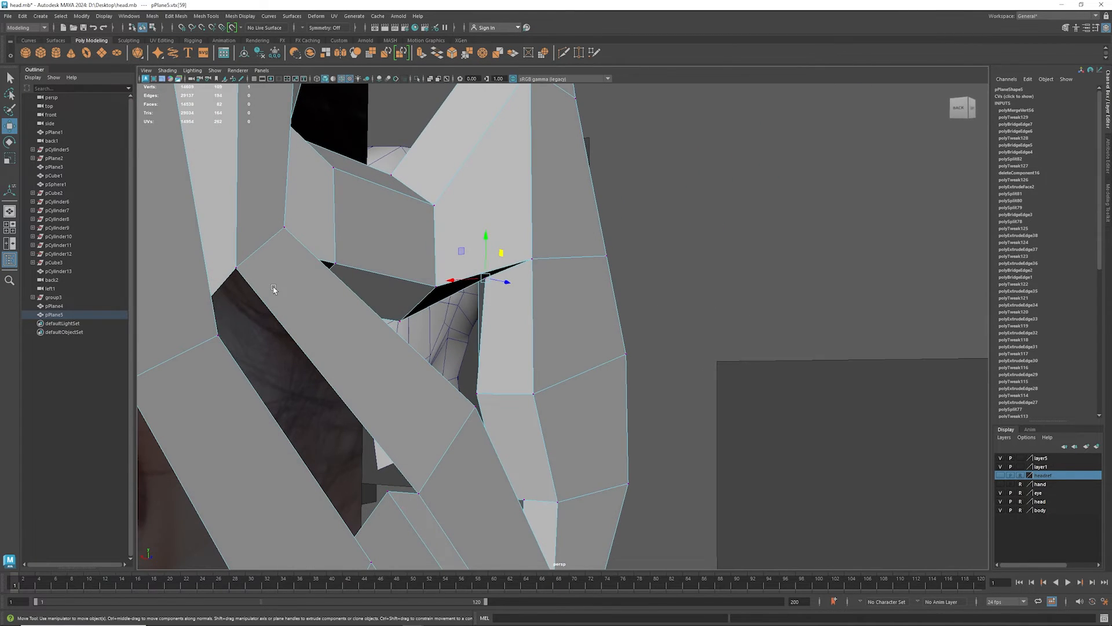
pyautogui.press('3')
pyautogui.keyDown('alt'); pyautogui.moveTo(466, 308); pyautogui.dragTo(538, 356); pyautogui.keyUp('alt')
pyautogui.scroll(-8, 387, 318)
pyautogui.scroll(3, 485, 316)
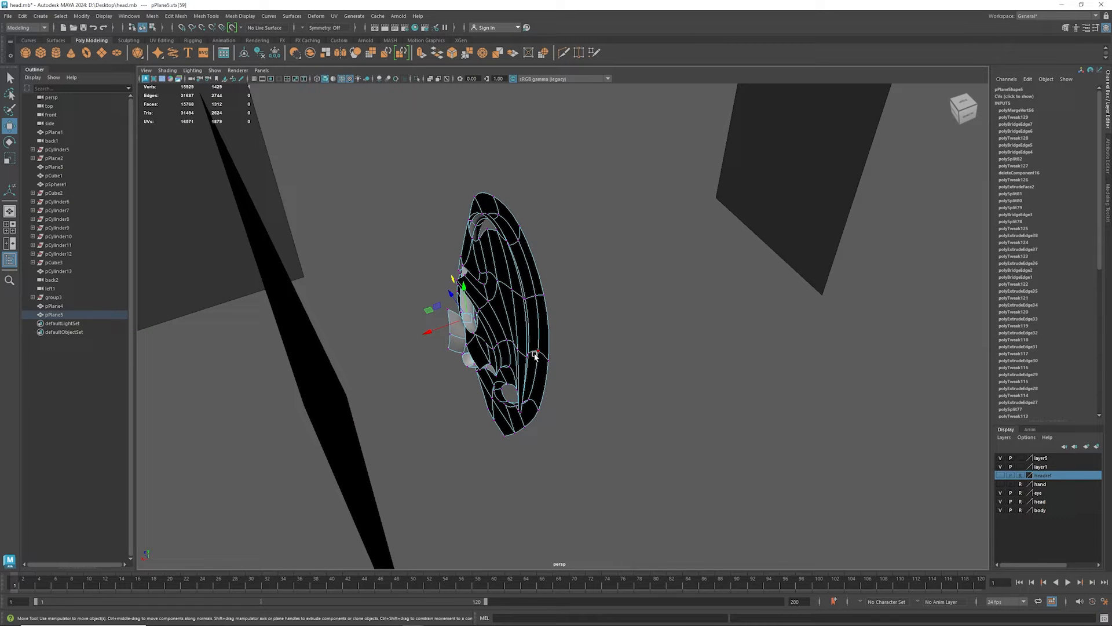
pyautogui.keyDown('alt'); pyautogui.moveTo(528, 340); pyautogui.dragTo(405, 341); pyautogui.keyUp('alt')
pyautogui.keyDown('alt'); pyautogui.moveTo(513, 370); pyautogui.dragTo(380, 259, button='middle'); pyautogui.keyUp('alt')
pyautogui.scroll(5, 452, 328)
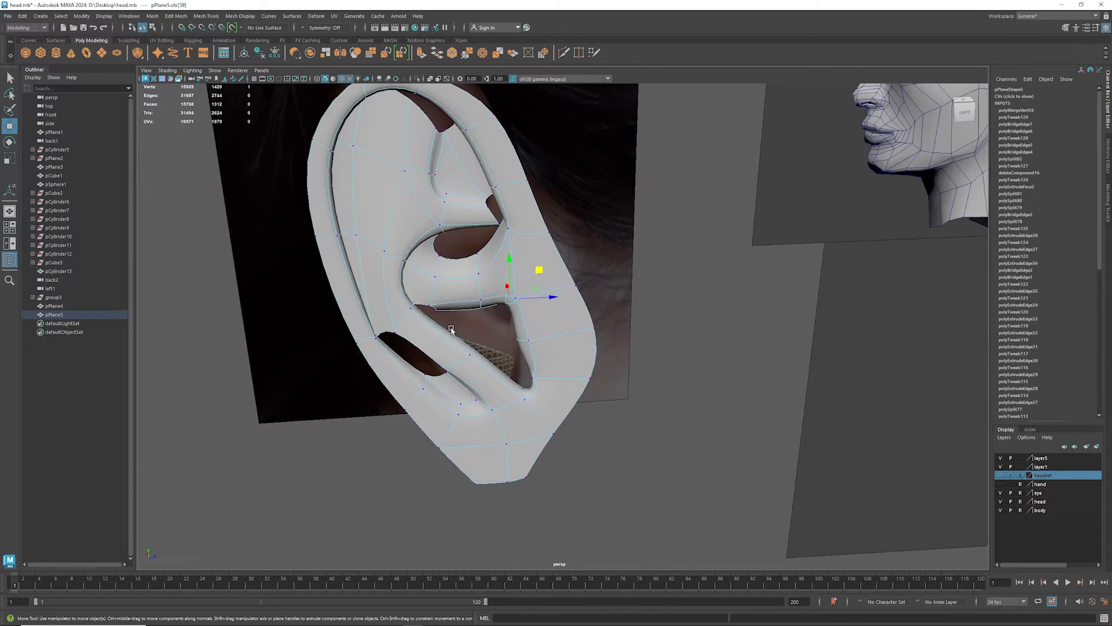
# - Reposition the vertices along the lower antihelix ridge and around the lower end of the narrow slit beside it
pyautogui.keyDown('alt'); pyautogui.moveTo(436, 356); pyautogui.dragTo(442, 392); pyautogui.keyUp('alt')
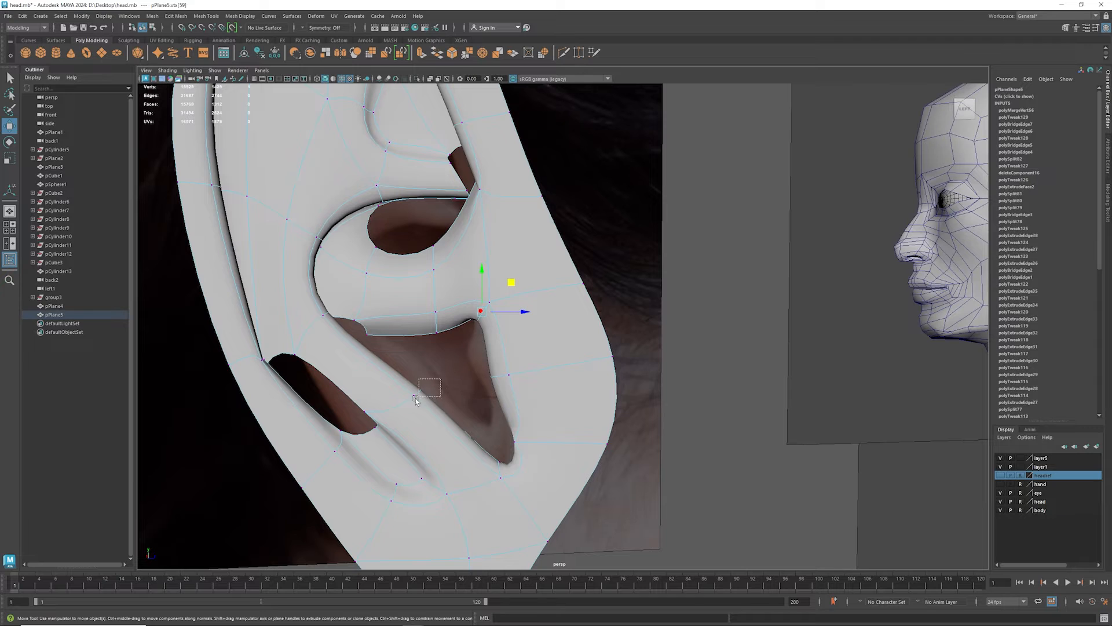
pyautogui.moveTo(449, 360); pyautogui.dragTo(454, 352, button='middle')
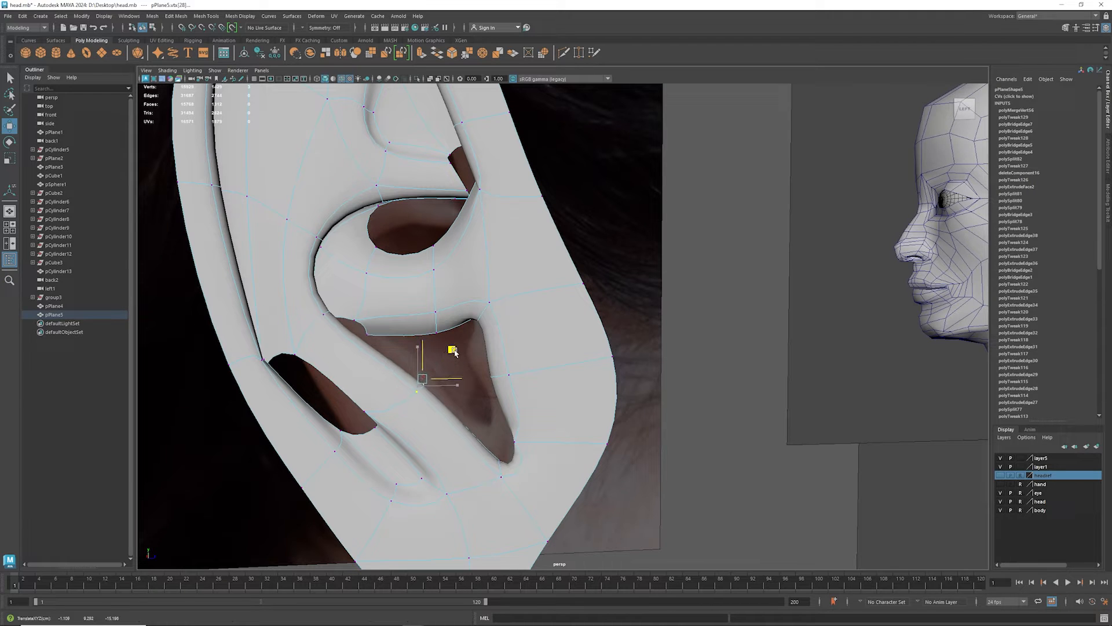
pyautogui.click(356, 411)
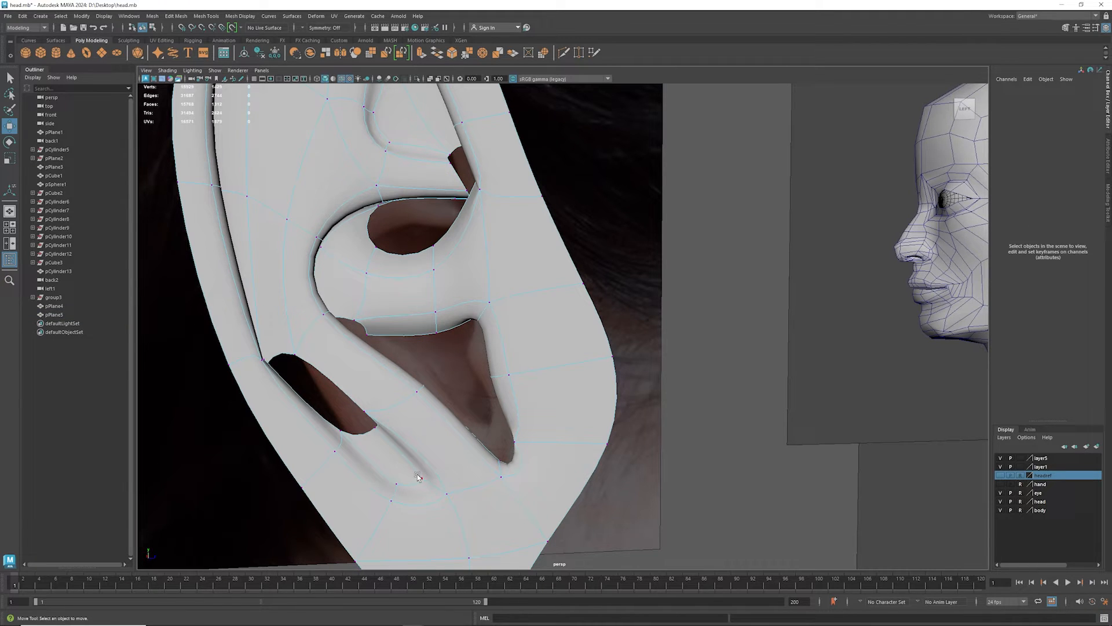
pyautogui.click(420, 478)
pyautogui.moveTo(475, 472); pyautogui.dragTo(464, 468)
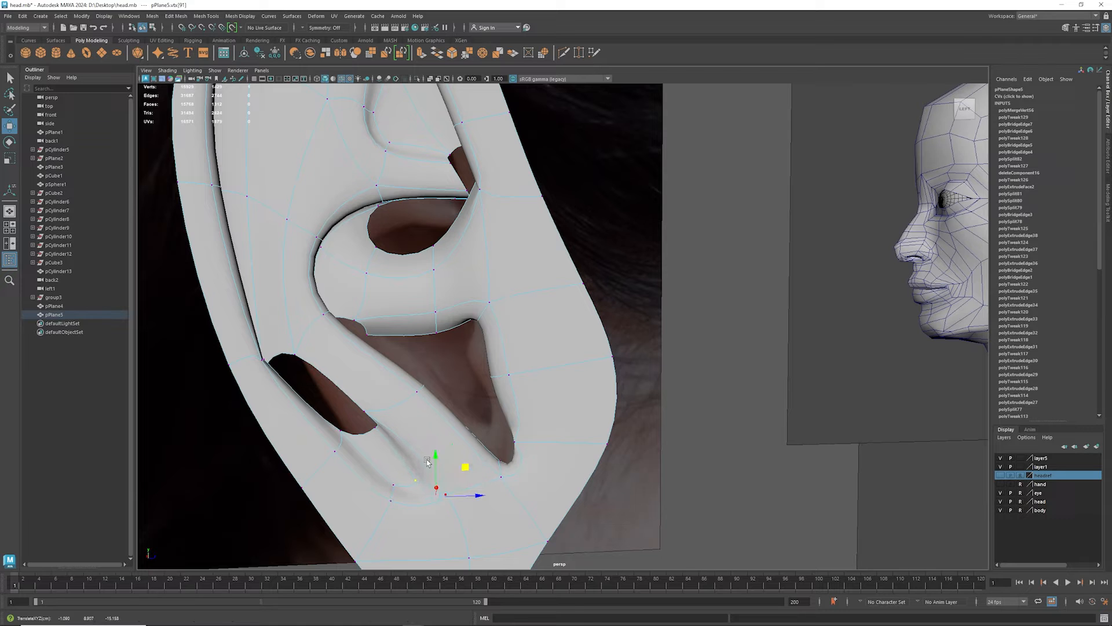
pyautogui.click(374, 435)
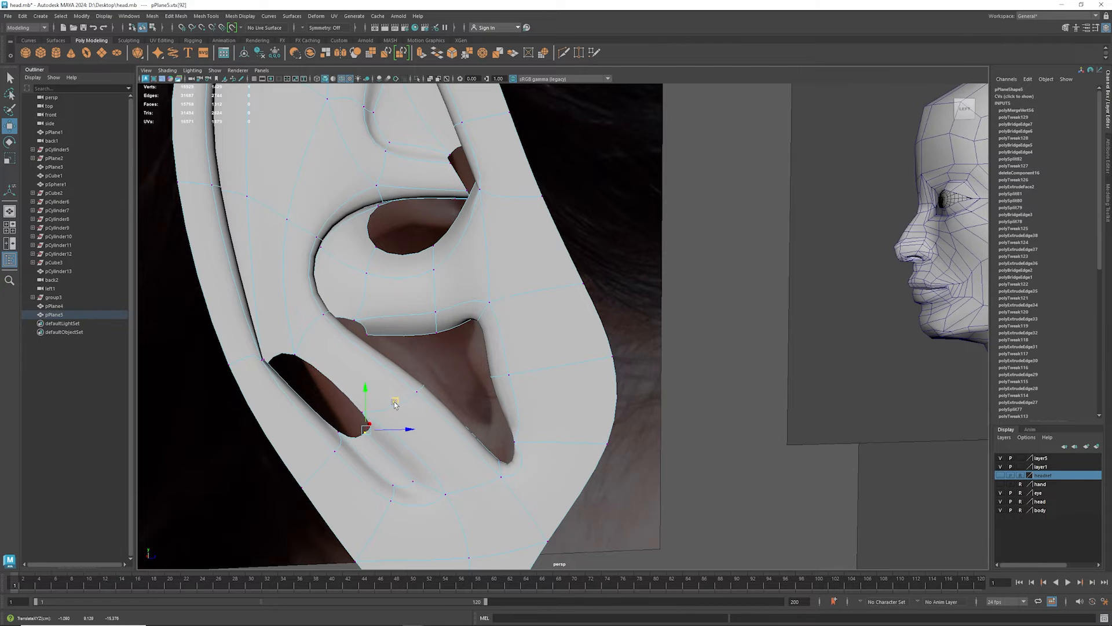
pyautogui.keyDown('alt'); pyautogui.moveTo(394, 404); pyautogui.dragTo(457, 405); pyautogui.keyUp('alt')
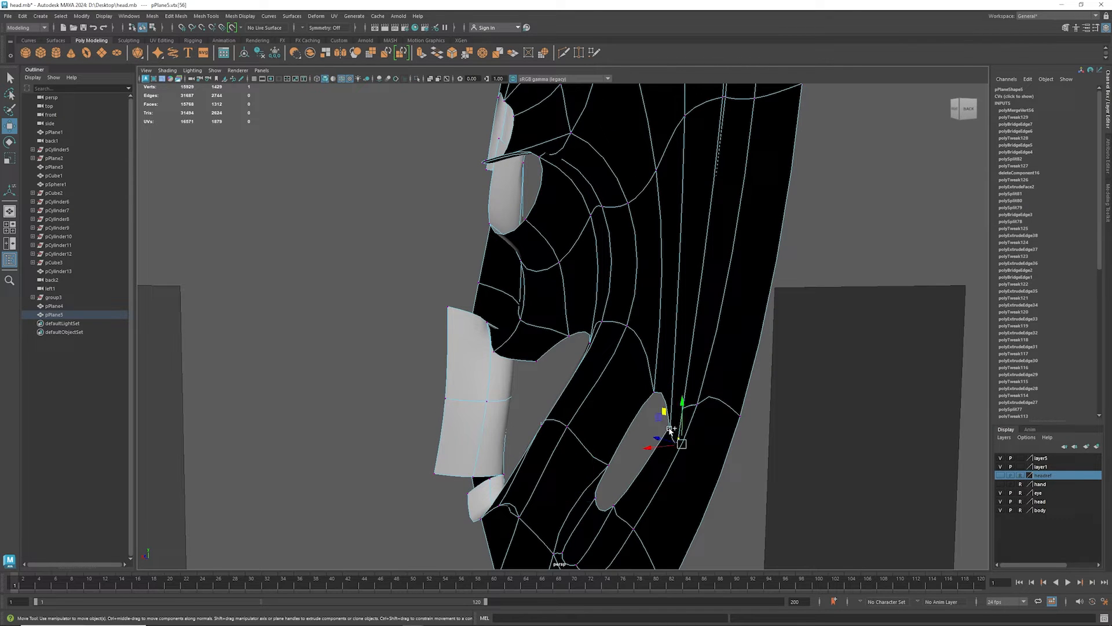
# - Move the two vertices at the narrow slit's upper end inward and up, level with the slit's inner upper corner
pyautogui.moveTo(654, 420); pyautogui.dragTo(635, 407, button='middle')
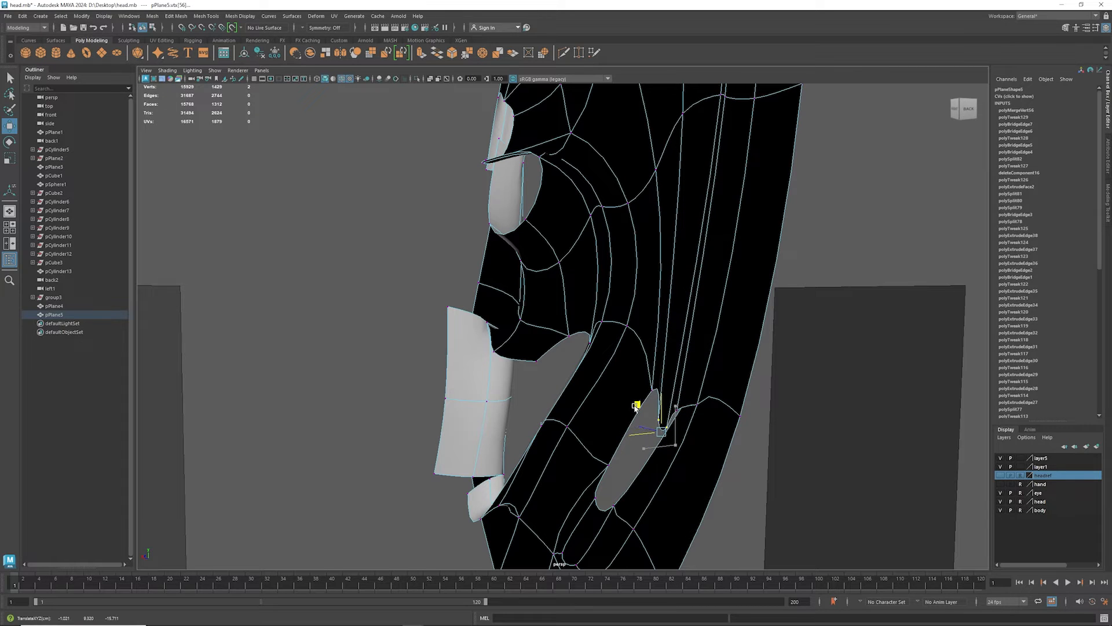
pyautogui.moveTo(704, 413)
pyautogui.keyDown('alt'); pyautogui.mouseDown()
pyautogui.moveTo(678, 415)
pyautogui.moveTo(696, 416)
pyautogui.mouseUp(); pyautogui.keyUp('alt')
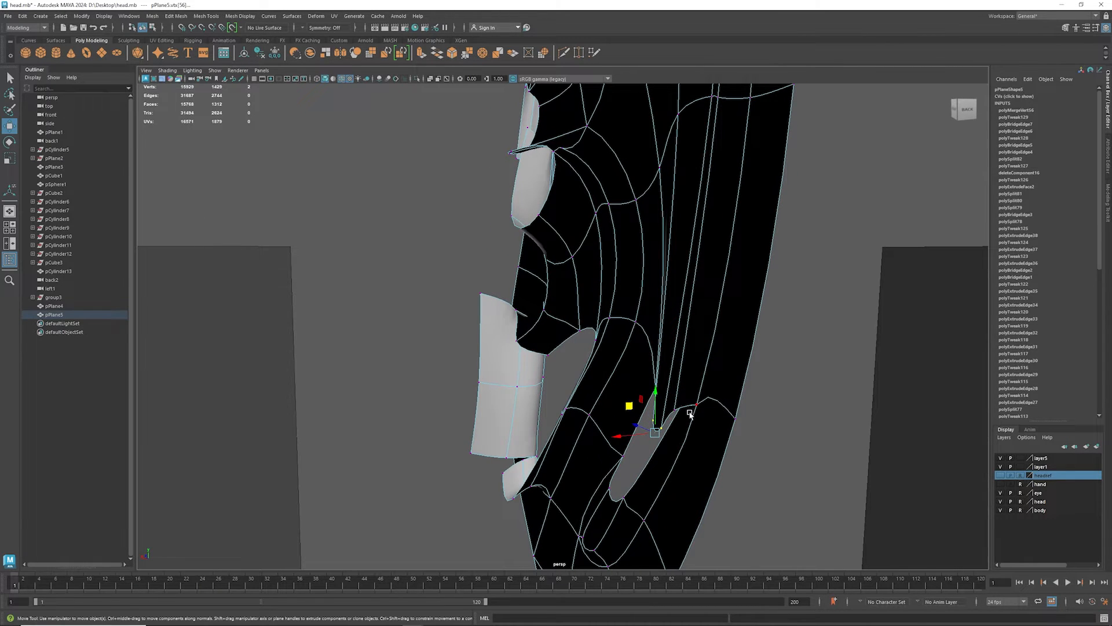
pyautogui.press('1')
pyautogui.keyDown('alt'); pyautogui.moveTo(637, 455); pyautogui.dragTo(661, 468); pyautogui.keyUp('alt')
pyautogui.press('e')
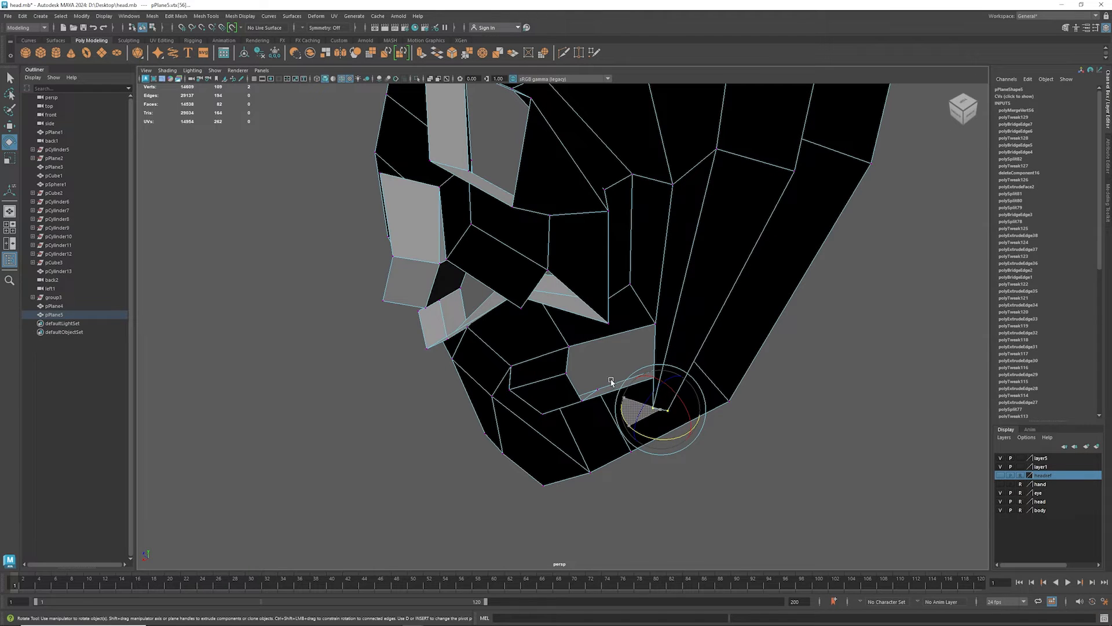
pyautogui.press('w')
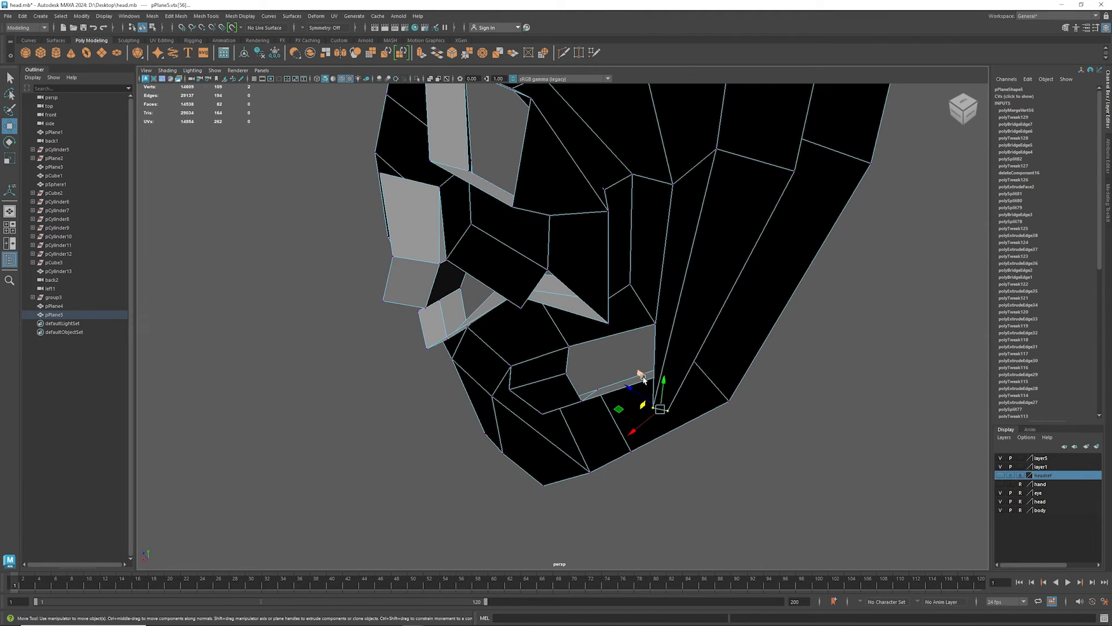
pyautogui.moveTo(643, 379); pyautogui.dragTo(637, 341, button='middle')
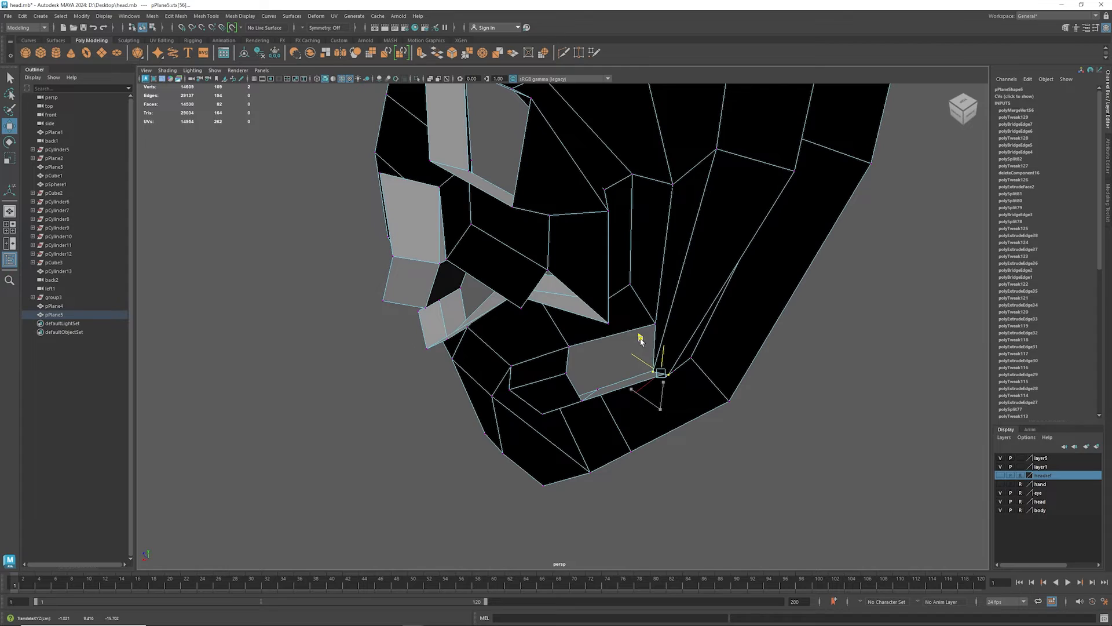
pyautogui.moveTo(641, 341)
pyautogui.keyDown('alt'); pyautogui.mouseDown()
pyautogui.moveTo(684, 331)
pyautogui.moveTo(645, 317)
pyautogui.moveTo(626, 338)
pyautogui.mouseUp(); pyautogui.keyUp('alt')
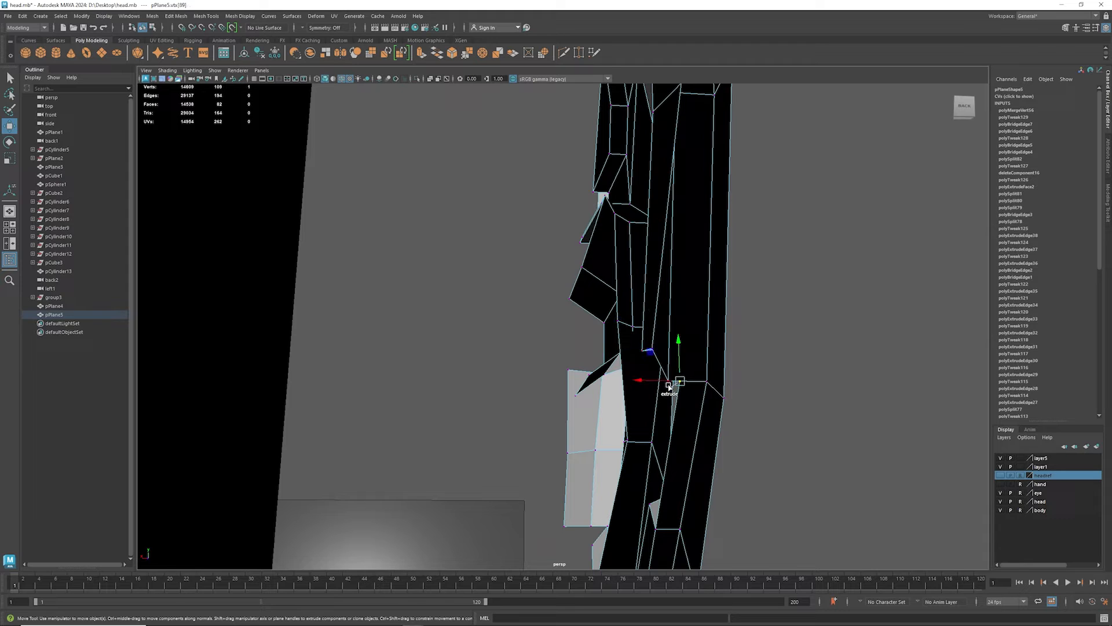
# - Merge the two neighbouring vertices at the narrow slit's upper end and compare the result in smooth preview
pyautogui.keyDown('shift'); pyautogui.moveTo(670, 393); pyautogui.dragTo(669, 390, button='right'); pyautogui.keyUp('shift')
pyautogui.click(667, 383)
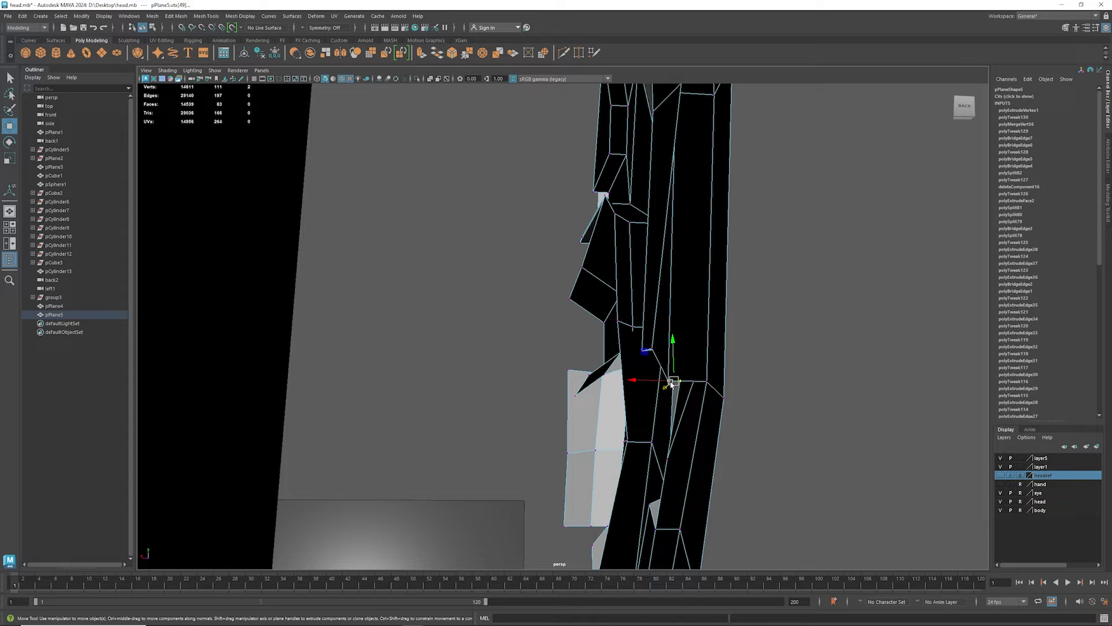
pyautogui.press('g')
pyautogui.keyDown('alt'); pyautogui.moveTo(662, 385); pyautogui.dragTo(479, 401); pyautogui.keyUp('alt')
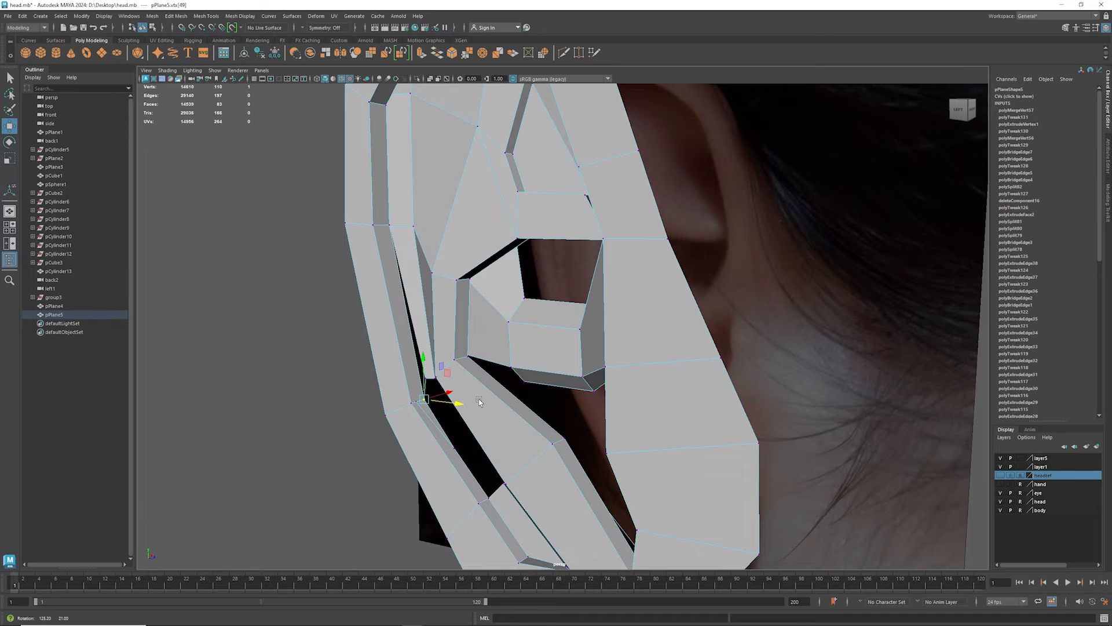
pyautogui.press('3')
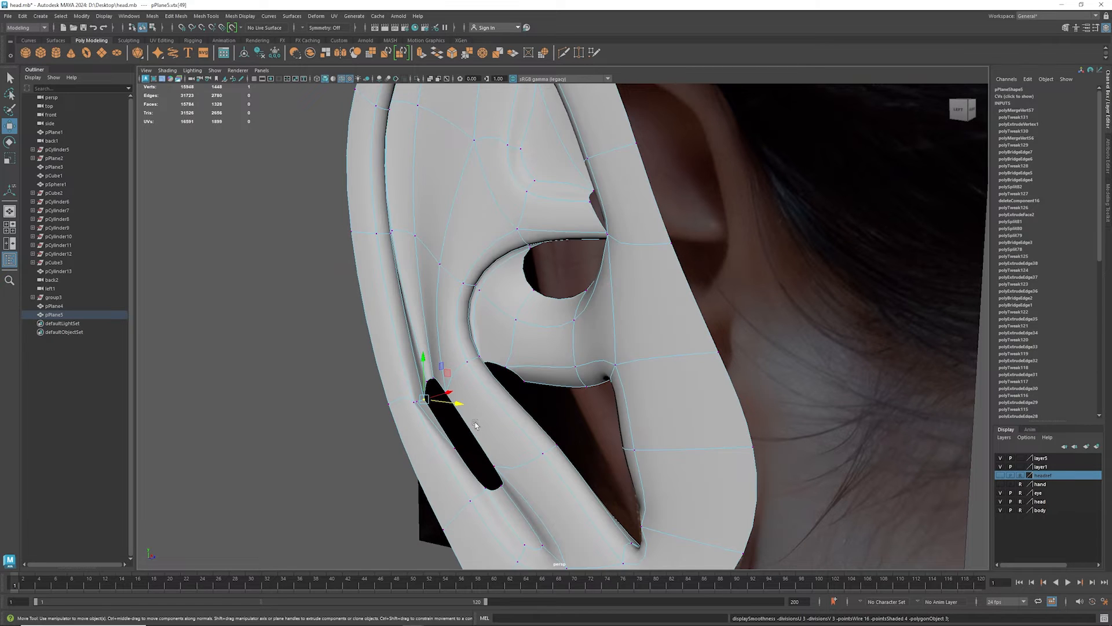
pyautogui.press('1')
pyautogui.press('3')
pyautogui.press('1')
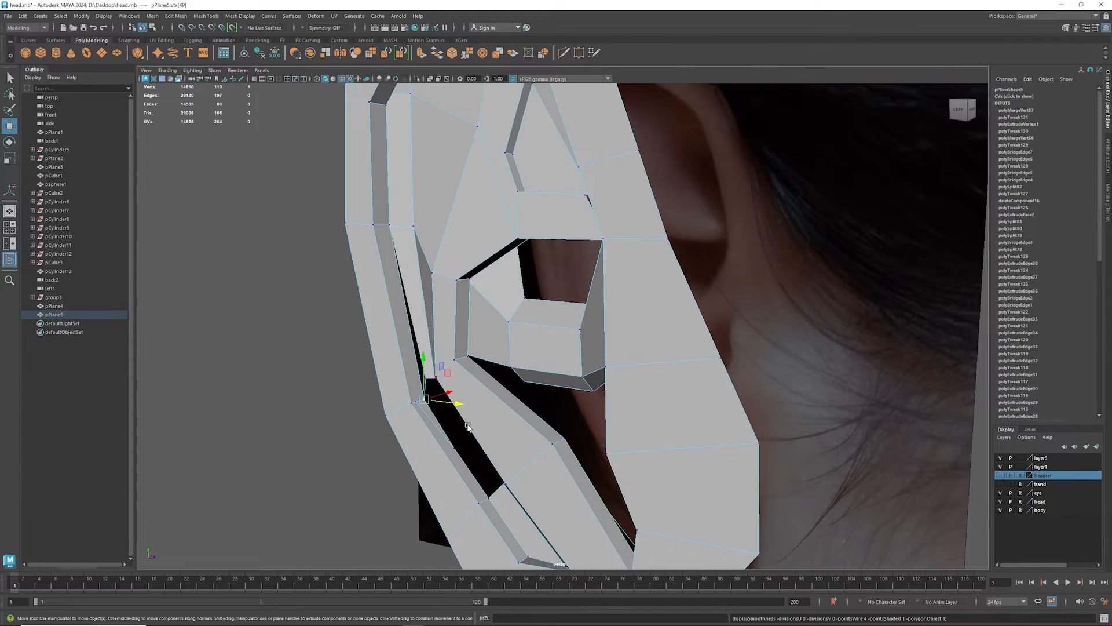
# - In edge mode, delete the stray edge along the slit's outer side just below the merged corner
pyautogui.keyDown('alt'); pyautogui.moveTo(450, 432); pyautogui.dragTo(422, 435); pyautogui.keyUp('alt')
pyautogui.scroll(3, 422, 436)
pyautogui.rightClick(381, 462)
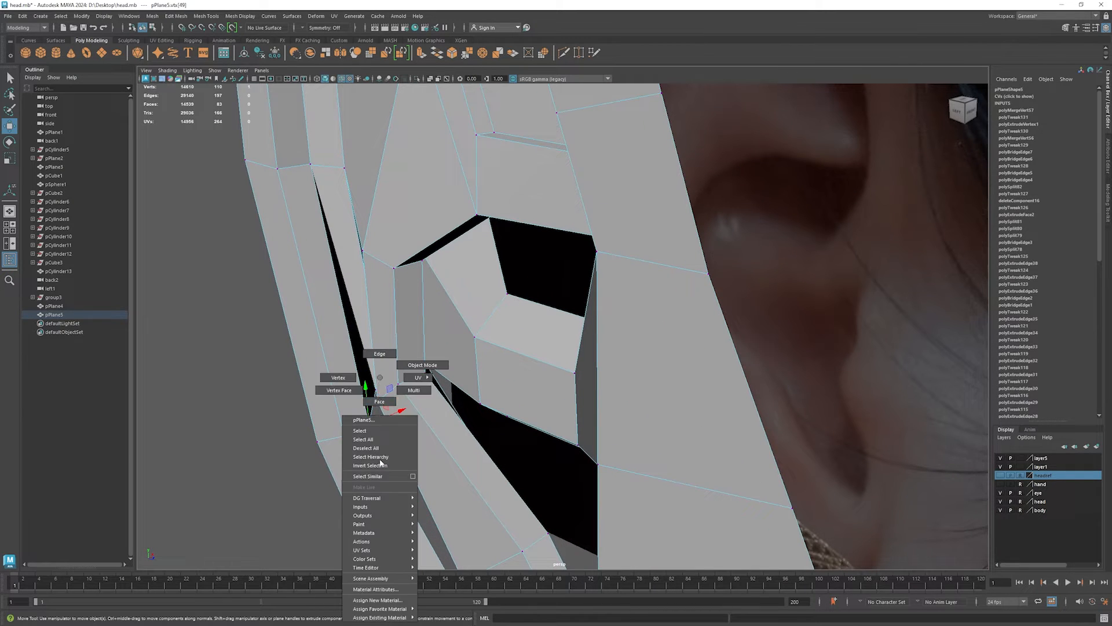
pyautogui.click(374, 358)
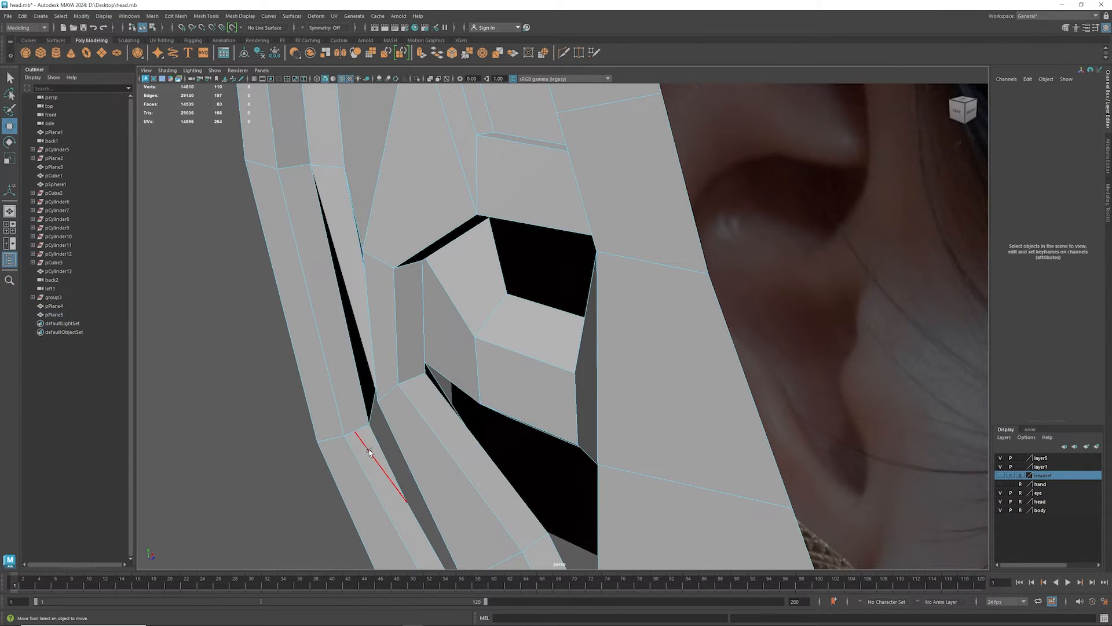
pyautogui.click(369, 451)
pyautogui.press('Delete')
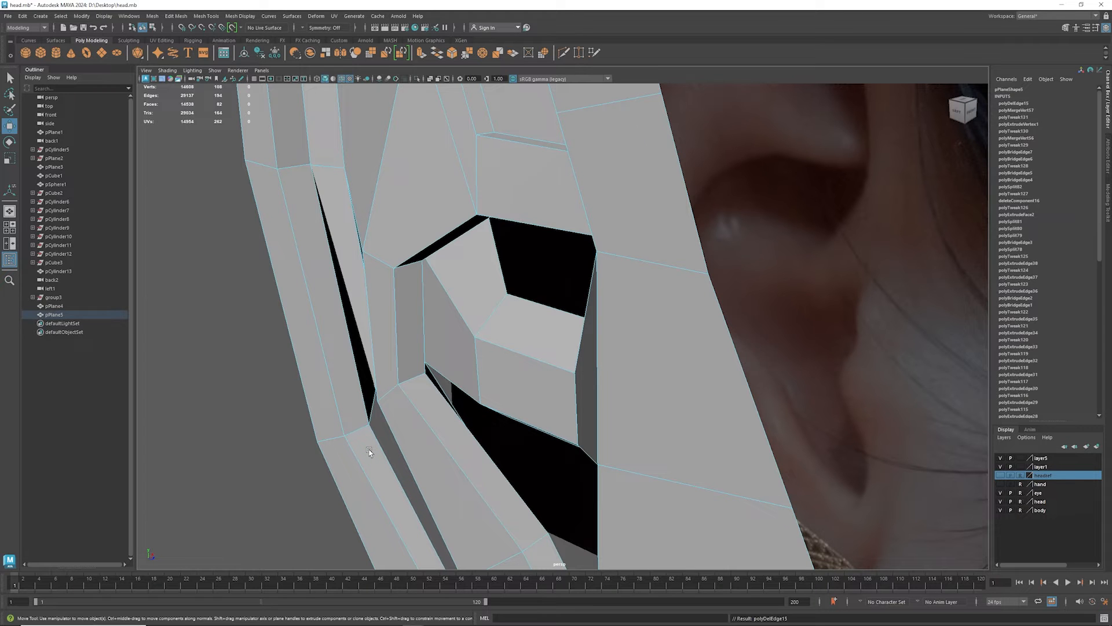
pyautogui.press('3')
pyautogui.press('1')
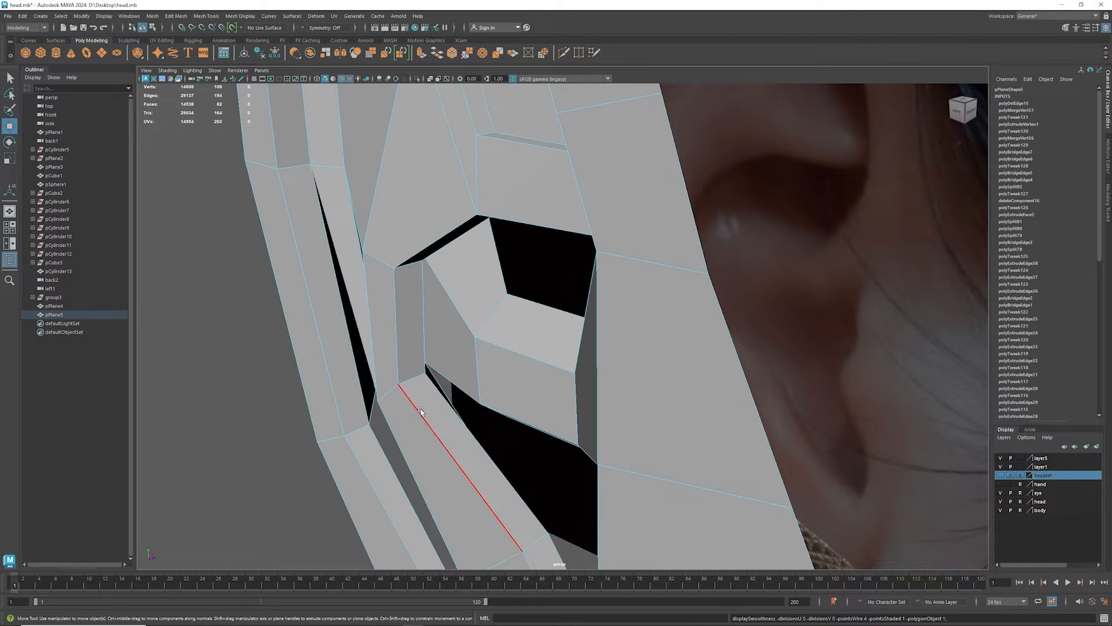
# - Extrude the slit's outer edge inward as a strip and merge the strip's lower vertex to the slit's lower corner
pyautogui.keyDown('alt'); pyautogui.moveTo(370, 446); pyautogui.dragTo(568, 450); pyautogui.keyUp('alt')
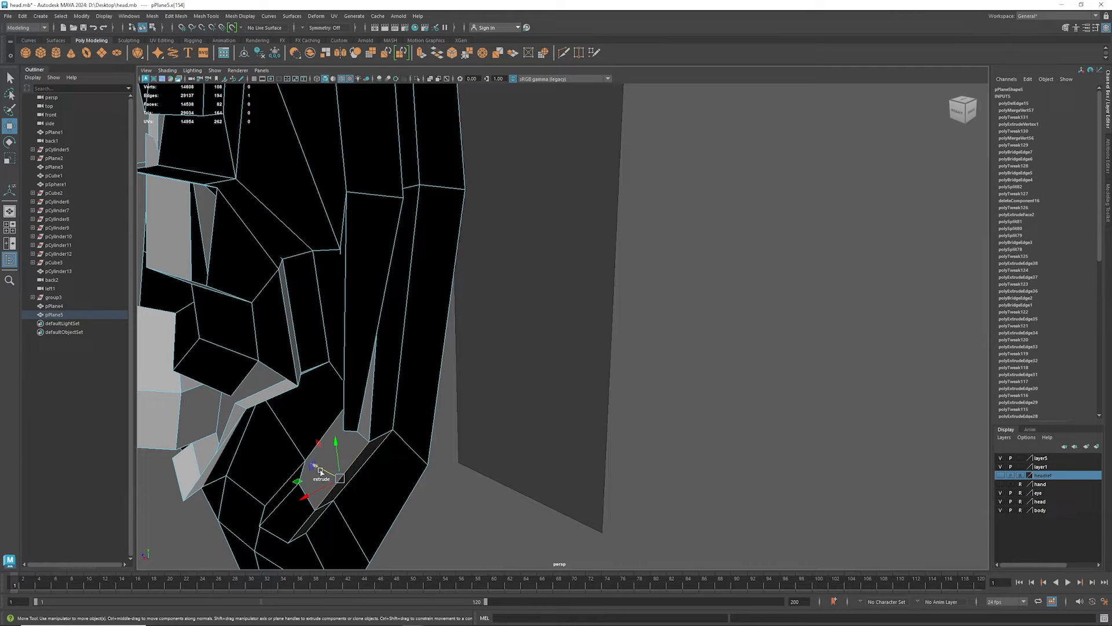
pyautogui.keyDown('shift'); pyautogui.moveTo(321, 468); pyautogui.dragTo(300, 457); pyautogui.keyUp('shift')
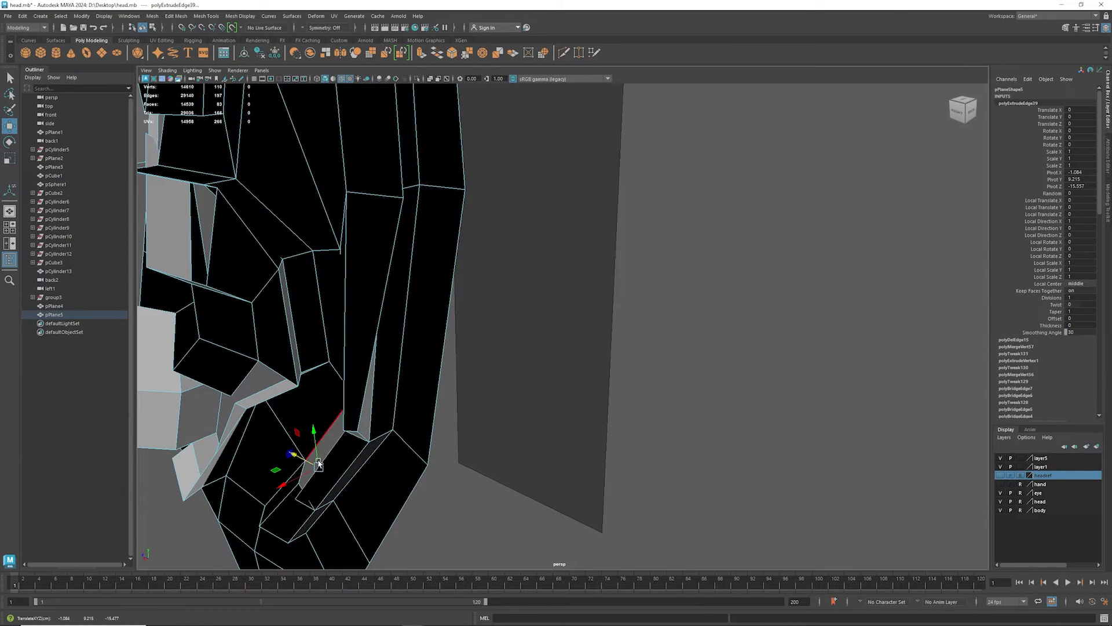
pyautogui.keyDown('alt'); pyautogui.moveTo(341, 487); pyautogui.dragTo(314, 502); pyautogui.keyUp('alt')
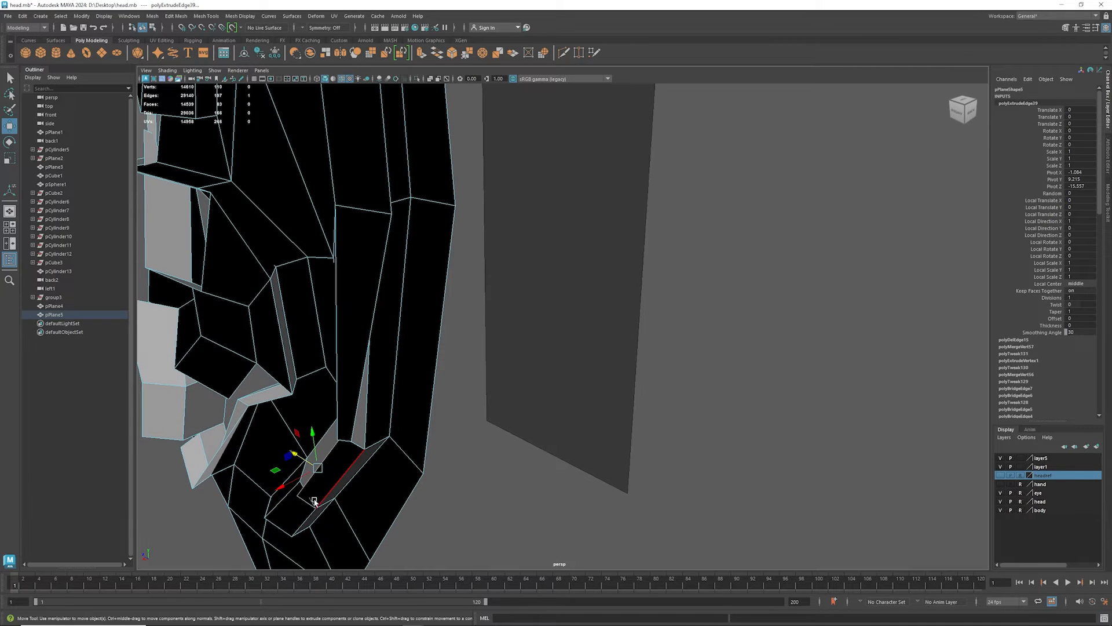
pyautogui.moveTo(298, 486); pyautogui.dragTo(249, 386, button='right')
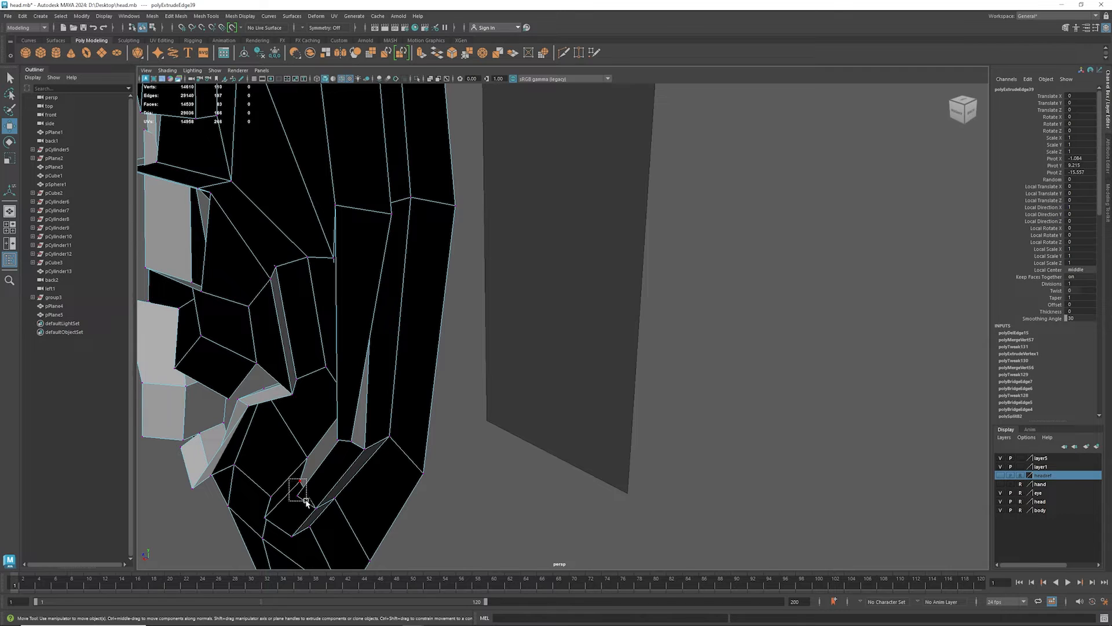
pyautogui.moveTo(306, 502); pyautogui.dragTo(303, 500)
pyautogui.press('g')
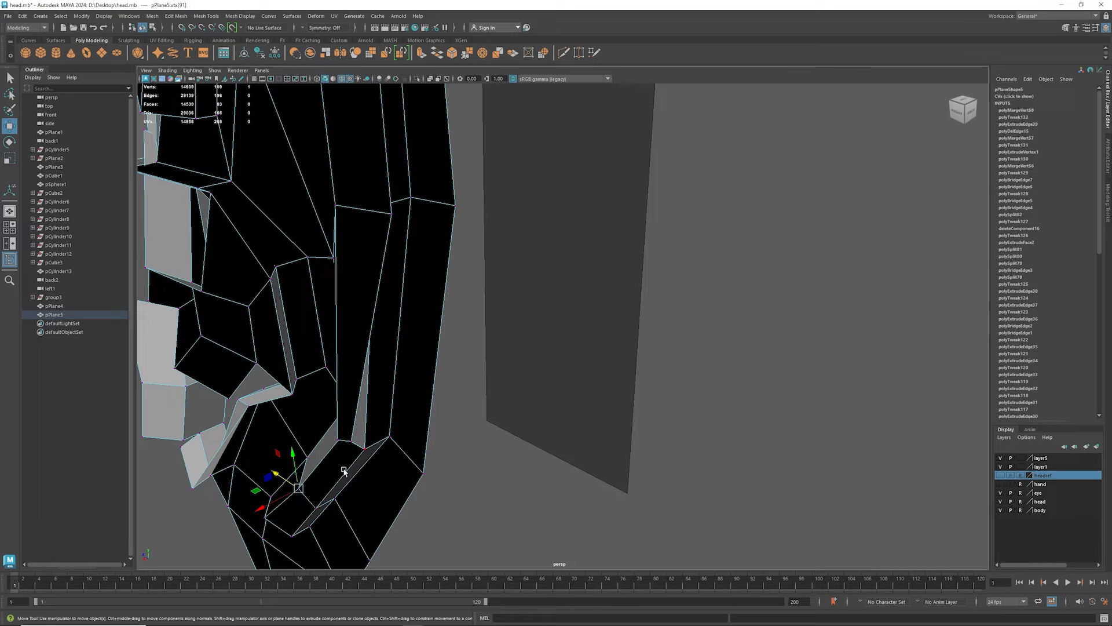
# - Merge the extruded strip's upper vertex with the nearby vertex at the slit's upper end and check the smooth preview
pyautogui.keyDown('alt'); pyautogui.moveTo(342, 461); pyautogui.dragTo(352, 417); pyautogui.keyUp('alt')
pyautogui.click(361, 402)
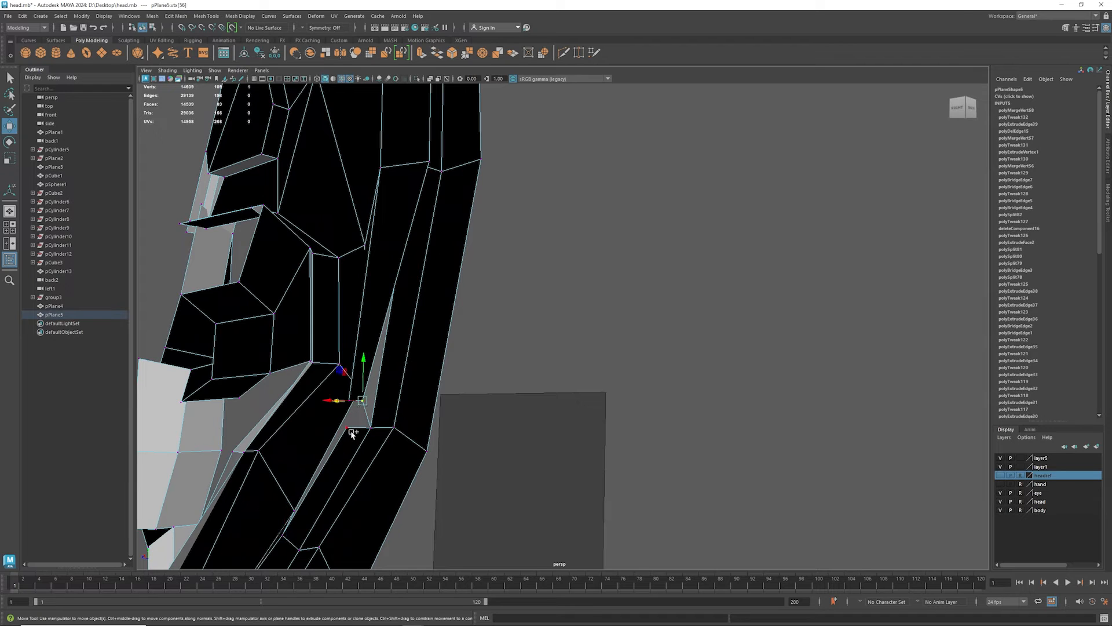
pyautogui.keyDown('shift'); pyautogui.click(347, 428); pyautogui.keyUp('shift')
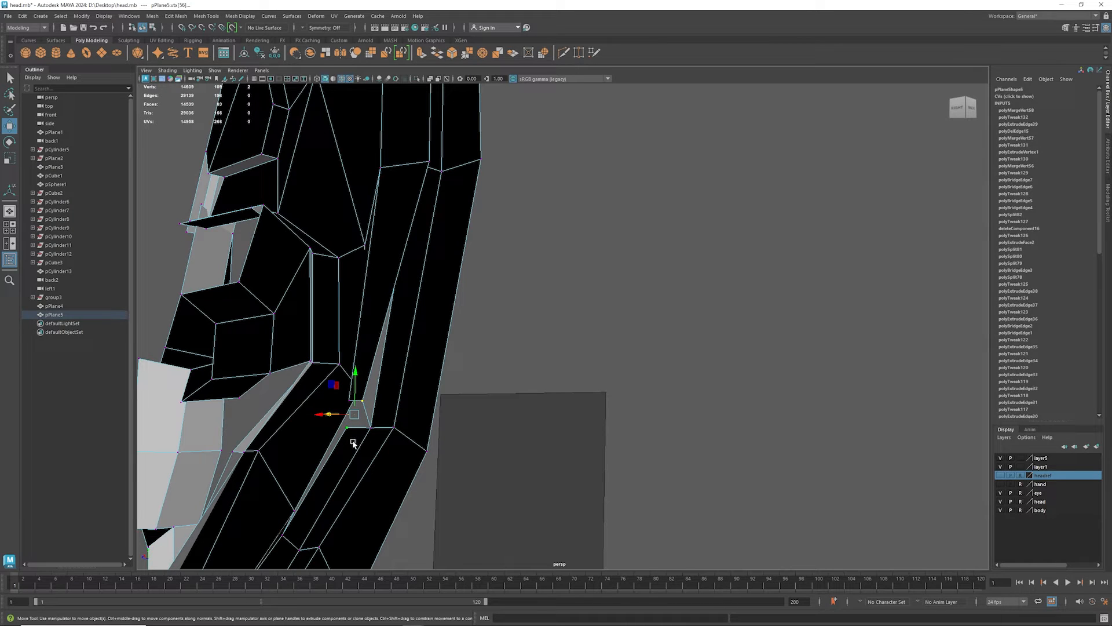
pyautogui.press('g')
pyautogui.keyDown('alt'); pyautogui.moveTo(403, 433); pyautogui.dragTo(226, 442); pyautogui.keyUp('alt')
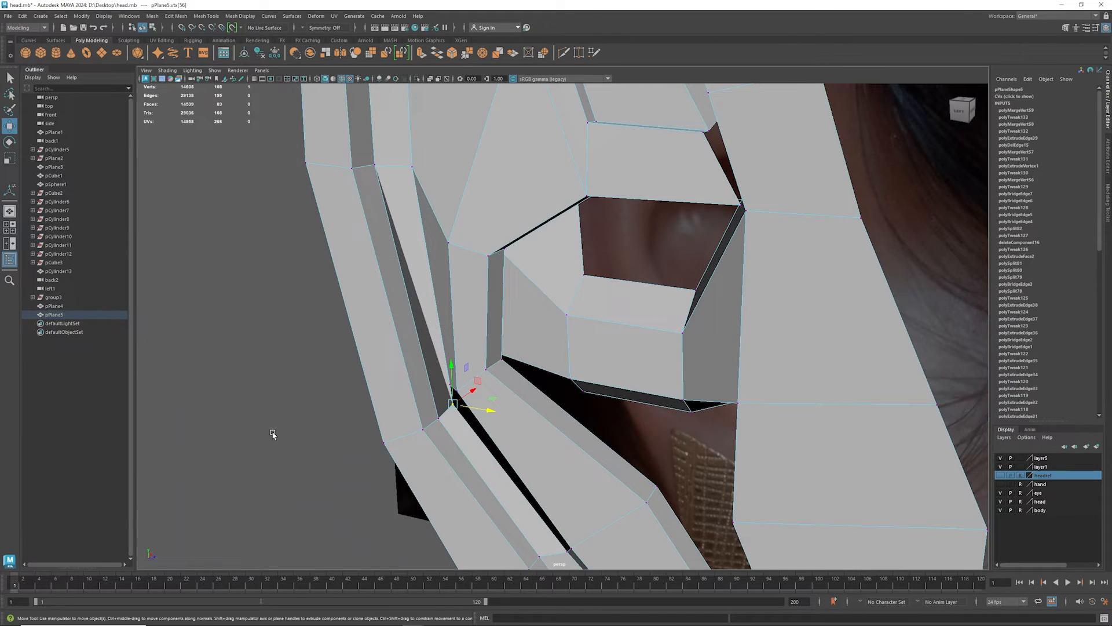
pyautogui.press('3')
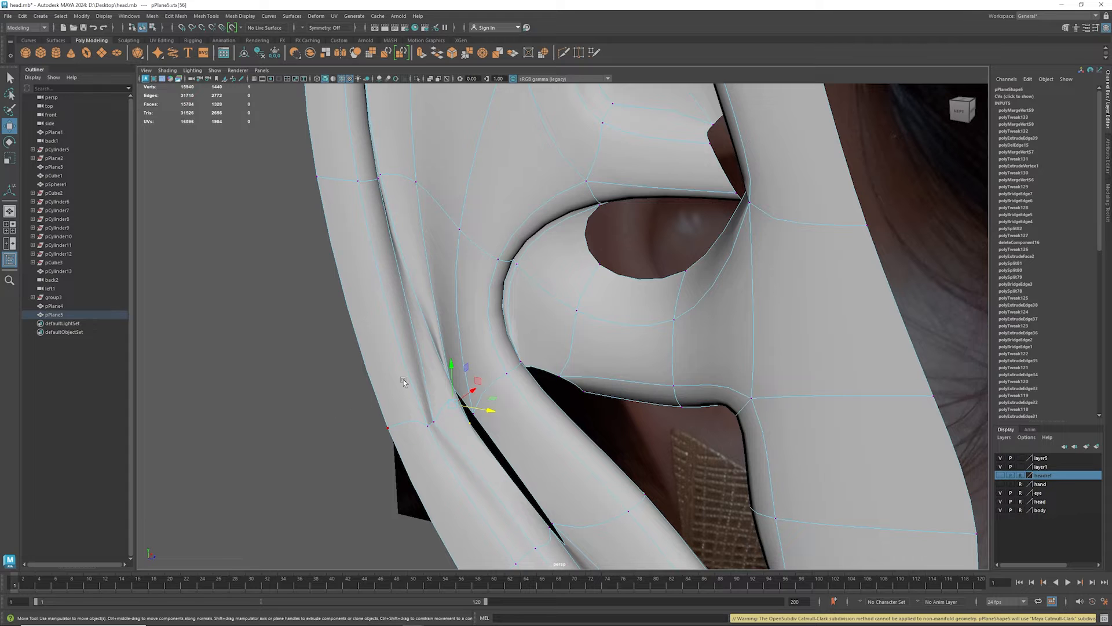
pyautogui.press('1')
# - Move the vertices at the slit's upper end and the strip's upper corner upward toward the antihelix ridge
pyautogui.keyDown('alt'); pyautogui.moveTo(439, 371); pyautogui.dragTo(450, 406); pyautogui.keyUp('alt')
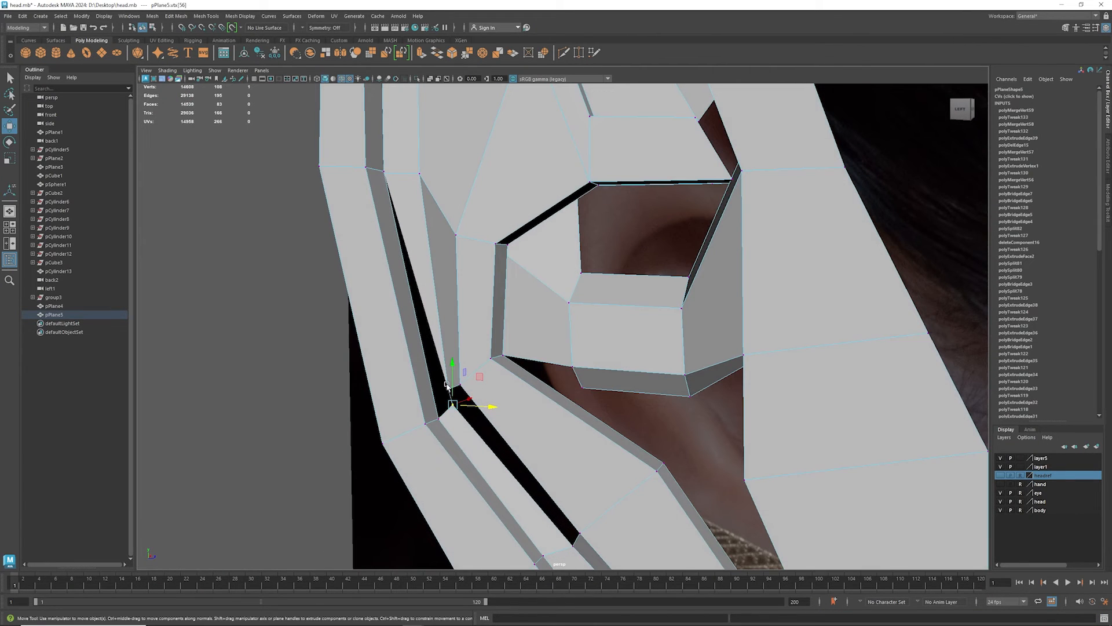
pyautogui.click(453, 389)
pyautogui.click(445, 388)
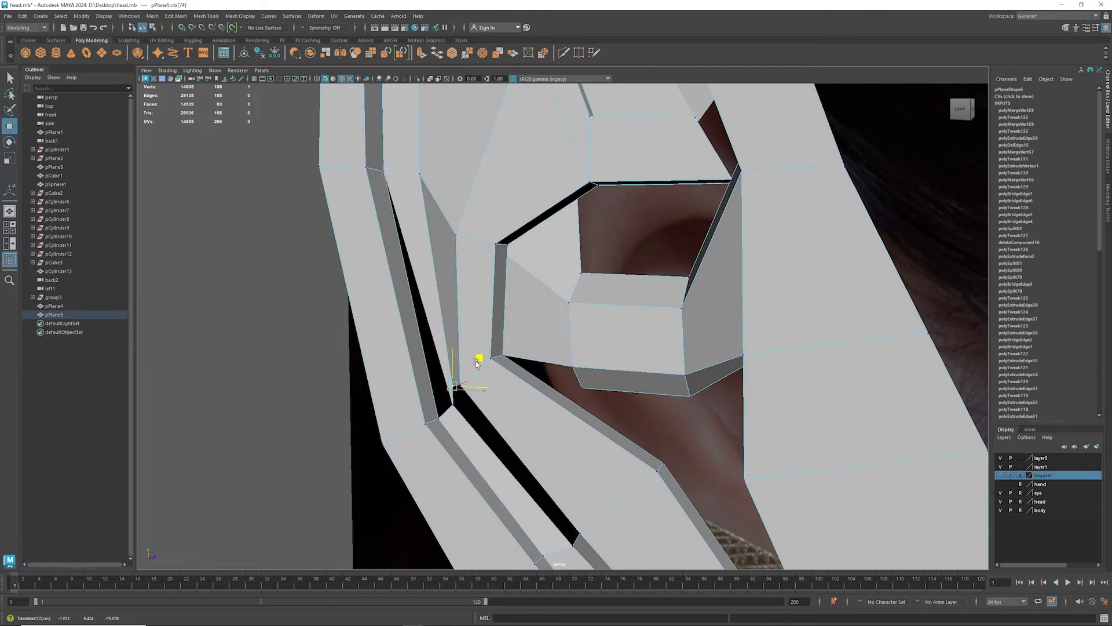
pyautogui.moveTo(472, 366)
pyautogui.keyDown('alt'); pyautogui.mouseDown()
pyautogui.moveTo(423, 424)
pyautogui.moveTo(485, 372)
pyautogui.moveTo(433, 386)
pyautogui.moveTo(470, 368)
pyautogui.moveTo(456, 348)
pyautogui.moveTo(482, 354)
pyautogui.mouseUp(); pyautogui.keyUp('alt')
pyautogui.press('3')
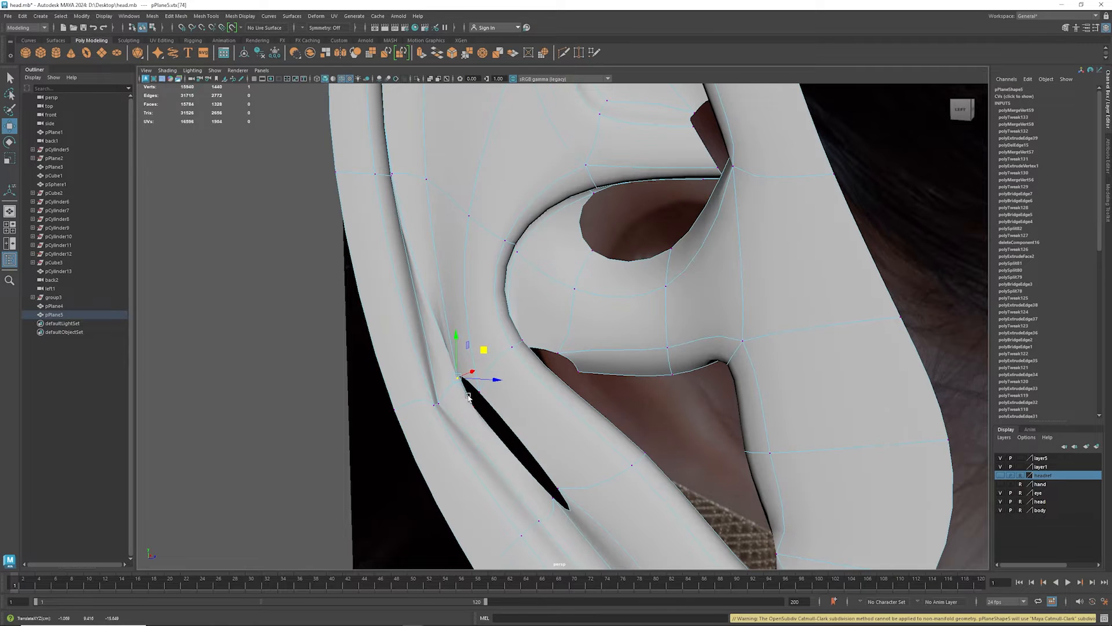
pyautogui.press('1')
pyautogui.click(456, 392)
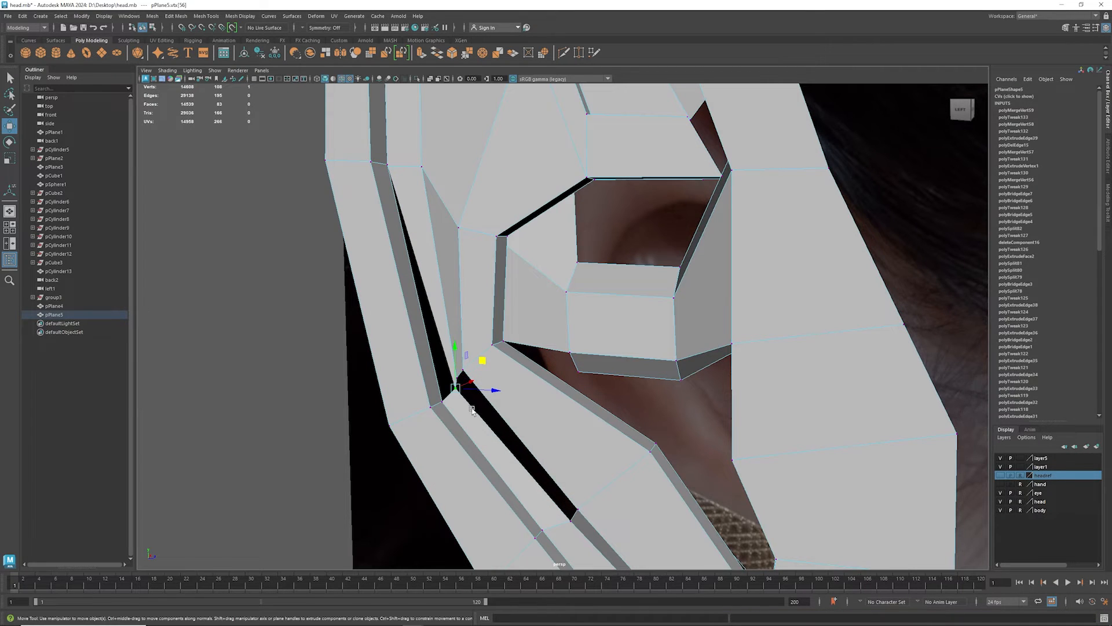
pyautogui.keyDown('alt'); pyautogui.moveTo(459, 406); pyautogui.dragTo(496, 389); pyautogui.keyUp('alt')
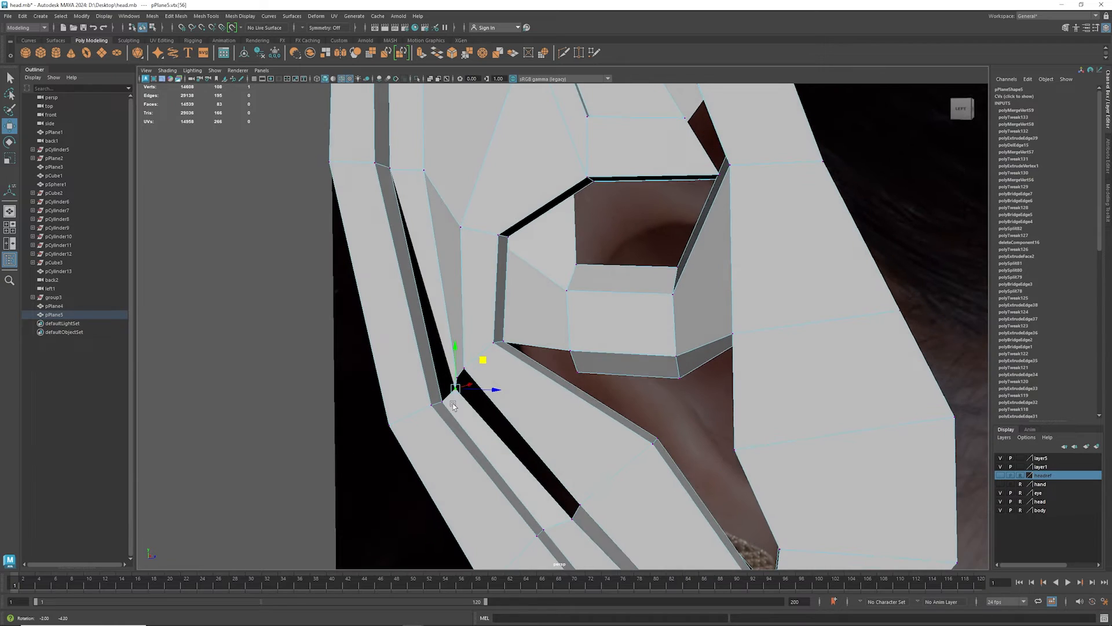
# - Cut a new edge across the antihelix ridge face beside the slit's upper end with Multi-Cut
pyautogui.keyDown('shift'); pyautogui.rightClick(520, 391); pyautogui.keyUp('shift')
pyautogui.click(478, 392)
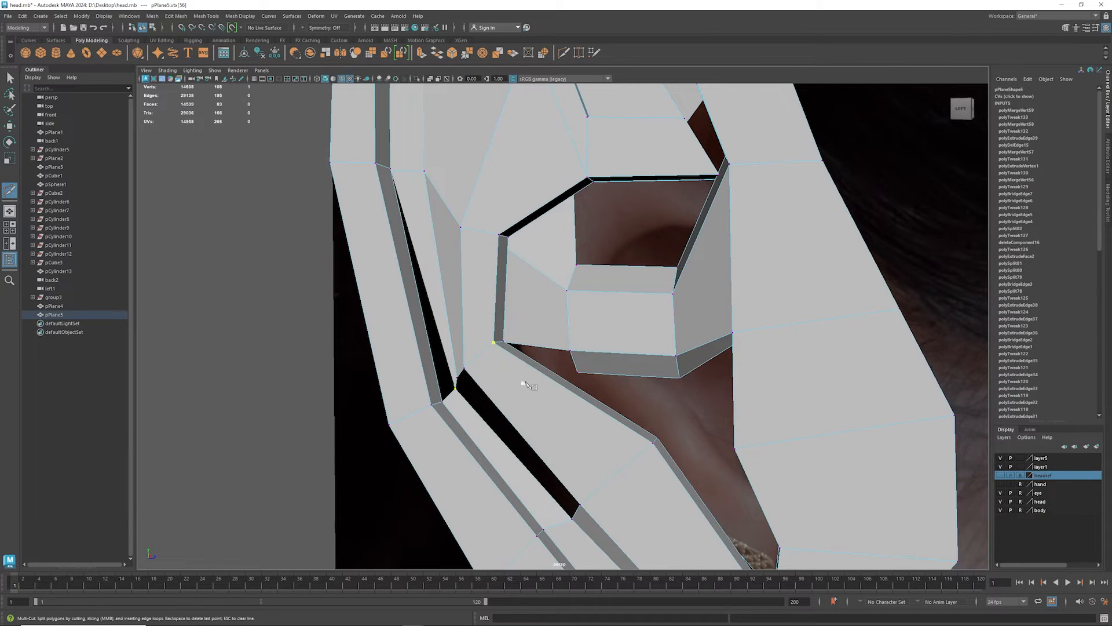
pyautogui.click(536, 368)
pyautogui.press('Return')
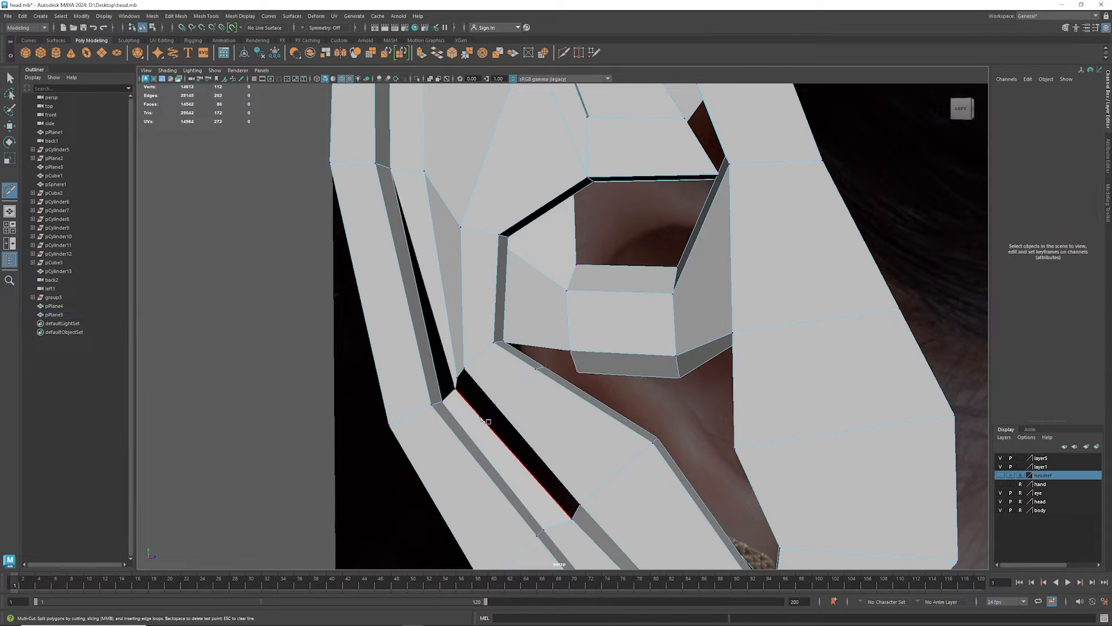
# - Bridge the two long opposing edges of the narrow slit below the antihelix ridge
pyautogui.moveTo(485, 421)
pyautogui.keyDown('alt'); pyautogui.mouseDown()
pyautogui.moveTo(498, 415)
pyautogui.moveTo(482, 423)
pyautogui.mouseUp(); pyautogui.keyUp('alt')
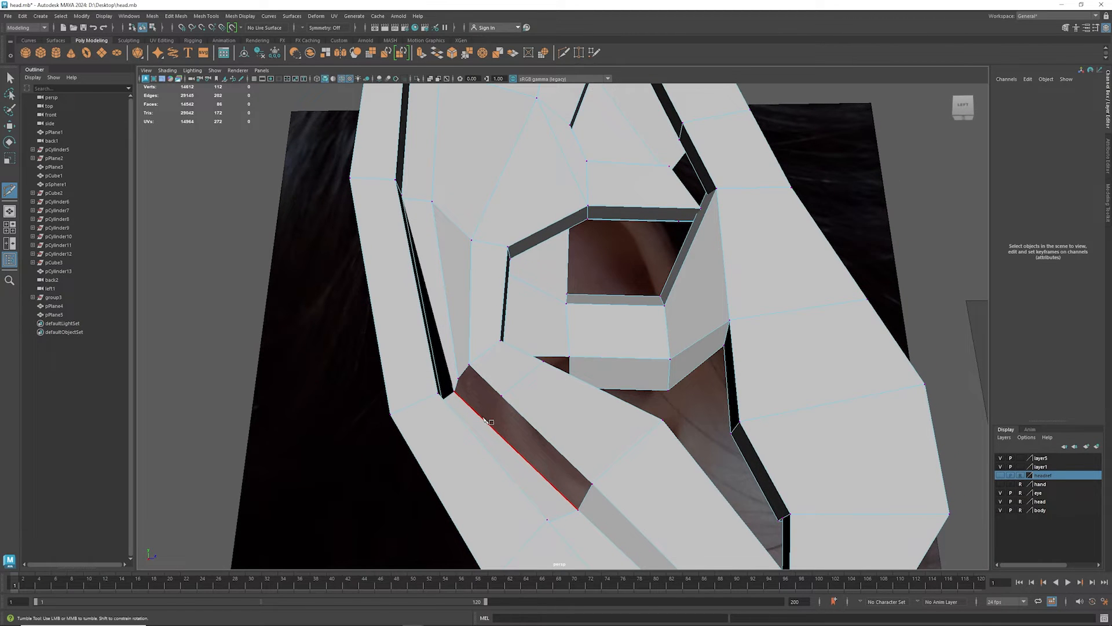
pyautogui.moveTo(484, 421); pyautogui.dragTo(482, 359, button='right')
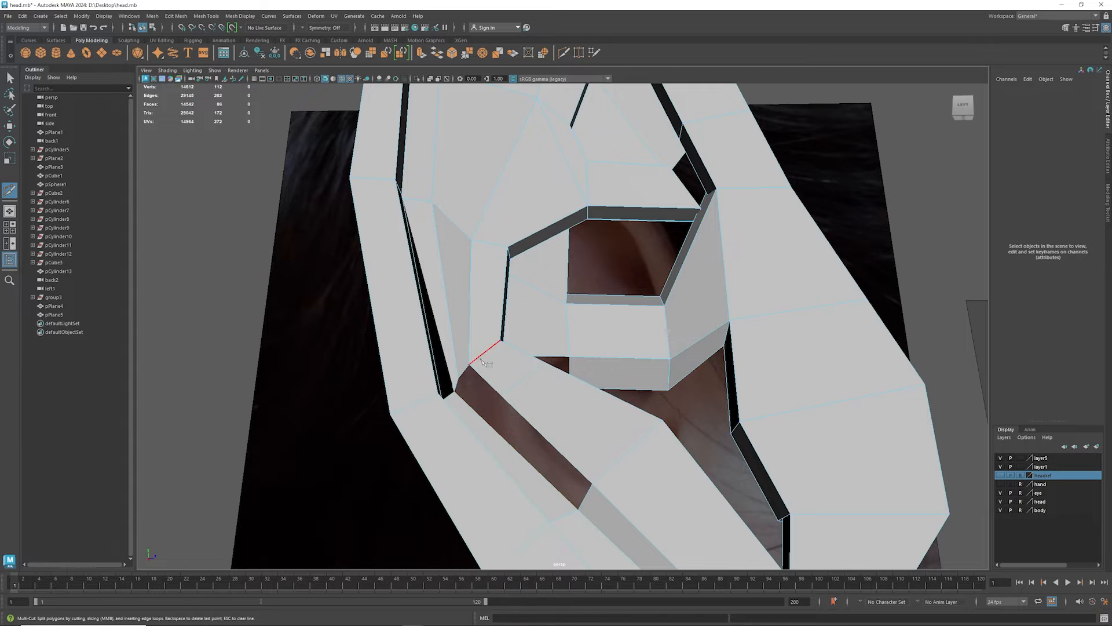
pyautogui.press('w')
pyautogui.click(487, 423)
pyautogui.keyDown('shift'); pyautogui.click(532, 423); pyautogui.keyUp('shift')
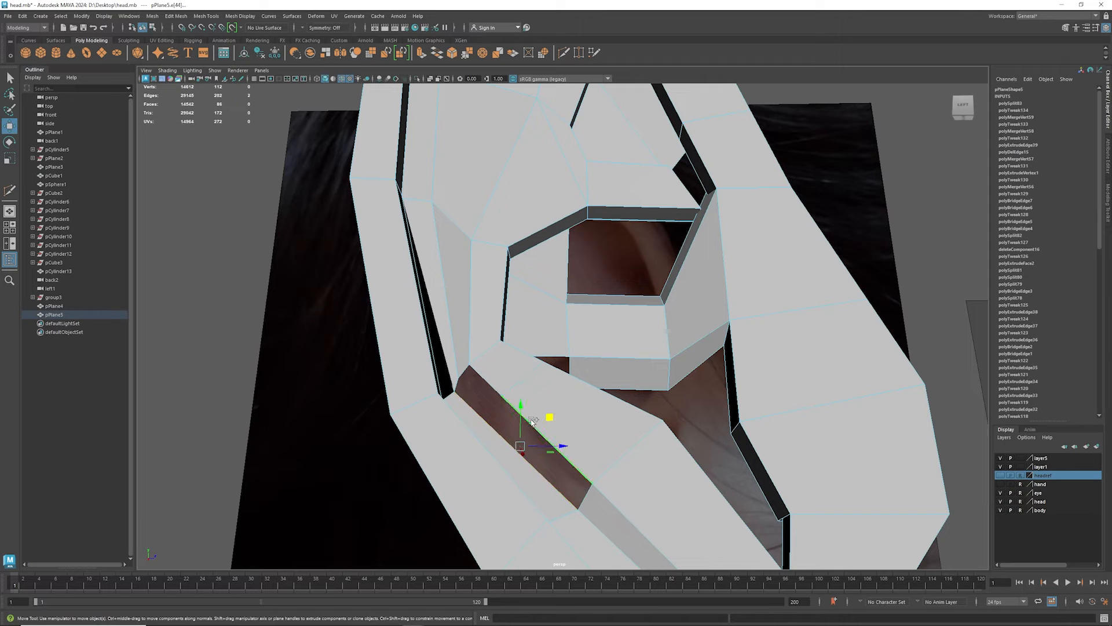
pyautogui.keyDown('alt'); pyautogui.moveTo(528, 427); pyautogui.dragTo(523, 431); pyautogui.keyUp('alt')
pyautogui.press('capslock')
pyautogui.keyDown('shift'); pyautogui.moveTo(520, 426); pyautogui.dragTo(514, 536, button='right'); pyautogui.keyUp('shift')
pyautogui.keyDown('alt'); pyautogui.moveTo(532, 503); pyautogui.dragTo(516, 419); pyautogui.keyUp('alt')
# - Fill the small triangular hole remaining at the slit's upper end
pyautogui.click(476, 395)
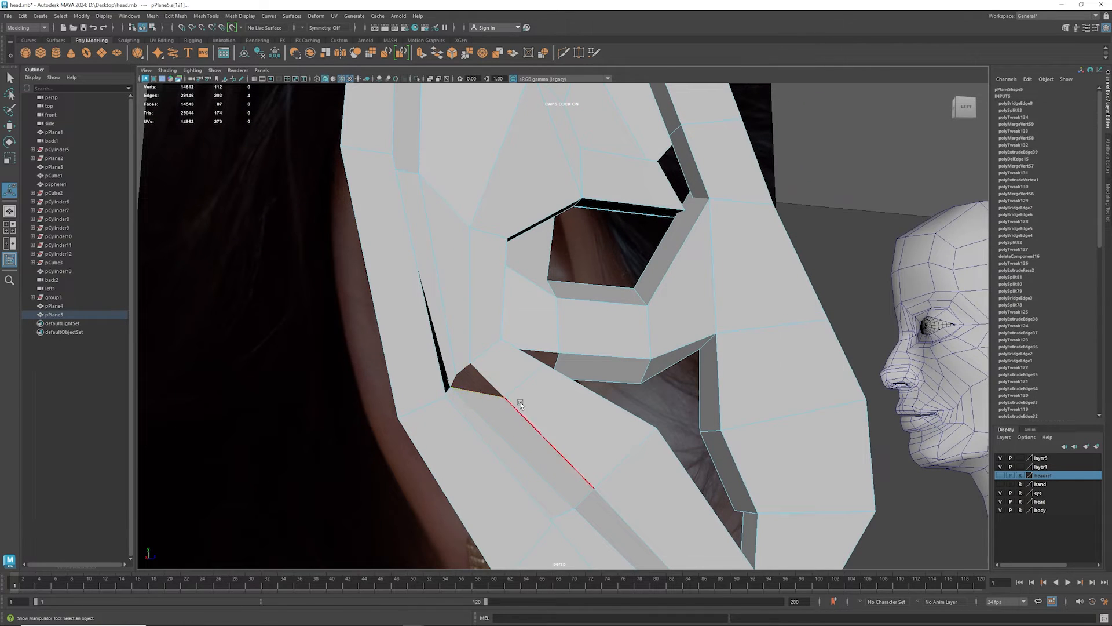
pyautogui.keyDown('shift'); pyautogui.moveTo(478, 393); pyautogui.dragTo(481, 491, button='right'); pyautogui.keyUp('shift')
pyautogui.keyDown('alt'); pyautogui.moveTo(480, 492); pyautogui.dragTo(549, 429); pyautogui.keyUp('alt')
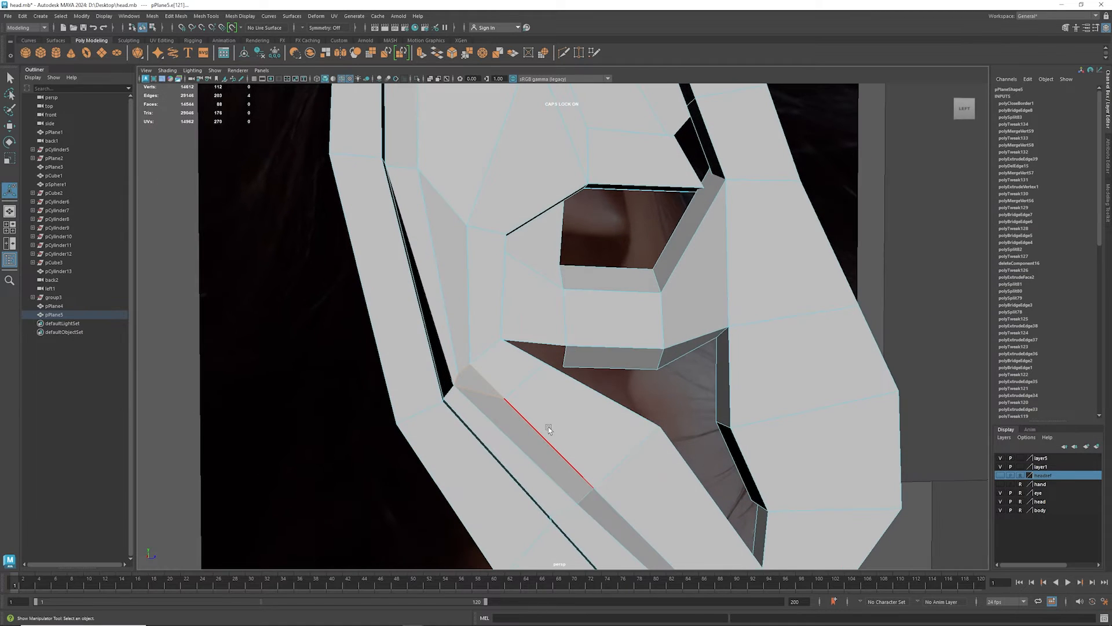
# - Lower the short edge at the bottom end of the outer helix groove slightly
pyautogui.press('3')
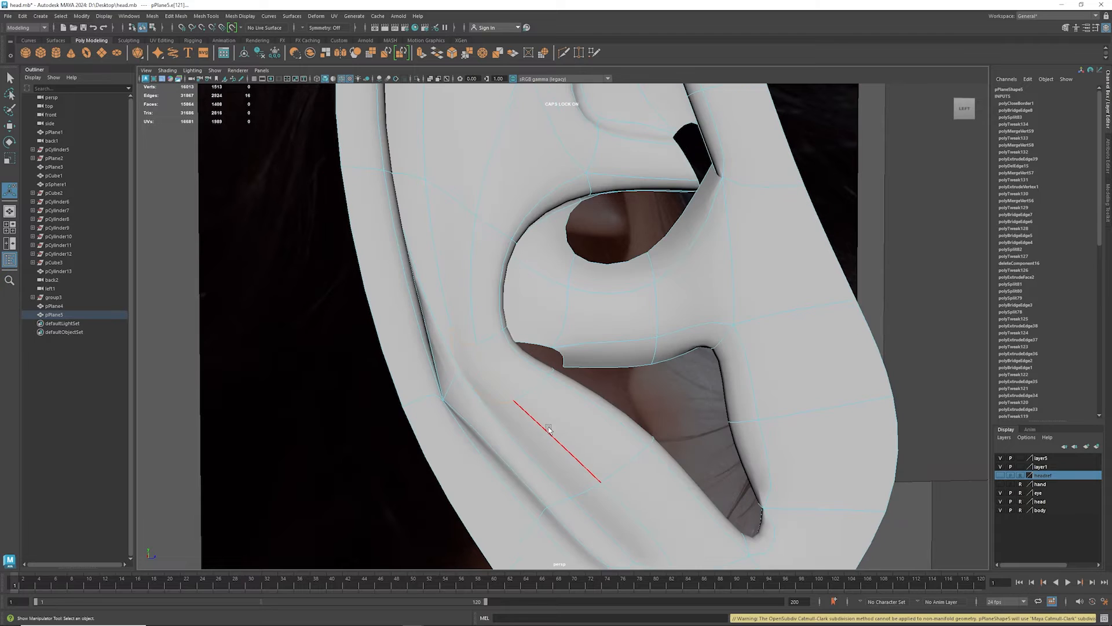
pyautogui.keyDown('alt'); pyautogui.moveTo(567, 413); pyautogui.dragTo(478, 386); pyautogui.keyUp('alt')
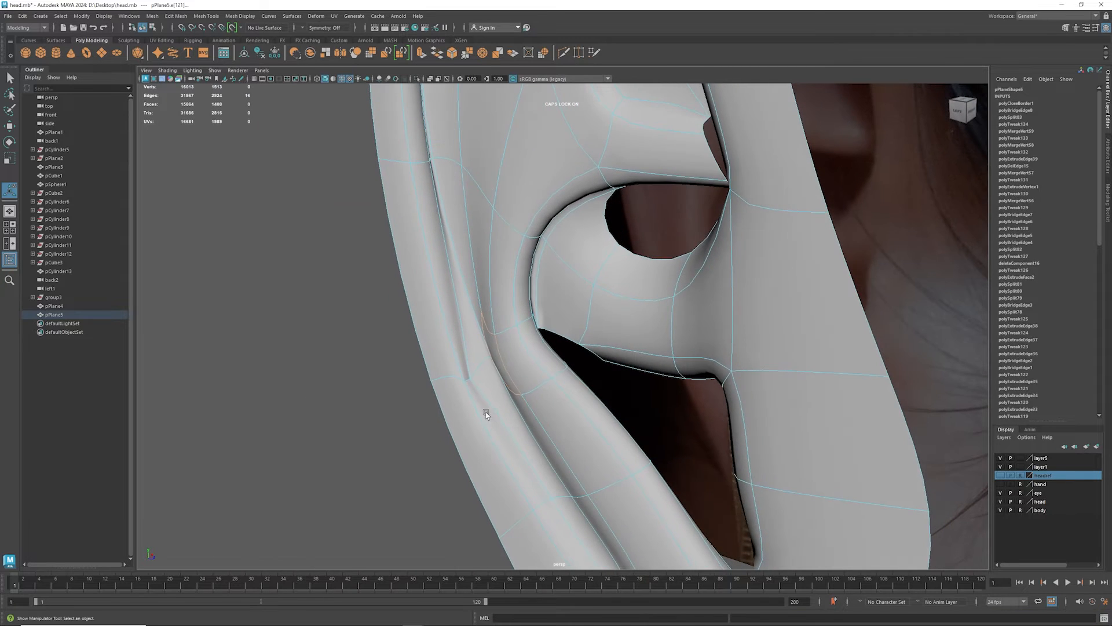
pyautogui.press('1')
pyautogui.press('3')
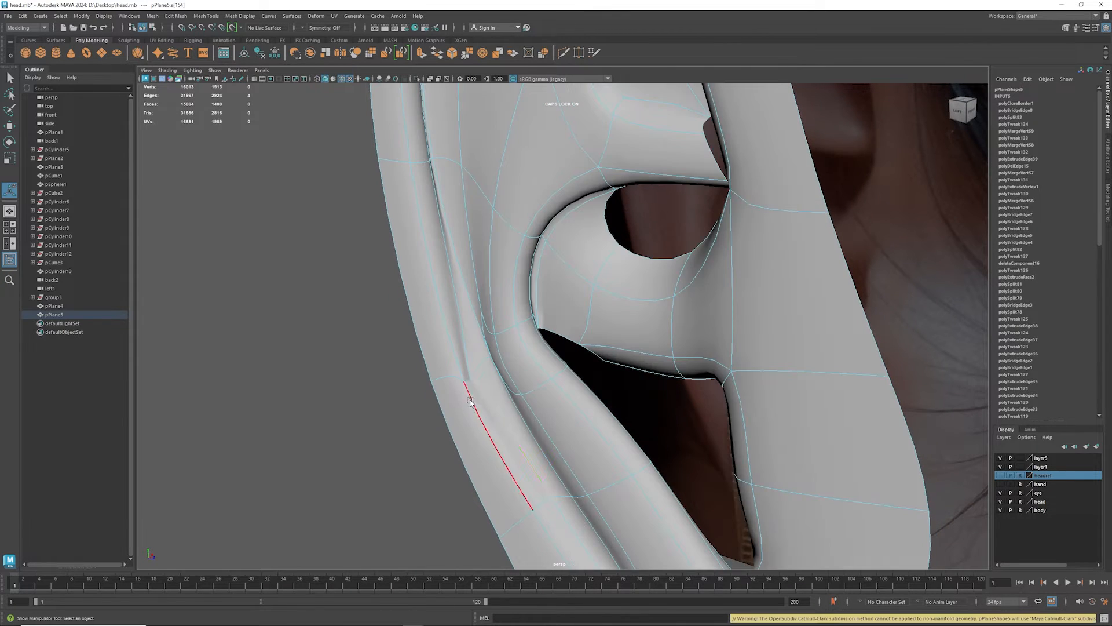
pyautogui.press('1')
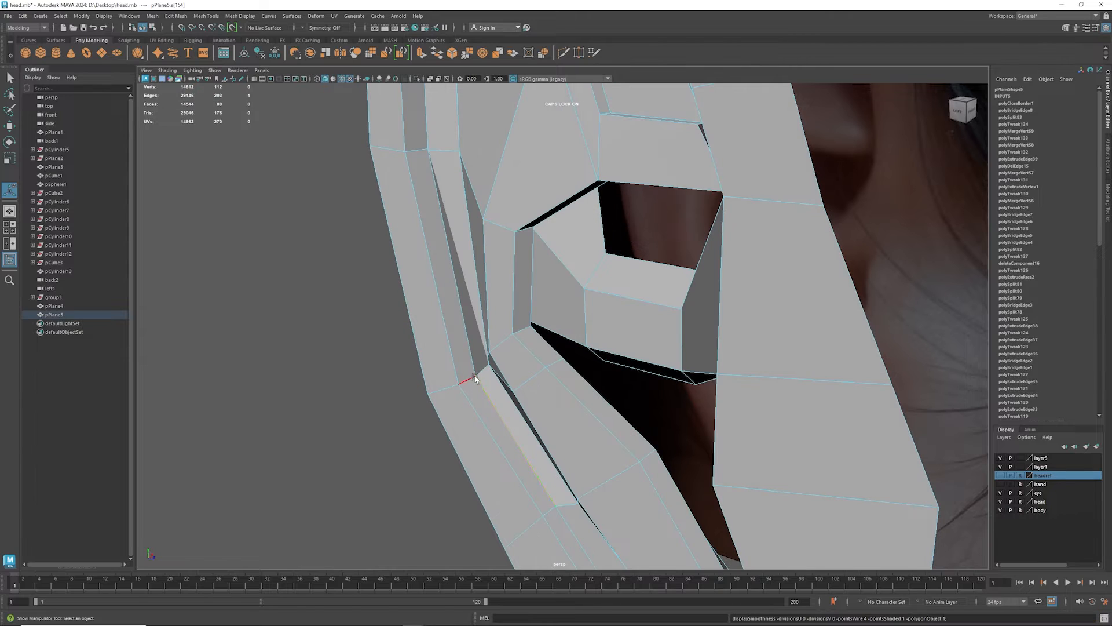
pyautogui.click(476, 383)
pyautogui.press('w')
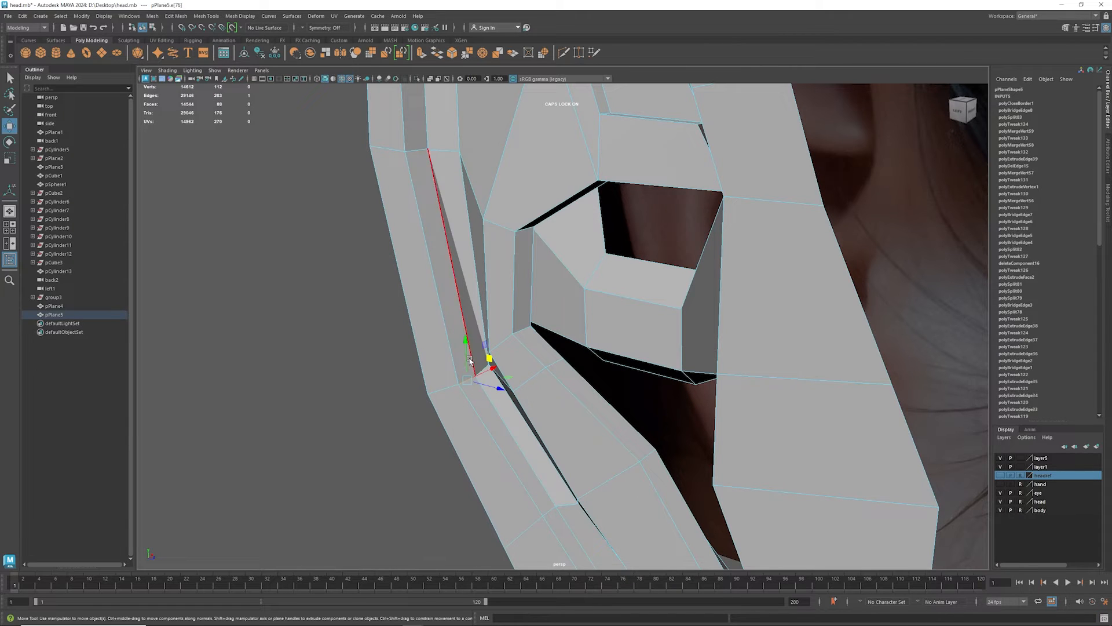
pyautogui.moveTo(466, 355); pyautogui.dragTo(465, 362)
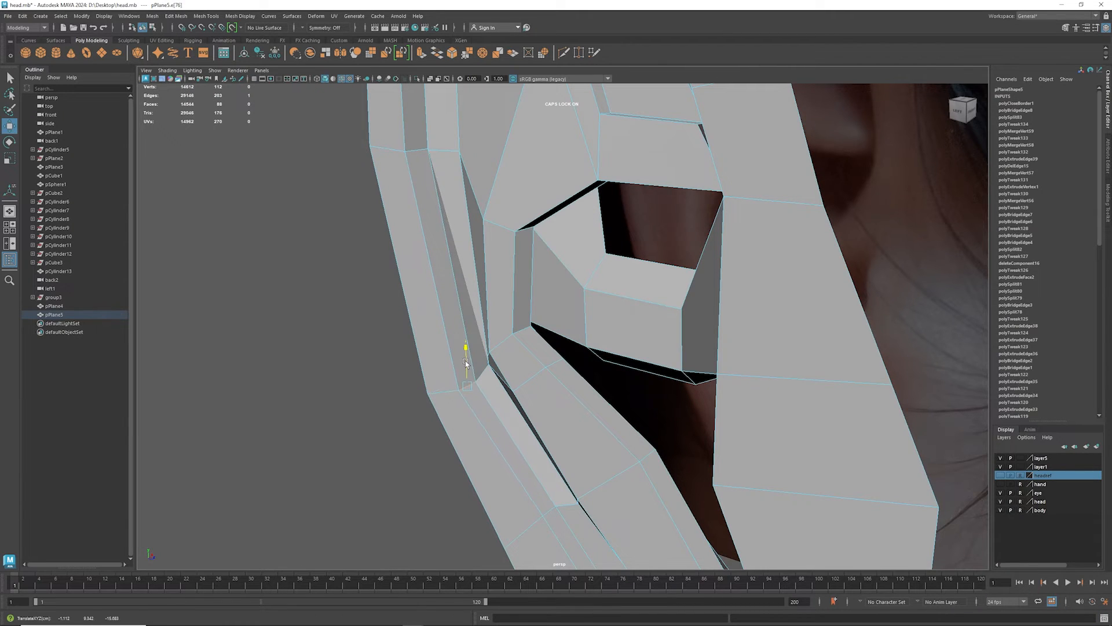
# - Shift the two faces along the lower groove strip sideways along X and check the smoothed shape
pyautogui.keyDown('alt'); pyautogui.moveTo(451, 411); pyautogui.dragTo(521, 422); pyautogui.keyUp('alt')
pyautogui.moveTo(574, 437); pyautogui.dragTo(565, 407, button='right')
pyautogui.click(570, 429)
pyautogui.keyDown('shift'); pyautogui.click(519, 407); pyautogui.keyUp('shift')
pyautogui.keyDown('alt'); pyautogui.moveTo(519, 407); pyautogui.dragTo(458, 405); pyautogui.keyUp('alt')
pyautogui.moveTo(586, 404); pyautogui.dragTo(570, 405)
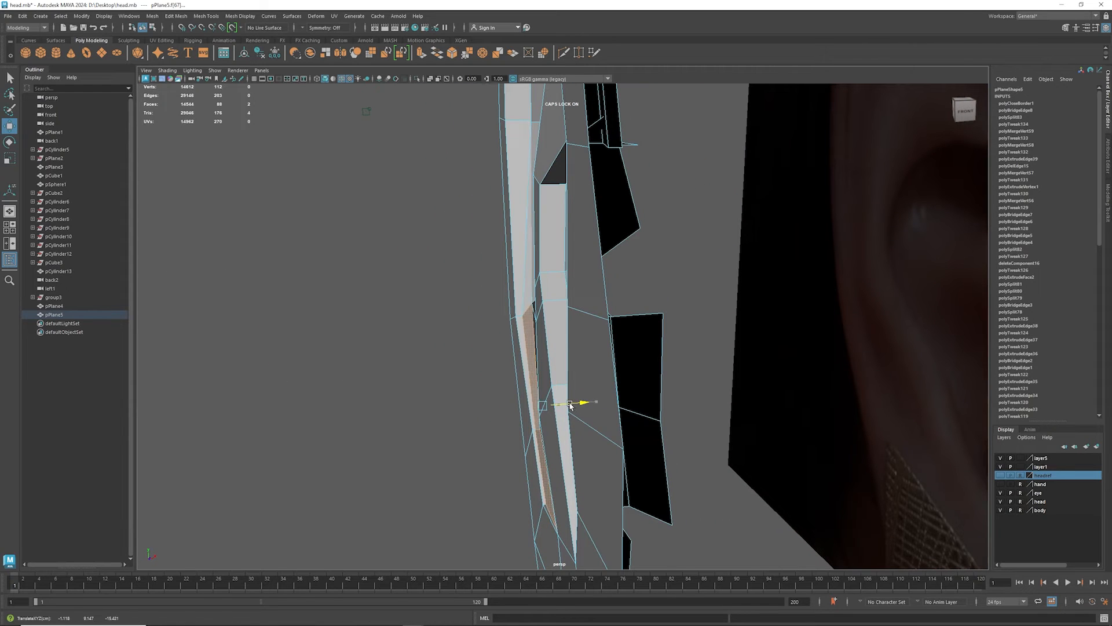
pyautogui.press('3')
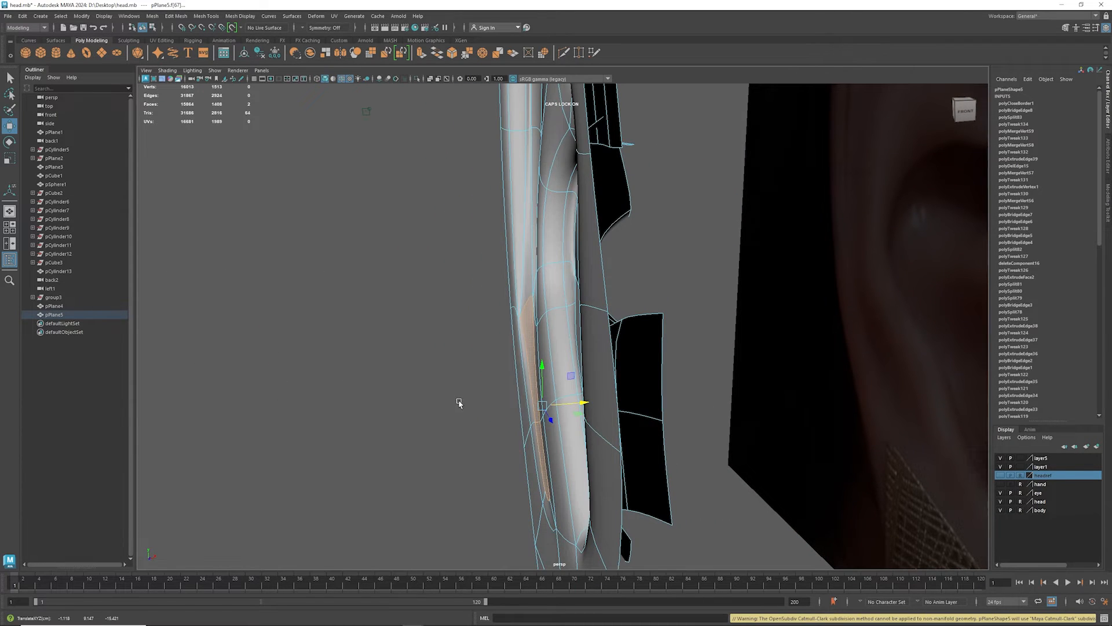
pyautogui.keyDown('alt'); pyautogui.moveTo(459, 399); pyautogui.dragTo(513, 404); pyautogui.keyUp('alt')
pyautogui.press('1')
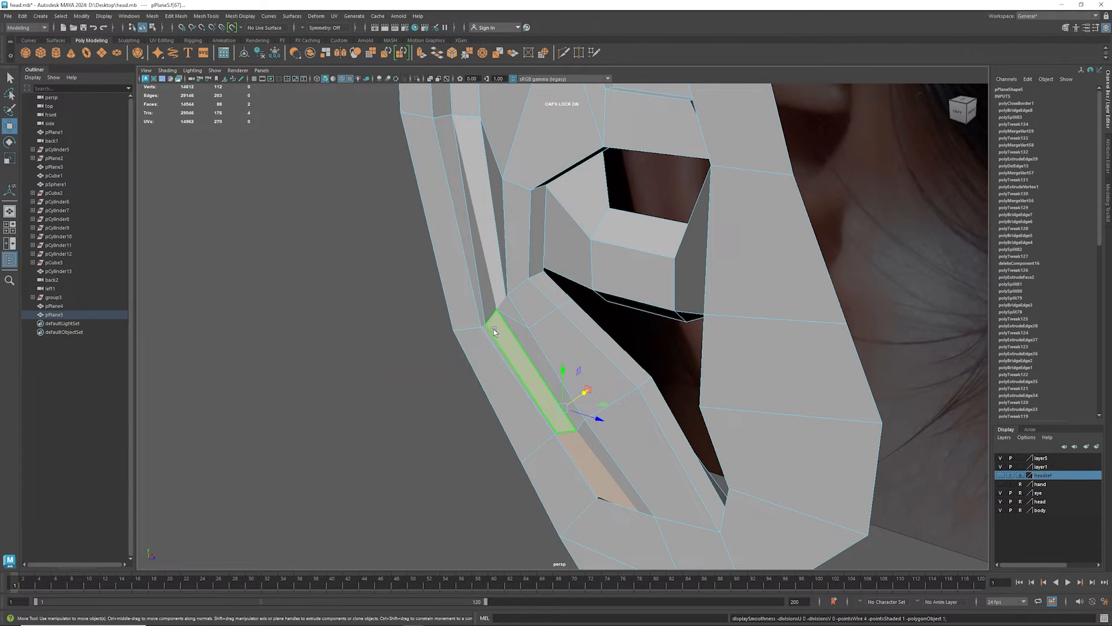
# - Collapse the short edge at the upper end of the lower groove strip and preview the smoothed result
pyautogui.moveTo(487, 324)
pyautogui.keyDown('alt'); pyautogui.mouseDown()
pyautogui.moveTo(512, 328)
pyautogui.moveTo(488, 320)
pyautogui.moveTo(510, 330)
pyautogui.moveTo(500, 337)
pyautogui.moveTo(496, 326)
pyautogui.mouseUp(); pyautogui.keyUp('alt')
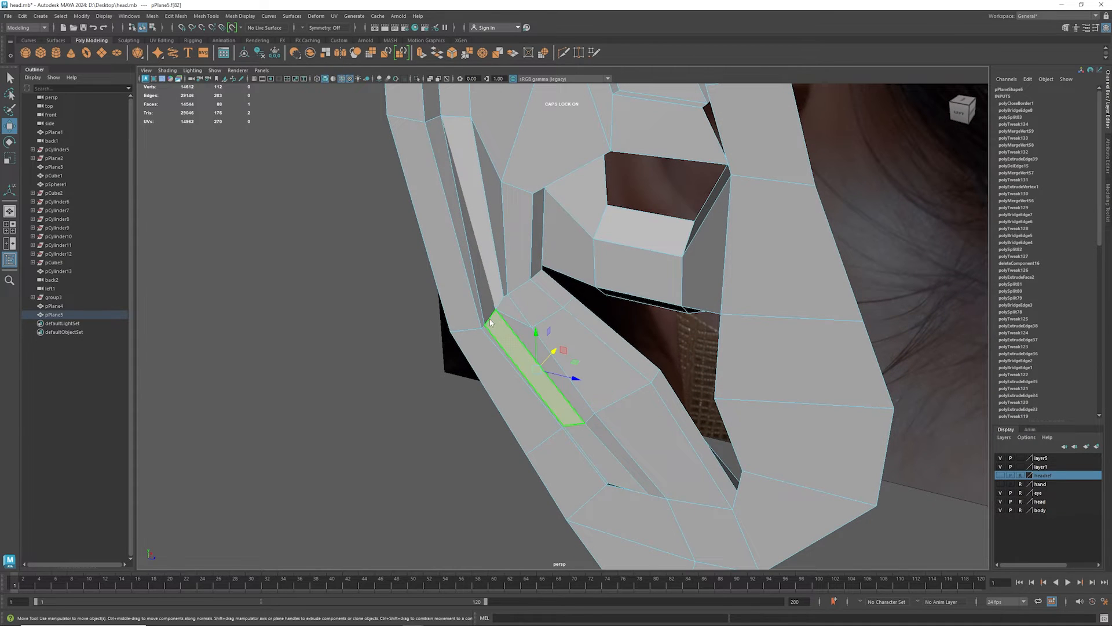
pyautogui.moveTo(490, 322); pyautogui.dragTo(534, 289, button='right')
pyautogui.click(493, 318)
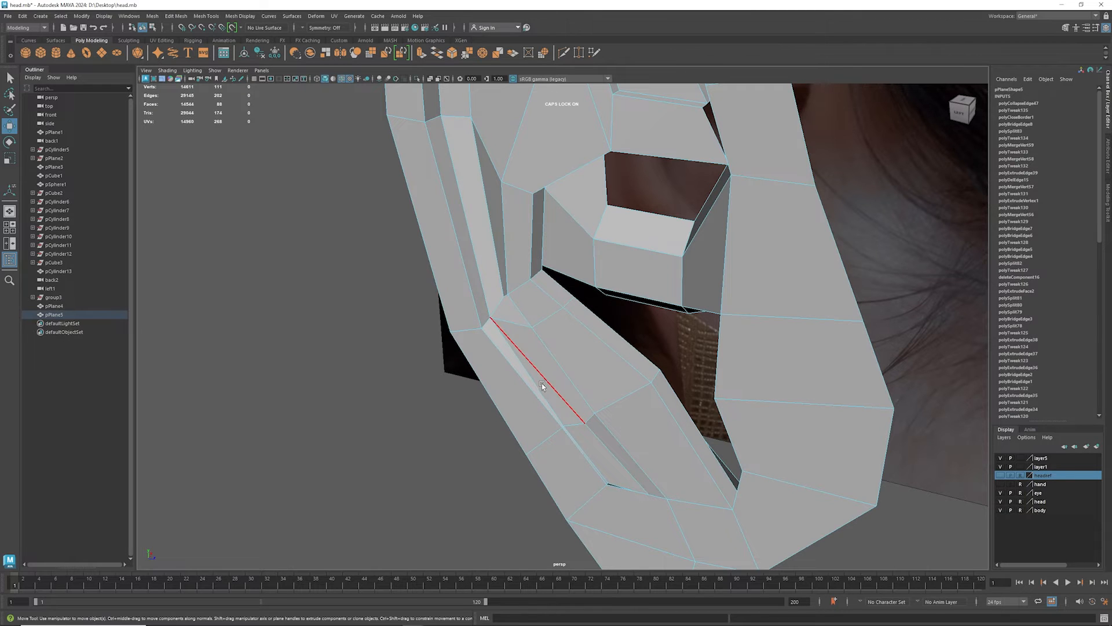
pyautogui.moveTo(543, 381)
pyautogui.keyDown('alt'); pyautogui.mouseDown()
pyautogui.moveTo(534, 381)
pyautogui.moveTo(543, 391)
pyautogui.mouseUp(); pyautogui.keyUp('alt')
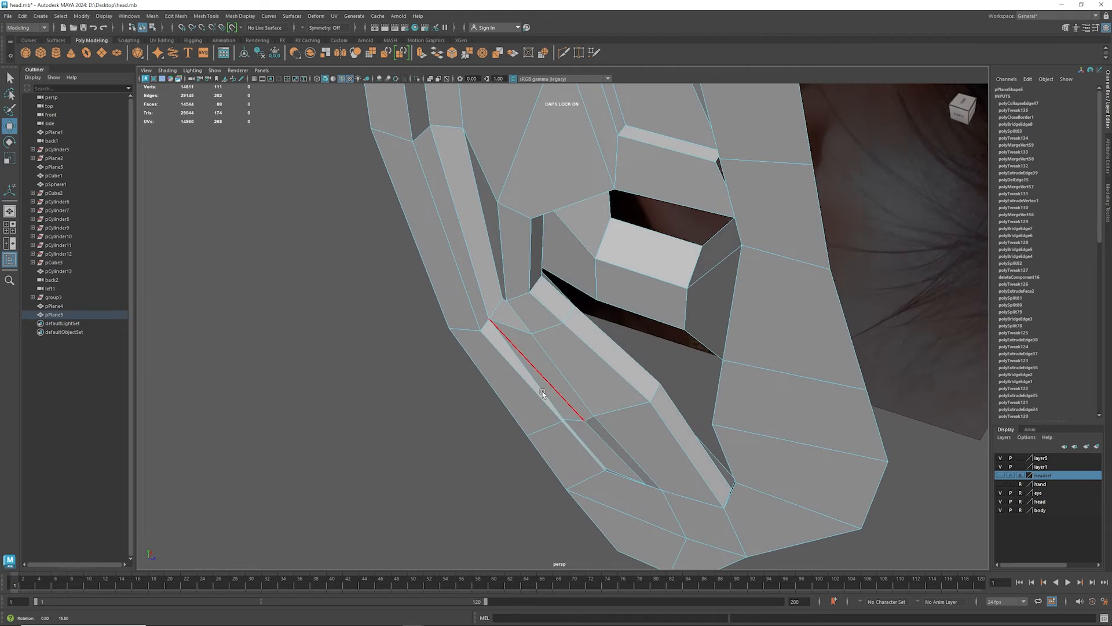
pyautogui.press('3')
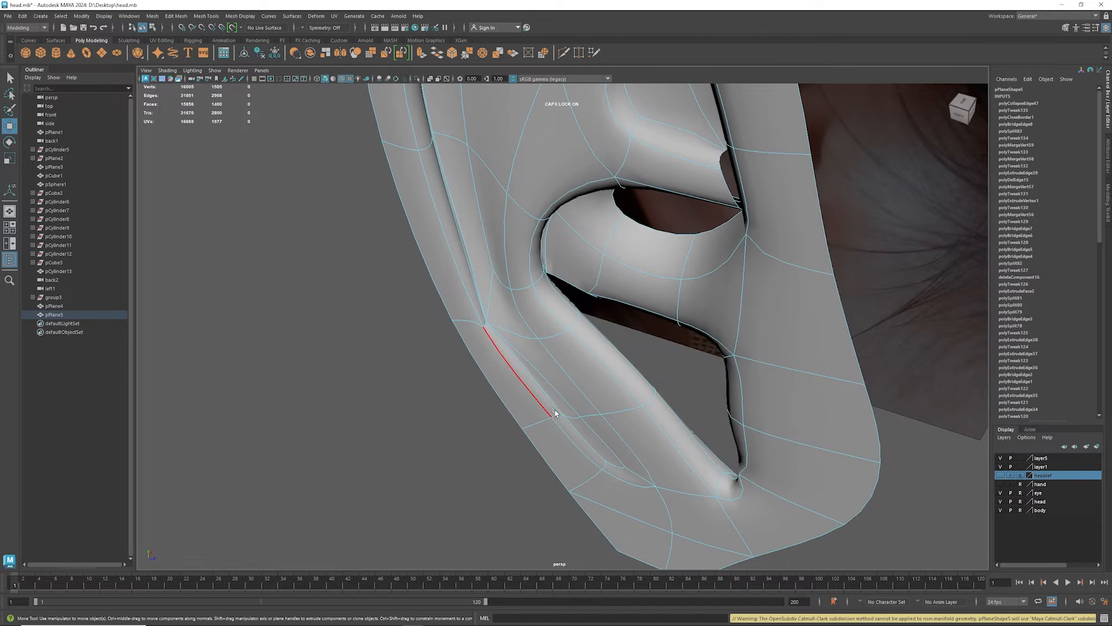
pyautogui.press('1')
# - Move the lower groove's long edge and the short edge across the outer rim slightly outward and down
pyautogui.click(484, 330)
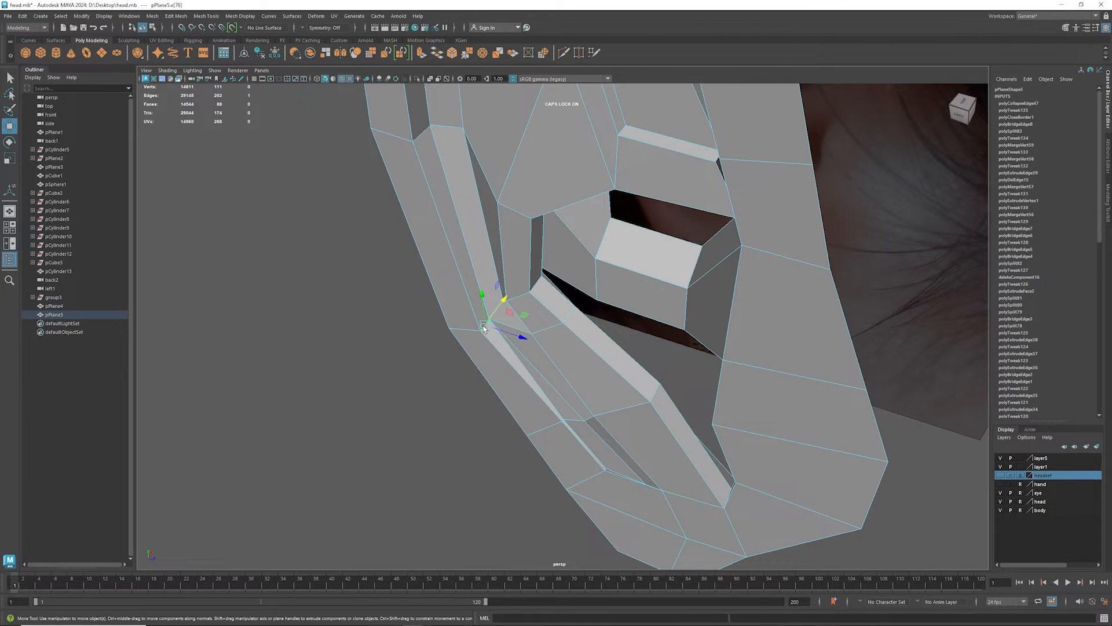
pyautogui.click(583, 444)
pyautogui.moveTo(620, 436); pyautogui.dragTo(610, 444)
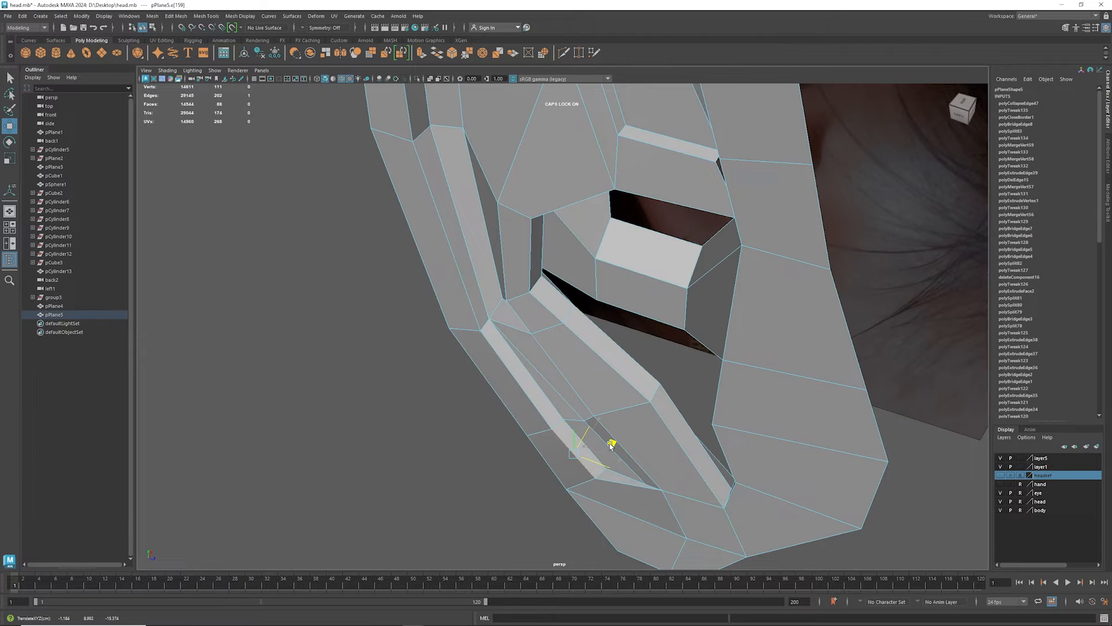
pyautogui.press('3')
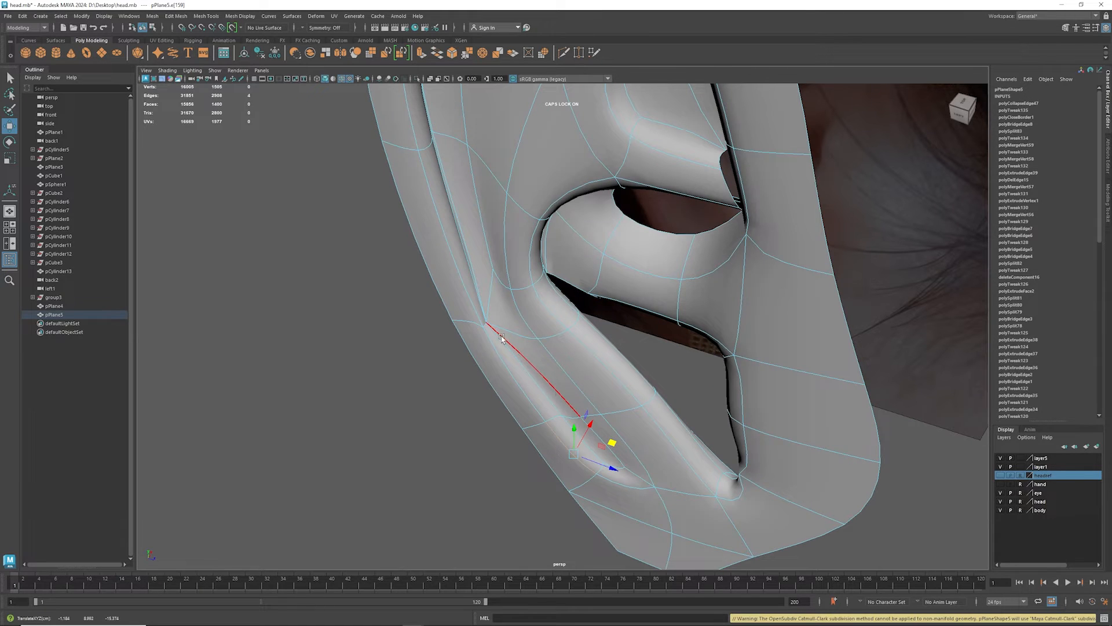
pyautogui.click(463, 321)
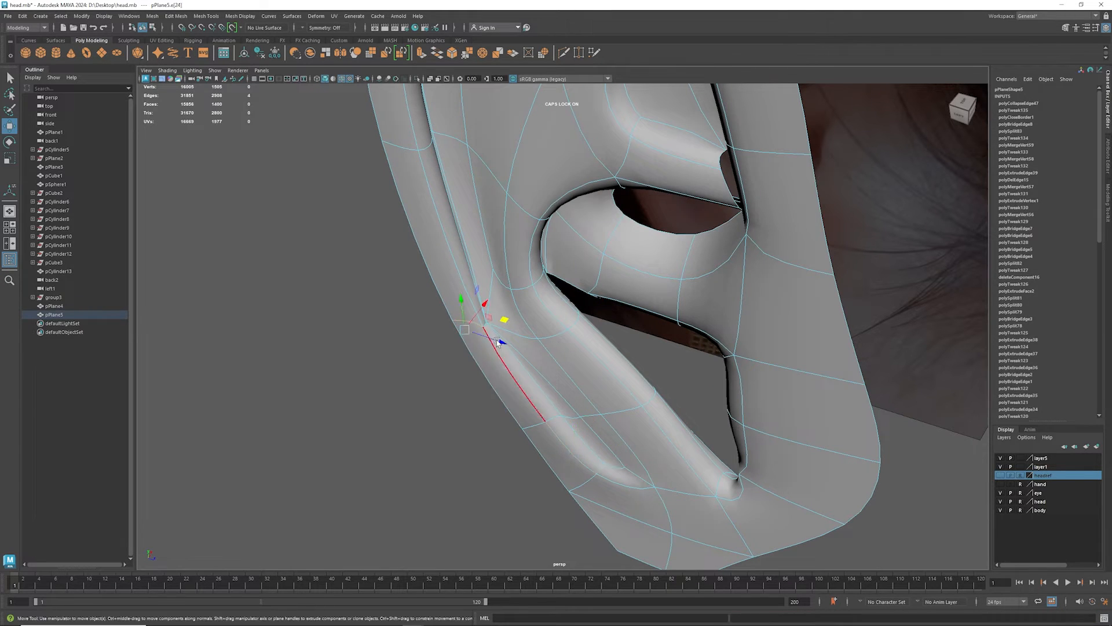
pyautogui.moveTo(497, 341)
pyautogui.mouseDown()
pyautogui.moveTo(503, 330)
pyautogui.moveTo(486, 331)
pyautogui.moveTo(494, 334)
pyautogui.mouseUp()
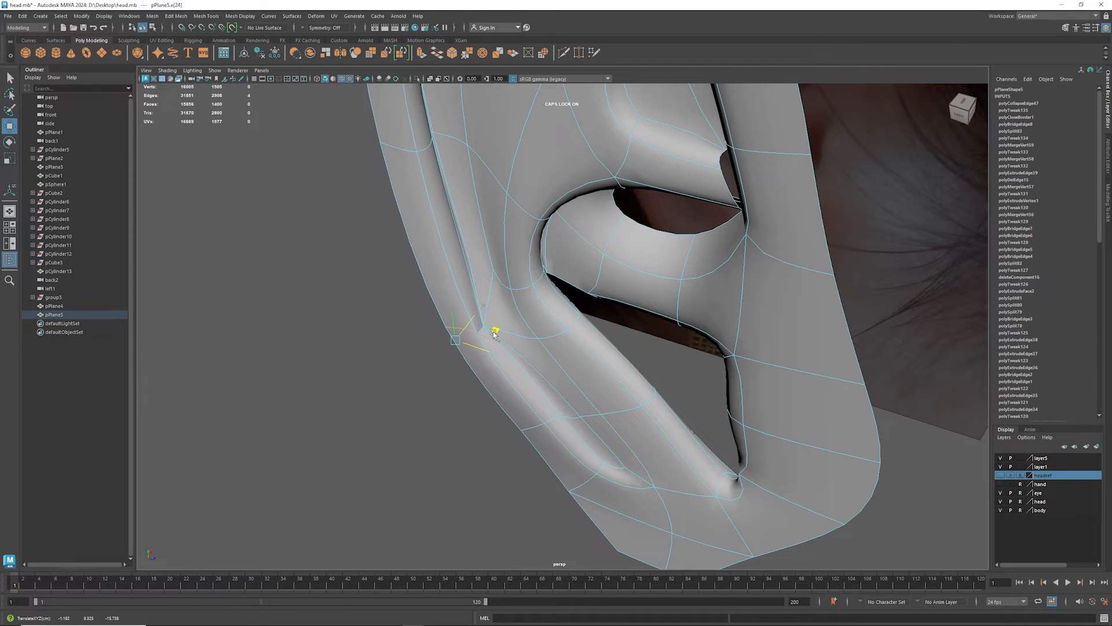
# - Extrude the border edges around the ear's outer rim toward the head, leaving out the front border edges
pyautogui.keyDown('alt'); pyautogui.moveTo(600, 253); pyautogui.dragTo(591, 309); pyautogui.keyUp('alt')
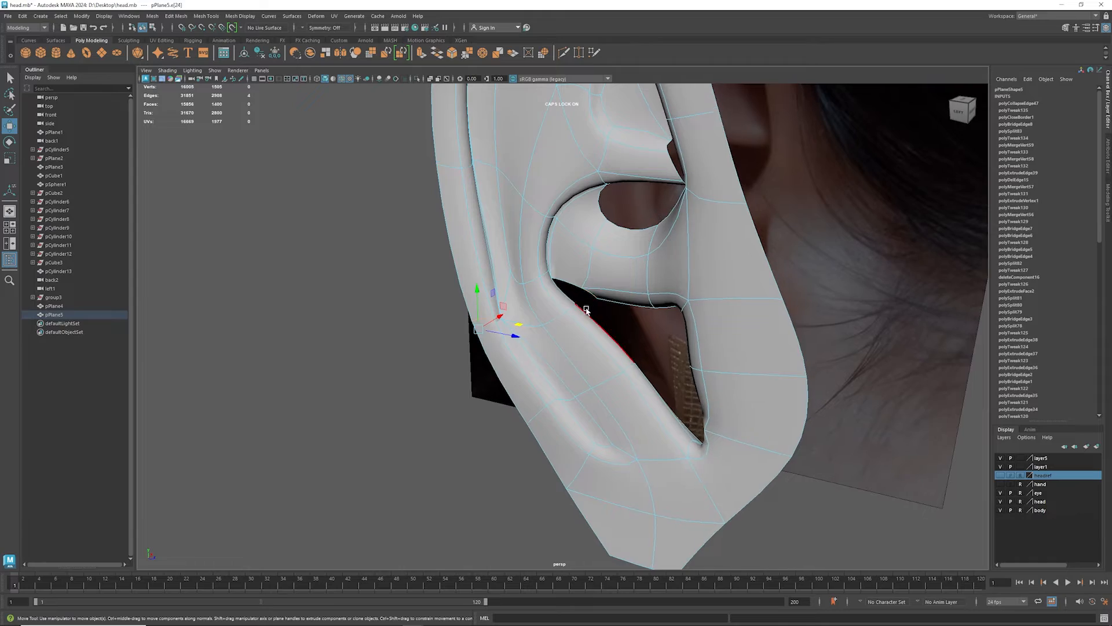
pyautogui.scroll(4, 603, 272)
pyautogui.keyDown('alt'); pyautogui.moveTo(617, 238); pyautogui.dragTo(569, 521); pyautogui.keyUp('alt')
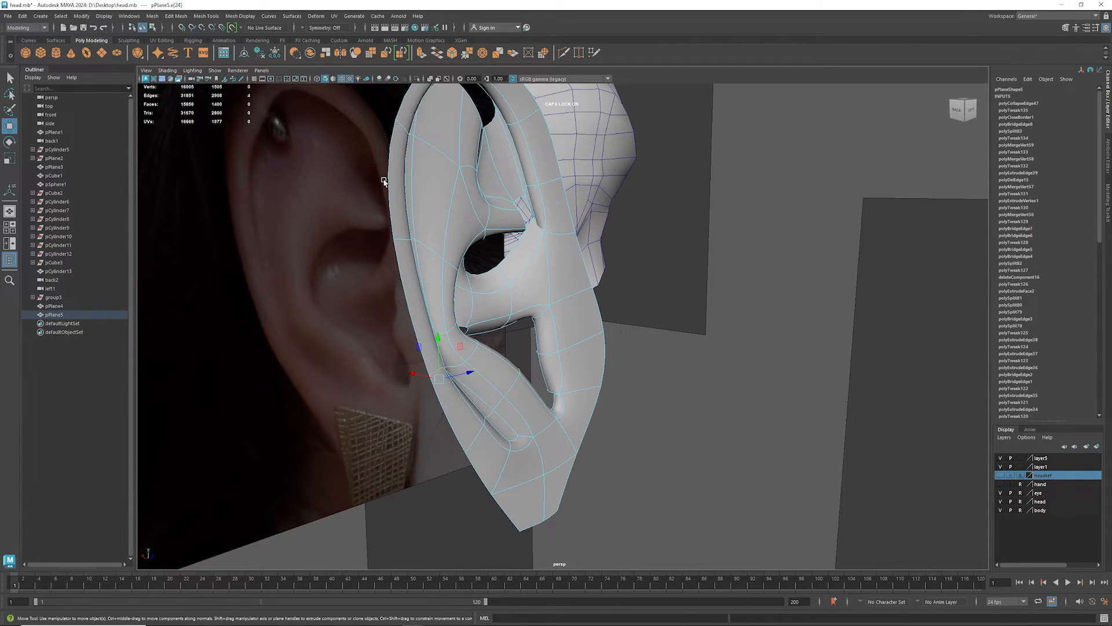
pyautogui.keyDown('alt'); pyautogui.moveTo(434, 280); pyautogui.dragTo(423, 306); pyautogui.keyUp('alt')
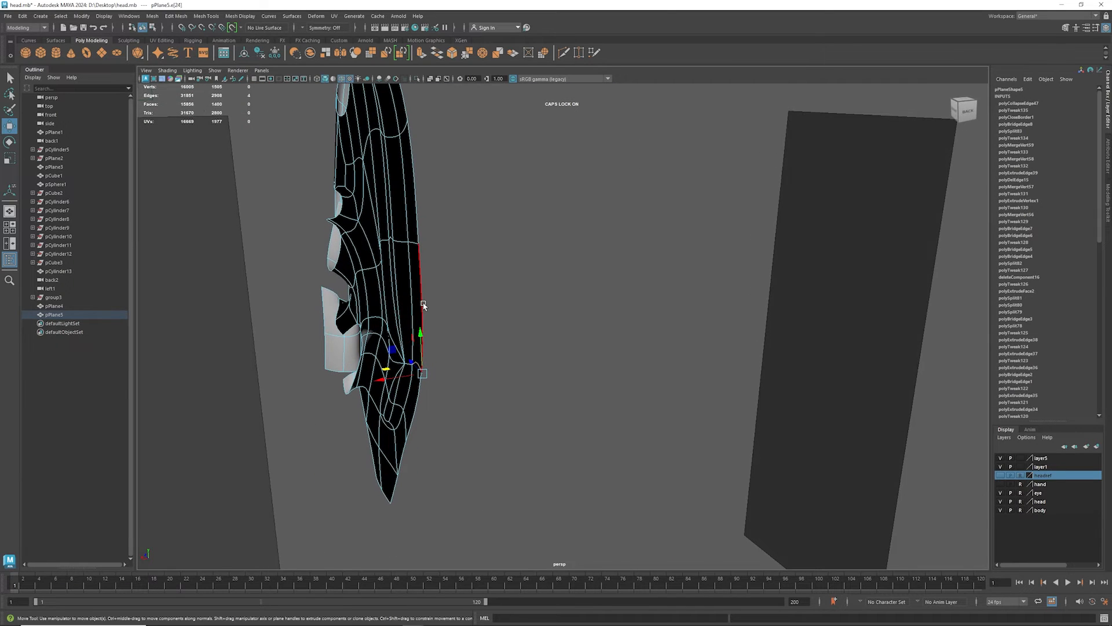
pyautogui.press('1')
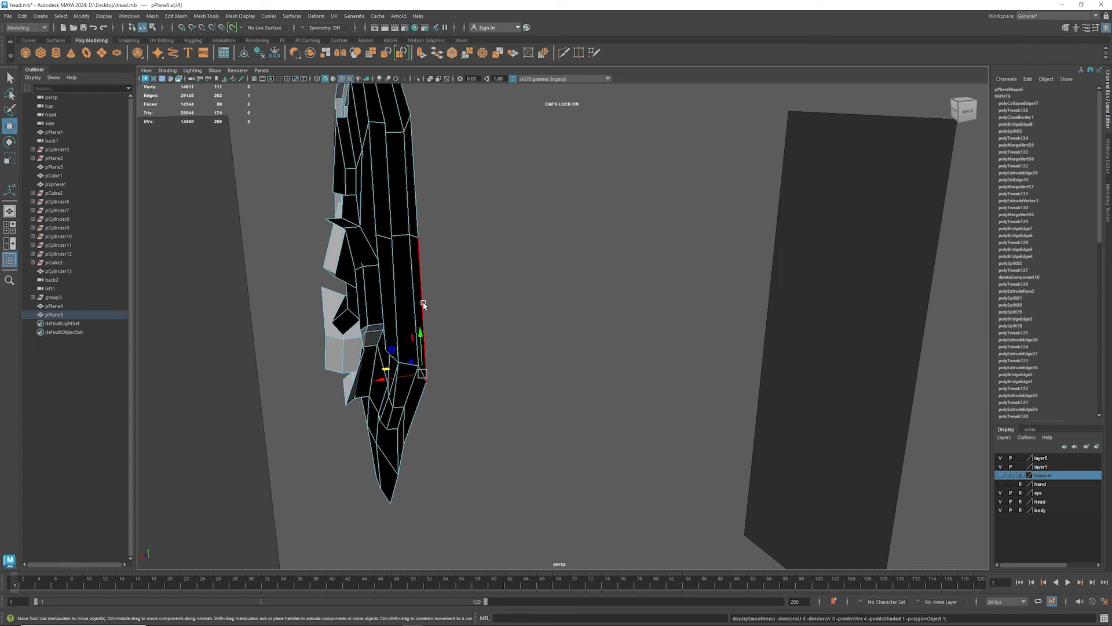
pyautogui.keyDown('alt'); pyautogui.moveTo(422, 306); pyautogui.dragTo(424, 356); pyautogui.keyUp('alt')
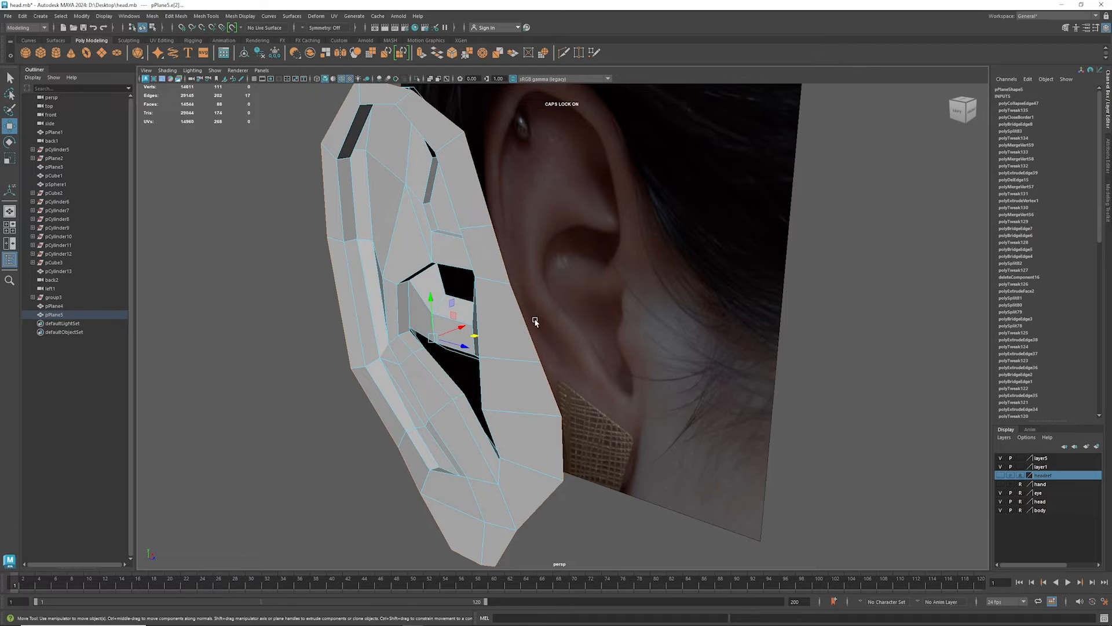
pyautogui.keyDown('ctrl'); pyautogui.moveTo(666, 304); pyautogui.dragTo(529, 498); pyautogui.keyUp('ctrl')
pyautogui.keyDown('alt'); pyautogui.moveTo(429, 402); pyautogui.dragTo(433, 401); pyautogui.keyUp('alt')
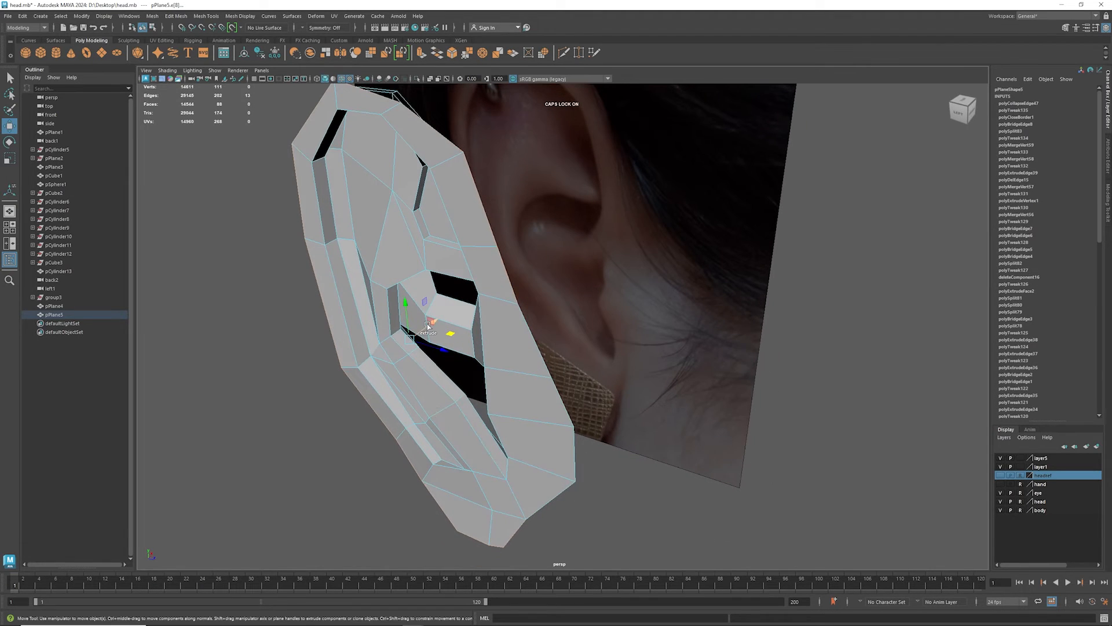
pyautogui.keyDown('shift'); pyautogui.moveTo(429, 327); pyautogui.dragTo(538, 358); pyautogui.keyUp('shift')
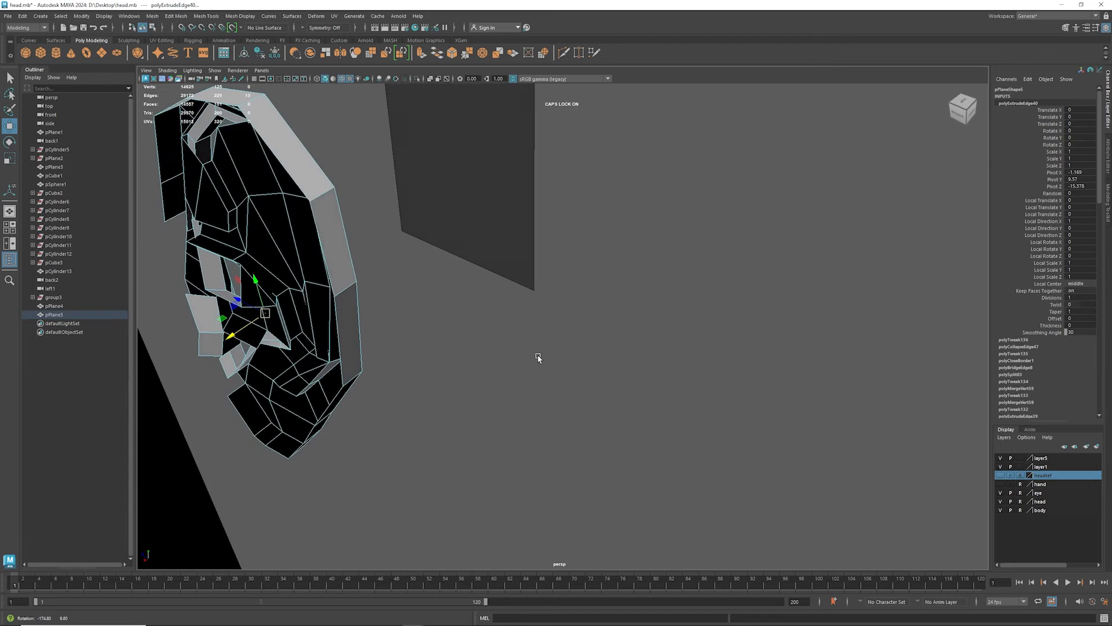
# - Extrude the rim's back border edges two more times to build the back of the ear
pyautogui.keyDown('alt'); pyautogui.moveTo(301, 352); pyautogui.dragTo(551, 374, button='middle'); pyautogui.keyUp('alt')
pyautogui.keyDown('alt'); pyautogui.moveTo(551, 375); pyautogui.dragTo(494, 396); pyautogui.keyUp('alt')
pyautogui.press('r')
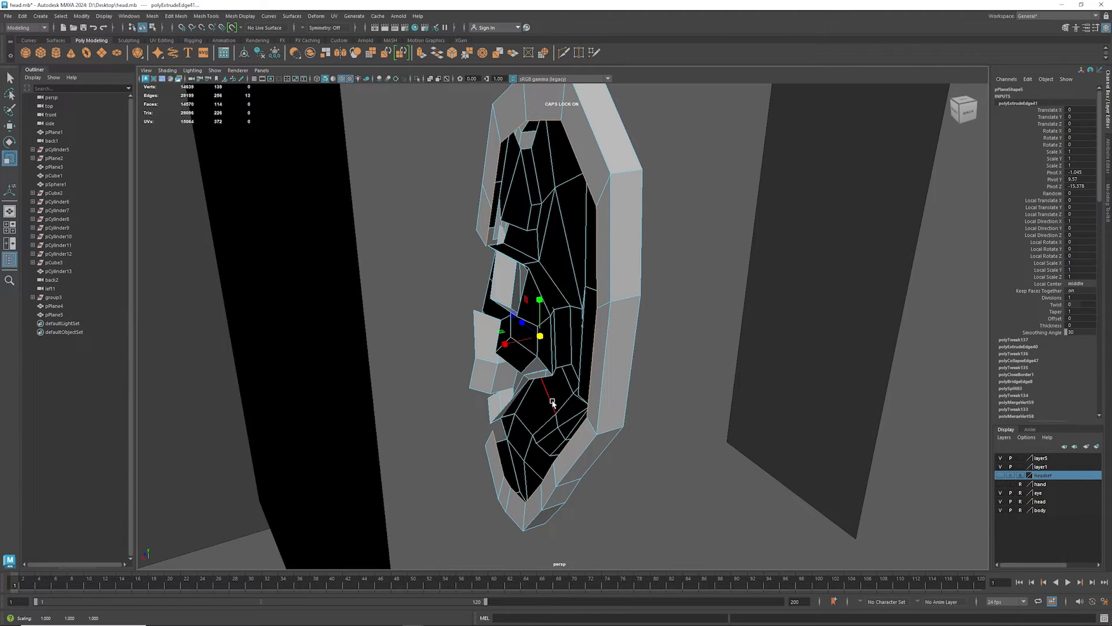
pyautogui.press('w')
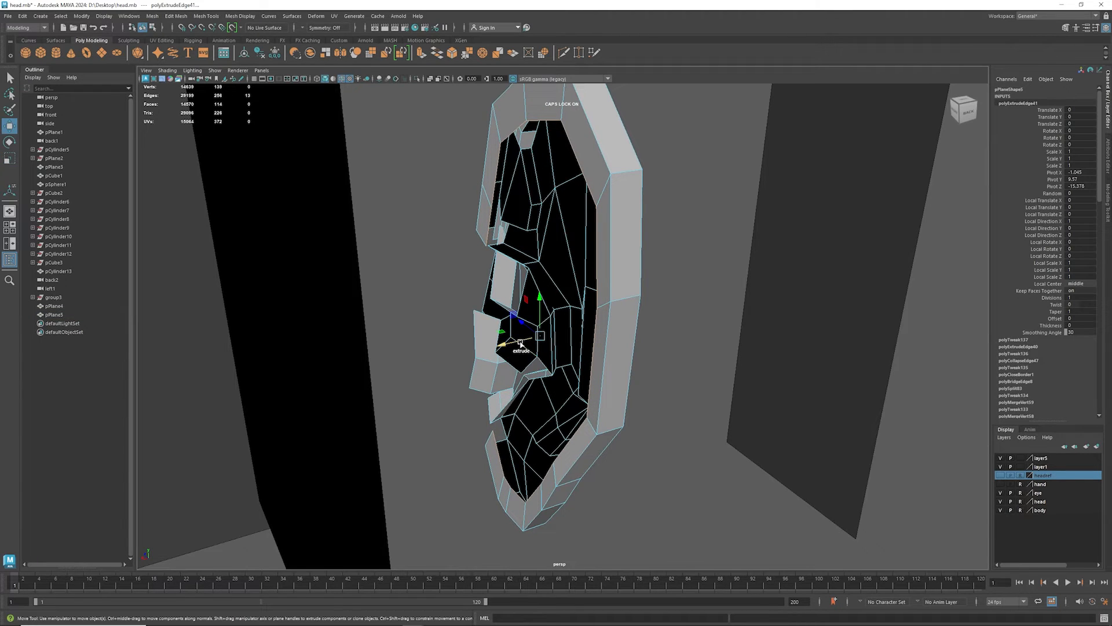
pyautogui.moveTo(520, 343)
pyautogui.keyDown('shift'); pyautogui.mouseDown()
pyautogui.moveTo(493, 355)
pyautogui.moveTo(501, 350)
pyautogui.mouseUp(); pyautogui.keyUp('shift')
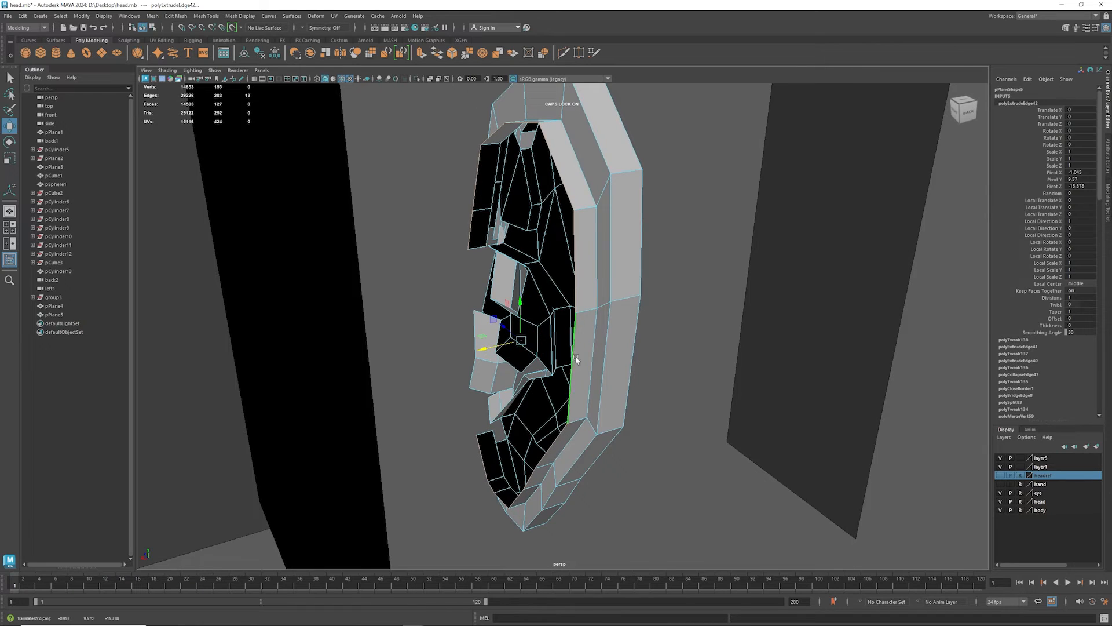
# - Bridge a pair of opposing edges across the lower concha opening, working from the inside of the ear
pyautogui.keyDown('alt'); pyautogui.moveTo(576, 359); pyautogui.dragTo(394, 345); pyautogui.keyUp('alt')
pyautogui.scroll(4, 534, 401)
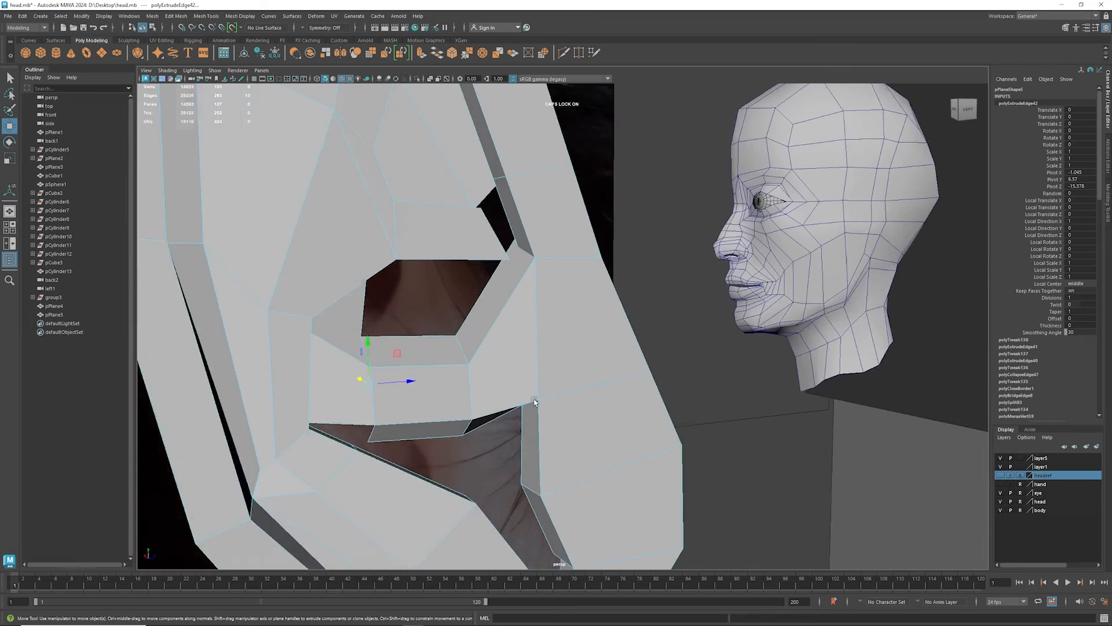
pyautogui.keyDown('alt'); pyautogui.moveTo(535, 401); pyautogui.dragTo(457, 340); pyautogui.keyUp('alt')
pyautogui.click(853, 289)
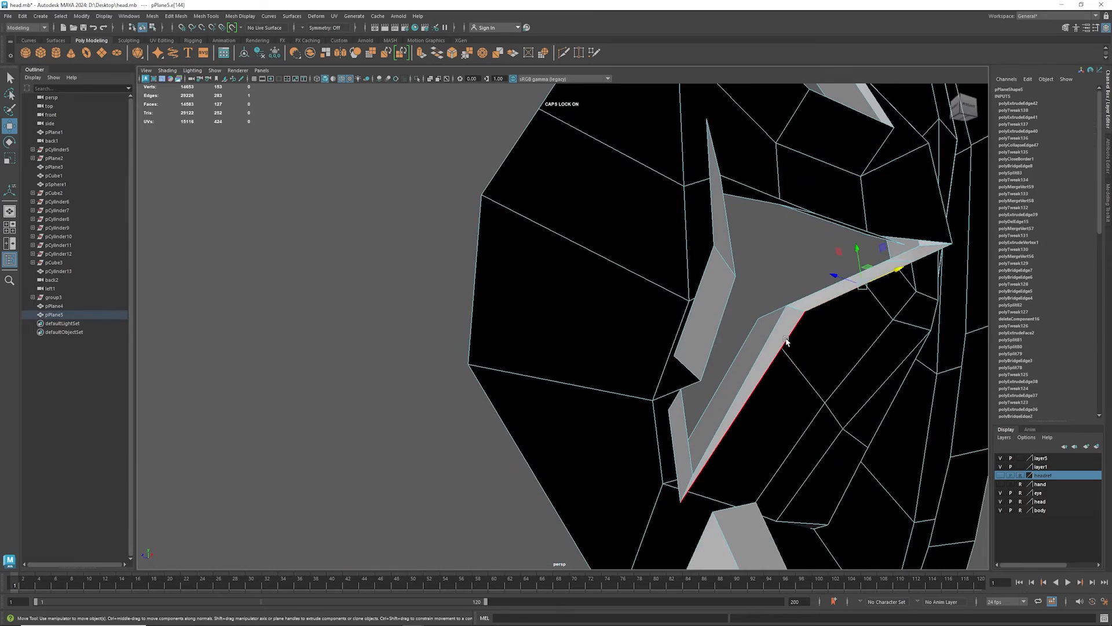
pyautogui.keyDown('shift'); pyautogui.click(790, 353); pyautogui.keyUp('shift')
pyautogui.keyDown('alt'); pyautogui.moveTo(668, 351); pyautogui.dragTo(684, 381); pyautogui.keyUp('alt')
pyautogui.click(676, 372)
pyautogui.keyDown('alt'); pyautogui.moveTo(787, 390); pyautogui.dragTo(658, 412); pyautogui.keyUp('alt')
pyautogui.keyDown('shift'); pyautogui.click(740, 254); pyautogui.keyUp('shift')
pyautogui.press('g')
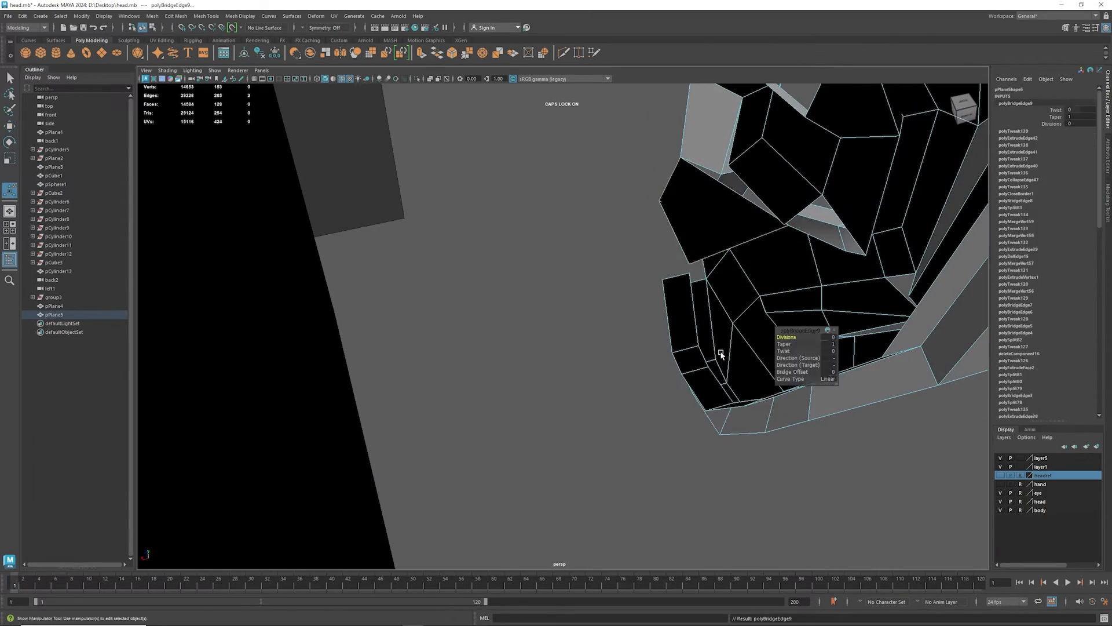
# - Bridge the next pair of opposing edges in the lower concha opening and fill the small hole beside them
pyautogui.keyDown('alt'); pyautogui.moveTo(723, 355); pyautogui.dragTo(843, 278); pyautogui.keyUp('alt')
pyautogui.click(310, 371)
pyautogui.keyDown('shift'); pyautogui.click(331, 369); pyautogui.keyUp('shift')
pyautogui.press('g')
pyautogui.doubleClick(325, 383)
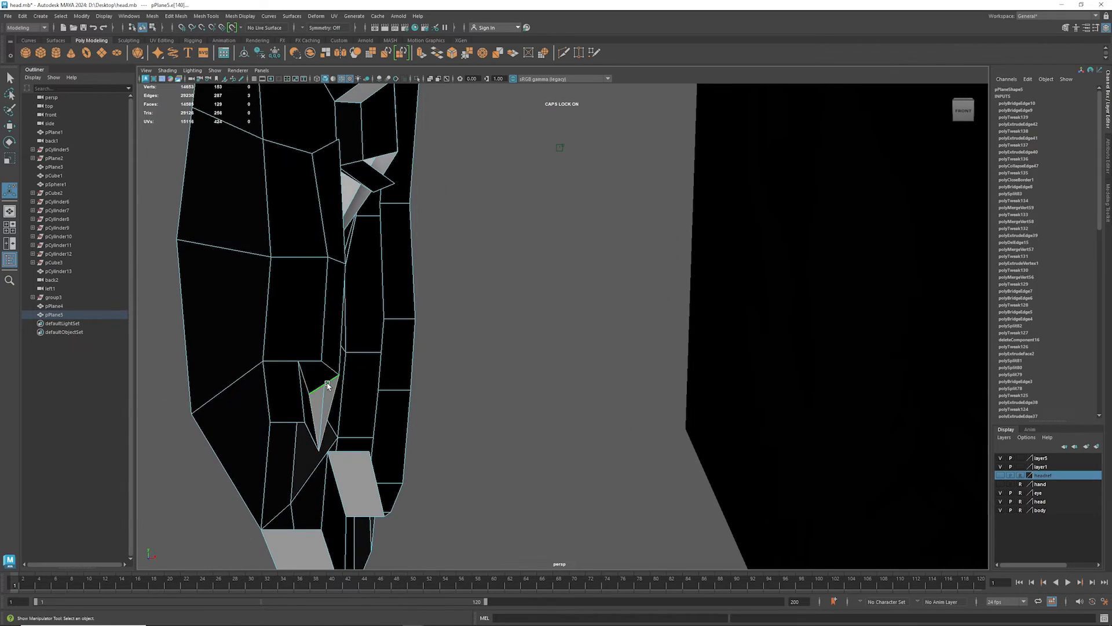
pyautogui.keyDown('shift'); pyautogui.moveTo(326, 384); pyautogui.dragTo(315, 497, button='right'); pyautogui.keyUp('shift')
# - Bridge two more pairs of opposing edges to close the gap beneath the concha shelf
pyautogui.keyDown('alt'); pyautogui.moveTo(221, 381); pyautogui.dragTo(279, 371); pyautogui.keyUp('alt')
pyautogui.keyDown('alt'); pyautogui.moveTo(463, 365); pyautogui.dragTo(545, 359); pyautogui.keyUp('alt')
pyautogui.click(455, 362)
pyautogui.keyDown('shift'); pyautogui.click(457, 269); pyautogui.keyUp('shift')
pyautogui.keyDown('shift'); pyautogui.moveTo(450, 296); pyautogui.dragTo(436, 384, button='right'); pyautogui.keyUp('shift')
pyautogui.keyDown('alt'); pyautogui.moveTo(435, 383); pyautogui.dragTo(293, 305); pyautogui.keyUp('alt')
pyautogui.click(489, 321)
pyautogui.keyDown('shift'); pyautogui.click(293, 301); pyautogui.keyUp('shift')
pyautogui.keyDown('shift'); pyautogui.moveTo(294, 308); pyautogui.dragTo(279, 411, button='right'); pyautogui.keyUp('shift')
pyautogui.keyDown('alt'); pyautogui.moveTo(304, 331); pyautogui.dragTo(469, 384, button='middle'); pyautogui.keyUp('alt')
# - Fill the hole beneath the shelf's outer corner and bridge two side edges of the upper concha opening
pyautogui.click(336, 319)
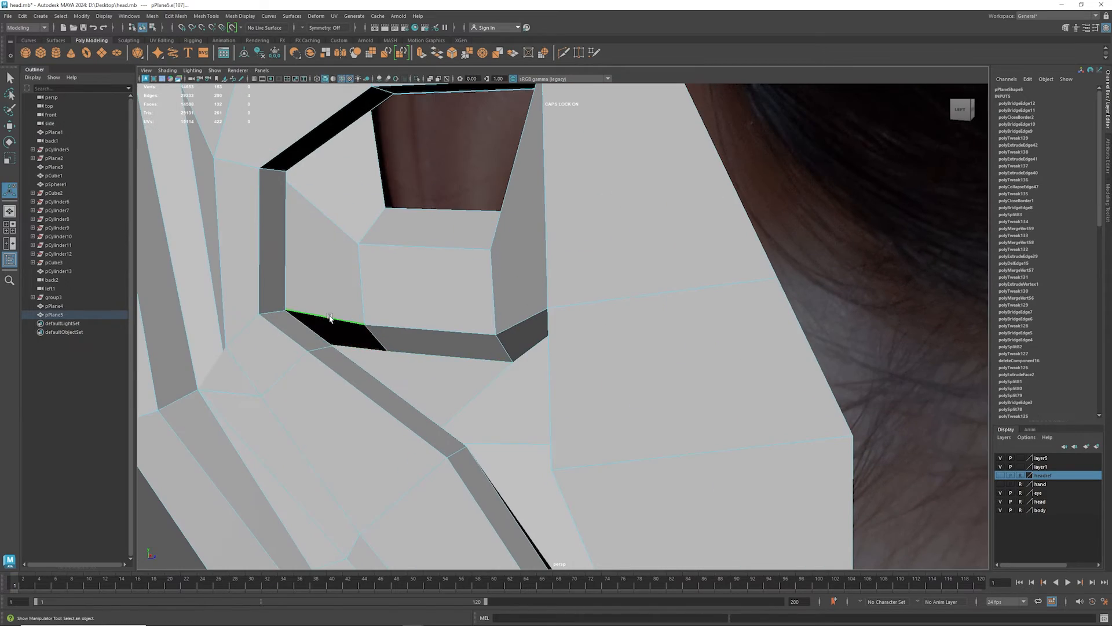
pyautogui.keyDown('shift'); pyautogui.moveTo(332, 320); pyautogui.dragTo(313, 431, button='right'); pyautogui.keyUp('shift')
pyautogui.keyDown('alt'); pyautogui.moveTo(317, 439); pyautogui.dragTo(334, 467); pyautogui.keyUp('alt')
pyautogui.keyDown('shift'); pyautogui.moveTo(642, 296); pyautogui.dragTo(632, 399, button='right'); pyautogui.keyUp('shift')
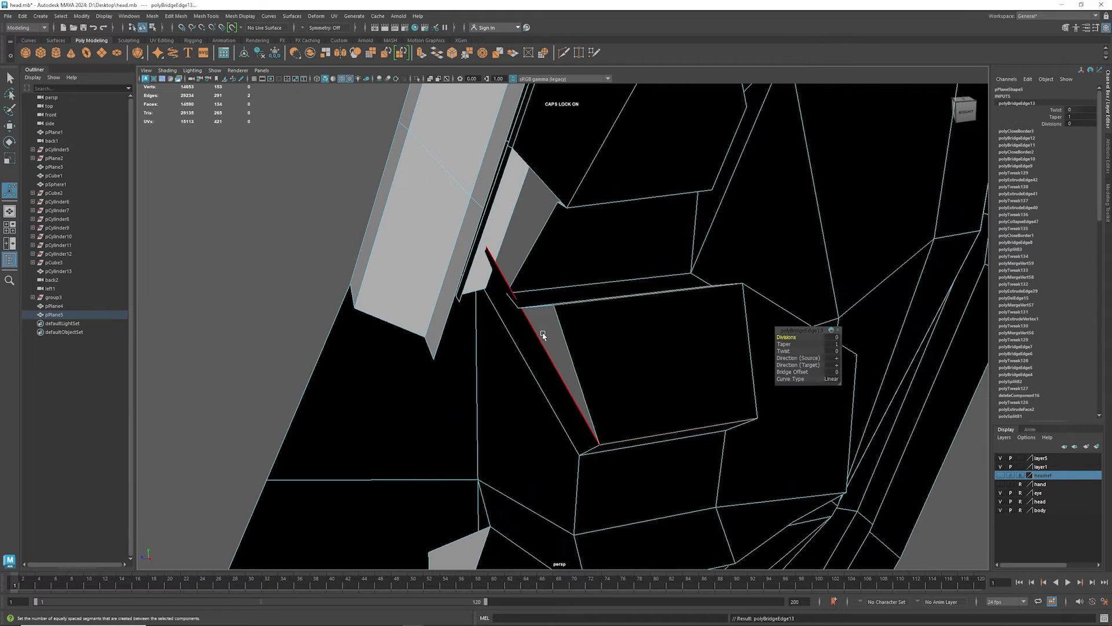
# - Merge the two loose vertex pairs at the side of the upper concha opening
pyautogui.keyDown('alt'); pyautogui.moveTo(544, 333); pyautogui.dragTo(499, 313); pyautogui.keyUp('alt')
pyautogui.moveTo(499, 312); pyautogui.dragTo(460, 270, button='right')
pyautogui.click(455, 254)
pyautogui.keyDown('shift'); pyautogui.click(464, 323); pyautogui.keyUp('shift')
pyautogui.keyDown('shift'); pyautogui.click(499, 326); pyautogui.keyUp('shift')
pyautogui.press('g')
# - Bridge two pairs of opposing edges across the remaining upper concha gap
pyautogui.keyDown('alt'); pyautogui.moveTo(479, 307); pyautogui.dragTo(488, 311); pyautogui.keyUp('alt')
pyautogui.moveTo(496, 304); pyautogui.dragTo(463, 358, button='right')
pyautogui.keyDown('alt'); pyautogui.moveTo(476, 341); pyautogui.dragTo(533, 270); pyautogui.keyUp('alt')
pyautogui.moveTo(515, 276); pyautogui.dragTo(485, 277, button='right')
pyautogui.click(522, 272)
pyautogui.moveTo(523, 273); pyautogui.dragTo(500, 271)
pyautogui.keyDown('shift'); pyautogui.click(478, 283); pyautogui.keyUp('shift')
pyautogui.press('g')
# - Fill the last open border hole in the upper concha
pyautogui.moveTo(478, 293)
pyautogui.keyDown('shift'); pyautogui.mouseDown(button='right')
pyautogui.moveTo(474, 259)
pyautogui.moveTo(509, 262)
pyautogui.moveTo(509, 250)
pyautogui.moveTo(492, 288)
pyautogui.mouseUp(button='right'); pyautogui.keyUp('shift')
pyautogui.click(534, 270)
pyautogui.doubleClick(494, 288)
pyautogui.keyDown('alt'); pyautogui.moveTo(492, 288); pyautogui.dragTo(570, 349); pyautogui.keyUp('alt')
# - Select the edges bordering the small gap on the inside of the ear's upper rim
pyautogui.click(489, 379)
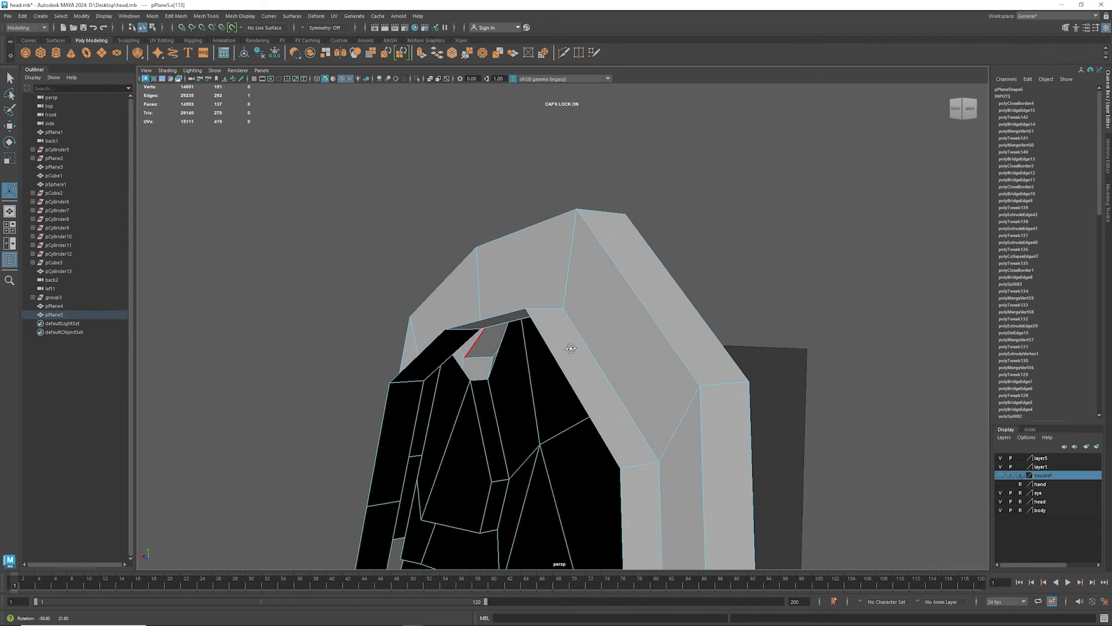
pyautogui.keyDown('shift'); pyautogui.click(500, 343); pyautogui.keyUp('shift')
pyautogui.keyDown('shift'); pyautogui.moveTo(502, 346); pyautogui.dragTo(499, 355, button='right'); pyautogui.keyUp('shift')
pyautogui.click(468, 368)
pyautogui.scroll(3, 461, 371)
pyautogui.keyDown('alt'); pyautogui.moveTo(443, 400); pyautogui.dragTo(403, 394); pyautogui.keyUp('alt')
pyautogui.doubleClick(401, 429)
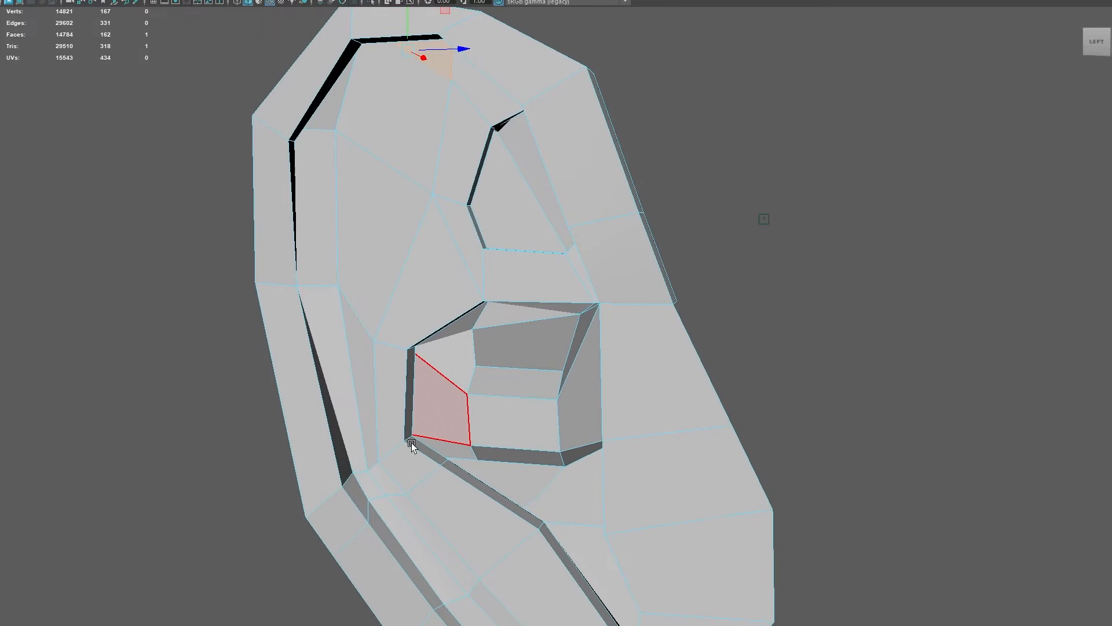
# - Cut a new edge line with Multi-Cut from the top inner face down alongside the rim groove to the groove's lower corner vertex
pyautogui.keyDown('alt'); pyautogui.moveTo(405, 445); pyautogui.dragTo(366, 486); pyautogui.keyUp('alt')
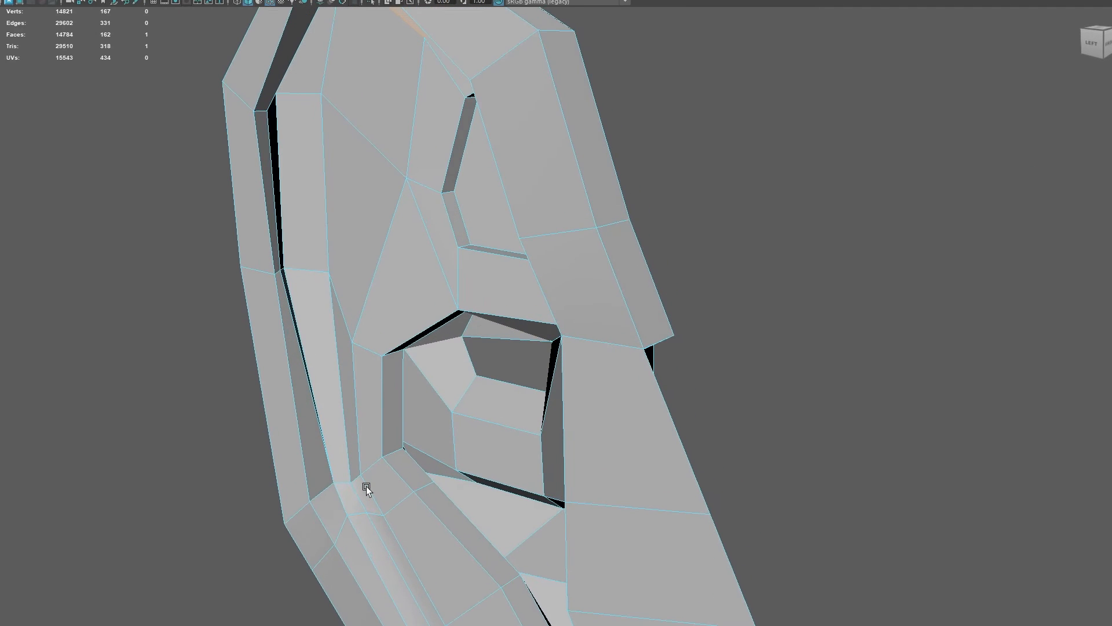
pyautogui.press('3')
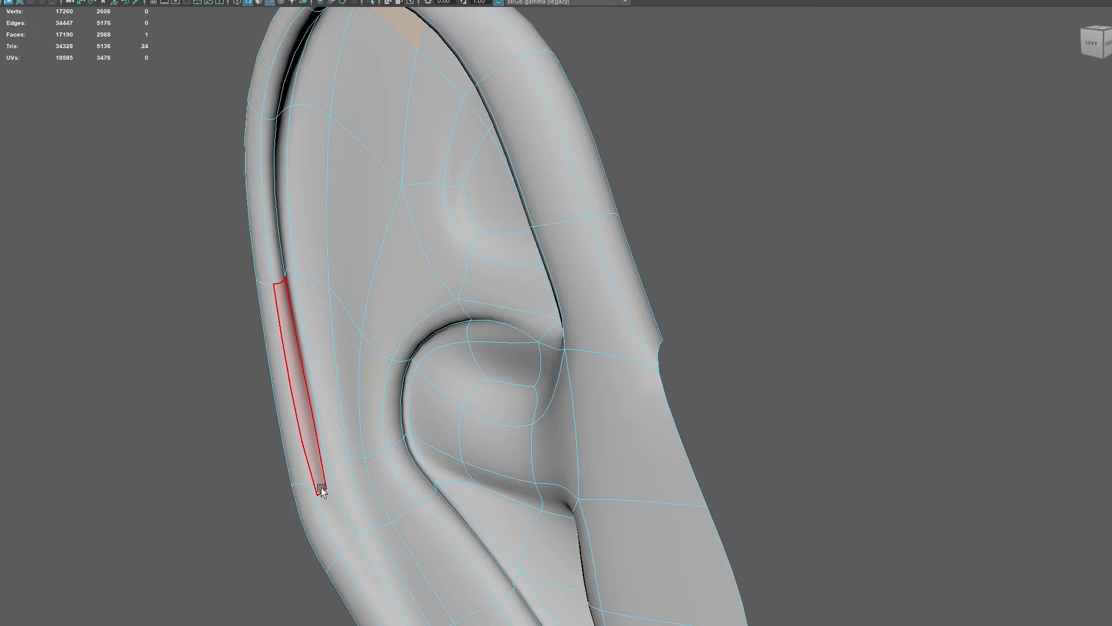
pyautogui.press('1')
pyautogui.keyDown('alt'); pyautogui.moveTo(390, 447); pyautogui.dragTo(427, 410); pyautogui.keyUp('alt')
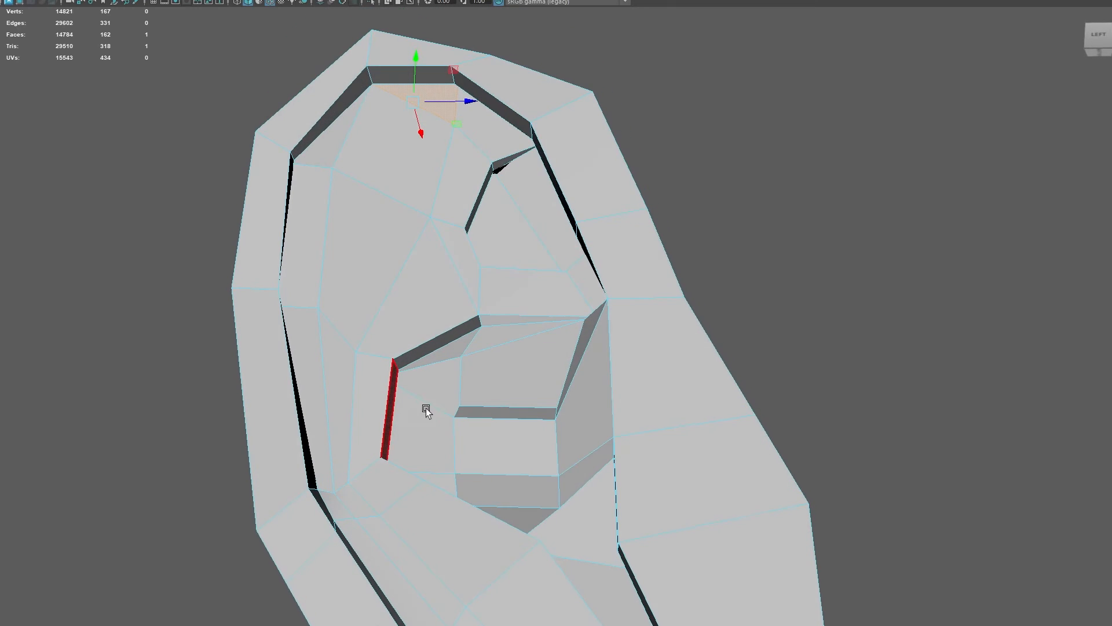
pyautogui.keyDown('shift'); pyautogui.rightClick(424, 235); pyautogui.keyUp('shift')
pyautogui.moveTo(424, 234)
pyautogui.keyDown('shift'); pyautogui.mouseDown(button='right')
pyautogui.moveTo(394, 221)
pyautogui.moveTo(366, 237)
pyautogui.mouseUp(button='right'); pyautogui.keyUp('shift')
pyautogui.click(411, 103)
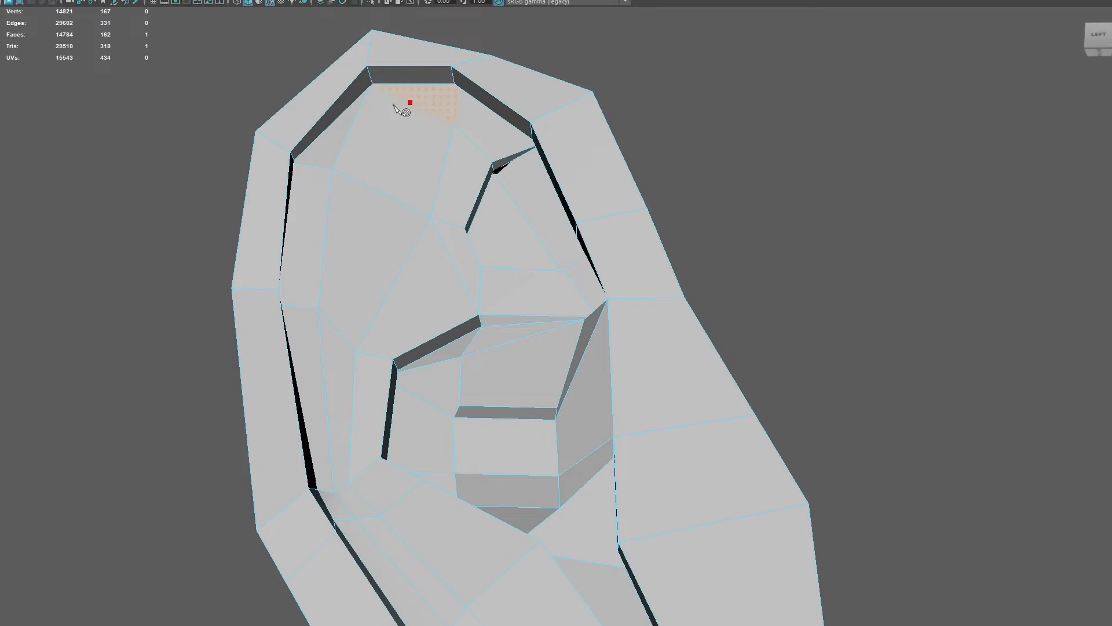
pyautogui.click(356, 123)
pyautogui.click(315, 166)
pyautogui.keyDown('alt'); pyautogui.moveTo(315, 168); pyautogui.dragTo(313, 429); pyautogui.keyUp('alt')
pyautogui.click(305, 292)
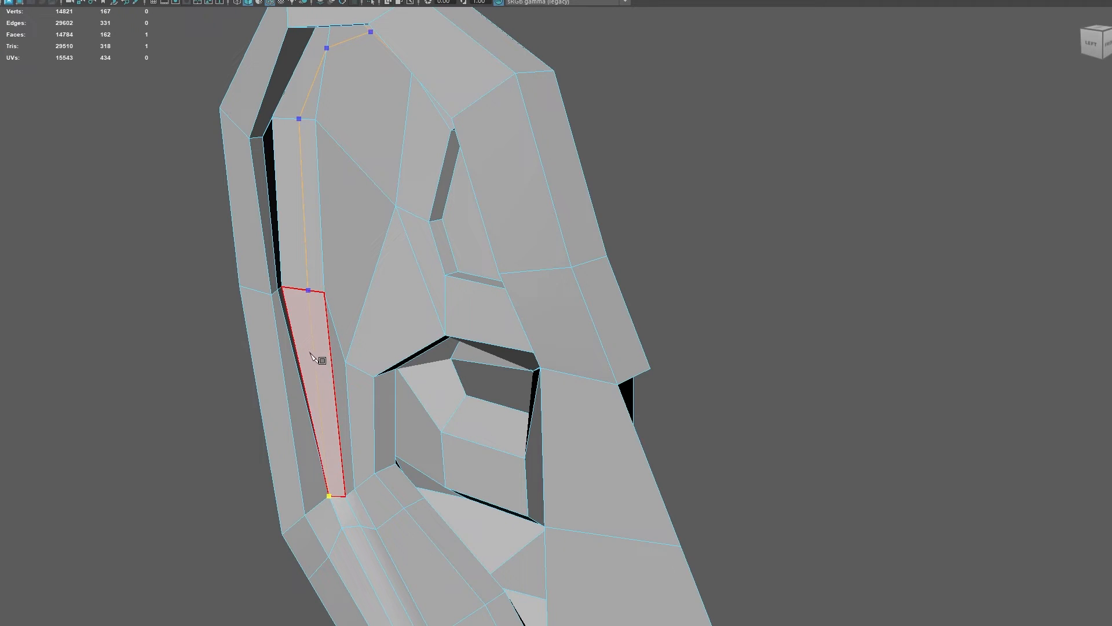
pyautogui.press('q')
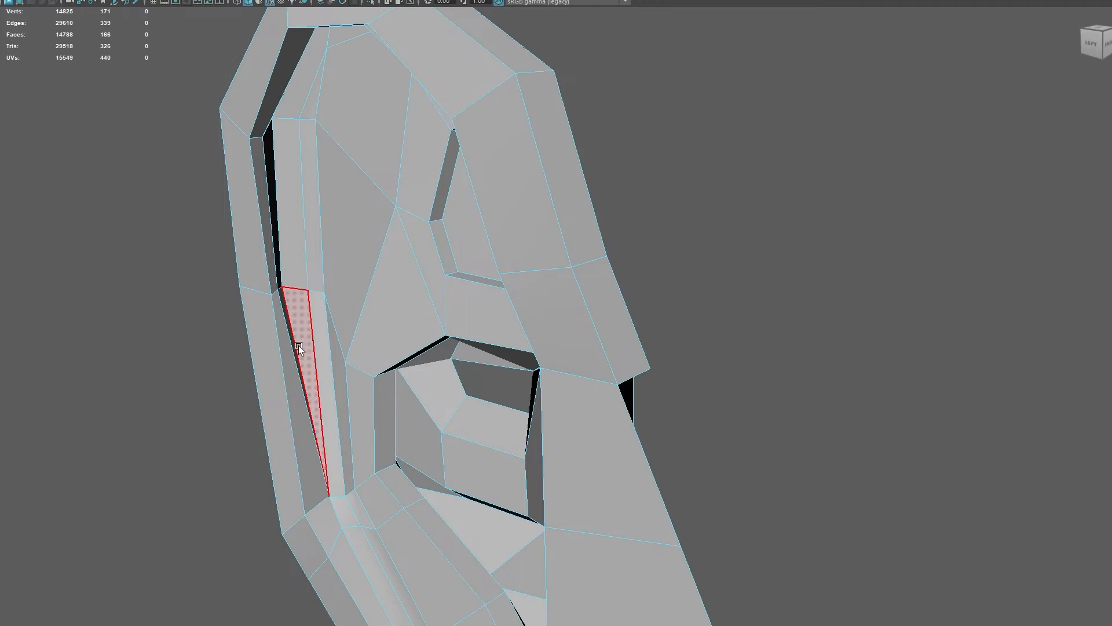
# - Delete the redundant edge running beside the lower part of the rim groove and check the ear in smooth preview
pyautogui.moveTo(300, 346); pyautogui.dragTo(296, 311, button='right')
pyautogui.click(293, 345)
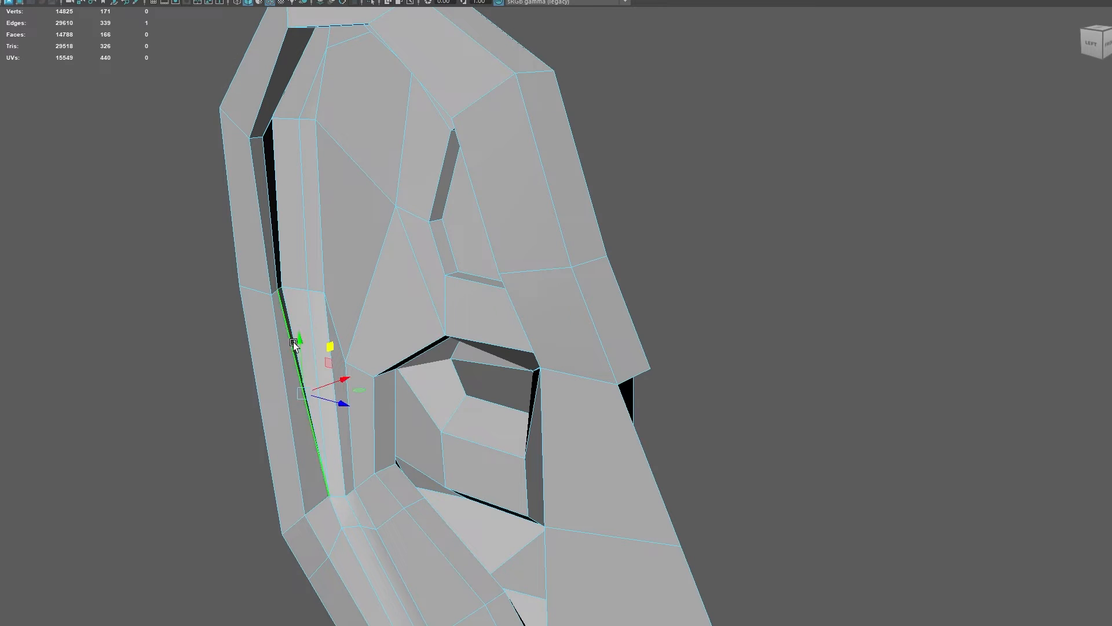
pyautogui.click(290, 310)
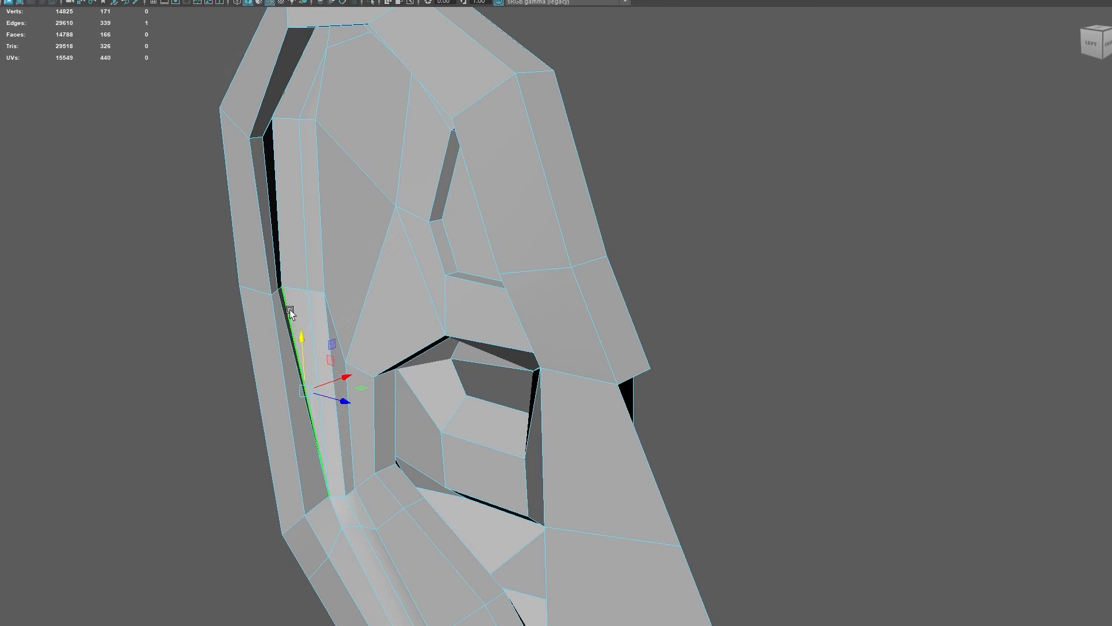
pyautogui.press('Delete')
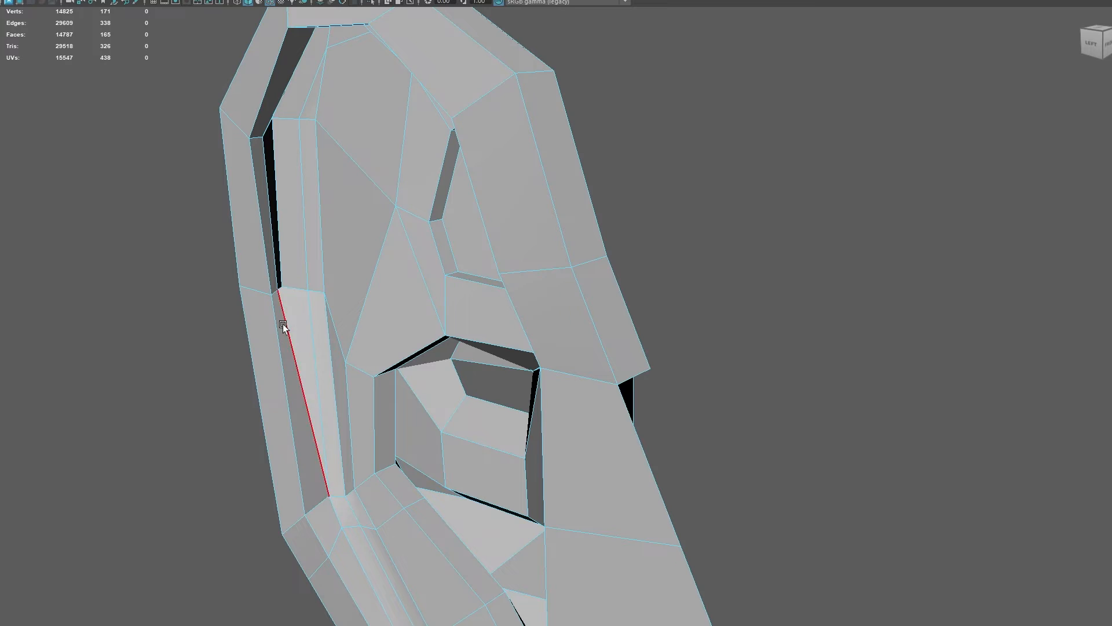
pyautogui.press('3')
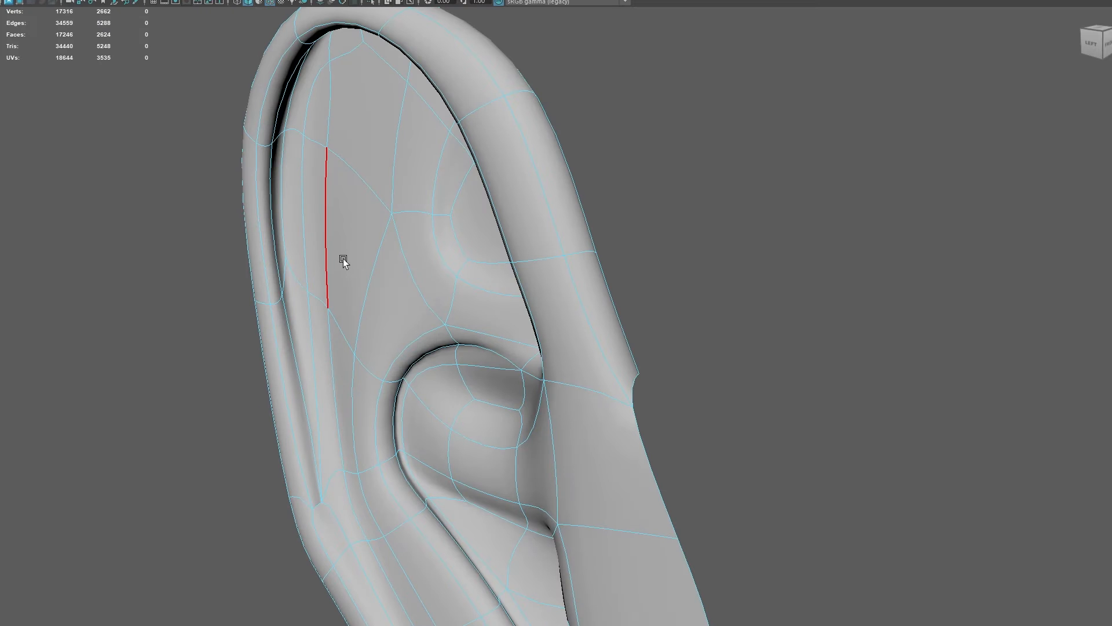
pyautogui.press('1')
# - Collapse the two short edges near the upper end of the new cut into one vertex and check the smoothed surface
pyautogui.scroll(3, 359, 145)
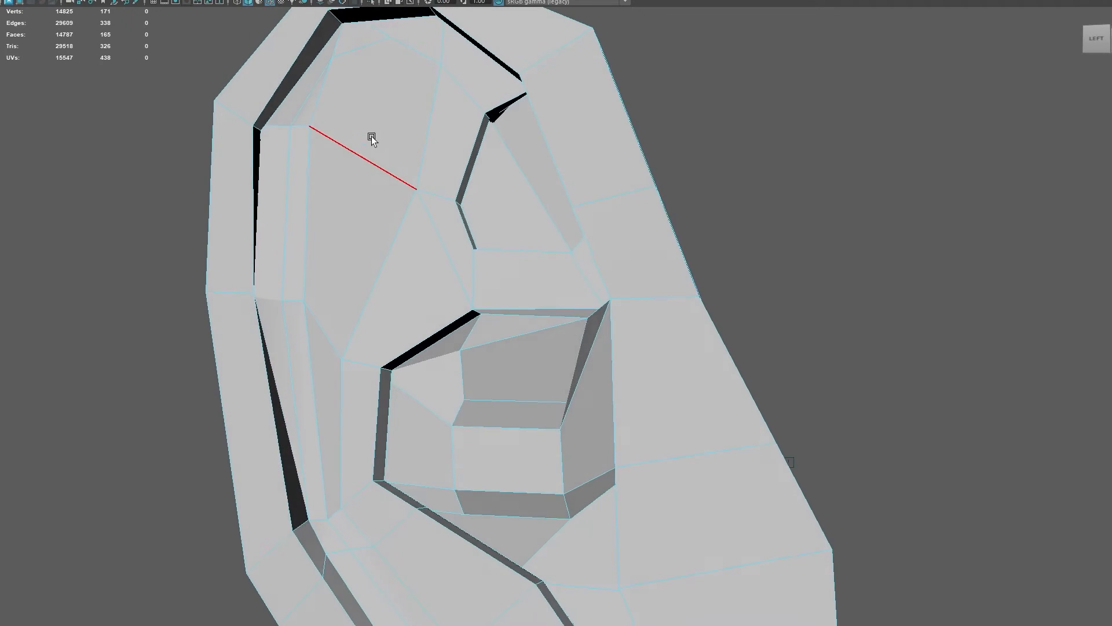
pyautogui.click(325, 94)
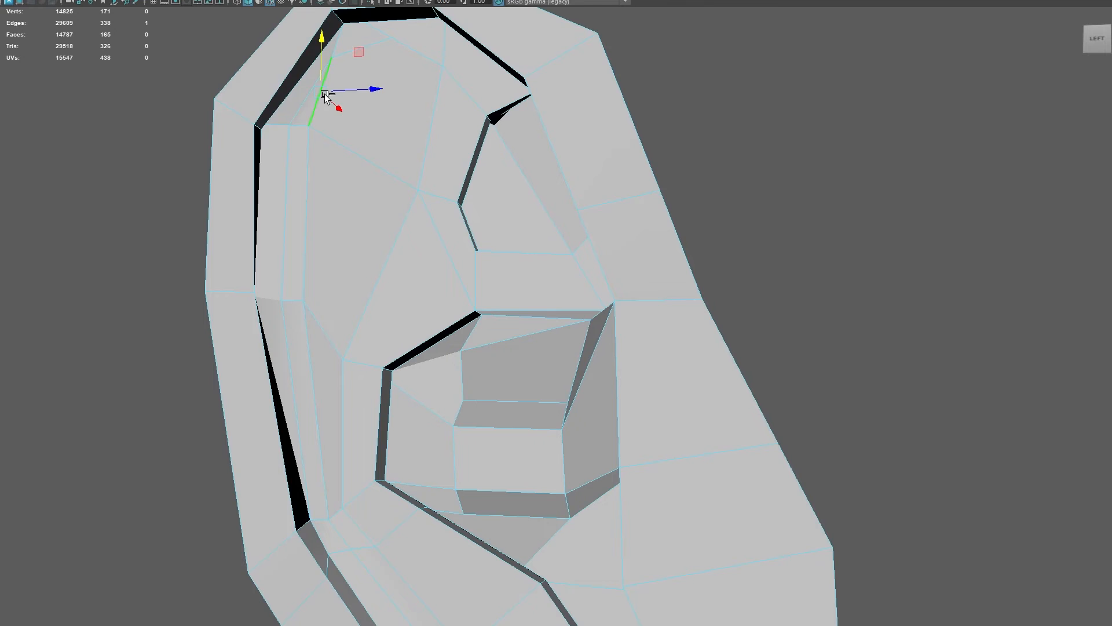
pyautogui.keyDown('shift'); pyautogui.rightClick(325, 96); pyautogui.keyUp('shift')
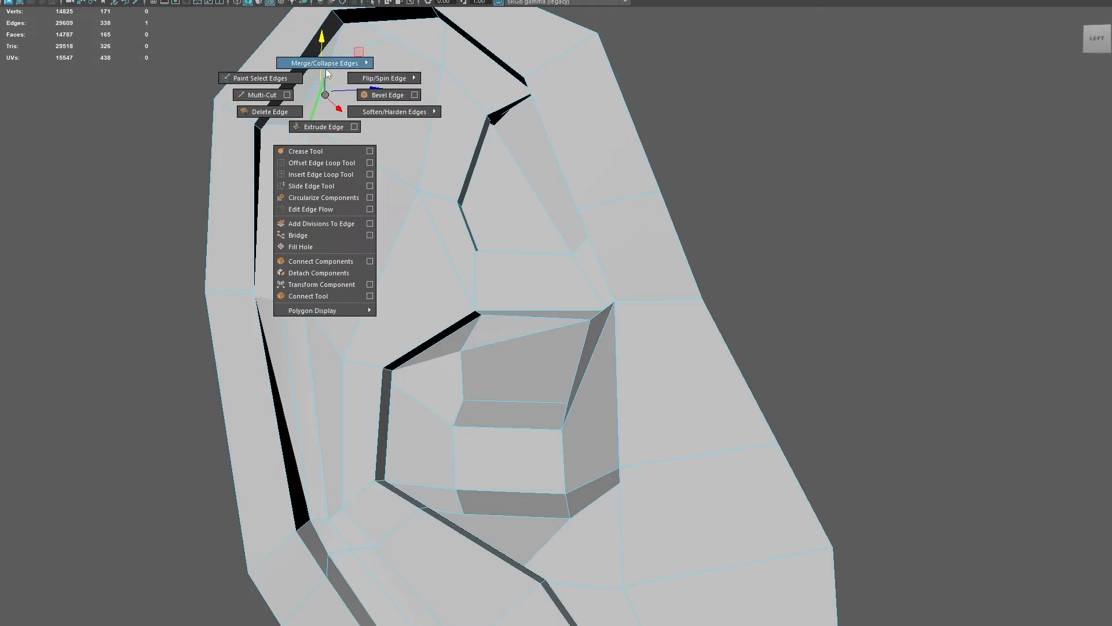
pyautogui.moveTo(329, 54)
pyautogui.click(396, 53)
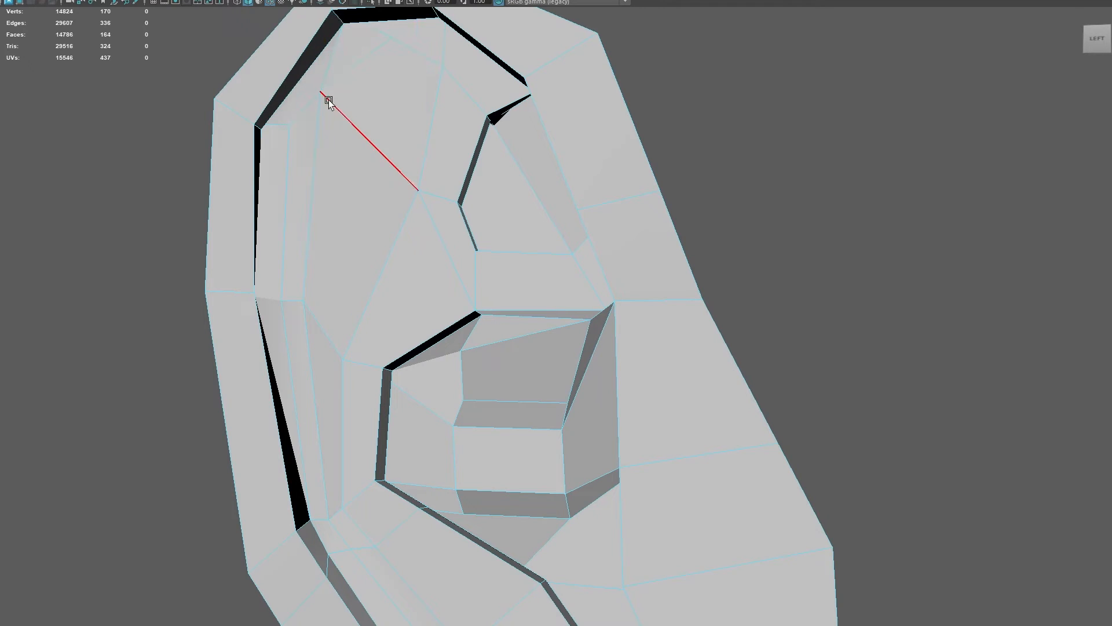
pyautogui.click(364, 60)
pyautogui.press('Delete')
pyautogui.keyDown('alt'); pyautogui.moveTo(375, 175); pyautogui.dragTo(338, 185); pyautogui.keyUp('alt')
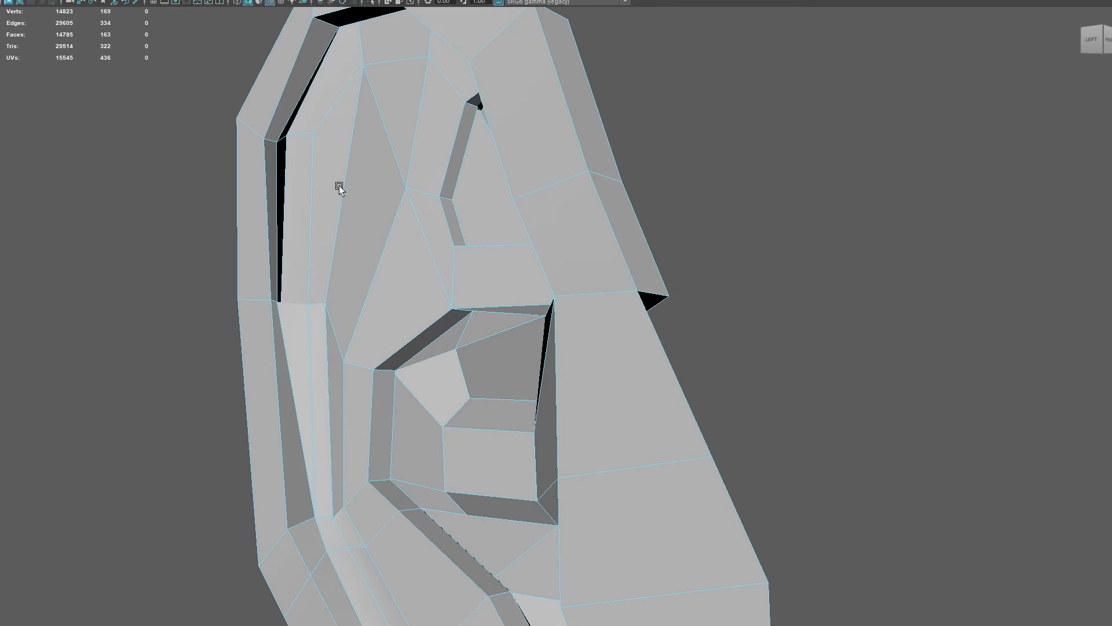
pyautogui.press('3')
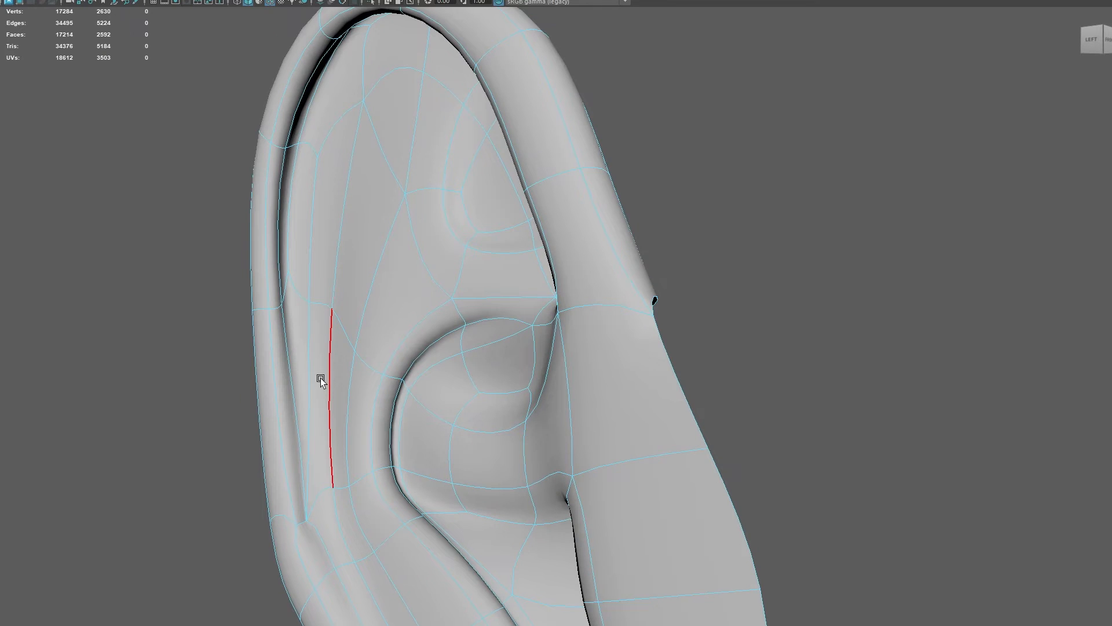
pyautogui.press('1')
# - Cut a new edge with Multi-Cut across the lower outer fold, running upward from the vertex on the fold's inner edge
pyautogui.keyDown('alt'); pyautogui.moveTo(338, 486); pyautogui.dragTo(288, 499); pyautogui.keyUp('alt')
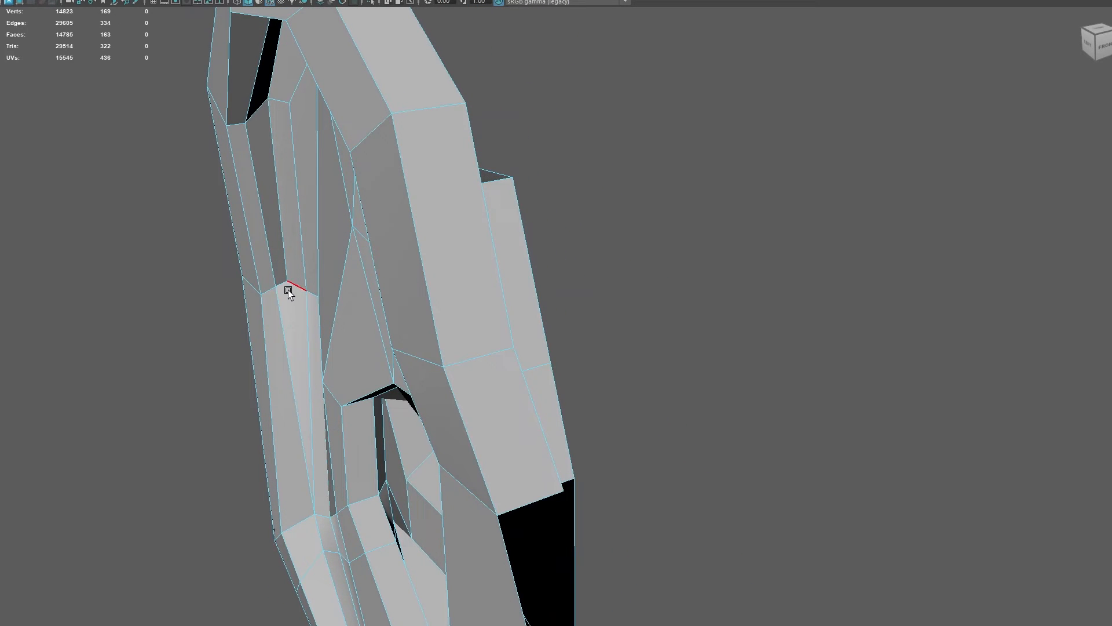
pyautogui.keyDown('shift'); pyautogui.rightClick(286, 284); pyautogui.keyUp('shift')
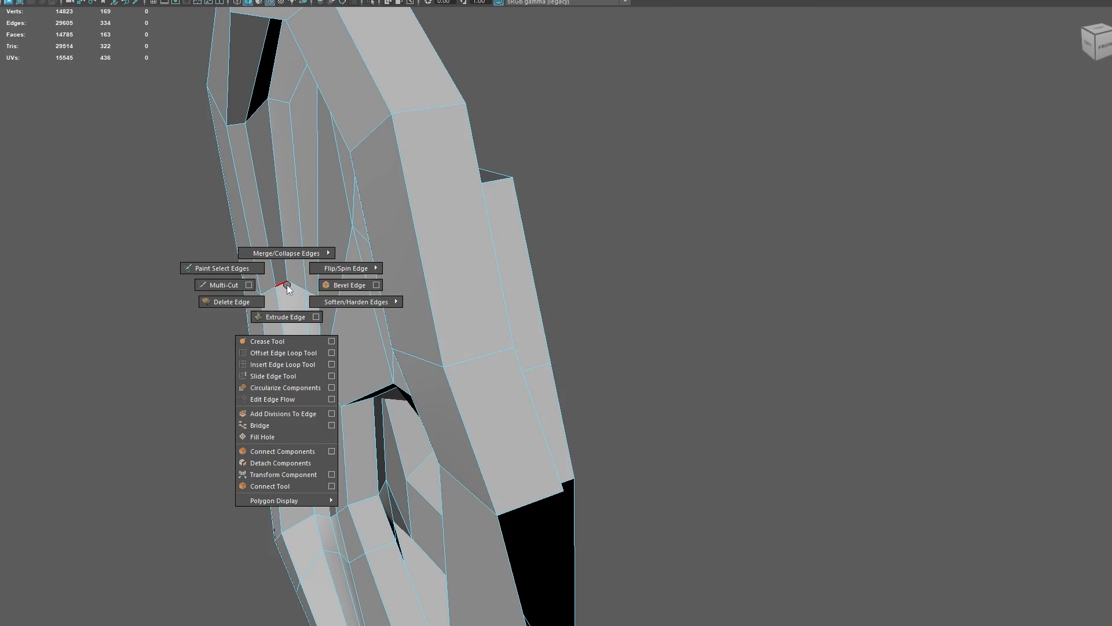
pyautogui.click(236, 287)
pyautogui.keyDown('alt'); pyautogui.moveTo(335, 550); pyautogui.dragTo(352, 317, button='middle'); pyautogui.keyUp('alt')
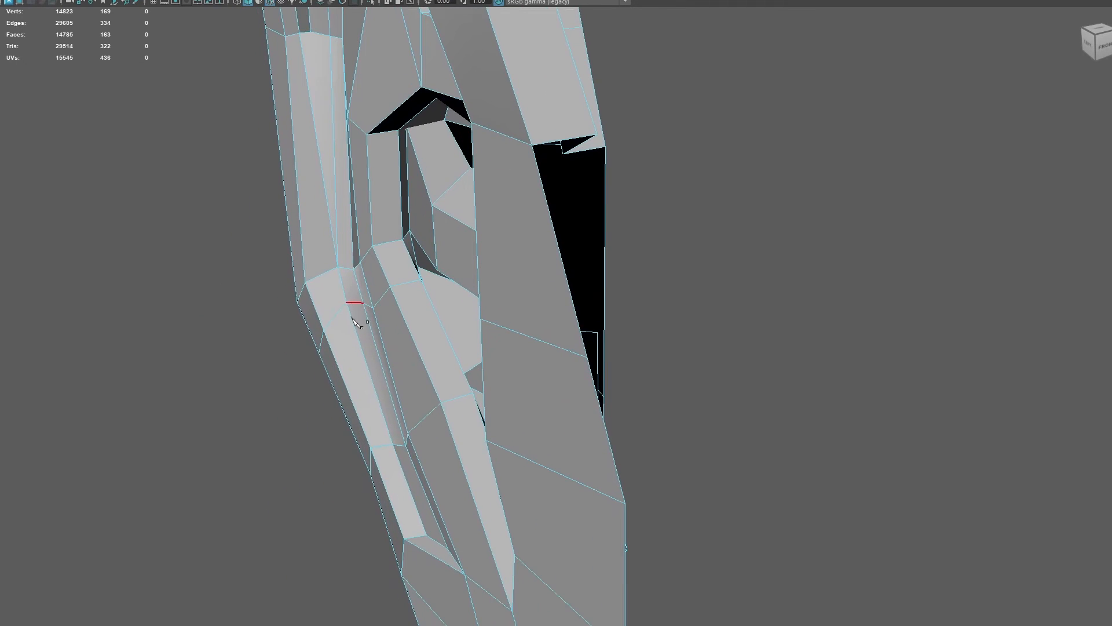
pyautogui.click(393, 444)
pyautogui.click(336, 315)
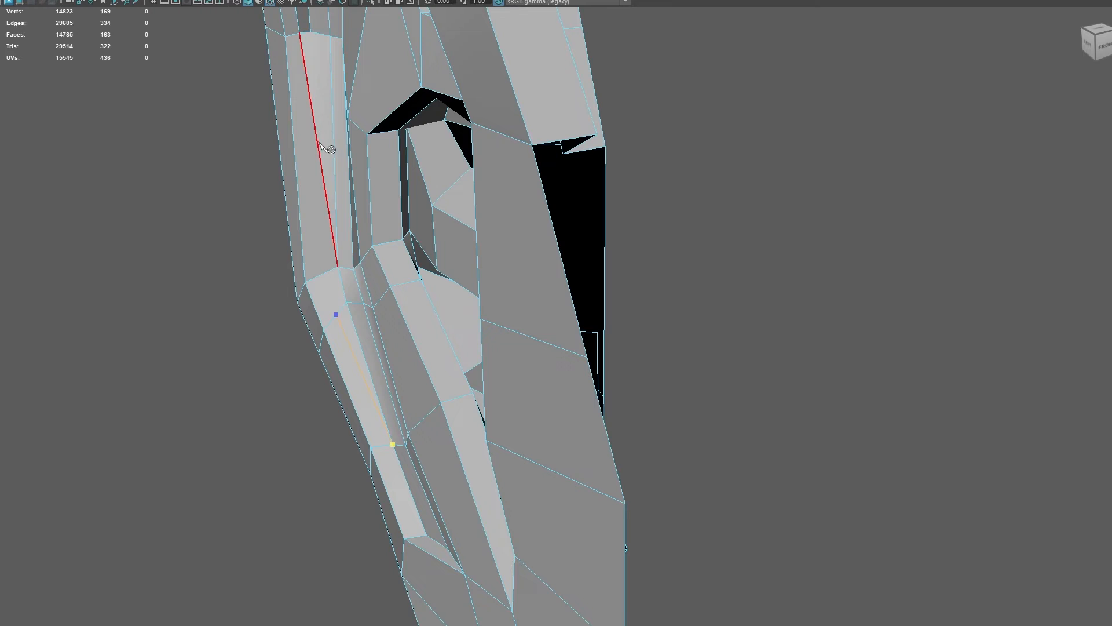
# - Extend the Multi-Cut on the lower outer fold up to the cross edge at the fold's bend and commit it
pyautogui.keyDown('alt'); pyautogui.moveTo(323, 146); pyautogui.dragTo(329, 266); pyautogui.keyUp('alt')
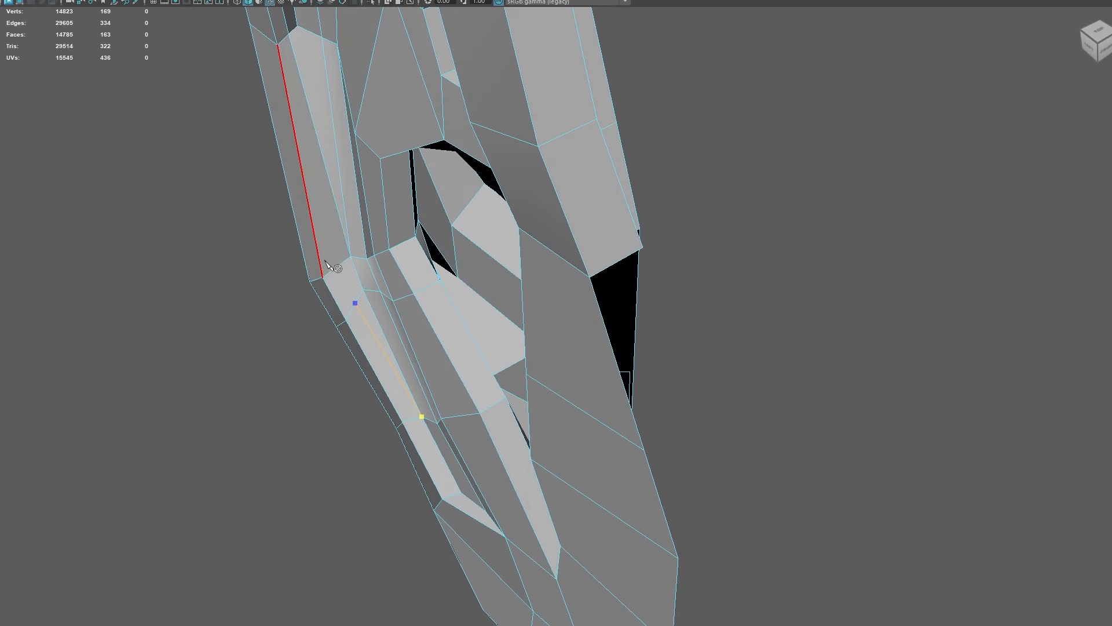
pyautogui.click(341, 271)
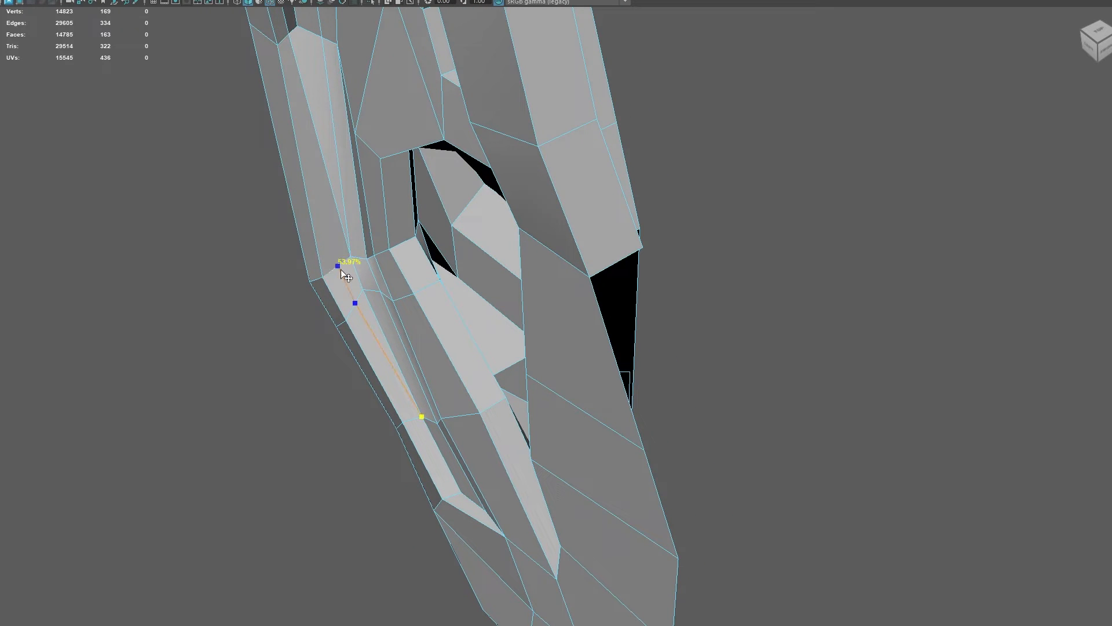
pyautogui.press('Return')
pyautogui.click(350, 255)
pyautogui.hotkey('ctrl', 'z')
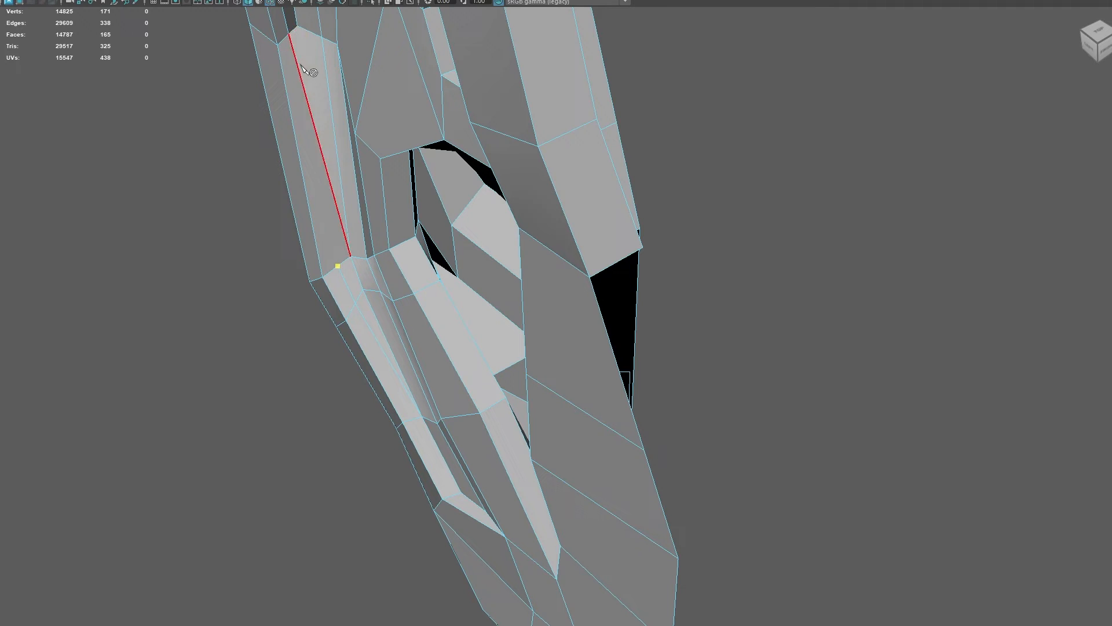
pyautogui.hotkey('ctrl', 'z')
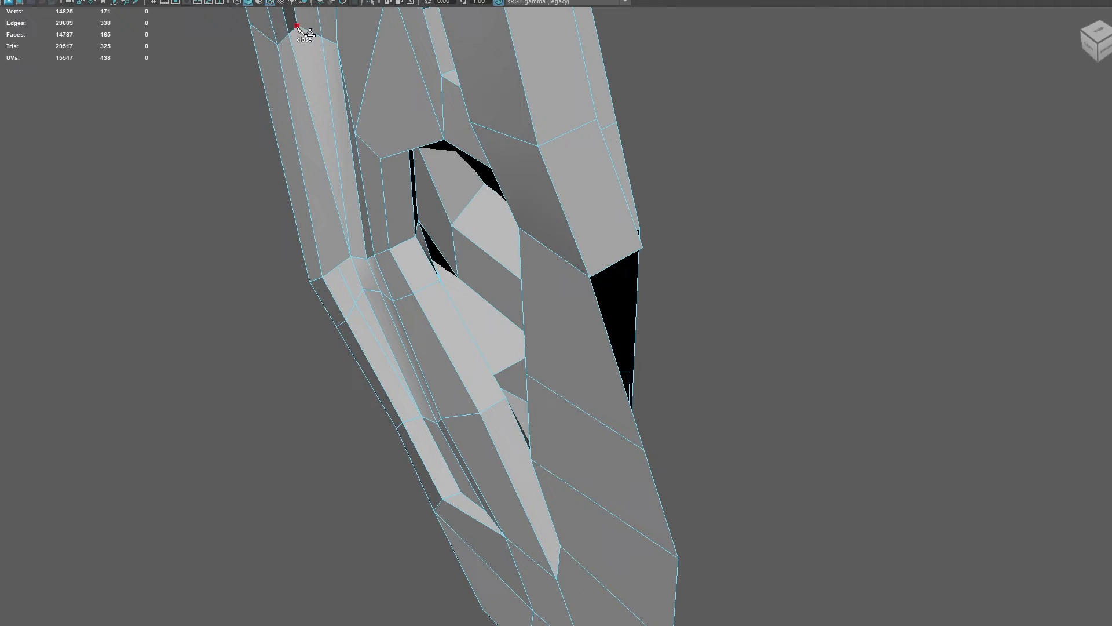
# - Cut edges from the upper cross edge of the outer fold down through a midpoint to the bend, checking the smooth preview before committing
pyautogui.click(316, 133)
pyautogui.click(338, 266)
pyautogui.press('3')
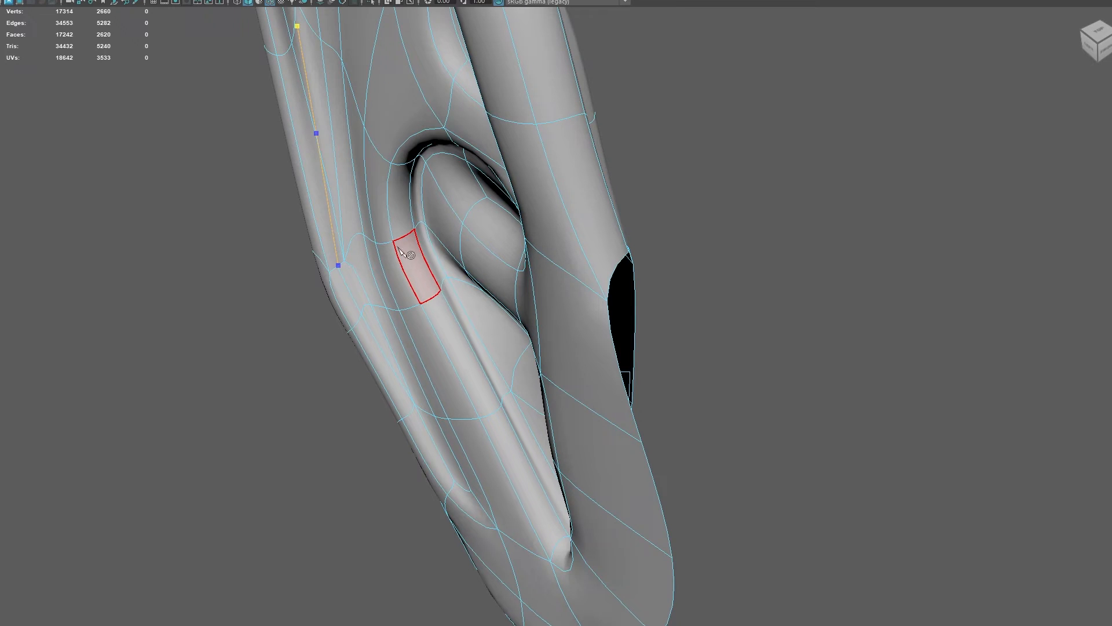
pyautogui.press('1')
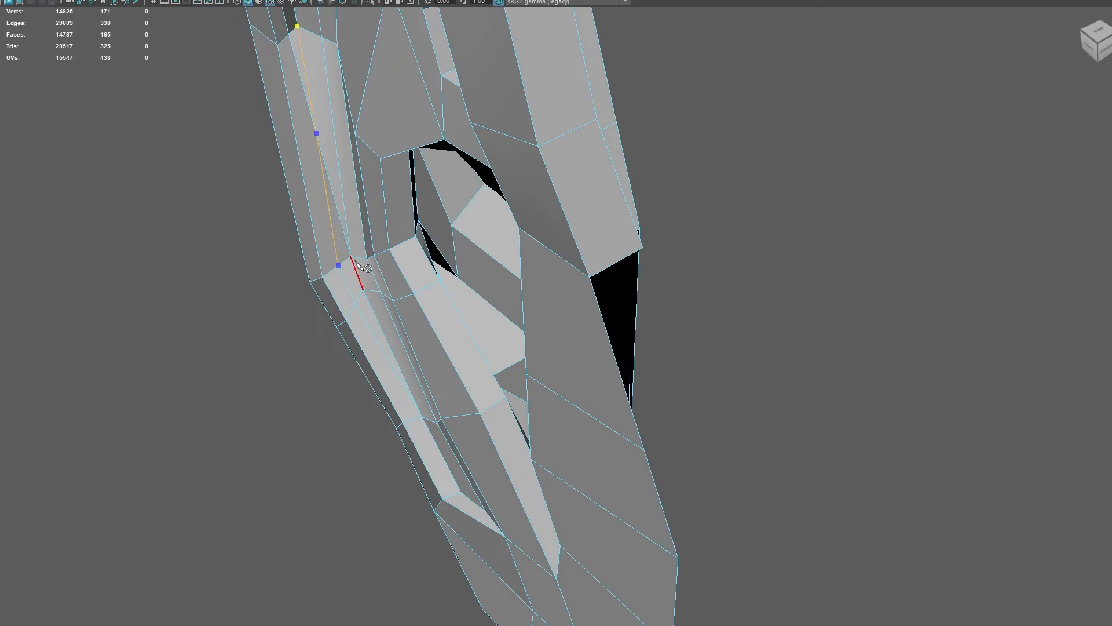
pyautogui.keyDown('alt'); pyautogui.moveTo(343, 235); pyautogui.dragTo(335, 236); pyautogui.keyUp('alt')
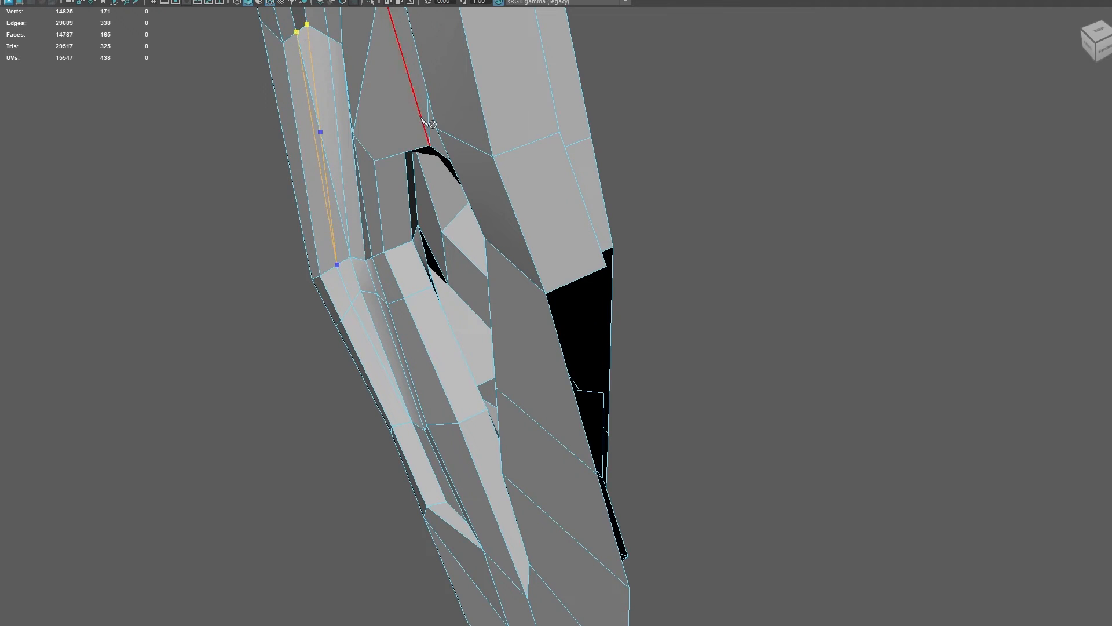
pyautogui.press('Return')
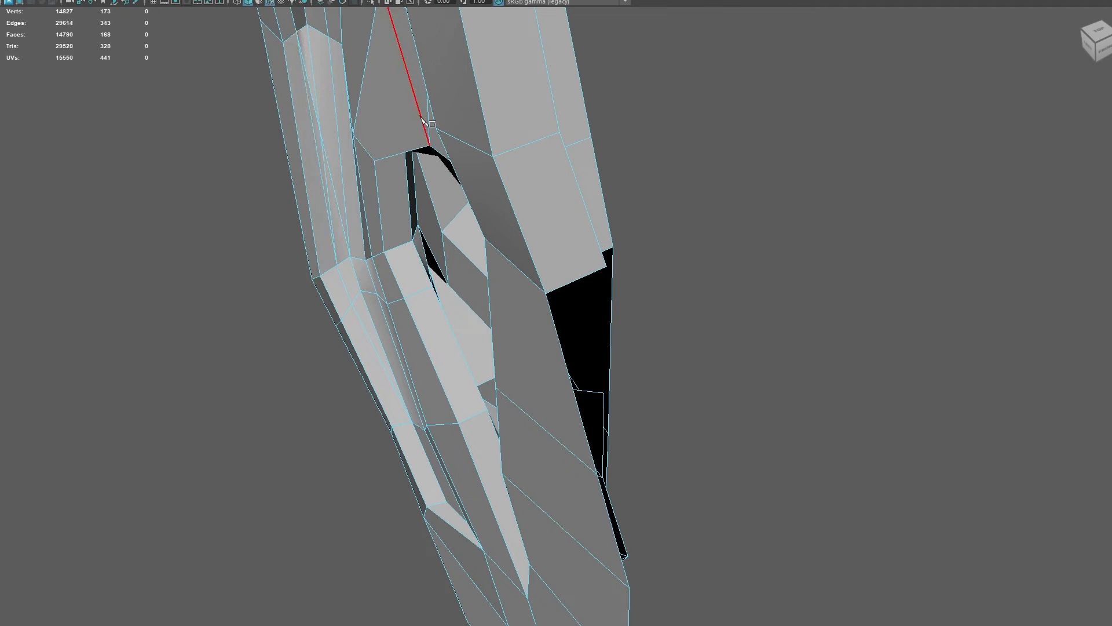
# - Cut a straight edge from the inner bend vertex up to the peak vertex of the fold's upper cross edge
pyautogui.click(350, 256)
pyautogui.click(308, 25)
pyautogui.press('Return')
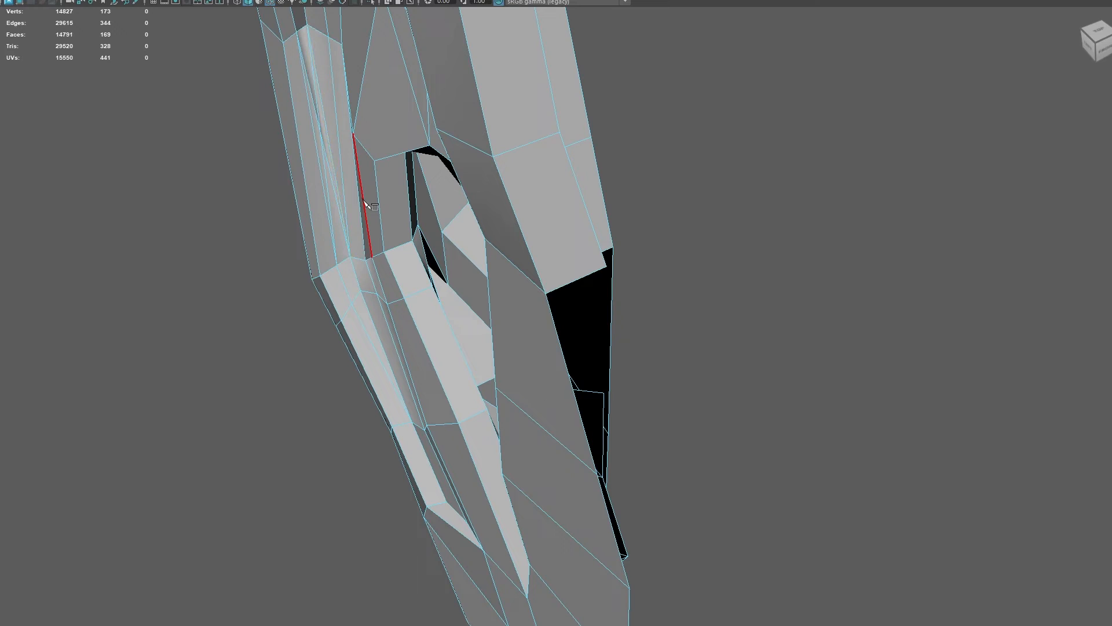
# - Delete the three redundant edges along the upper outer fold above the bend and show the ear in smooth preview
pyautogui.click(321, 141)
pyautogui.press('Delete')
pyautogui.click(315, 89)
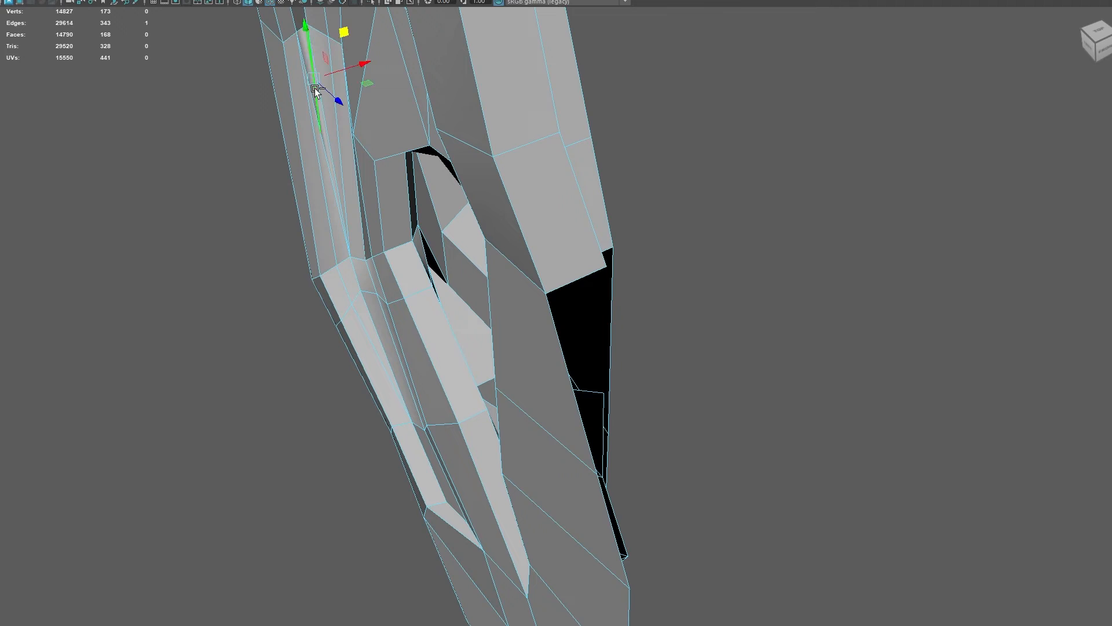
pyautogui.press('Delete')
pyautogui.click(315, 91)
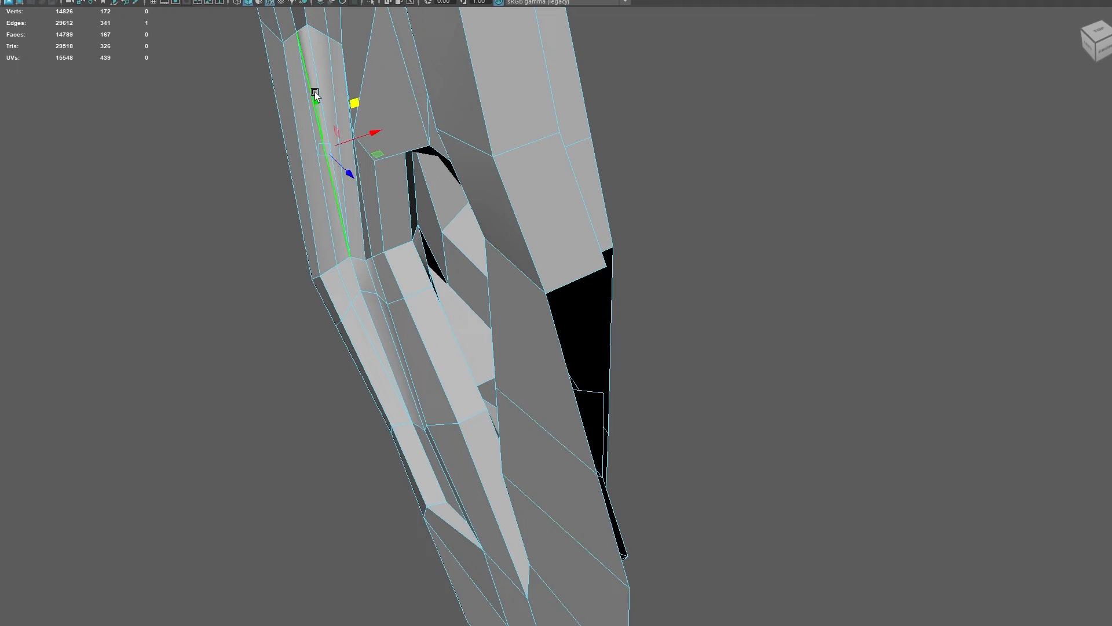
pyautogui.press('Delete')
pyautogui.press('3')
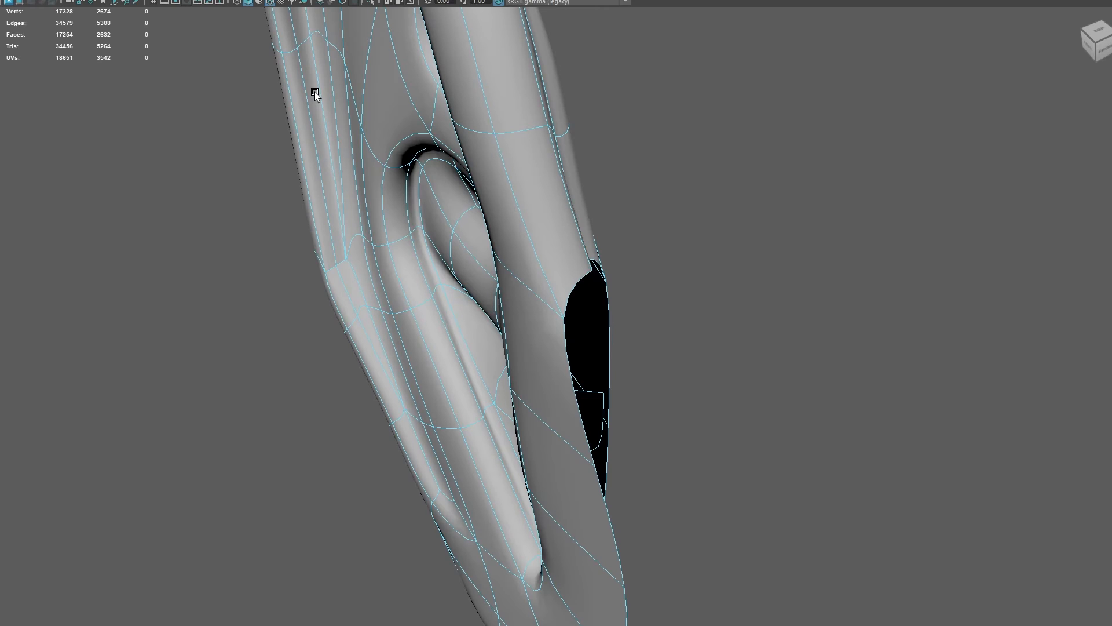
# - Move the short cross edge at the outer fold's bend slightly downward and return to the unsmoothed display
pyautogui.keyDown('alt'); pyautogui.moveTo(351, 290); pyautogui.dragTo(361, 268); pyautogui.keyUp('alt')
pyautogui.scroll(6, 361, 268)
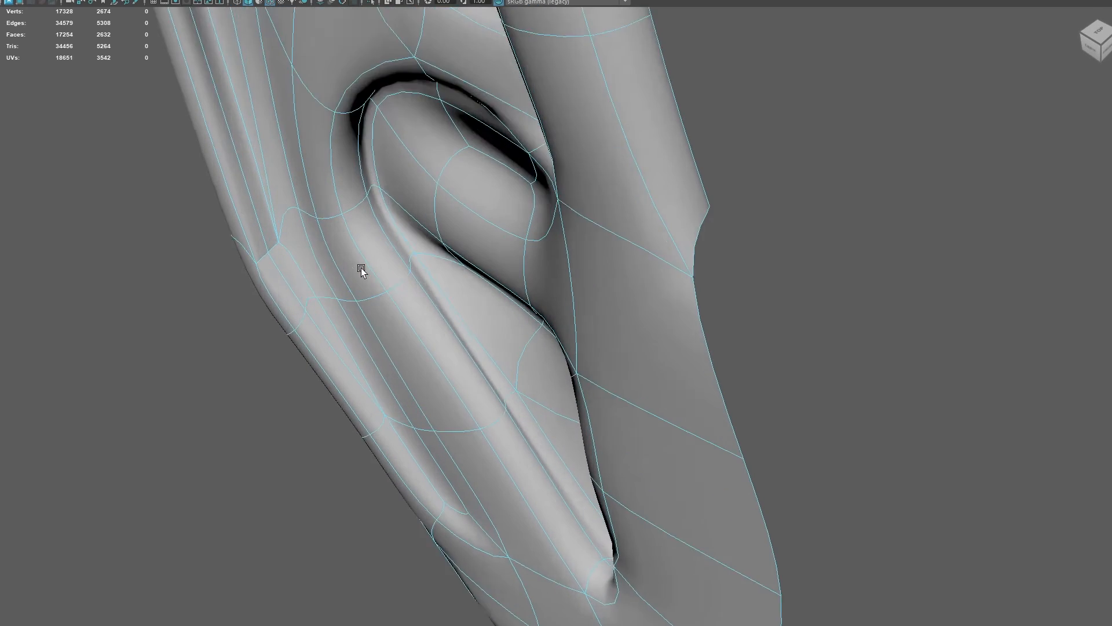
pyautogui.keyDown('alt'); pyautogui.moveTo(174, 282); pyautogui.dragTo(303, 273); pyautogui.keyUp('alt')
pyautogui.scroll(4, 328, 276)
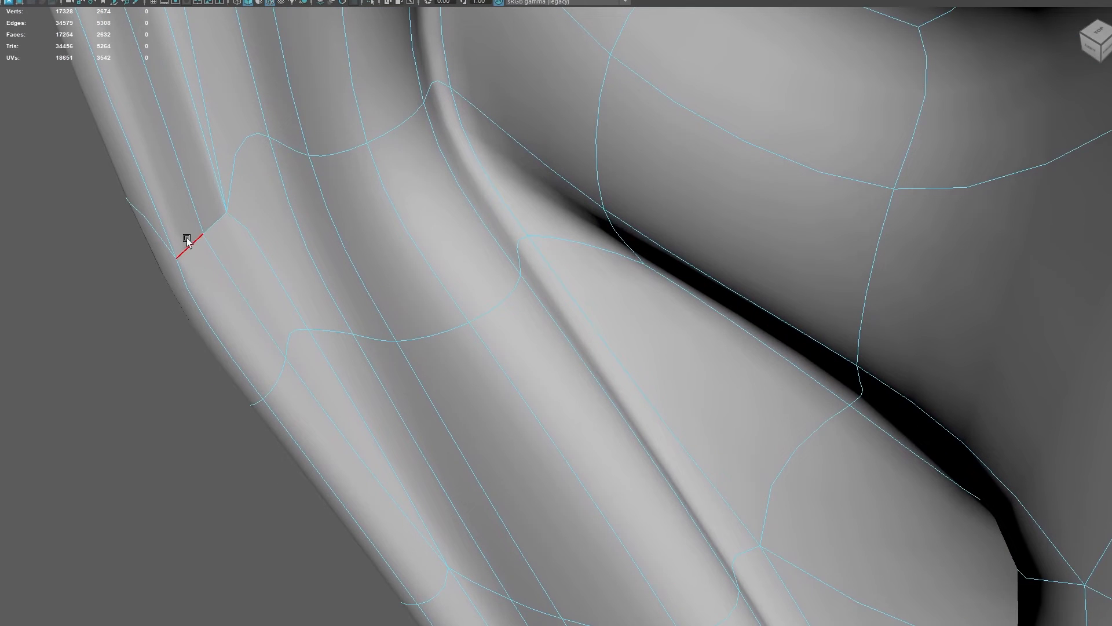
pyautogui.click(213, 226)
pyautogui.moveTo(207, 173); pyautogui.dragTo(223, 215)
pyautogui.press('1')
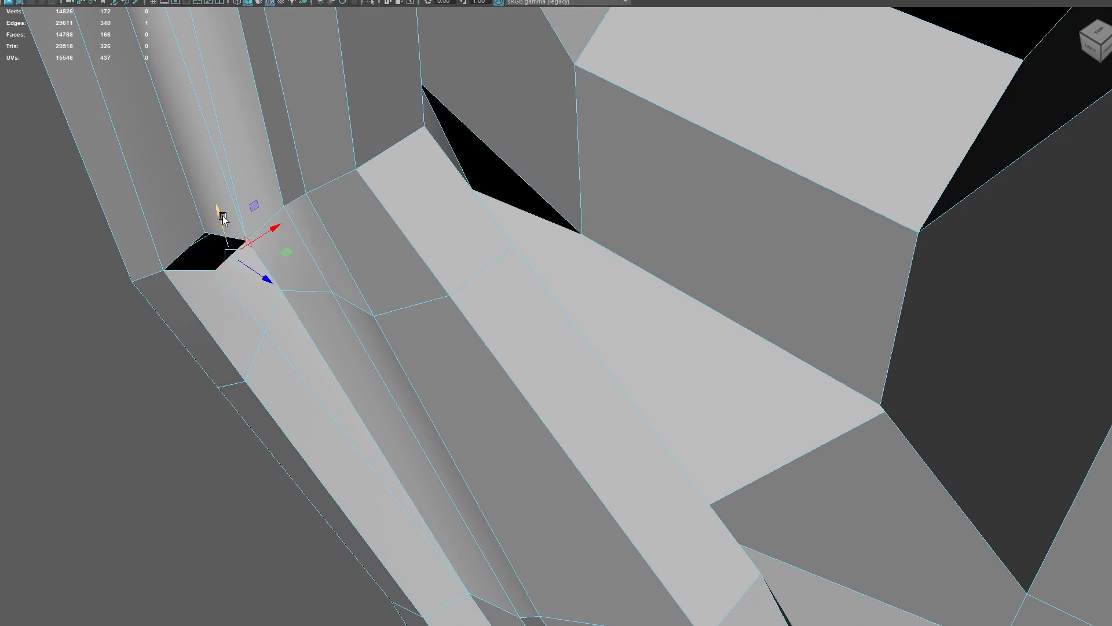
# - Merge the two separated vertices at the gap in the outer fold's bend and check the result in smooth preview
pyautogui.moveTo(213, 276); pyautogui.dragTo(155, 273, button='right')
pyautogui.click(200, 235)
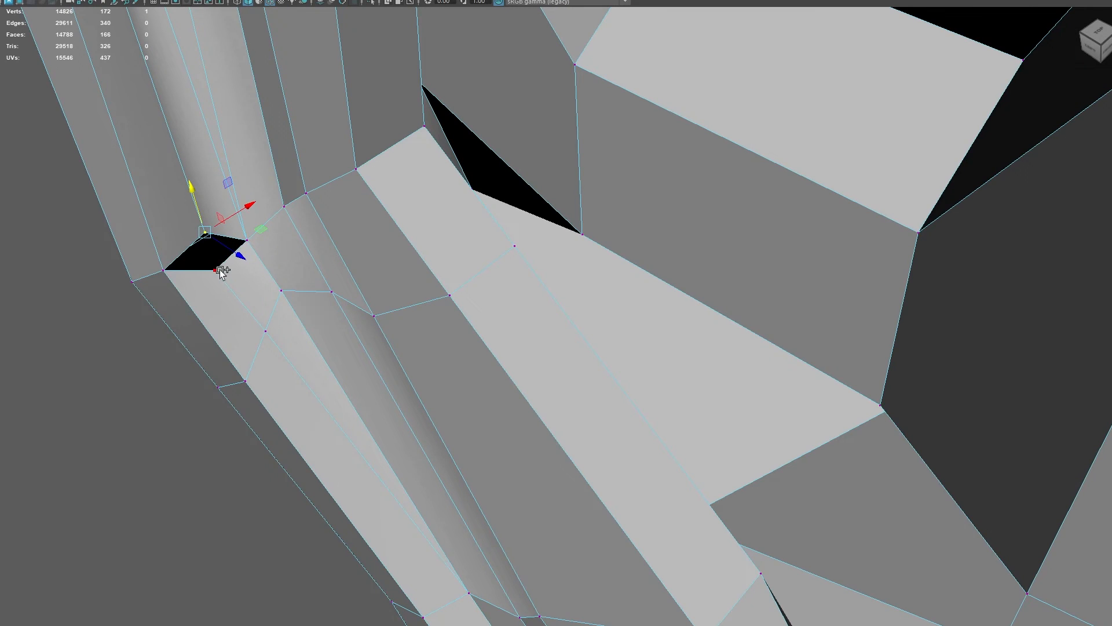
pyautogui.keyDown('shift'); pyautogui.click(219, 270); pyautogui.keyUp('shift')
pyautogui.keyDown('shift'); pyautogui.rightClick(220, 273); pyautogui.keyUp('shift')
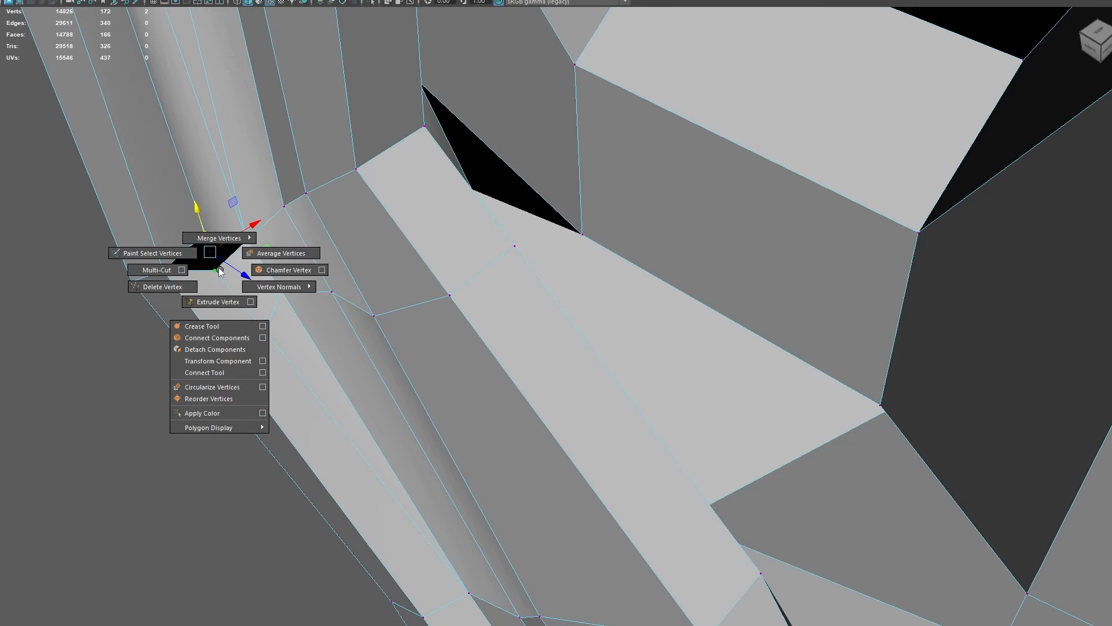
pyautogui.keyDown('shift'); pyautogui.moveTo(220, 271); pyautogui.dragTo(217, 201, button='right'); pyautogui.keyUp('shift')
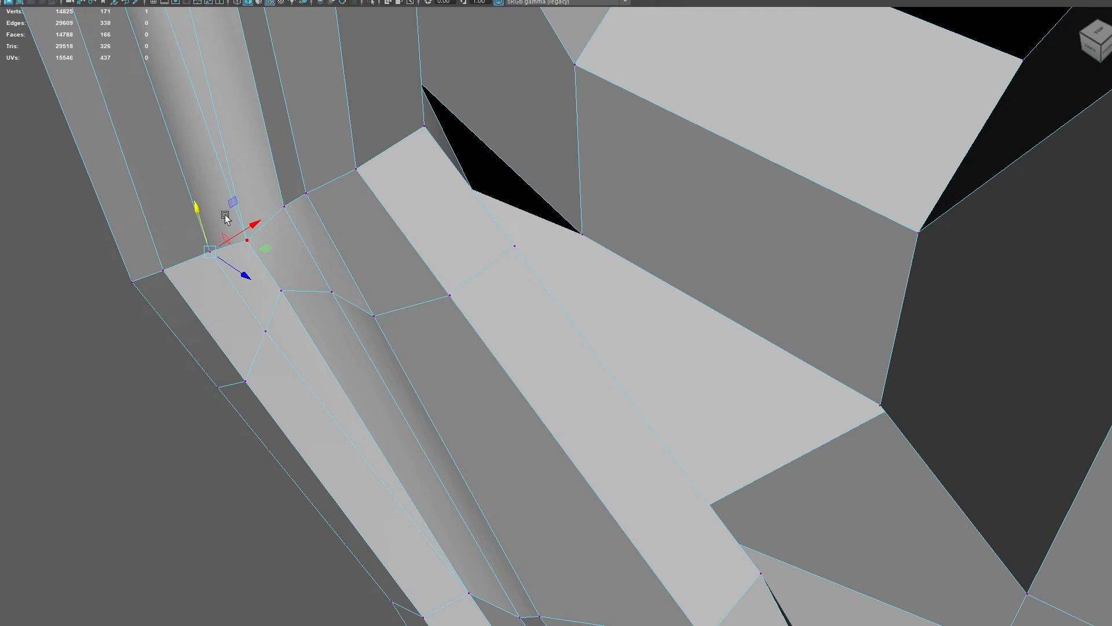
pyautogui.press('3')
pyautogui.scroll(-4, 339, 249)
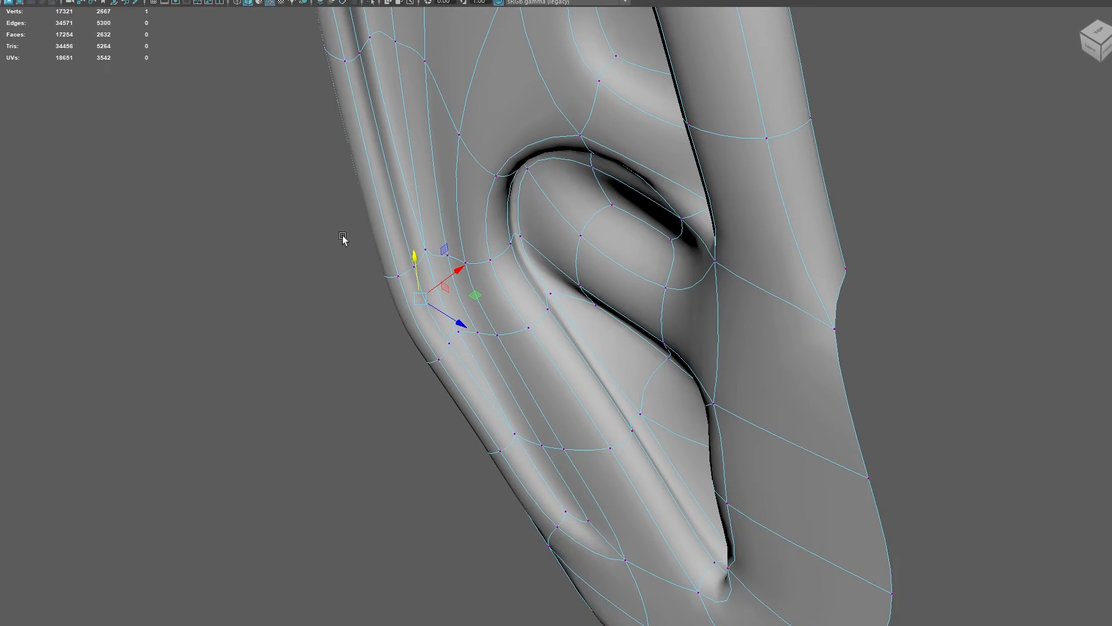
# - Examine the smoothed outer fold around the bend and the ear's open back side
pyautogui.keyDown('alt'); pyautogui.moveTo(308, 285); pyautogui.dragTo(357, 261); pyautogui.keyUp('alt')
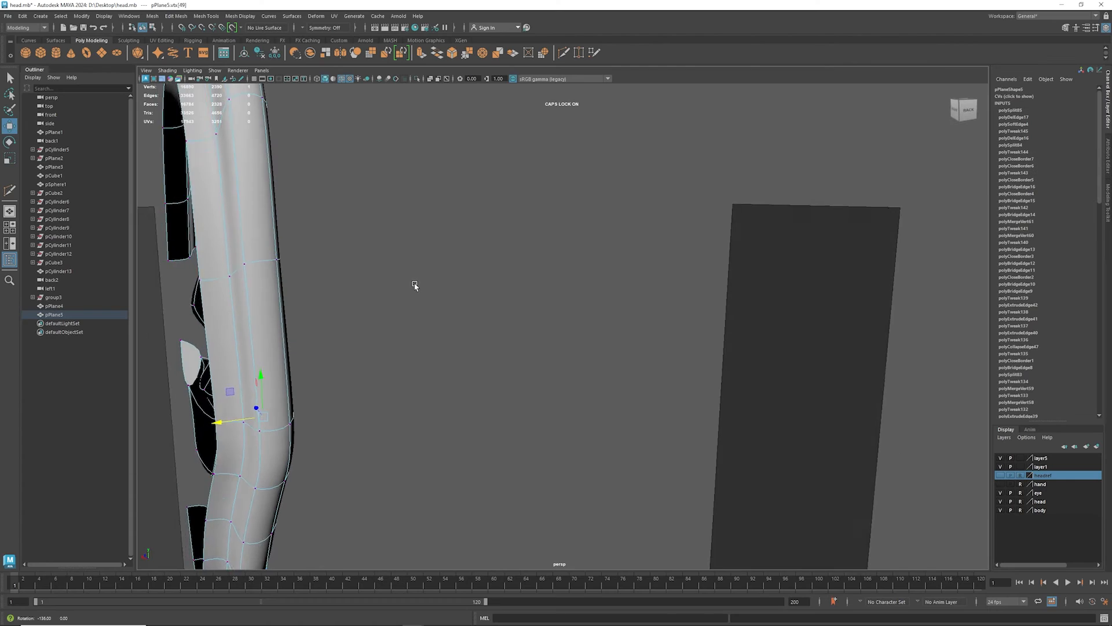
pyautogui.keyDown('alt'); pyautogui.moveTo(414, 285); pyautogui.dragTo(447, 250); pyautogui.keyUp('alt')
pyautogui.moveTo(440, 241); pyautogui.dragTo(439, 218, button='right')
pyautogui.doubleClick(441, 238)
pyautogui.keyDown('alt'); pyautogui.moveTo(433, 266); pyautogui.dragTo(485, 325); pyautogui.keyUp('alt')
pyautogui.keyDown('alt'); pyautogui.moveTo(483, 328); pyautogui.dragTo(315, 315); pyautogui.keyUp('alt')
pyautogui.keyDown('alt'); pyautogui.moveTo(506, 289); pyautogui.dragTo(428, 251, button='middle'); pyautogui.keyUp('alt')
pyautogui.keyDown('alt'); pyautogui.moveTo(428, 251); pyautogui.dragTo(481, 284); pyautogui.keyUp('alt')
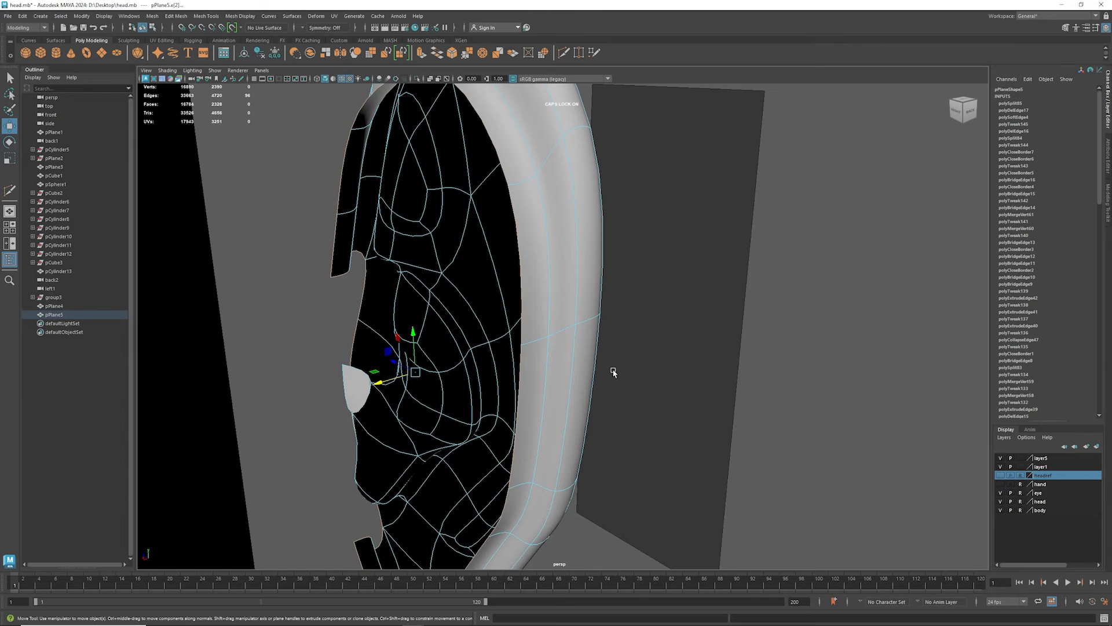
# - Hide the head layer and show the back of the ear in the unsmoothed display
pyautogui.moveTo(563, 333); pyautogui.dragTo(606, 328, button='right')
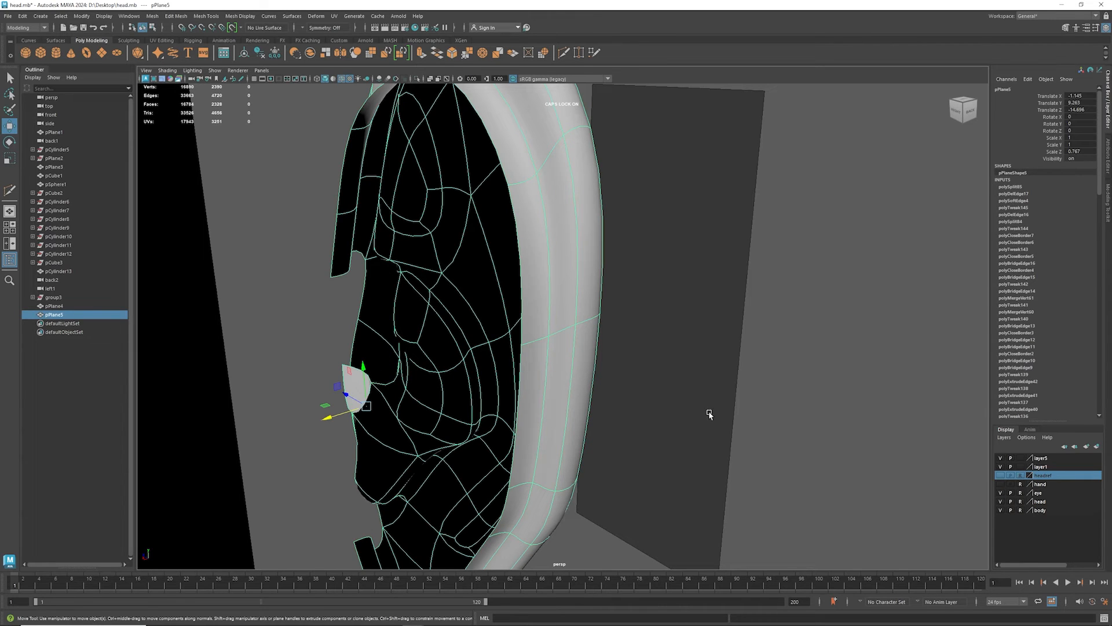
pyautogui.click(1000, 502)
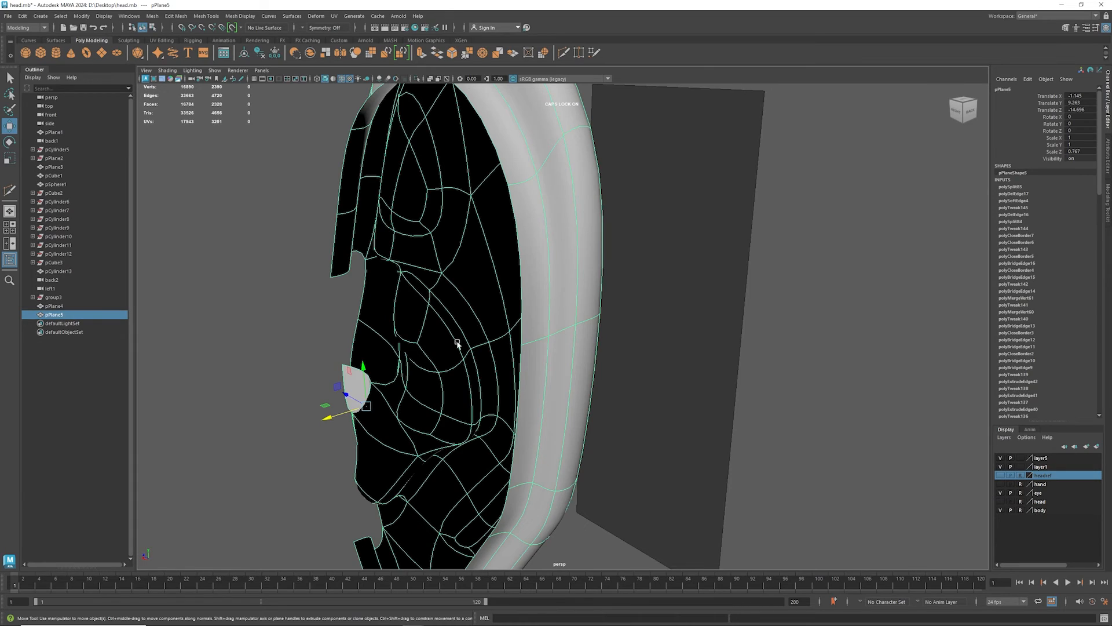
pyautogui.moveTo(457, 343)
pyautogui.keyDown('alt'); pyautogui.mouseDown()
pyautogui.moveTo(422, 371)
pyautogui.moveTo(476, 372)
pyautogui.moveTo(467, 381)
pyautogui.moveTo(479, 385)
pyautogui.moveTo(466, 347)
pyautogui.moveTo(456, 354)
pyautogui.mouseUp(); pyautogui.keyUp('alt')
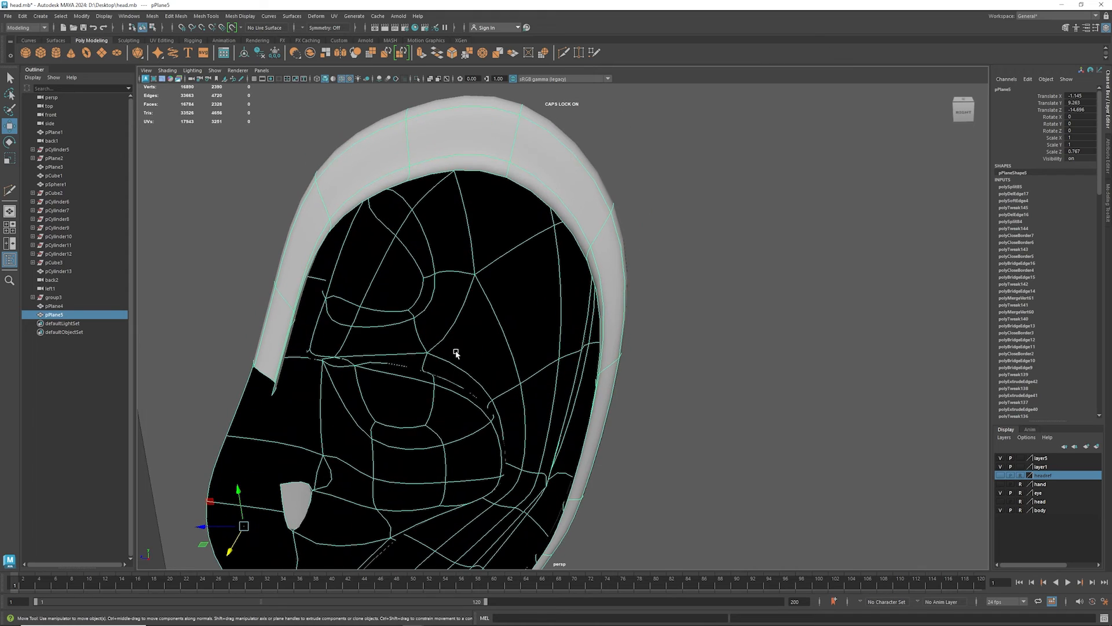
pyautogui.press('1')
pyautogui.keyDown('alt'); pyautogui.moveTo(564, 330); pyautogui.dragTo(554, 325); pyautogui.keyUp('alt')
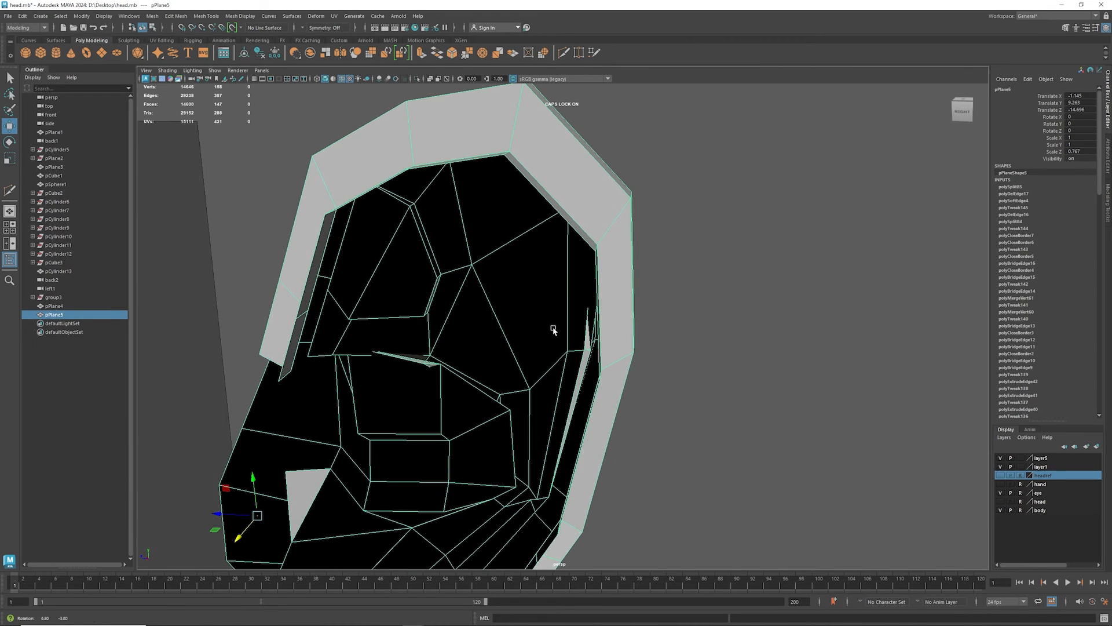
# - Extrude the top inner rim edge on the ear's back downward in three segments to form a strip behind the ear
pyautogui.moveTo(555, 210); pyautogui.dragTo(556, 190, button='right')
pyautogui.click(559, 227)
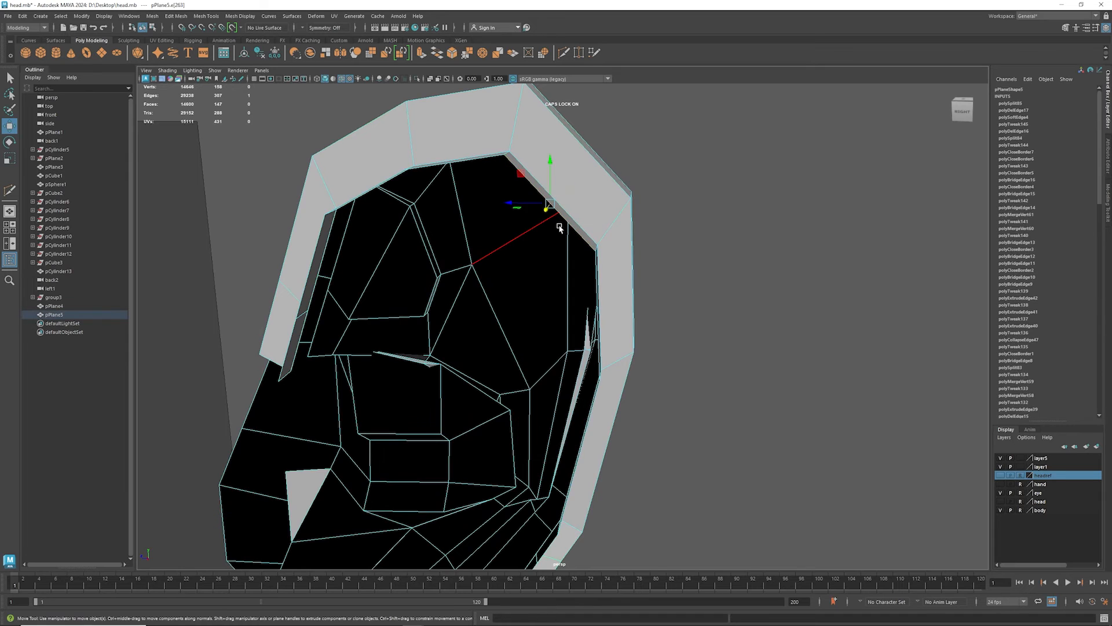
pyautogui.keyDown('alt'); pyautogui.moveTo(559, 226); pyautogui.dragTo(556, 258); pyautogui.keyUp('alt')
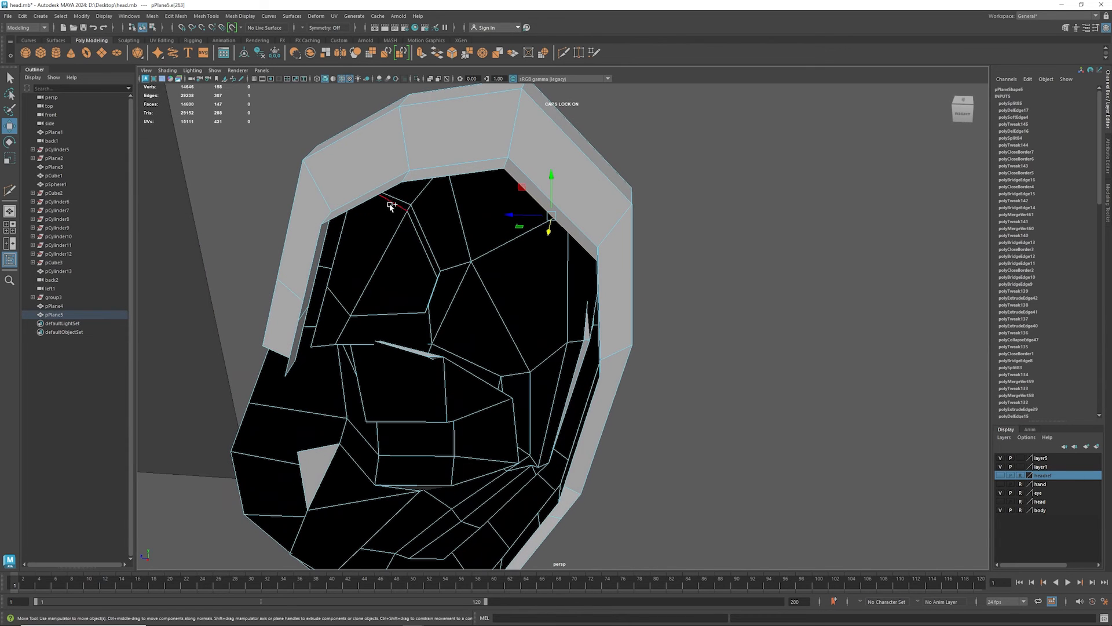
pyautogui.keyDown('shift'); pyautogui.click(374, 203); pyautogui.keyUp('shift')
pyautogui.click(437, 181)
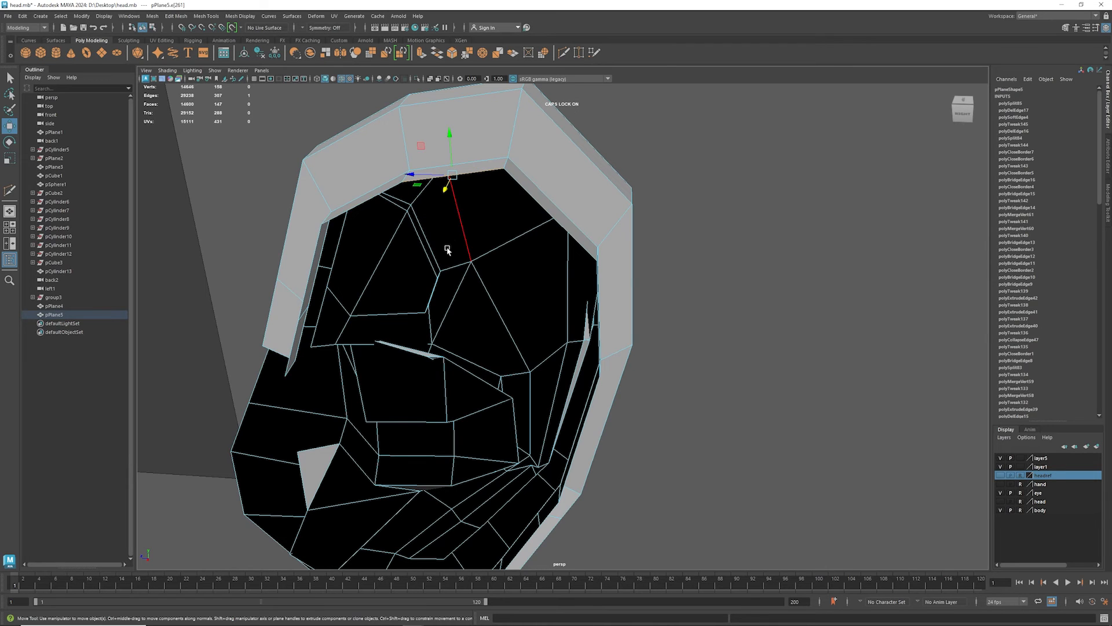
pyautogui.keyDown('alt'); pyautogui.moveTo(448, 249); pyautogui.dragTo(362, 239); pyautogui.keyUp('alt')
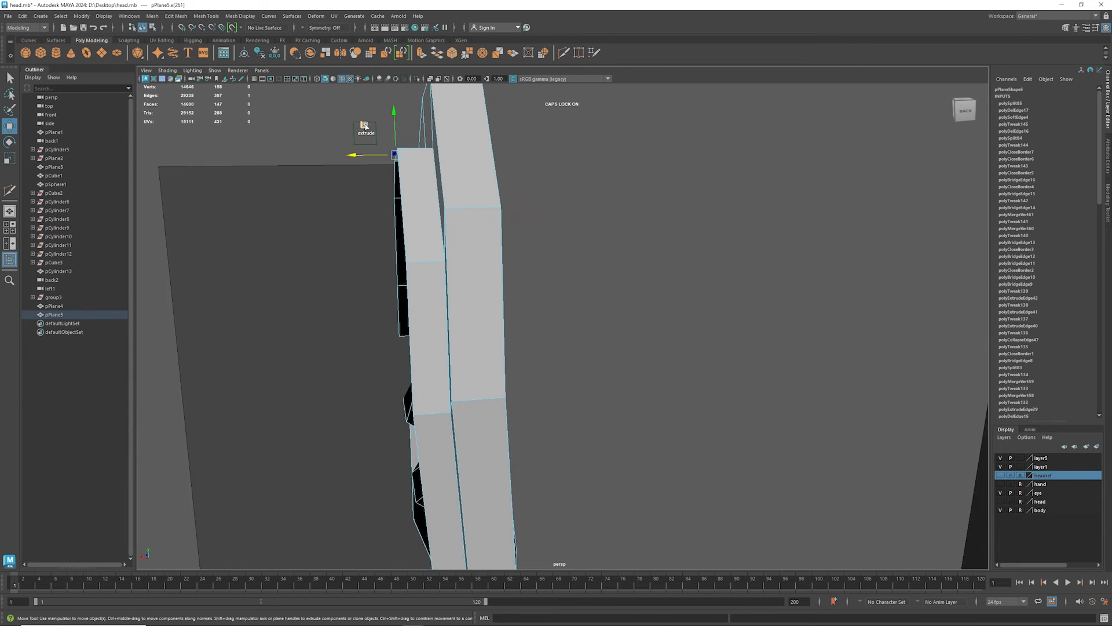
pyautogui.keyDown('shift'); pyautogui.moveTo(365, 126); pyautogui.dragTo(373, 509, button='middle'); pyautogui.keyUp('shift')
pyautogui.keyDown('alt'); pyautogui.moveTo(346, 444); pyautogui.dragTo(412, 294); pyautogui.keyUp('alt')
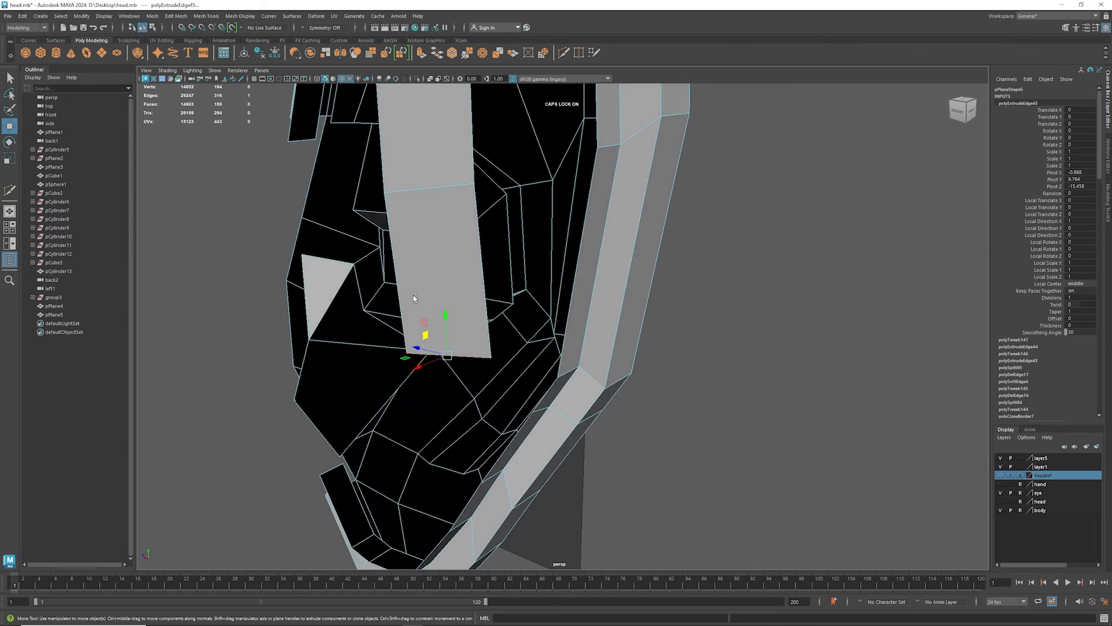
# - Bridge the side edge of the strip's uppermost segment to the facing inner rim edge on the ear's back
pyautogui.keyDown('alt'); pyautogui.moveTo(461, 282); pyautogui.dragTo(421, 331, button='middle'); pyautogui.keyUp('alt')
pyautogui.moveTo(526, 329)
pyautogui.keyDown('alt'); pyautogui.mouseDown()
pyautogui.moveTo(518, 311)
pyautogui.moveTo(538, 313)
pyautogui.mouseUp(); pyautogui.keyUp('alt')
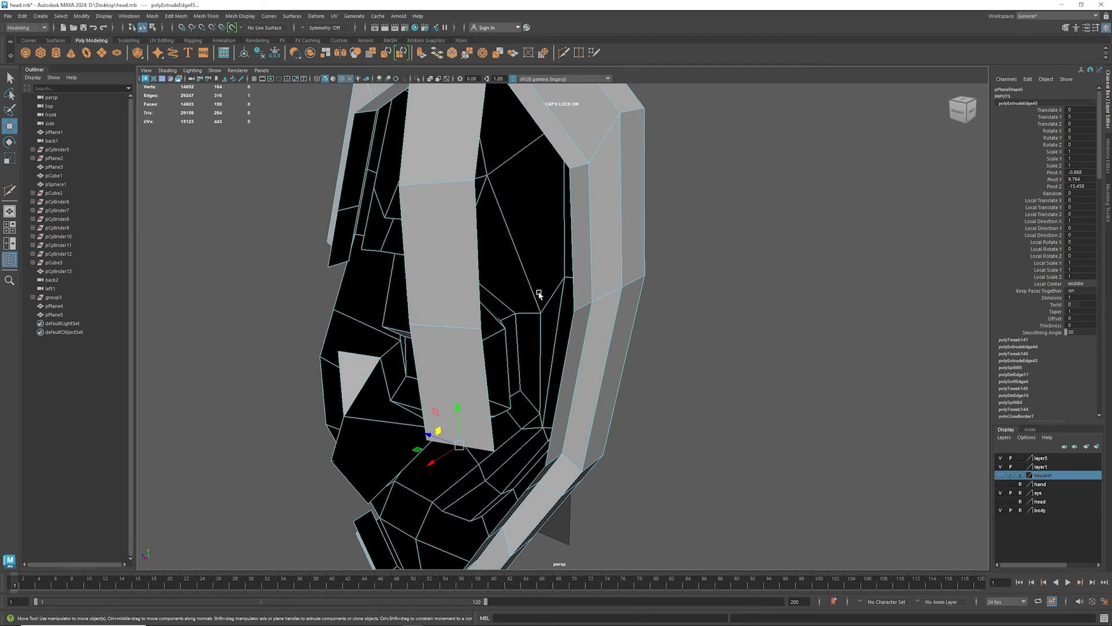
pyautogui.click(477, 139)
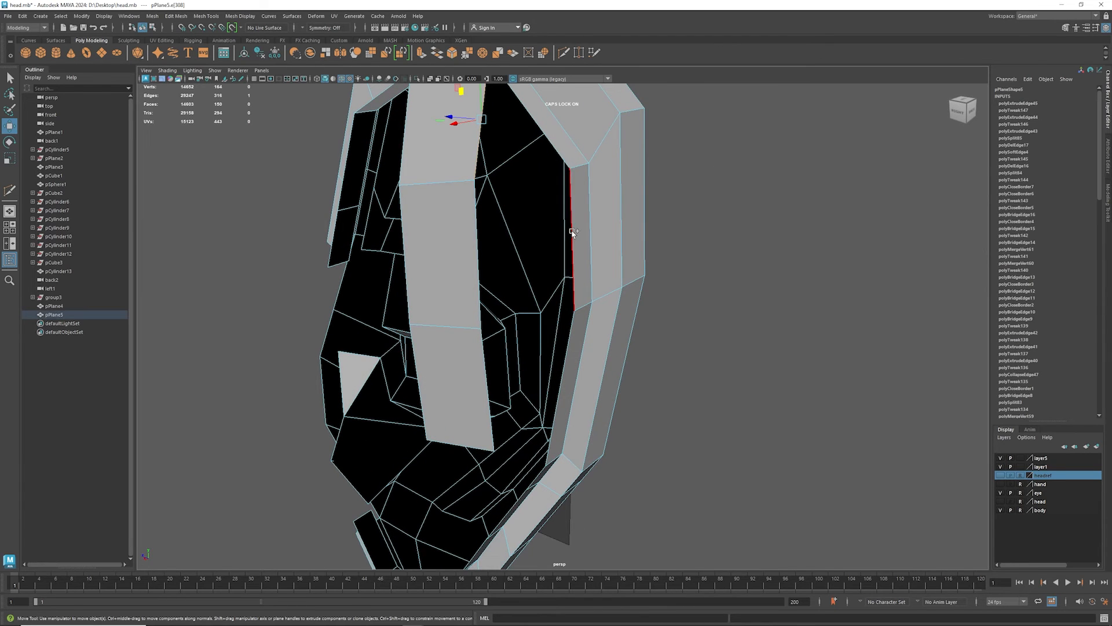
pyautogui.keyDown('shift'); pyautogui.click(573, 232); pyautogui.keyUp('shift')
pyautogui.keyDown('shift'); pyautogui.rightClick(572, 232); pyautogui.keyUp('shift')
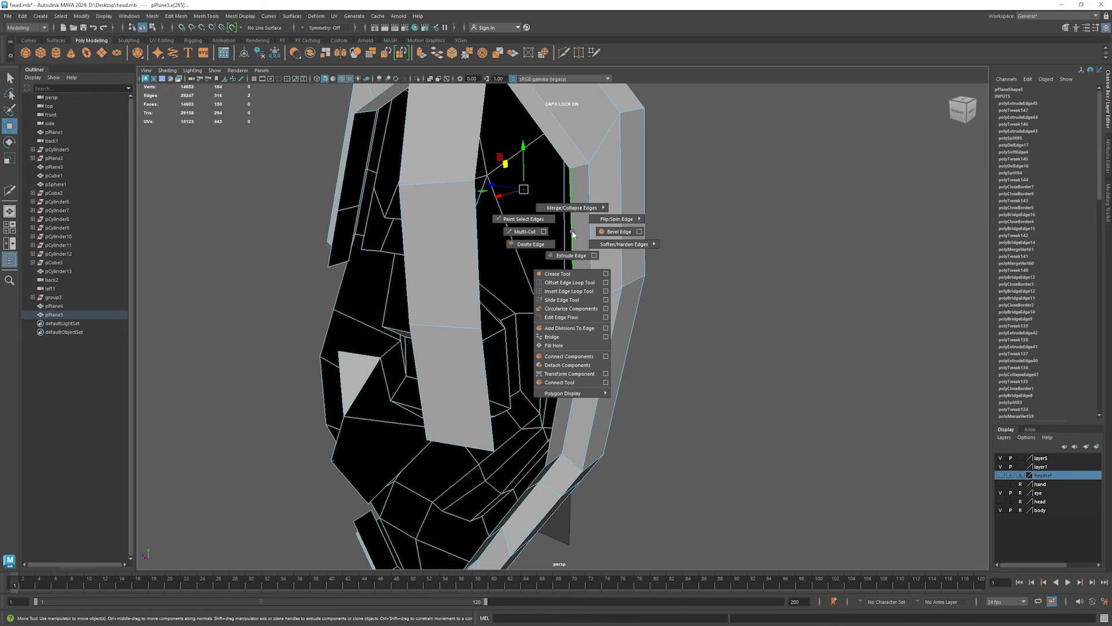
pyautogui.keyDown('shift'); pyautogui.moveTo(573, 232); pyautogui.dragTo(552, 336, button='right'); pyautogui.keyUp('shift')
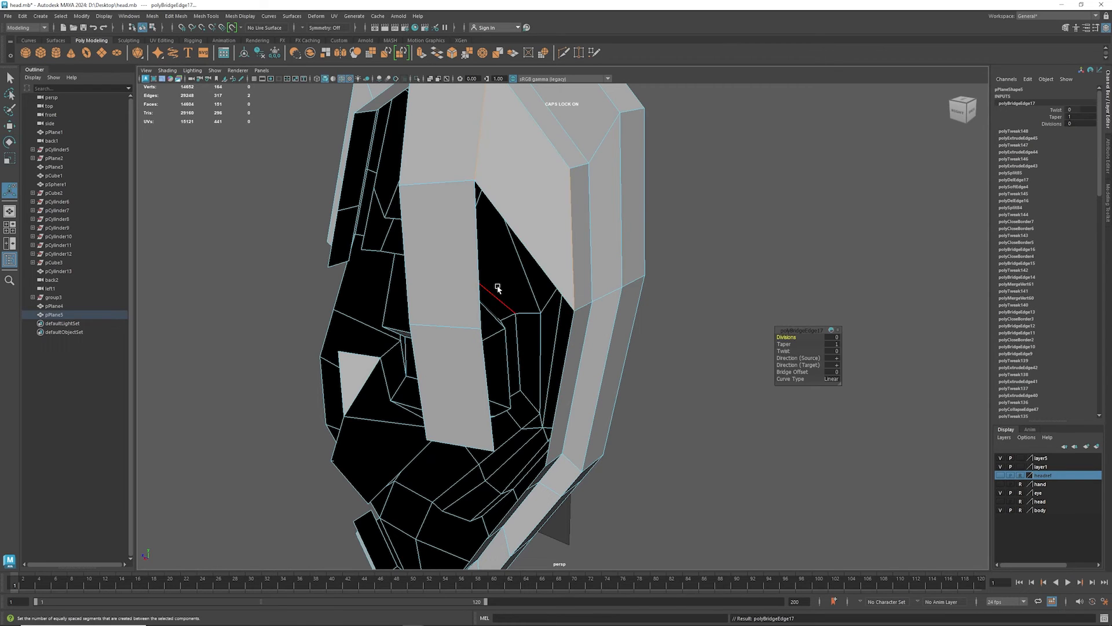
# - Bridge the side edge of the strip's middle segment to the facing inner edge of the ear's outer rim
pyautogui.click(480, 271)
pyautogui.keyDown('shift'); pyautogui.click(564, 357); pyautogui.keyUp('shift')
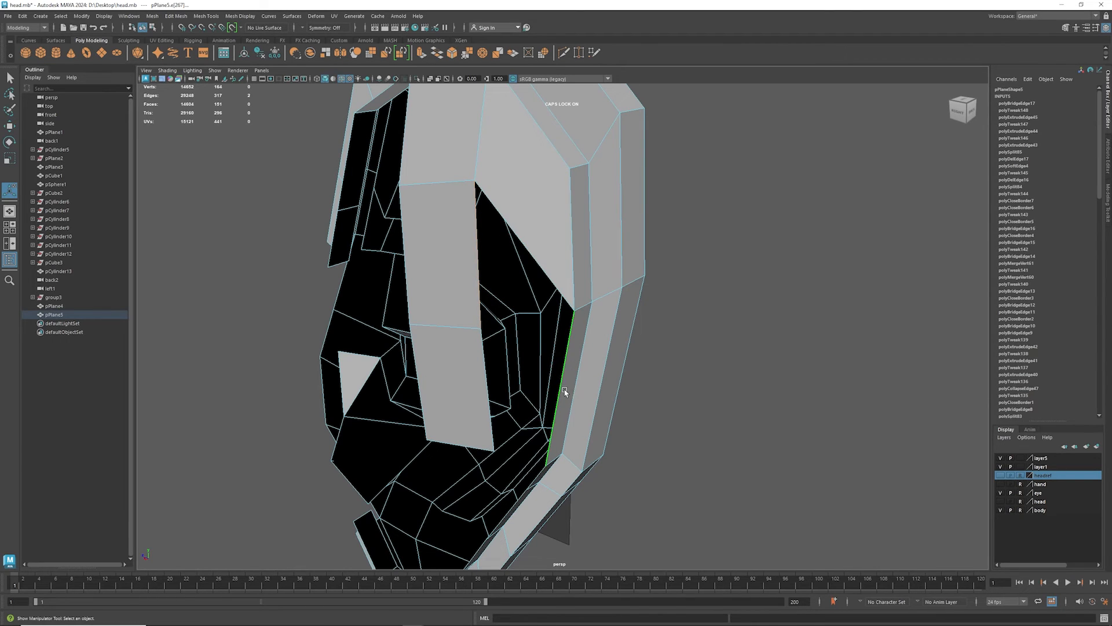
pyautogui.scroll(2, 561, 379)
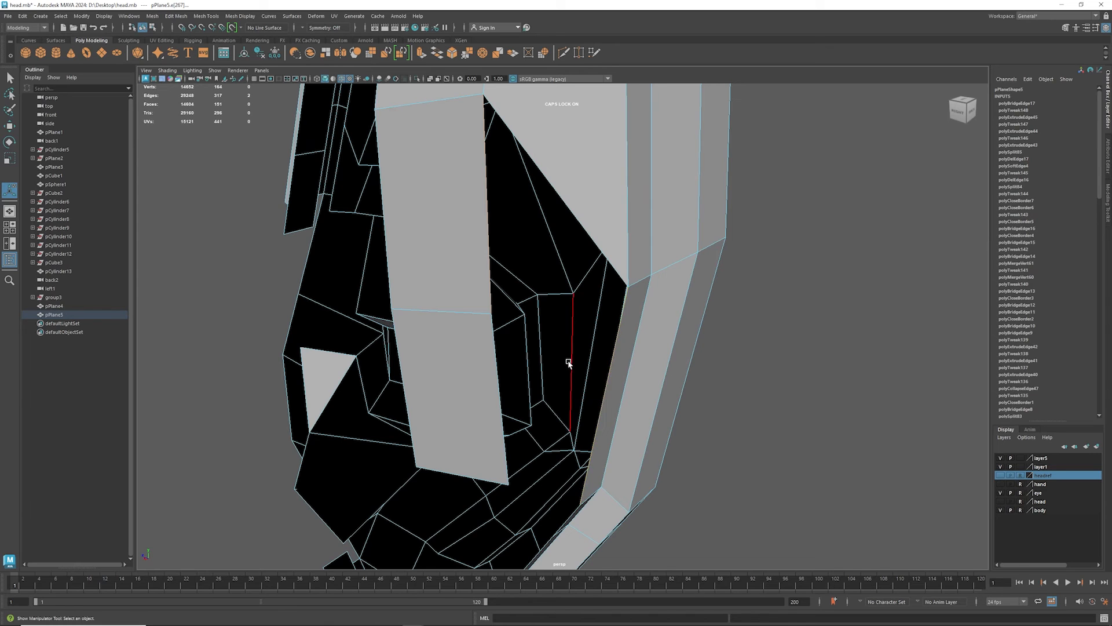
pyautogui.press('g')
# - Rotate and shift the strip's bottom edge so it slants toward the earlobe
pyautogui.scroll(-3, 576, 372)
pyautogui.keyDown('alt'); pyautogui.moveTo(551, 395); pyautogui.dragTo(511, 262, button='middle'); pyautogui.keyUp('alt')
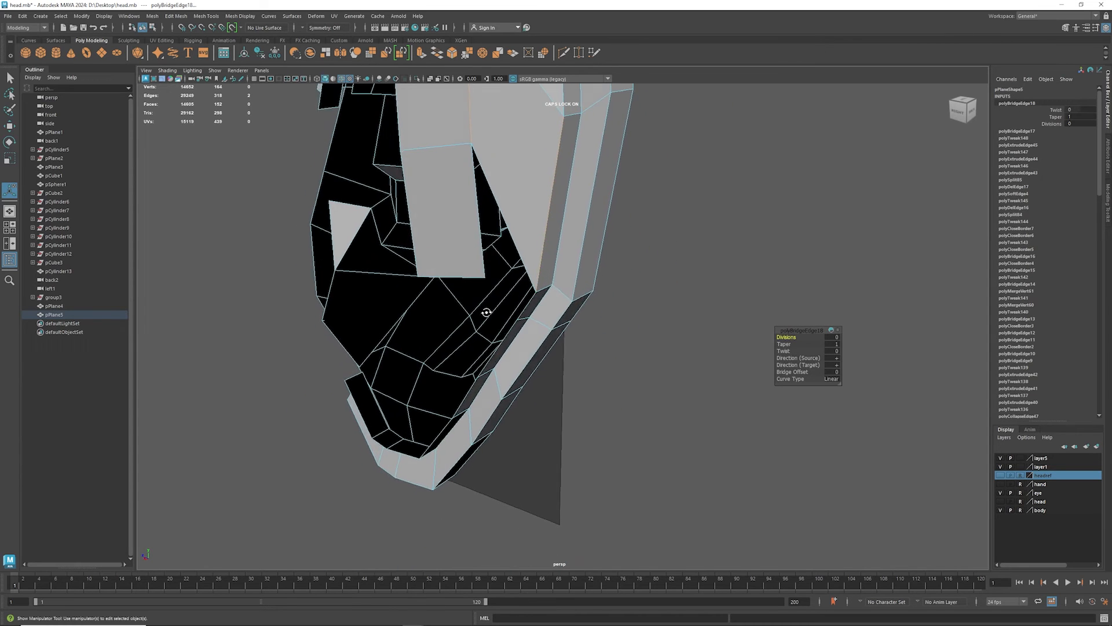
pyautogui.keyDown('alt'); pyautogui.moveTo(486, 312); pyautogui.dragTo(504, 291); pyautogui.keyUp('alt')
pyautogui.click(494, 275)
pyautogui.press('w')
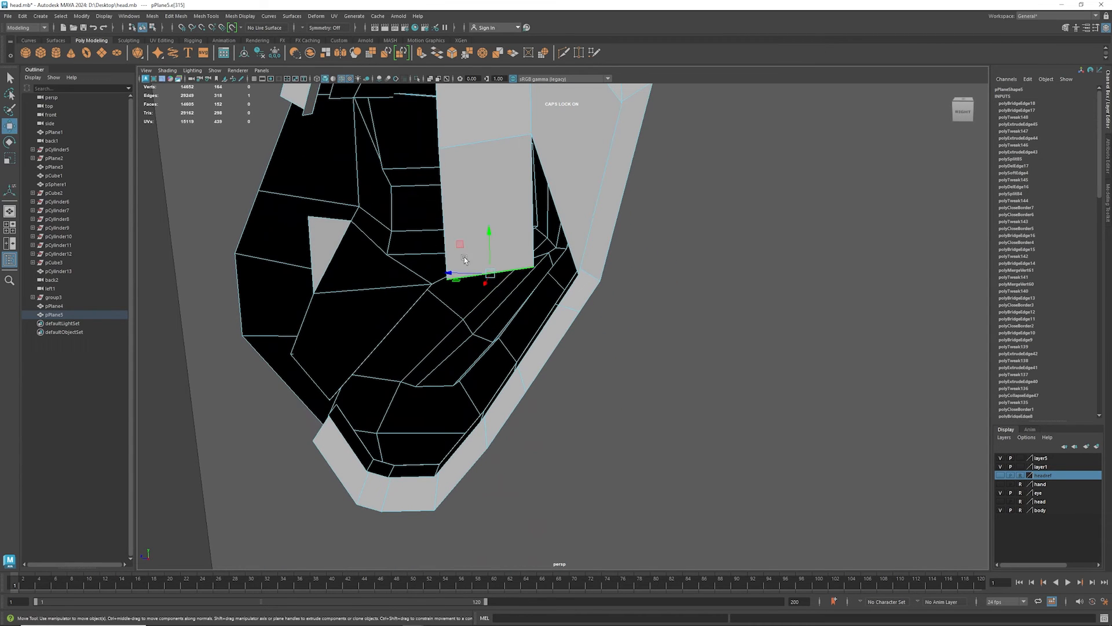
pyautogui.press('e')
pyautogui.moveTo(464, 256); pyautogui.dragTo(497, 254)
pyautogui.press('w')
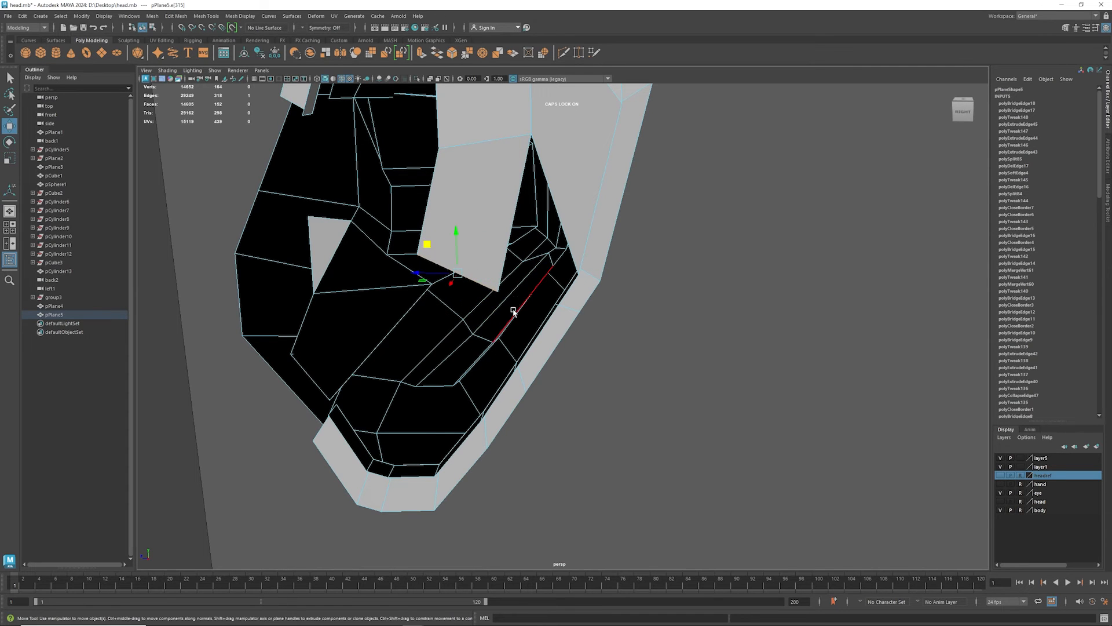
# - Raise the inner rim edges at the bottom of the earlobe to form an upward-facing lip on the ear's back
pyautogui.keyDown('alt'); pyautogui.moveTo(512, 311); pyautogui.dragTo(442, 355); pyautogui.keyUp('alt')
pyautogui.click(419, 452)
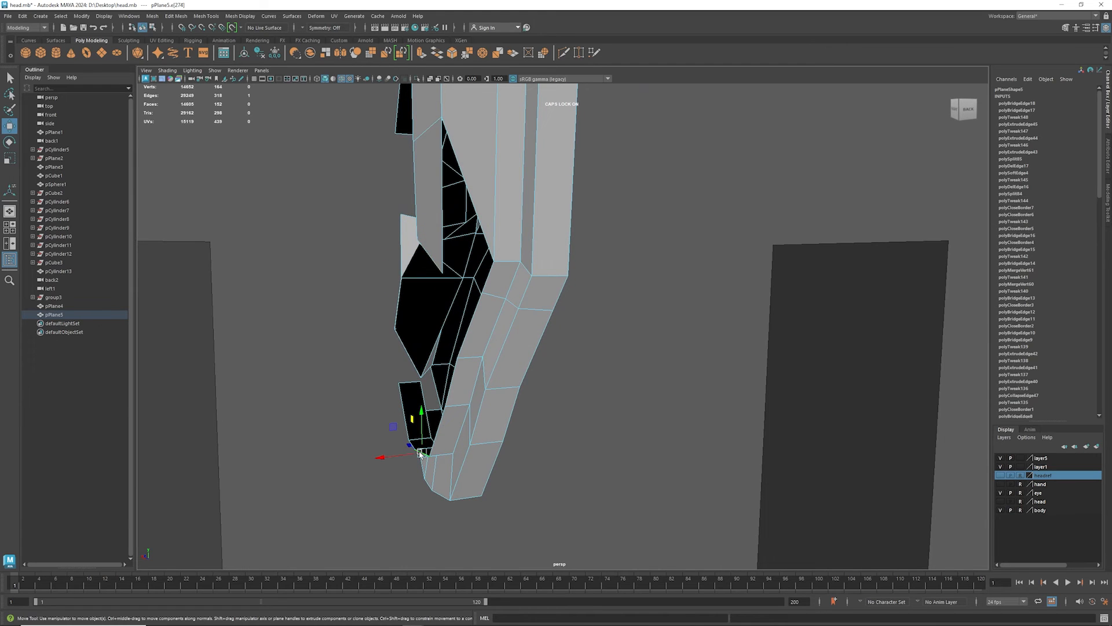
pyautogui.moveTo(423, 421); pyautogui.dragTo(407, 338)
pyautogui.click(425, 394)
pyautogui.click(453, 377)
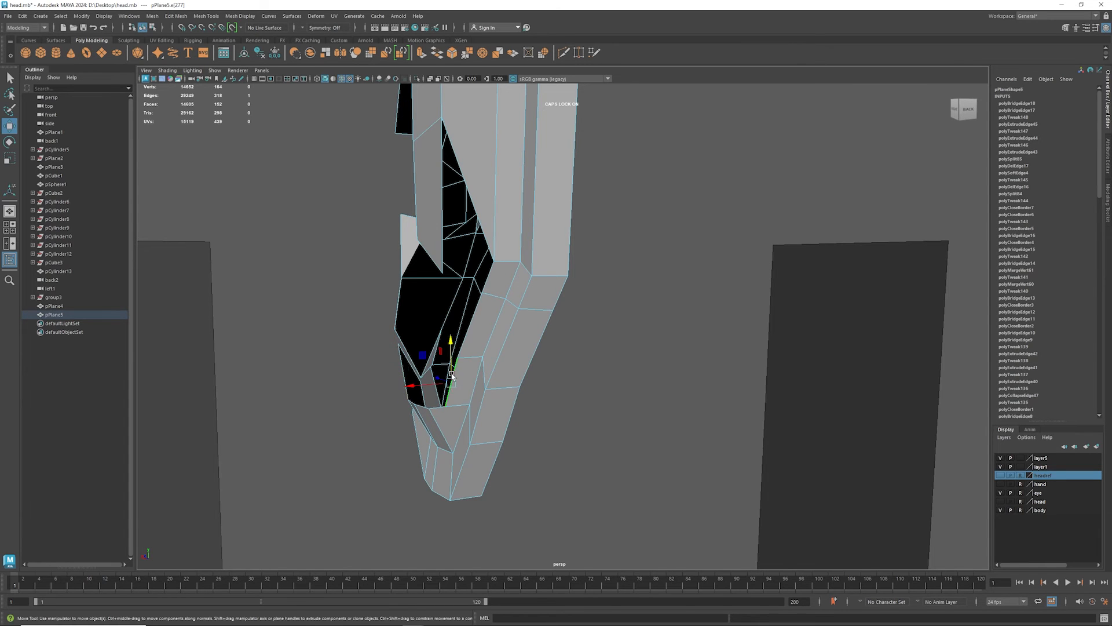
pyautogui.keyDown('alt'); pyautogui.moveTo(453, 377); pyautogui.dragTo(496, 409); pyautogui.keyUp('alt')
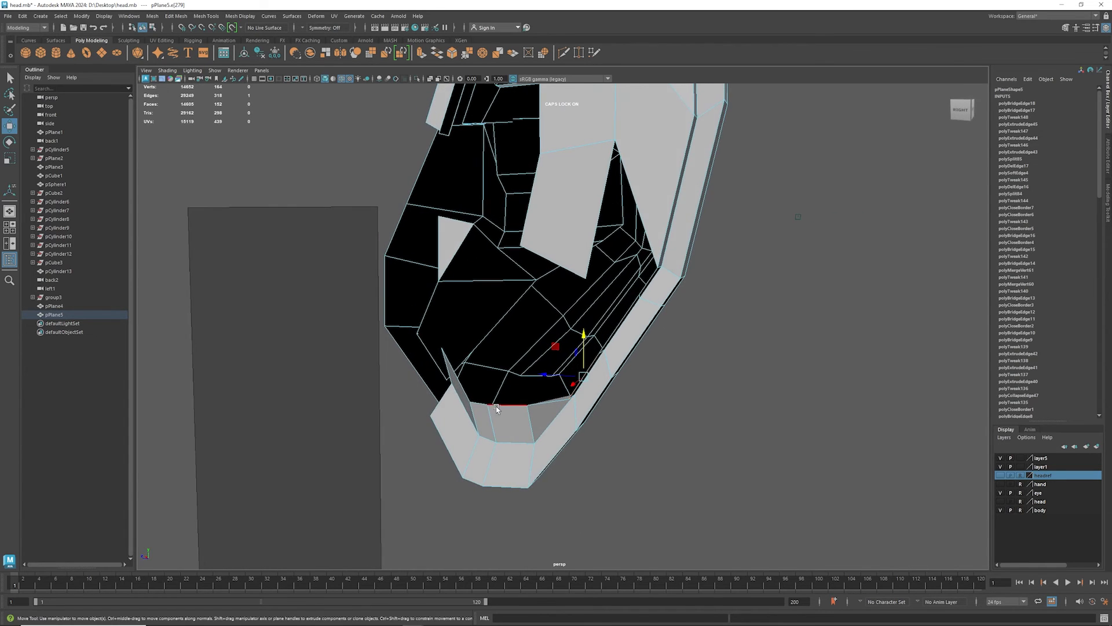
# - Bridge the side edge of the strip's lowest segment to the facing lower edge of the outer rim
pyautogui.keyDown('alt'); pyautogui.moveTo(597, 274); pyautogui.dragTo(565, 318); pyautogui.keyUp('alt')
pyautogui.click(565, 317)
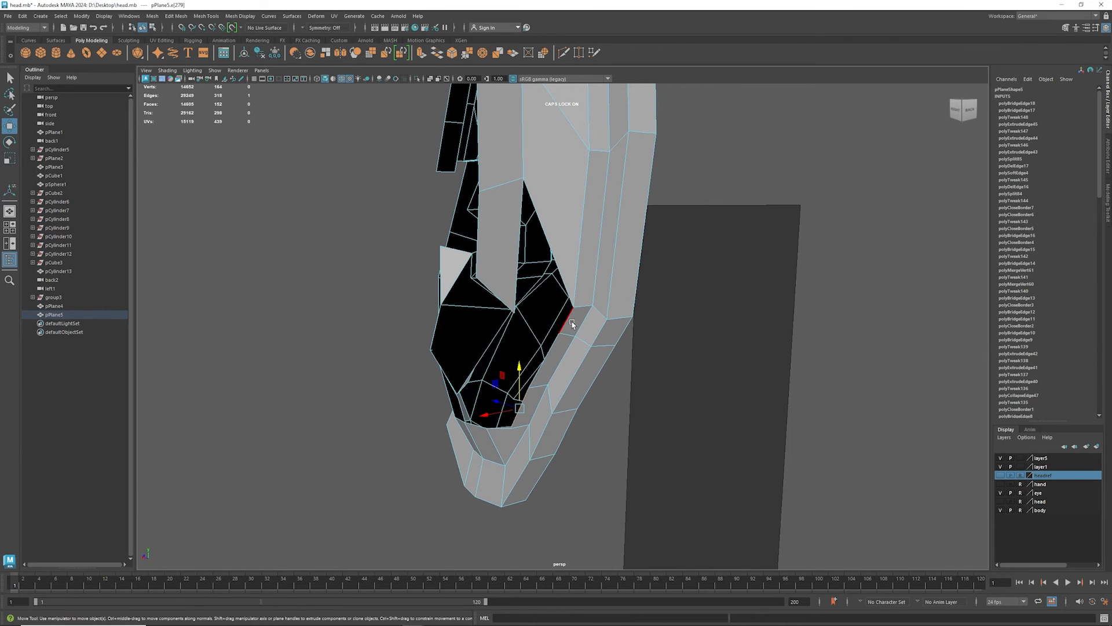
pyautogui.keyDown('shift'); pyautogui.click(515, 268); pyautogui.keyUp('shift')
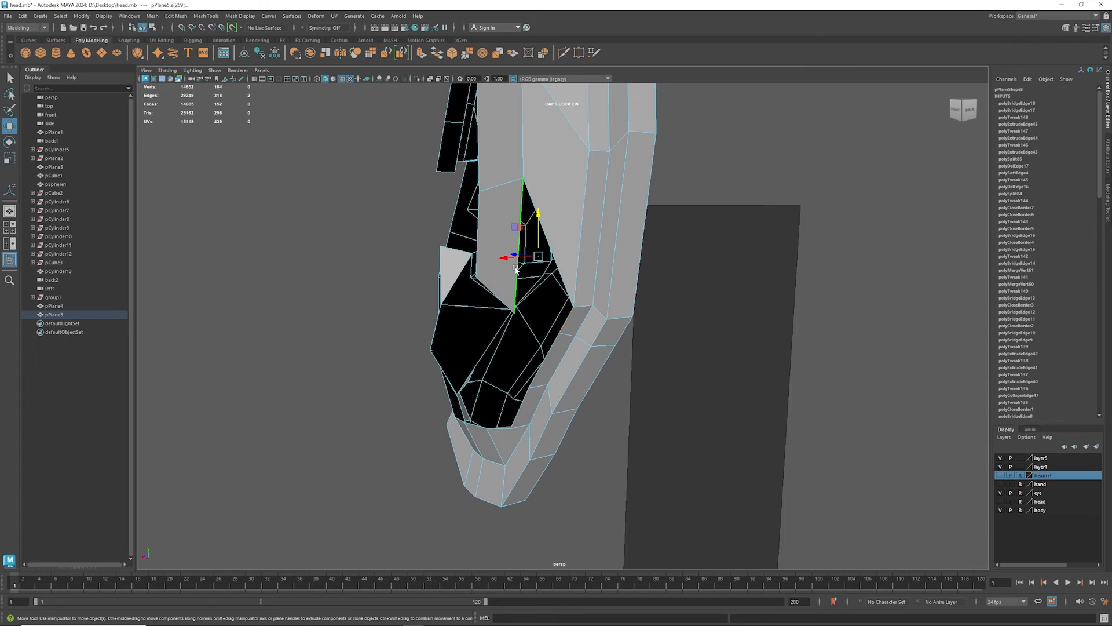
pyautogui.press('g')
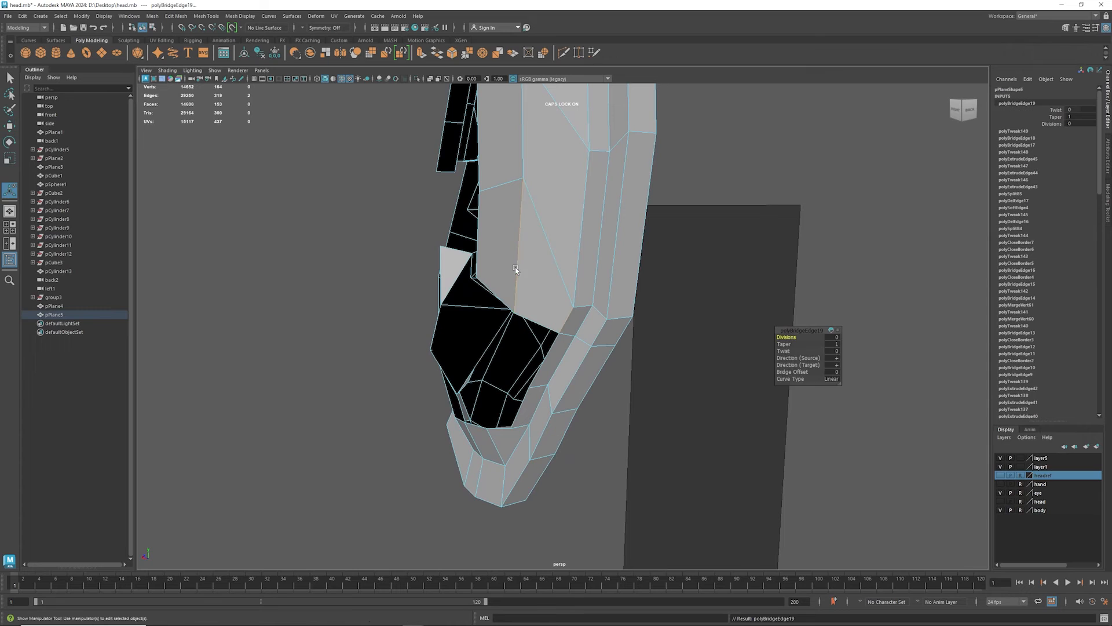
# - Bridge the strip's bottom edge to the raised inner rim edge at the base of the earlobe
pyautogui.click(502, 301)
pyautogui.press('w')
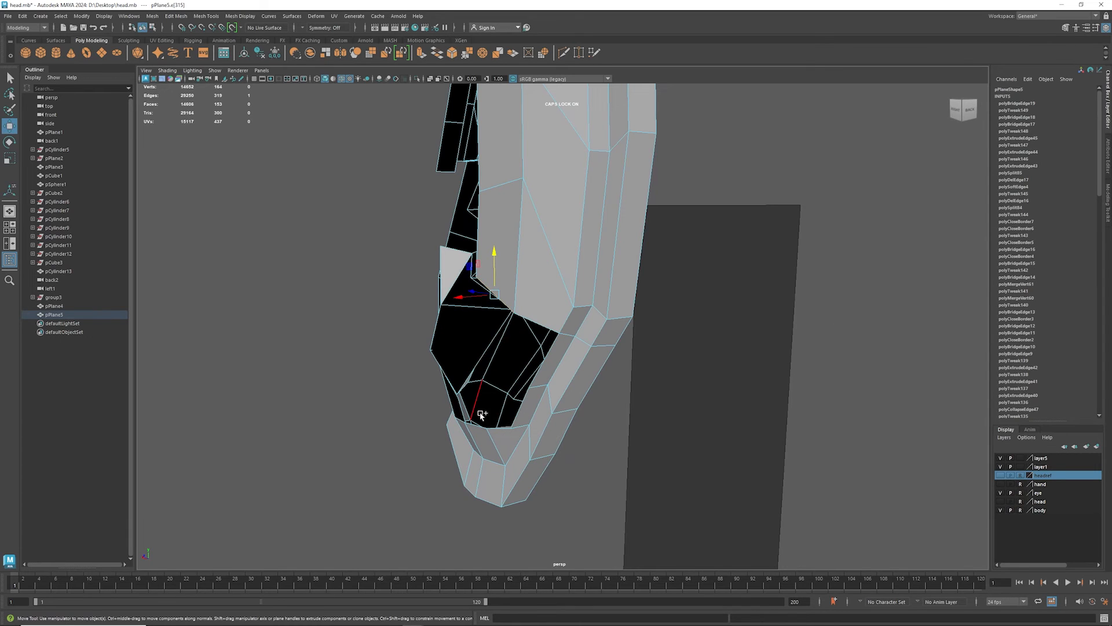
pyautogui.keyDown('shift'); pyautogui.click(477, 429); pyautogui.keyUp('shift')
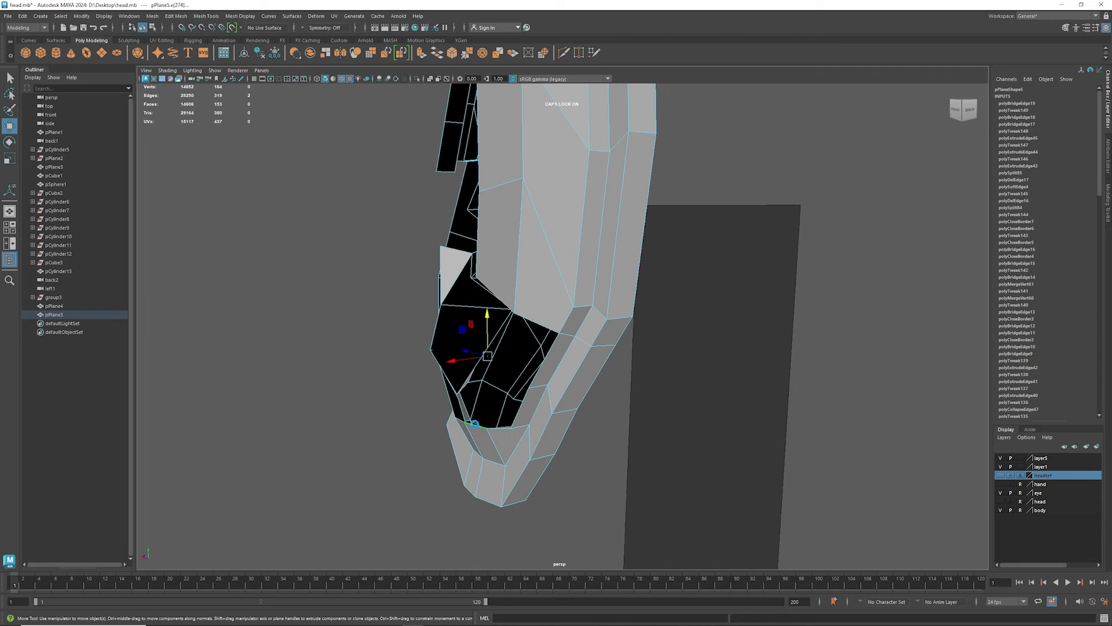
pyautogui.press('g')
# - Bridge the free side edges of the strip's two upper segments to the facing edges of the ear's front rim
pyautogui.keyDown('alt'); pyautogui.moveTo(529, 409); pyautogui.dragTo(477, 415); pyautogui.keyUp('alt')
pyautogui.keyDown('alt'); pyautogui.moveTo(477, 415); pyautogui.dragTo(427, 317, button='middle'); pyautogui.keyUp('alt')
pyautogui.click(419, 258)
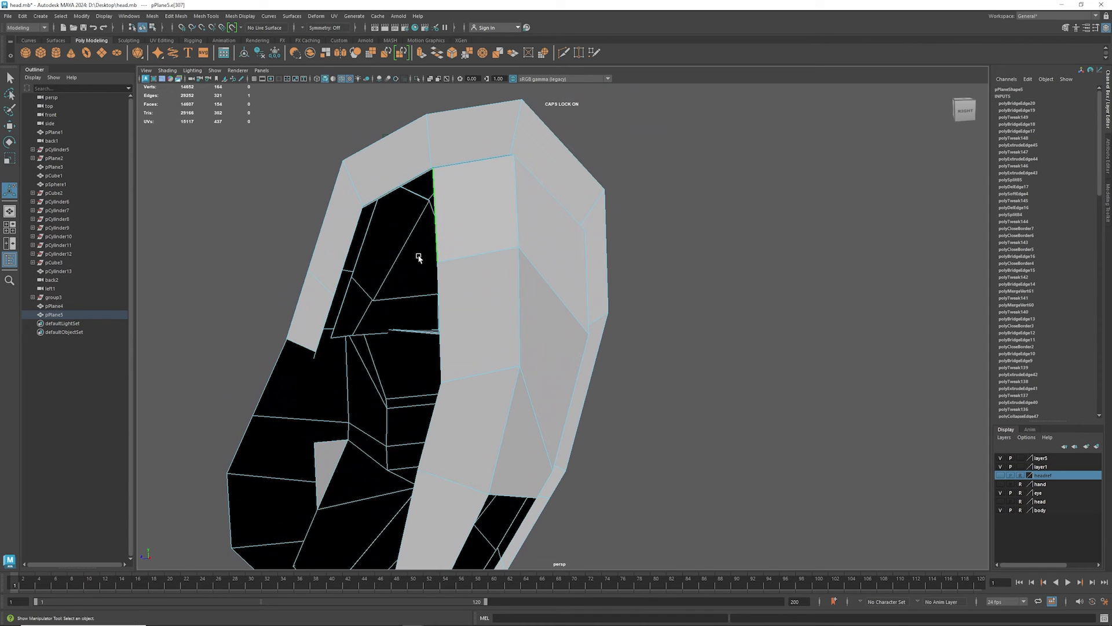
pyautogui.keyDown('shift'); pyautogui.click(342, 268); pyautogui.keyUp('shift')
pyautogui.keyDown('alt'); pyautogui.moveTo(394, 316); pyautogui.dragTo(428, 287); pyautogui.keyUp('alt')
pyautogui.press('g')
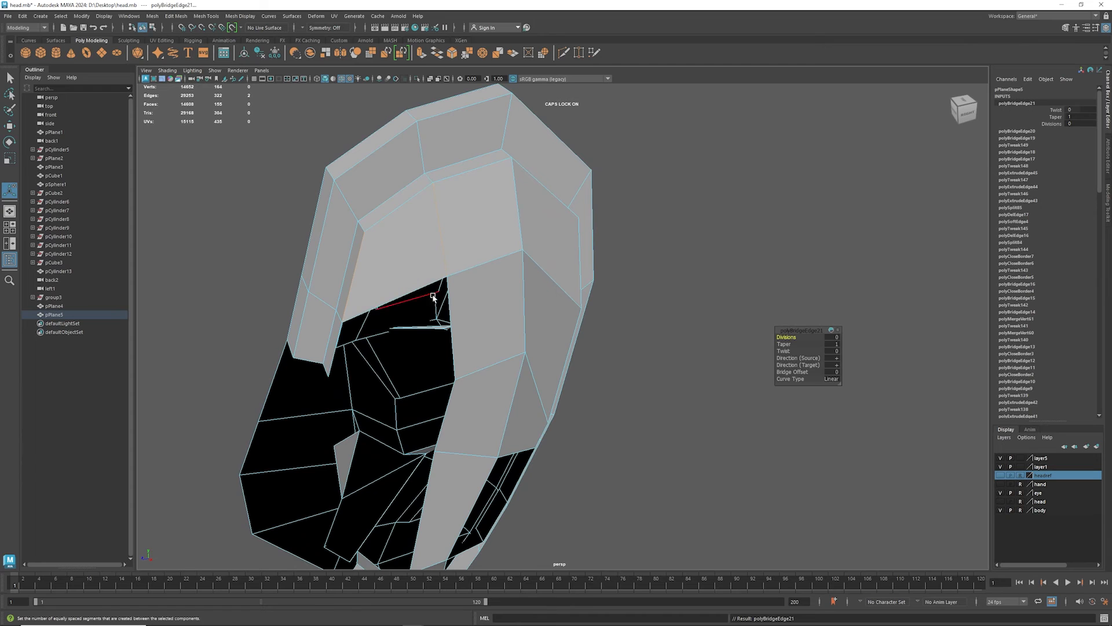
pyautogui.click(336, 356)
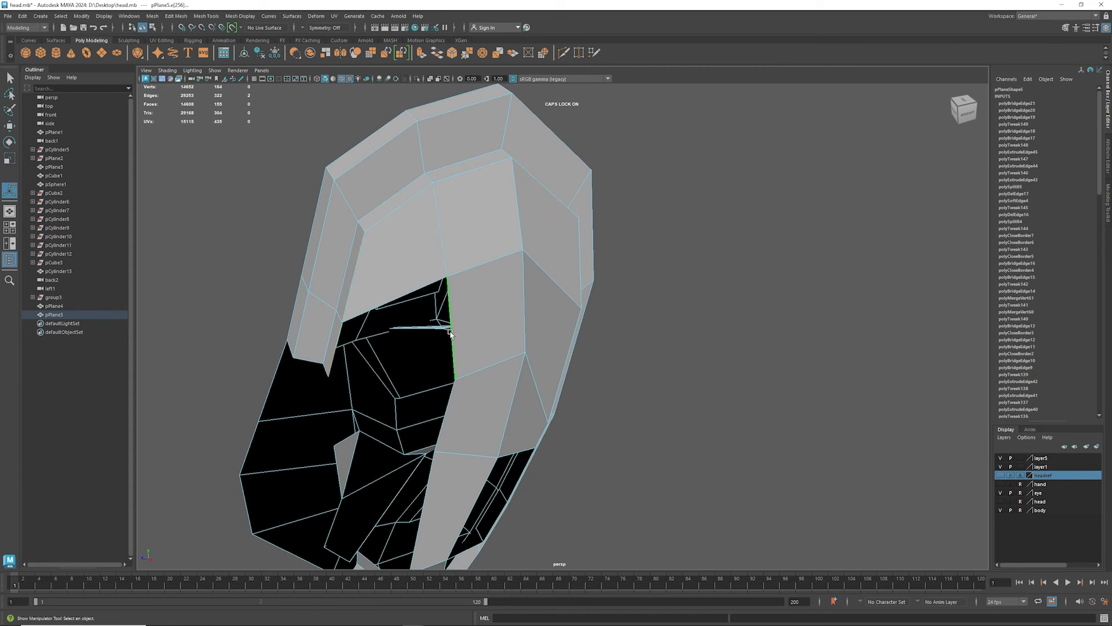
pyautogui.press('g')
# - Cut across the middle of the long face connecting the strip to the earlobe
pyautogui.keyDown('alt'); pyautogui.moveTo(459, 405); pyautogui.dragTo(387, 283); pyautogui.keyUp('alt')
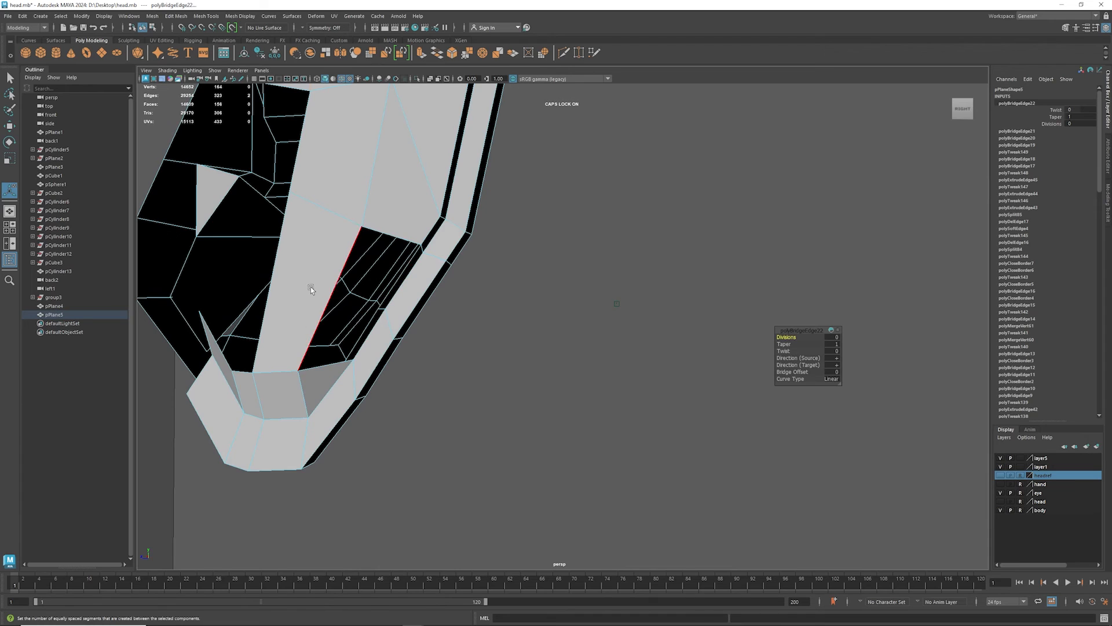
pyautogui.keyDown('shift'); pyautogui.moveTo(312, 287); pyautogui.dragTo(267, 292, button='right'); pyautogui.keyUp('shift')
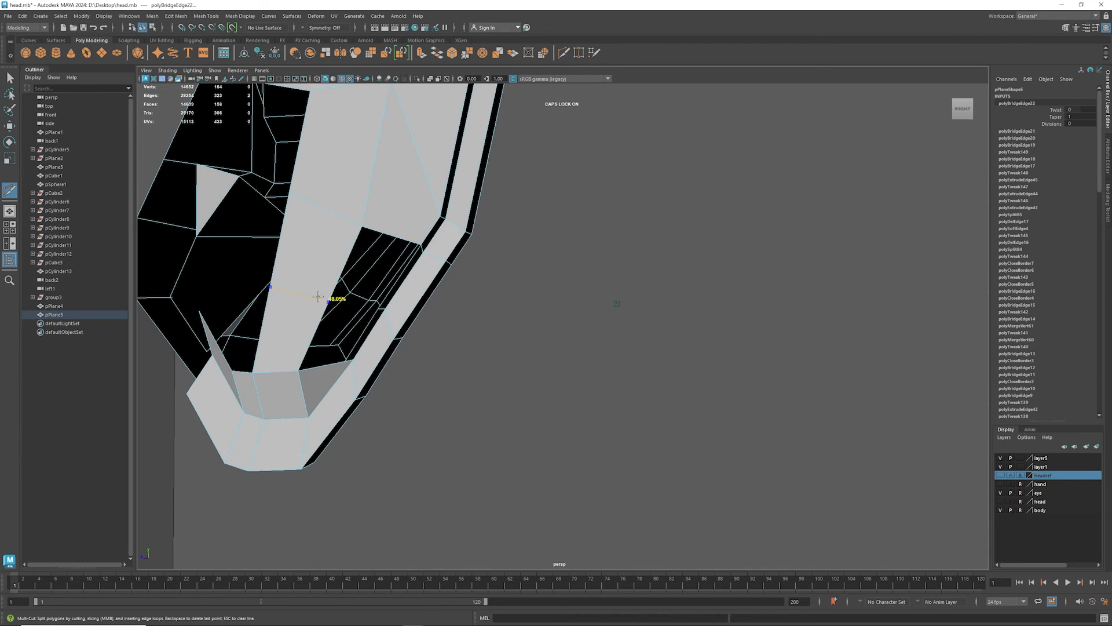
pyautogui.click(318, 297)
pyautogui.press('Return')
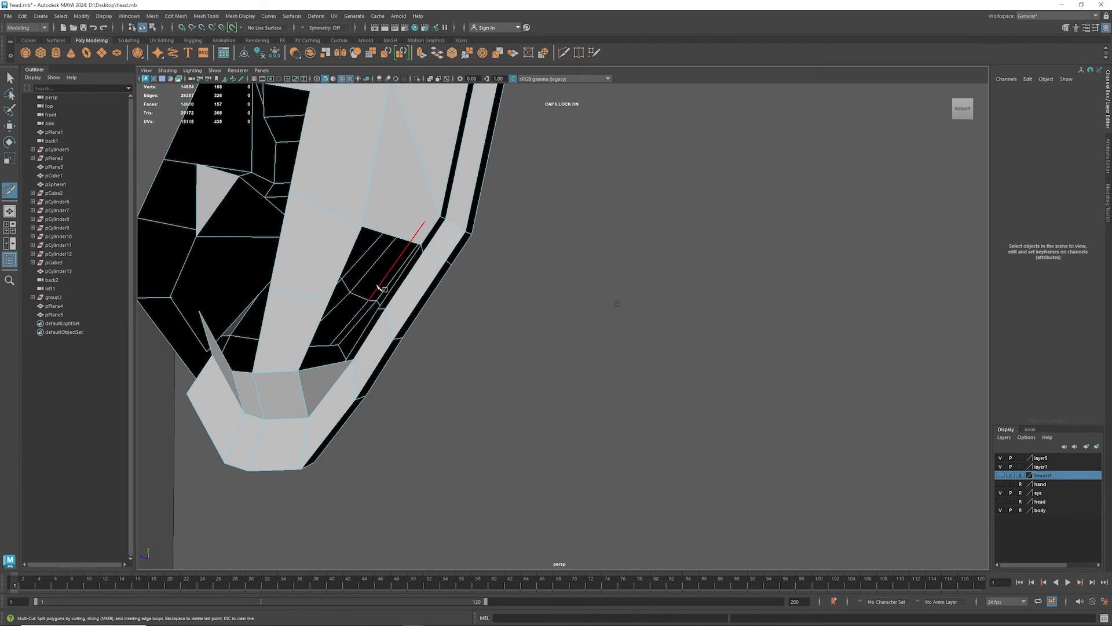
# - Bridge the outer-side edges of both halves of the split face to the facing lower rim edges
pyautogui.press('w')
pyautogui.click(400, 280)
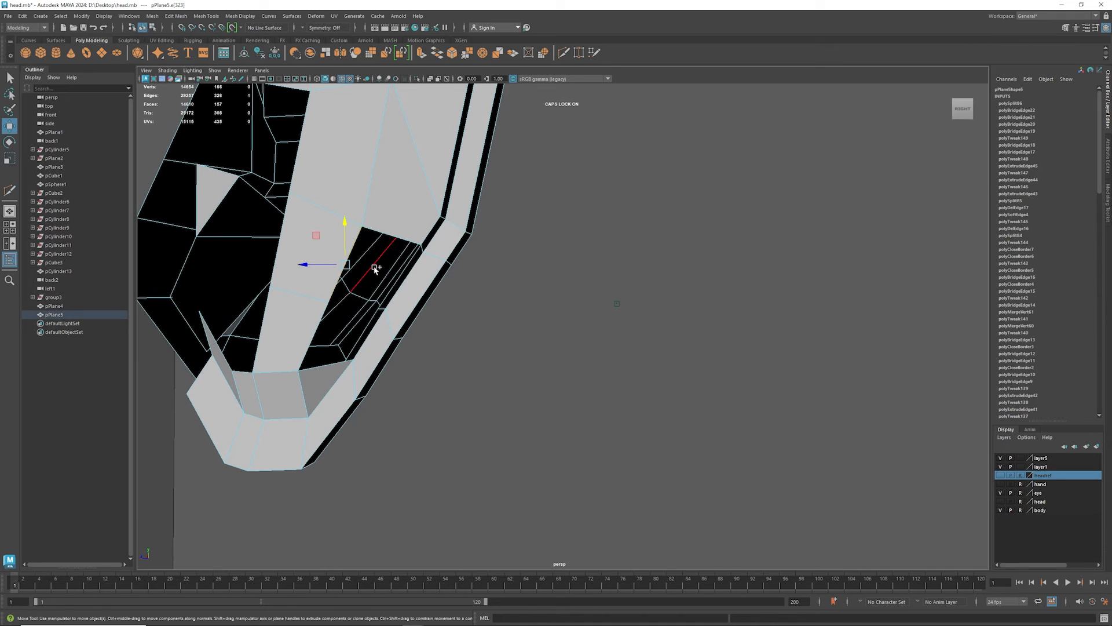
pyautogui.keyDown('shift'); pyautogui.click(404, 273); pyautogui.keyUp('shift')
pyautogui.keyDown('alt'); pyautogui.moveTo(441, 308); pyautogui.dragTo(378, 292); pyautogui.keyUp('alt')
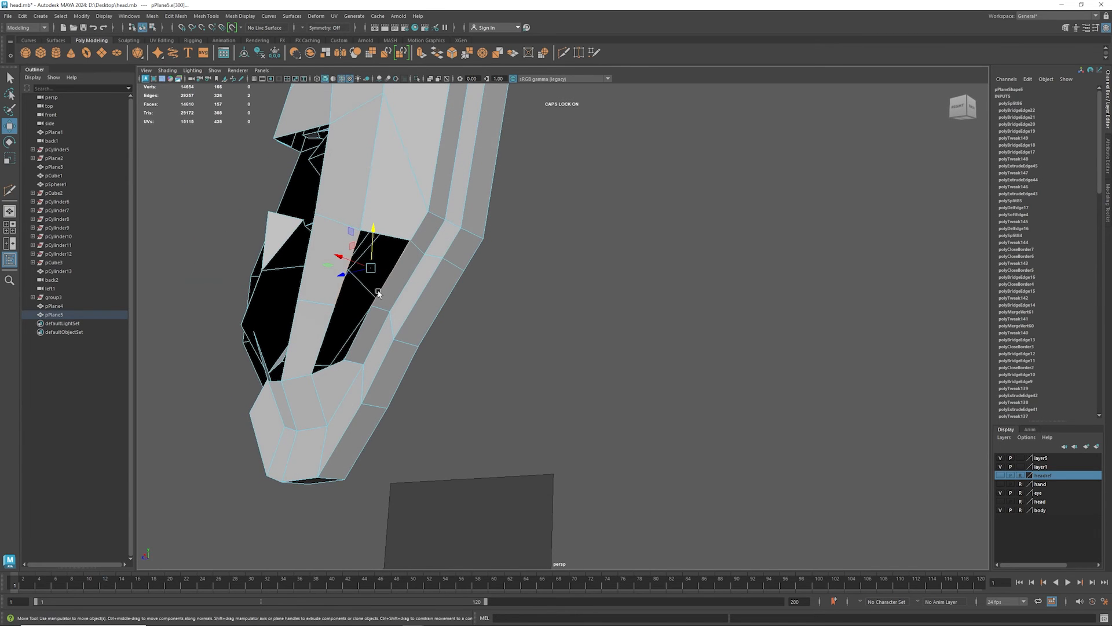
pyautogui.hotkey('ctrl', 'shift', 'x')
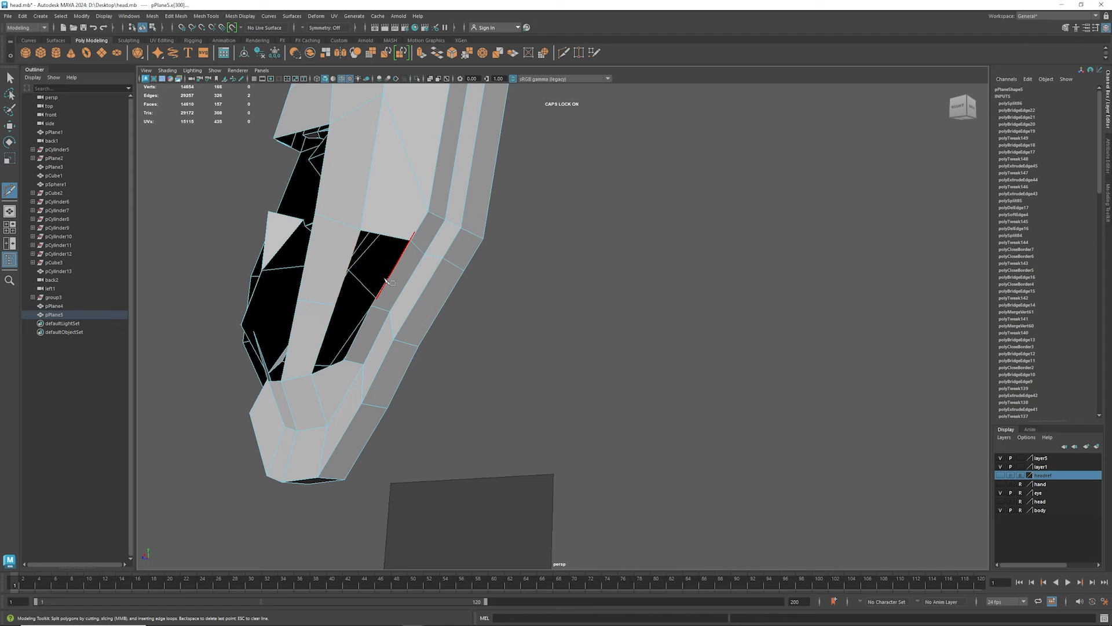
pyautogui.press('w')
pyautogui.click(386, 279)
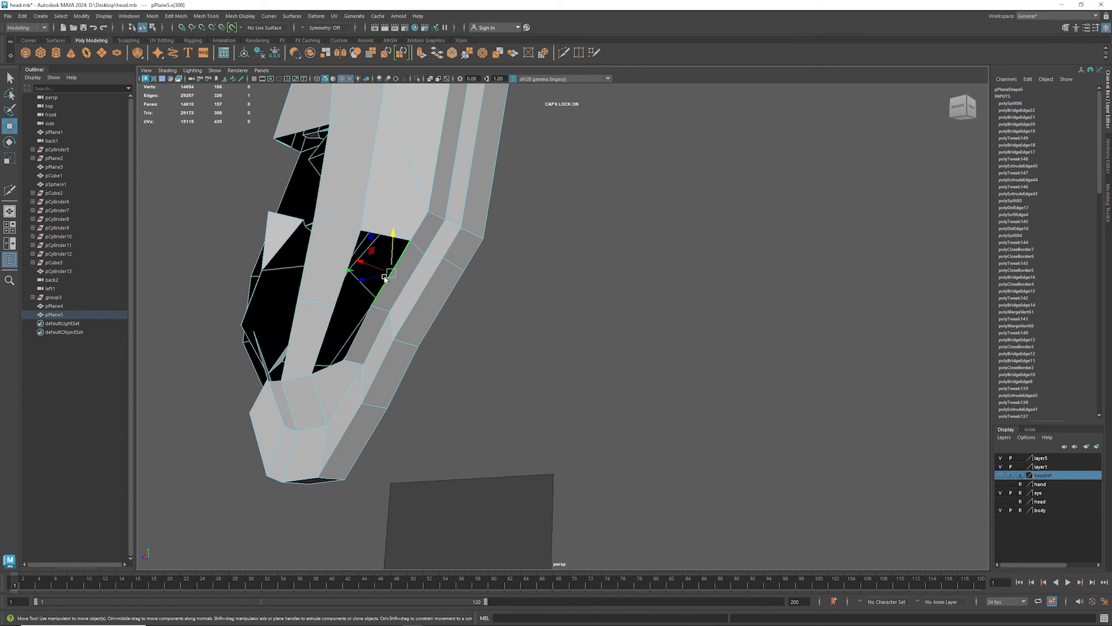
pyautogui.keyDown('shift'); pyautogui.click(341, 282); pyautogui.keyUp('shift')
pyautogui.keyDown('shift'); pyautogui.moveTo(341, 282); pyautogui.dragTo(331, 388, button='right'); pyautogui.keyUp('shift')
pyautogui.click(363, 323)
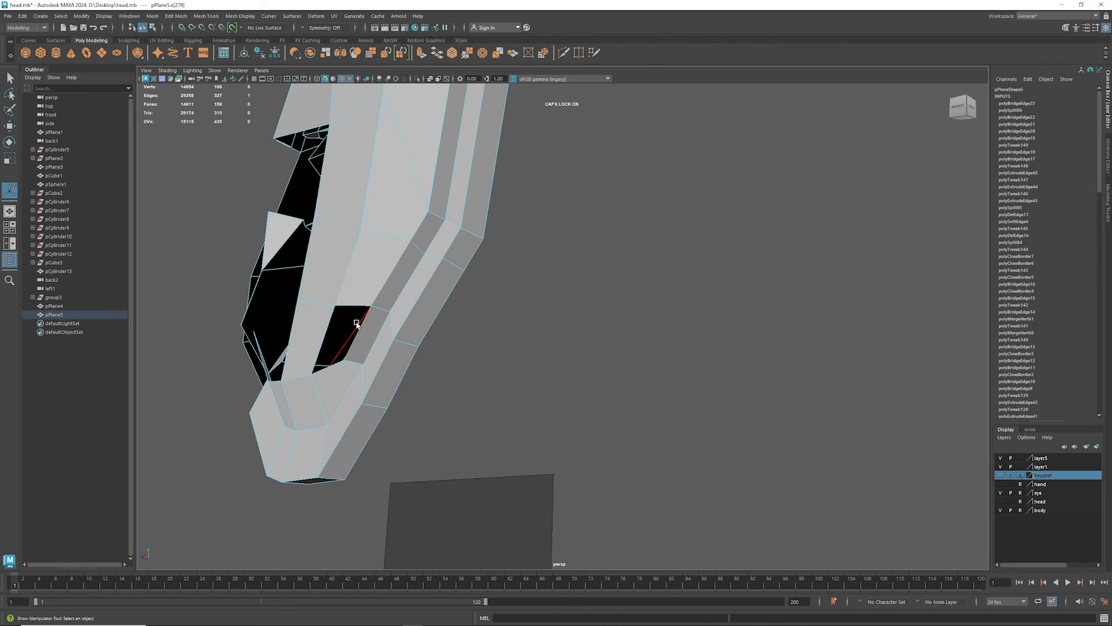
pyautogui.press('g')
# - Bridge the lower half's free side edge to the edge of the pointed flap at the front of the earlobe
pyautogui.keyDown('alt'); pyautogui.moveTo(330, 295); pyautogui.dragTo(236, 346); pyautogui.keyUp('alt')
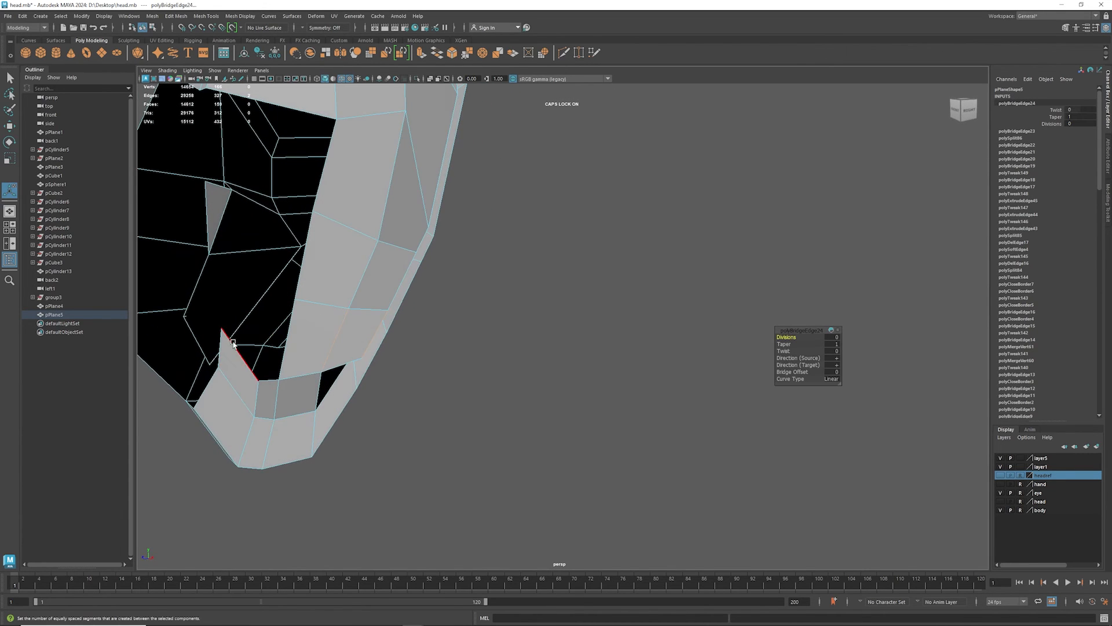
pyautogui.click(233, 343)
pyautogui.click(293, 323)
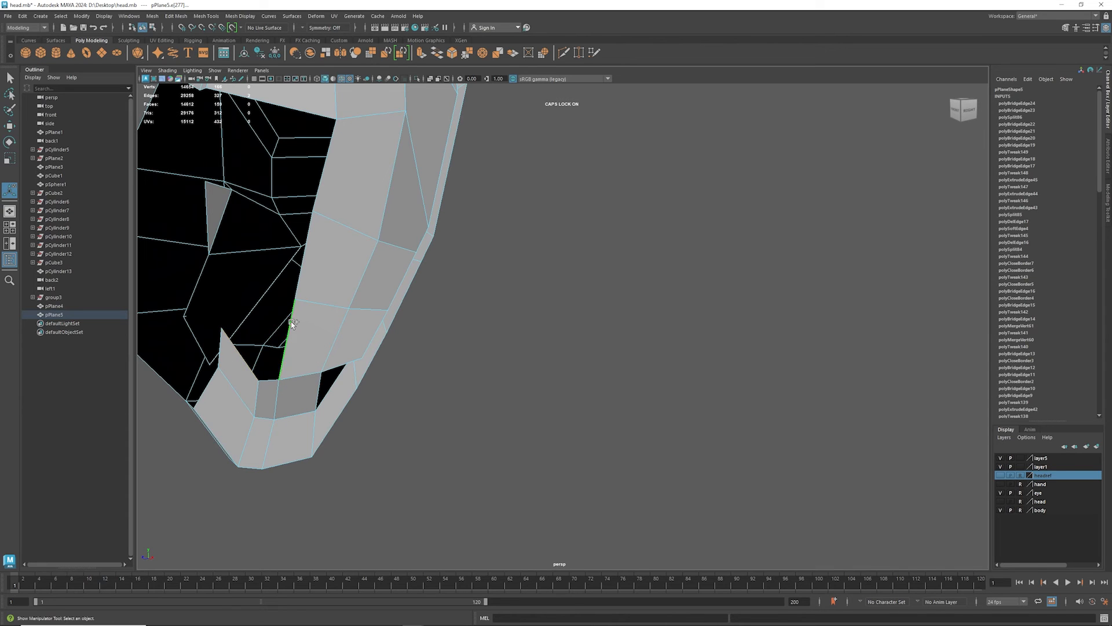
pyautogui.press('g')
# - Extrude the top edge of the new earlobe face upward alongside the strip
pyautogui.keyDown('alt'); pyautogui.moveTo(323, 310); pyautogui.dragTo(349, 376); pyautogui.keyUp('alt')
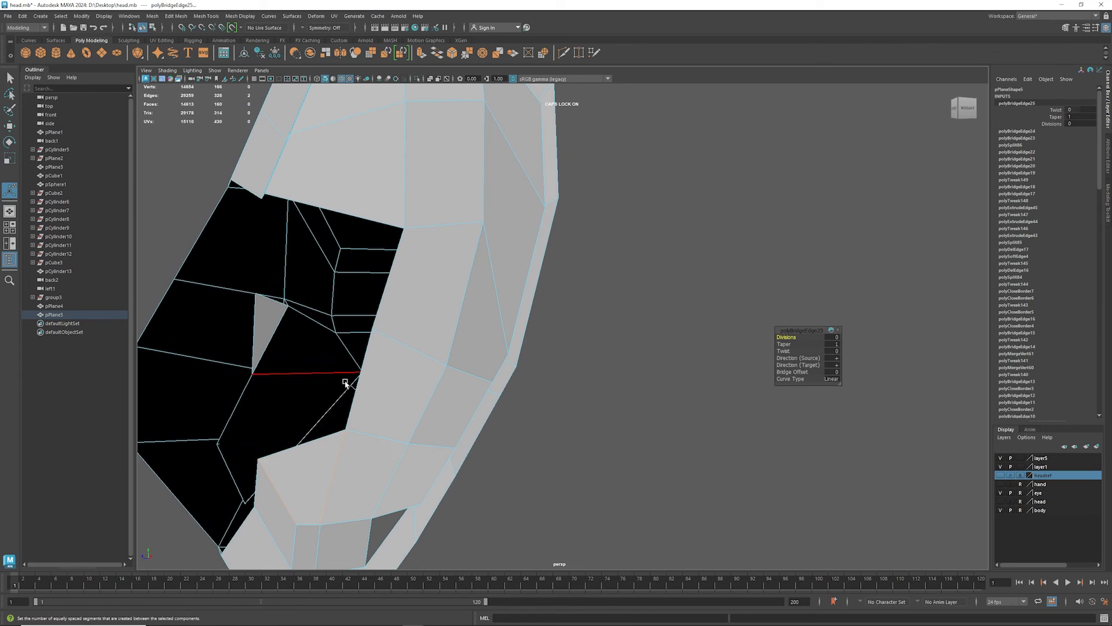
pyautogui.click(318, 440)
pyautogui.press('w')
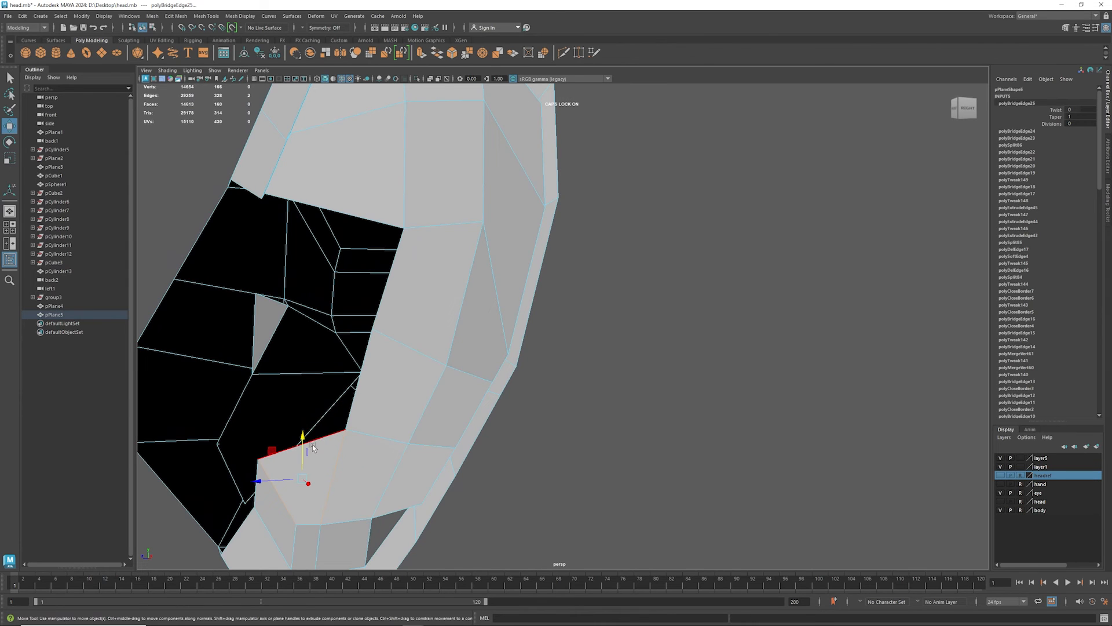
pyautogui.keyDown('shift'); pyautogui.moveTo(304, 443); pyautogui.dragTo(304, 317); pyautogui.keyUp('shift')
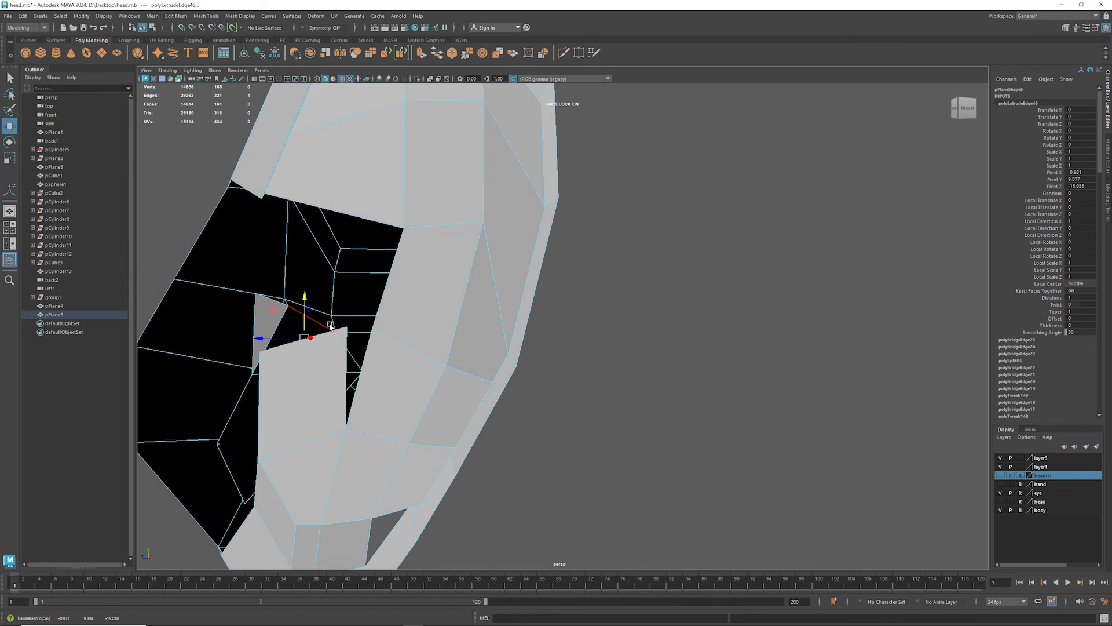
# - Bridge the extruded top edge to the open lower edge of the upper back faces
pyautogui.click(323, 209)
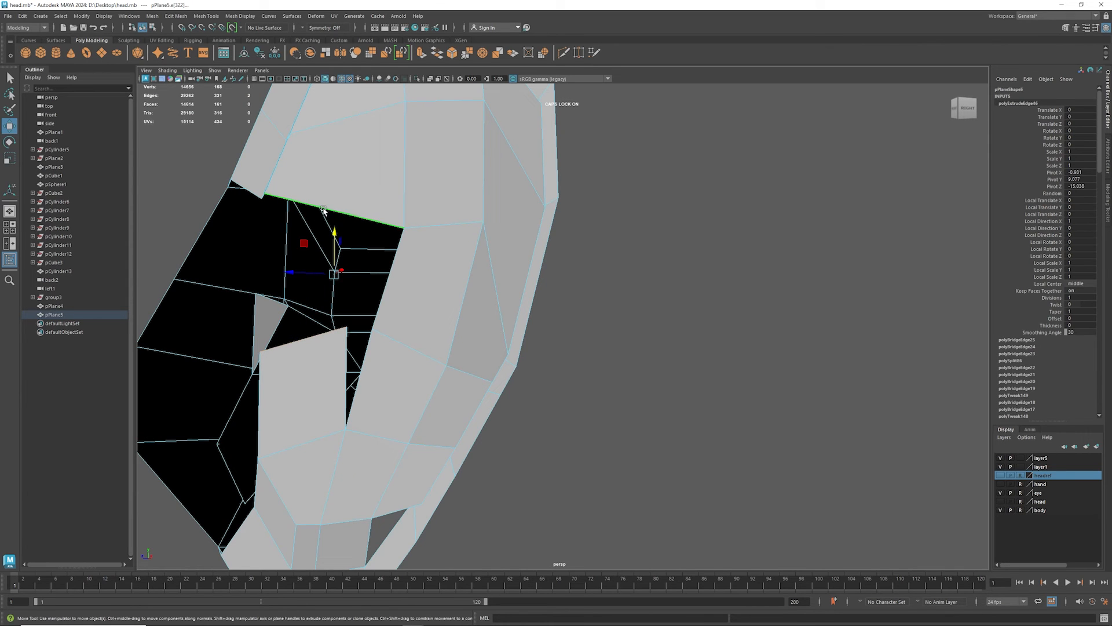
pyautogui.moveTo(346, 263)
pyautogui.keyDown('alt'); pyautogui.mouseDown()
pyautogui.moveTo(313, 255)
pyautogui.moveTo(345, 265)
pyautogui.mouseUp(); pyautogui.keyUp('alt')
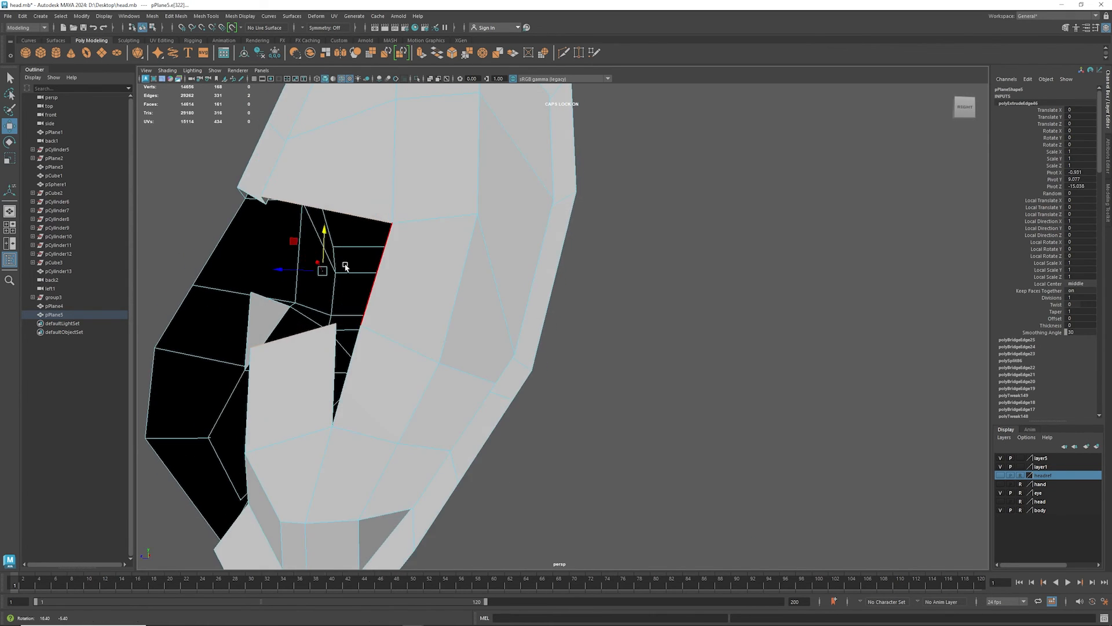
pyautogui.press('g')
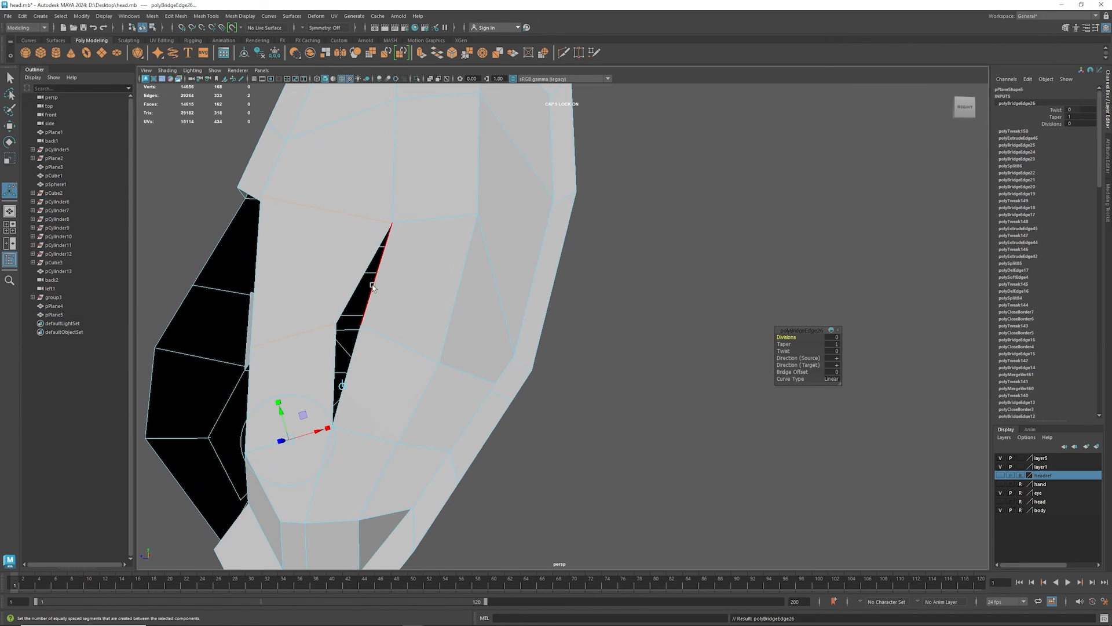
# - Merge the two facing vertices midway along the narrow slit beside the strip
pyautogui.moveTo(337, 324); pyautogui.dragTo(306, 323, button='right')
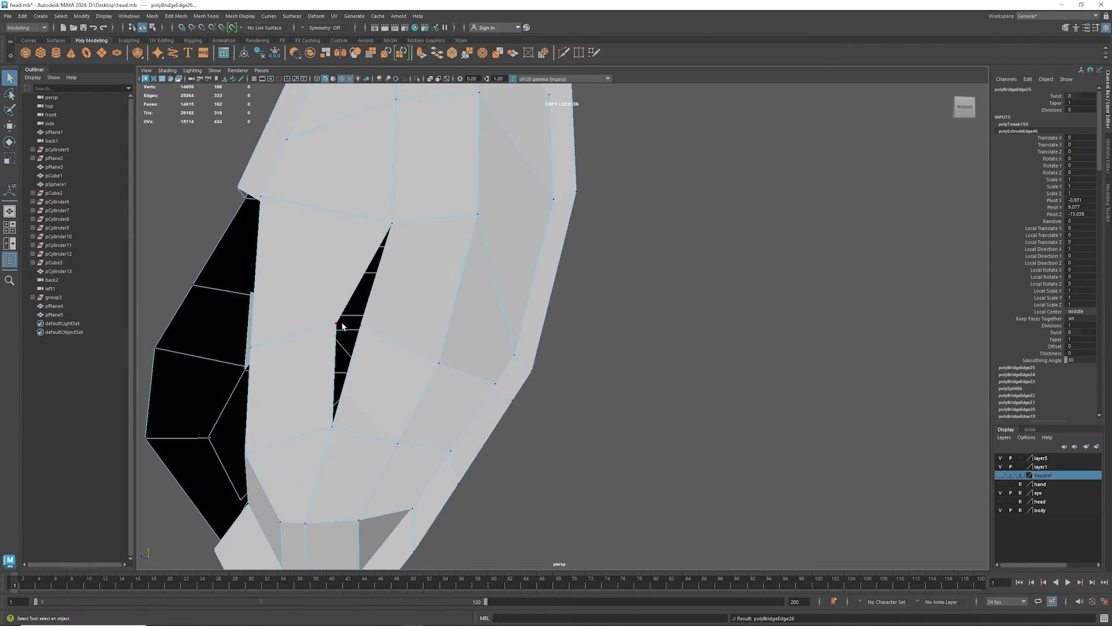
pyautogui.click(338, 323)
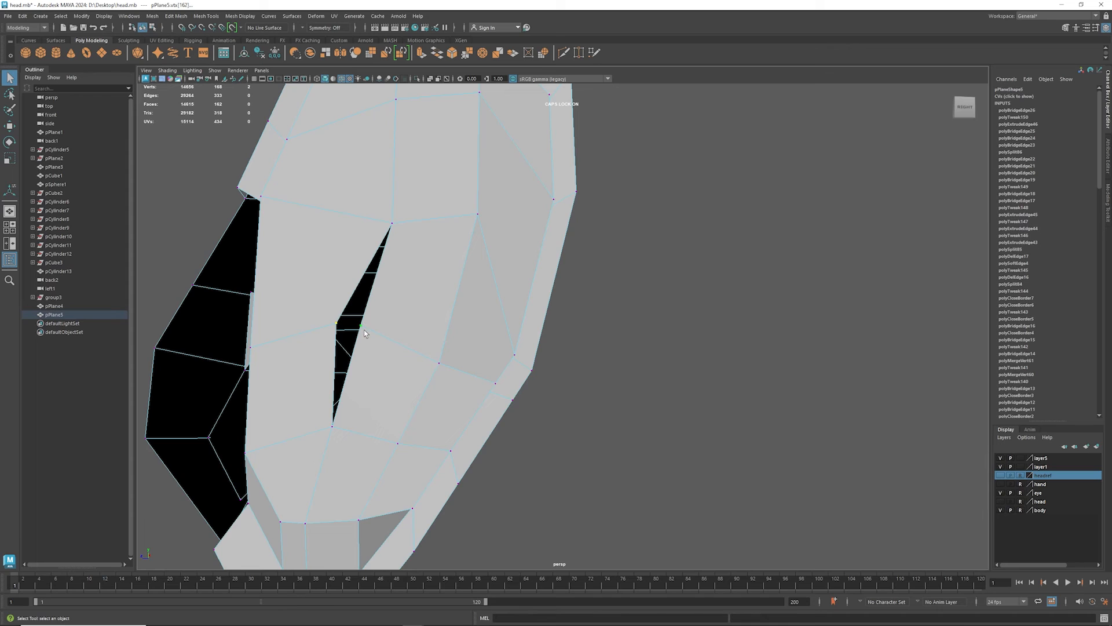
pyautogui.keyDown('shift'); pyautogui.moveTo(361, 329); pyautogui.dragTo(357, 254, button='right'); pyautogui.keyUp('shift')
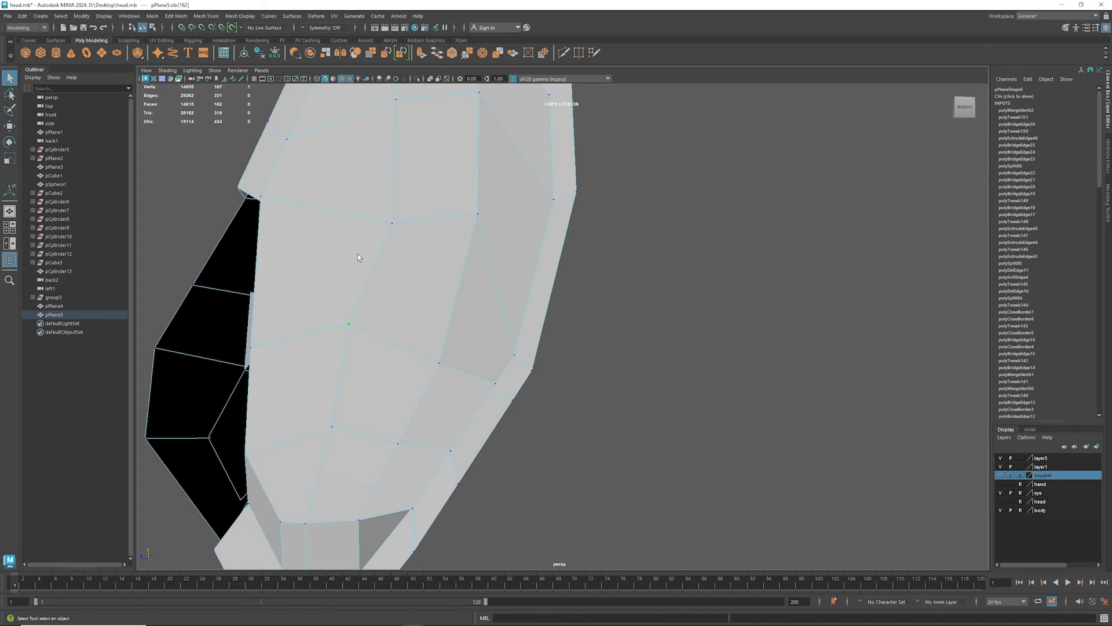
# - Preview the ear smoothed and move a vertex in the middle of its back surface to even out the curvature
pyautogui.keyDown('alt'); pyautogui.moveTo(311, 270); pyautogui.dragTo(491, 298); pyautogui.keyUp('alt')
pyautogui.press('3')
pyautogui.press('w')
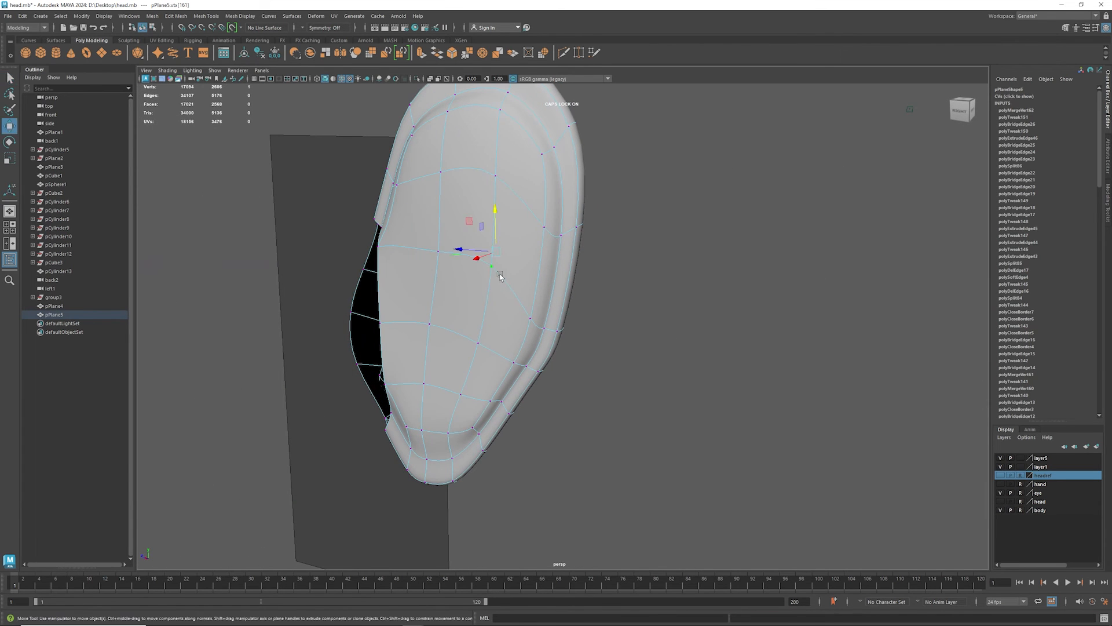
pyautogui.moveTo(474, 253); pyautogui.dragTo(511, 316)
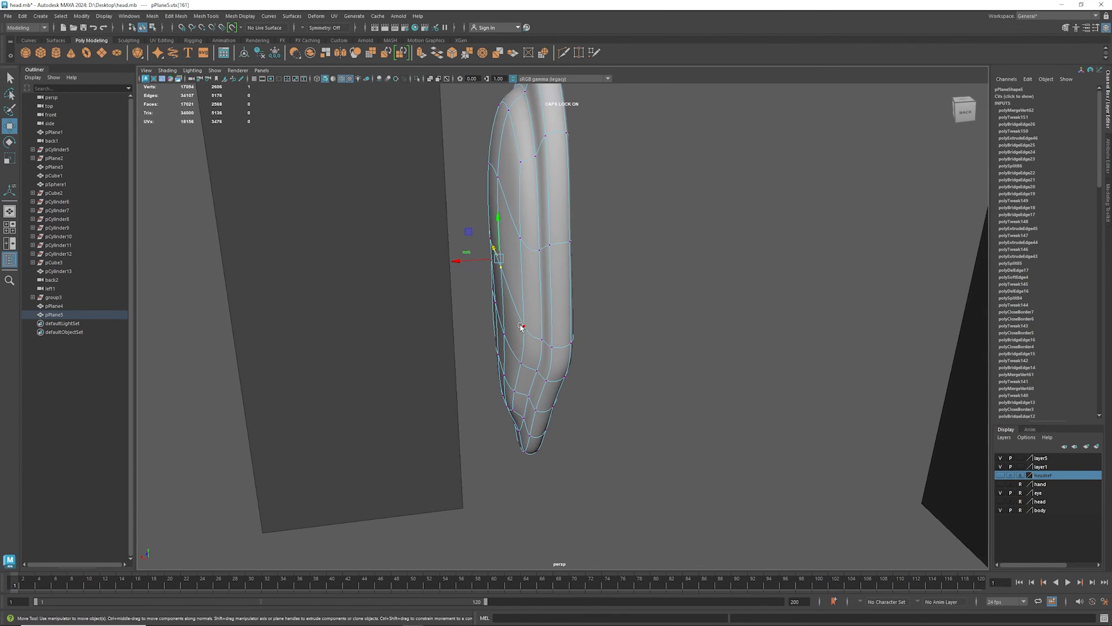
pyautogui.keyDown('alt'); pyautogui.moveTo(571, 241); pyautogui.dragTo(570, 145); pyautogui.keyUp('alt')
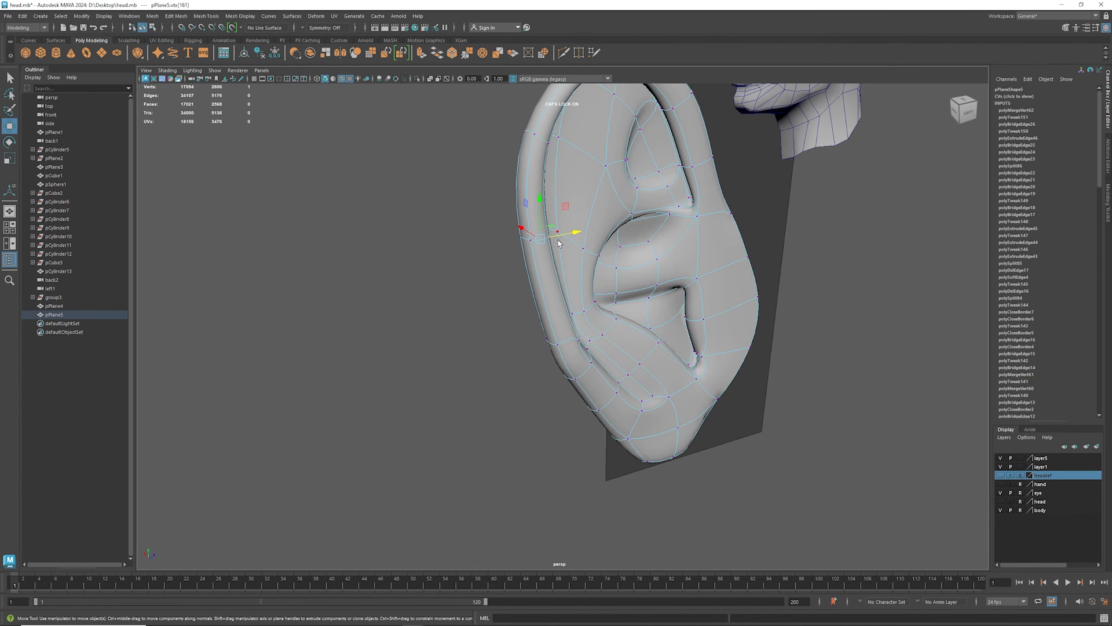
pyautogui.keyDown('alt'); pyautogui.moveTo(548, 191); pyautogui.dragTo(531, 156); pyautogui.keyUp('alt')
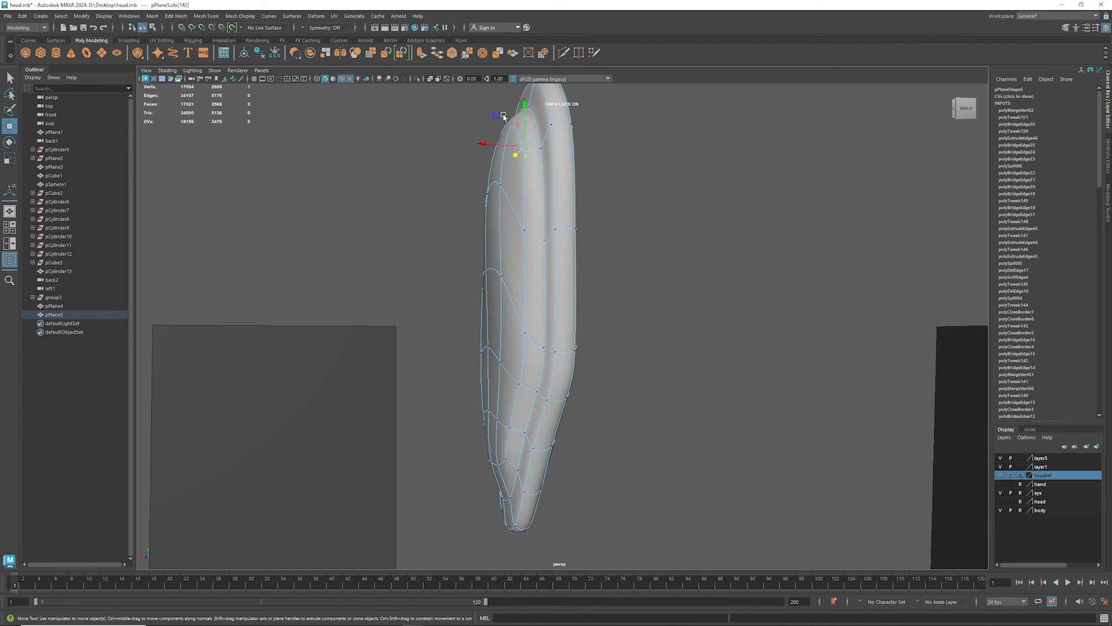
pyautogui.moveTo(503, 117); pyautogui.dragTo(515, 180)
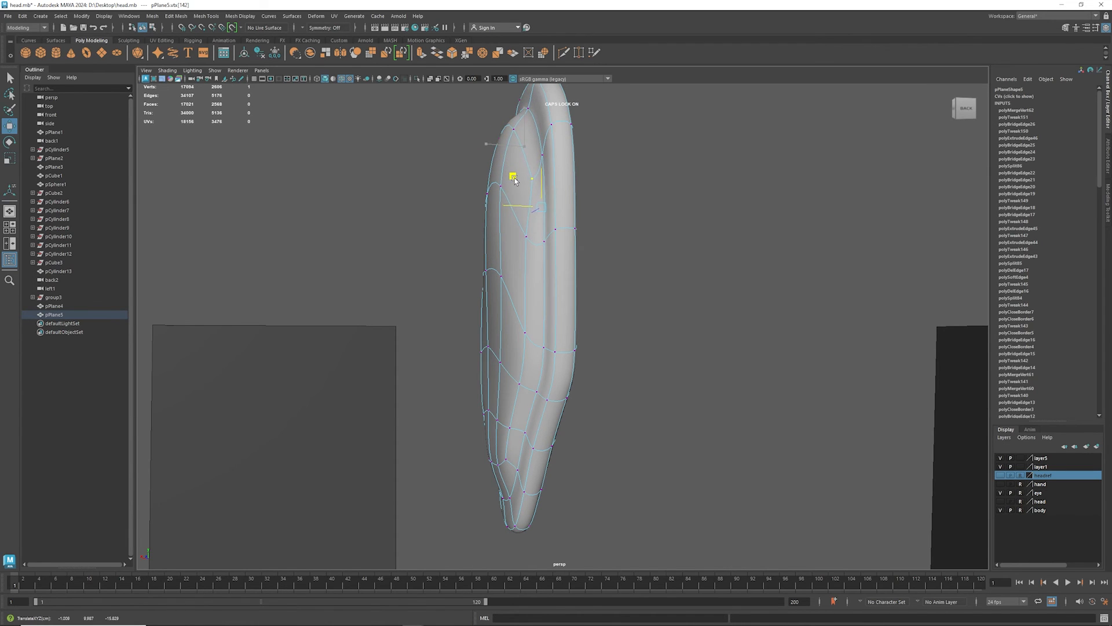
# - Reposition the neighbouring vertices on the upper back of the ear to refine its profile seen from behind
pyautogui.click(503, 148)
pyautogui.keyDown('alt'); pyautogui.moveTo(498, 168); pyautogui.dragTo(463, 279, button='middle'); pyautogui.keyUp('alt')
pyautogui.moveTo(451, 177); pyautogui.dragTo(454, 221)
pyautogui.click(466, 238)
pyautogui.click(472, 299)
pyautogui.moveTo(434, 239); pyautogui.dragTo(446, 266, button='middle')
pyautogui.click(492, 350)
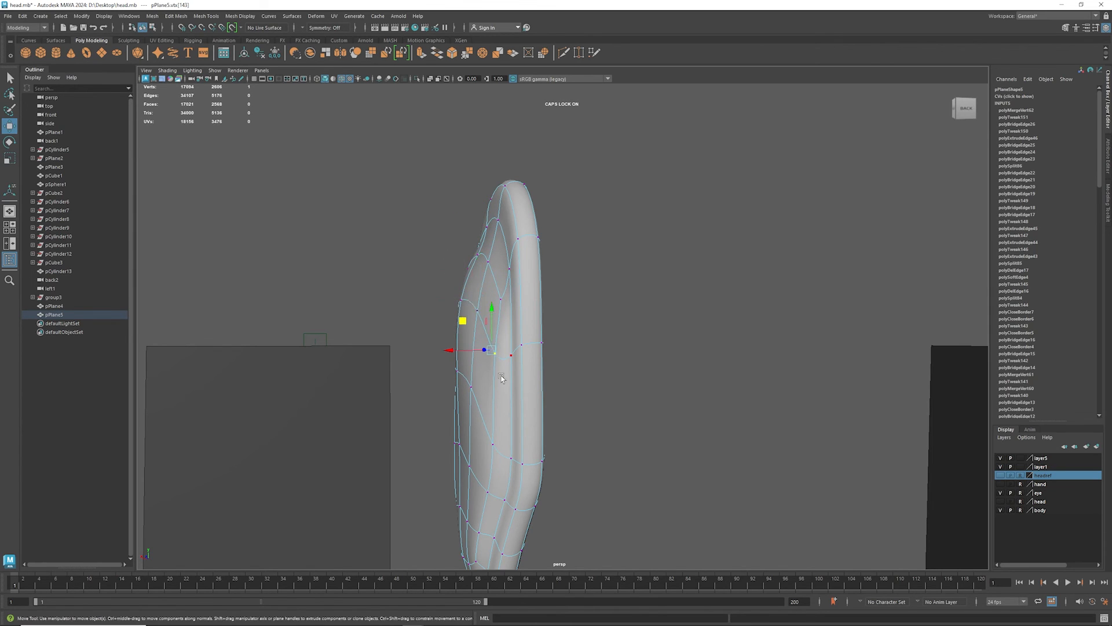
pyautogui.moveTo(456, 326); pyautogui.dragTo(465, 325, button='middle')
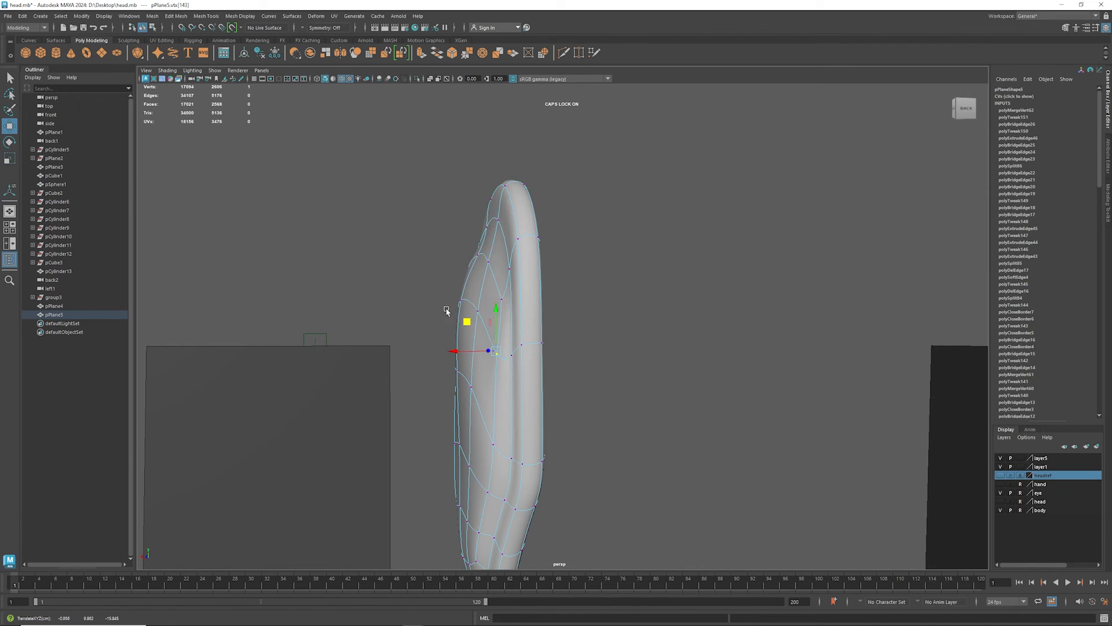
# - Adjust the vertex on the outermost bulge of the upper back, check the smoothed shape and turn the smooth preview off
pyautogui.click(461, 303)
pyautogui.moveTo(422, 254); pyautogui.dragTo(433, 267)
pyautogui.keyDown('alt'); pyautogui.moveTo(379, 378); pyautogui.dragTo(421, 407); pyautogui.keyUp('alt')
pyautogui.keyDown('alt'); pyautogui.moveTo(421, 406); pyautogui.dragTo(407, 232, button='middle'); pyautogui.keyUp('alt')
pyautogui.keyDown('alt'); pyautogui.moveTo(407, 232); pyautogui.dragTo(414, 338, button='right'); pyautogui.keyUp('alt')
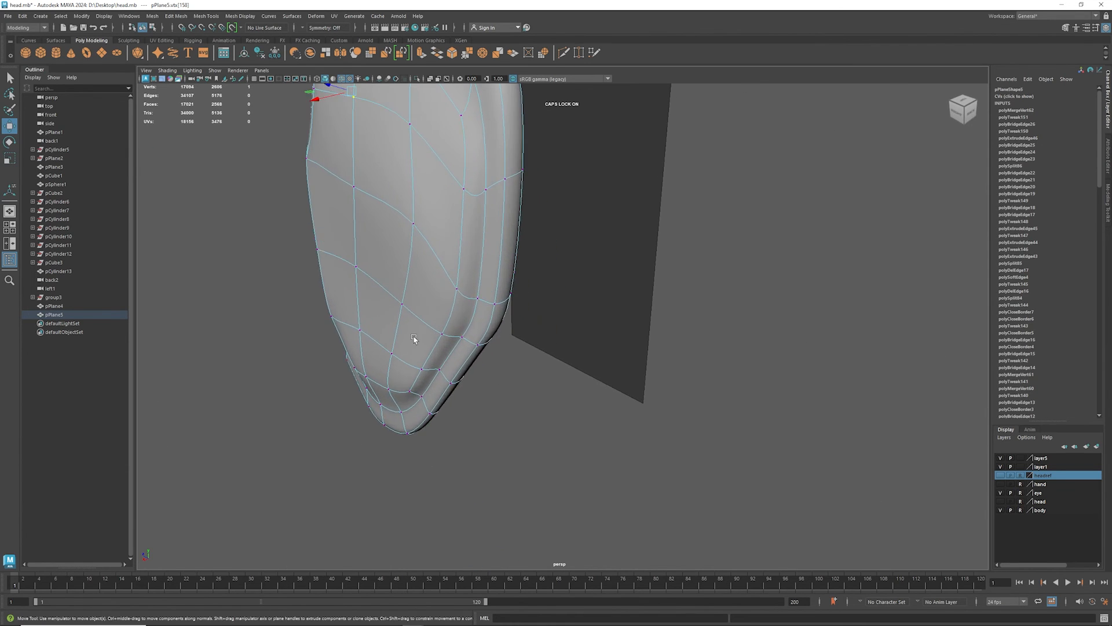
pyautogui.moveTo(414, 339)
pyautogui.keyDown('alt'); pyautogui.mouseDown()
pyautogui.moveTo(395, 320)
pyautogui.moveTo(410, 330)
pyautogui.moveTo(506, 310)
pyautogui.moveTo(355, 308)
pyautogui.moveTo(294, 288)
pyautogui.moveTo(377, 323)
pyautogui.moveTo(411, 355)
pyautogui.mouseUp(); pyautogui.keyUp('alt')
pyautogui.keyDown('alt'); pyautogui.moveTo(439, 360); pyautogui.dragTo(426, 297); pyautogui.keyUp('alt')
pyautogui.press('1')
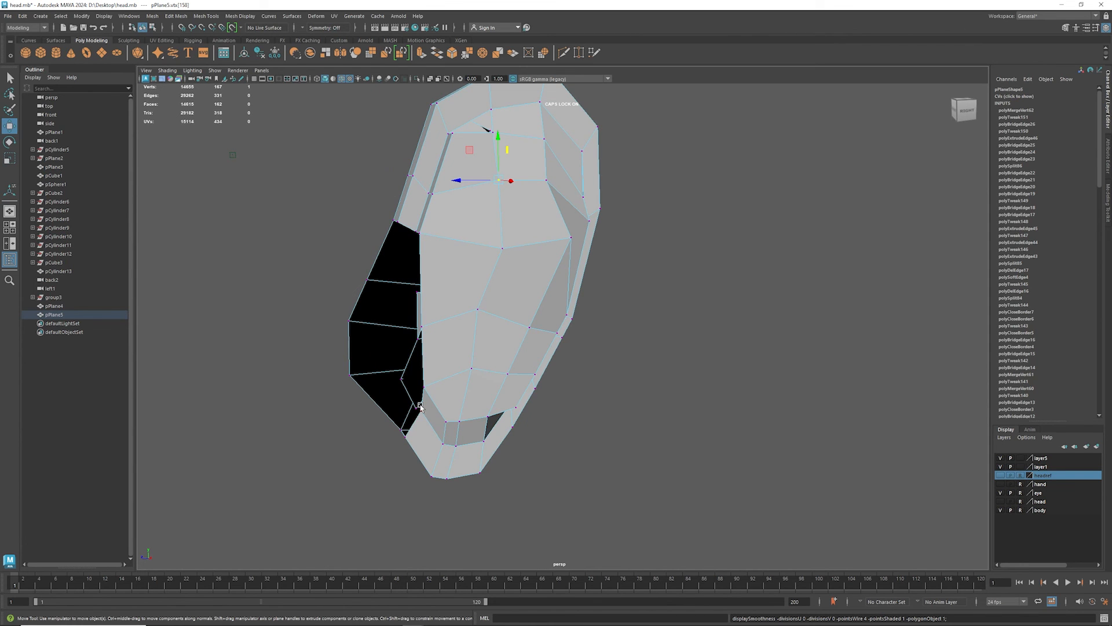
# - Return the ear mesh to object mode so the whole ear is selected
pyautogui.keyDown('alt'); pyautogui.moveTo(405, 383); pyautogui.dragTo(561, 380); pyautogui.keyUp('alt')
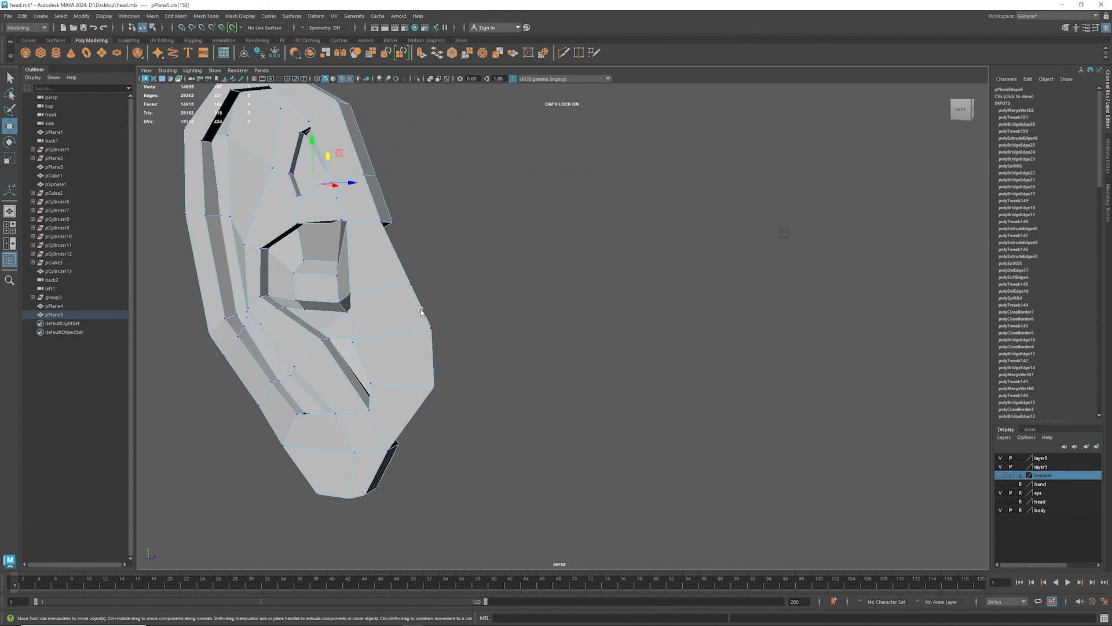
pyautogui.moveTo(447, 307)
pyautogui.keyDown('alt'); pyautogui.mouseDown()
pyautogui.moveTo(363, 308)
pyautogui.moveTo(457, 311)
pyautogui.moveTo(440, 301)
pyautogui.mouseUp(); pyautogui.keyUp('alt')
pyautogui.scroll(-5, 440, 302)
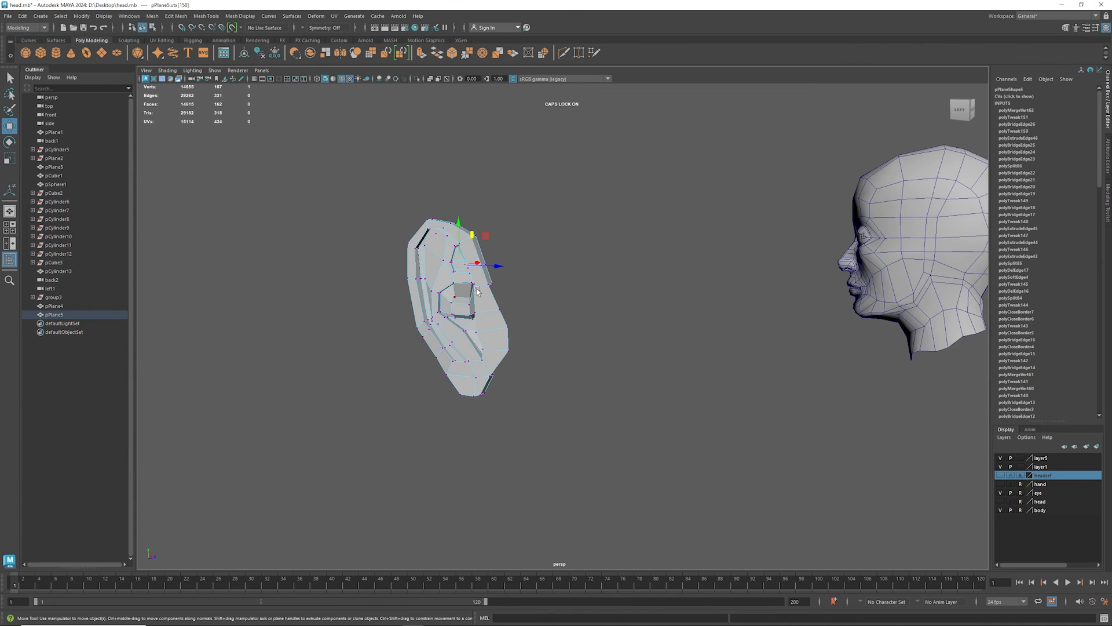
pyautogui.keyDown('alt'); pyautogui.moveTo(824, 232); pyautogui.dragTo(410, 339); pyautogui.keyUp('alt')
pyautogui.keyDown('alt'); pyautogui.moveTo(275, 341); pyautogui.dragTo(489, 316, button='middle'); pyautogui.keyUp('alt')
pyautogui.rightClick(469, 298)
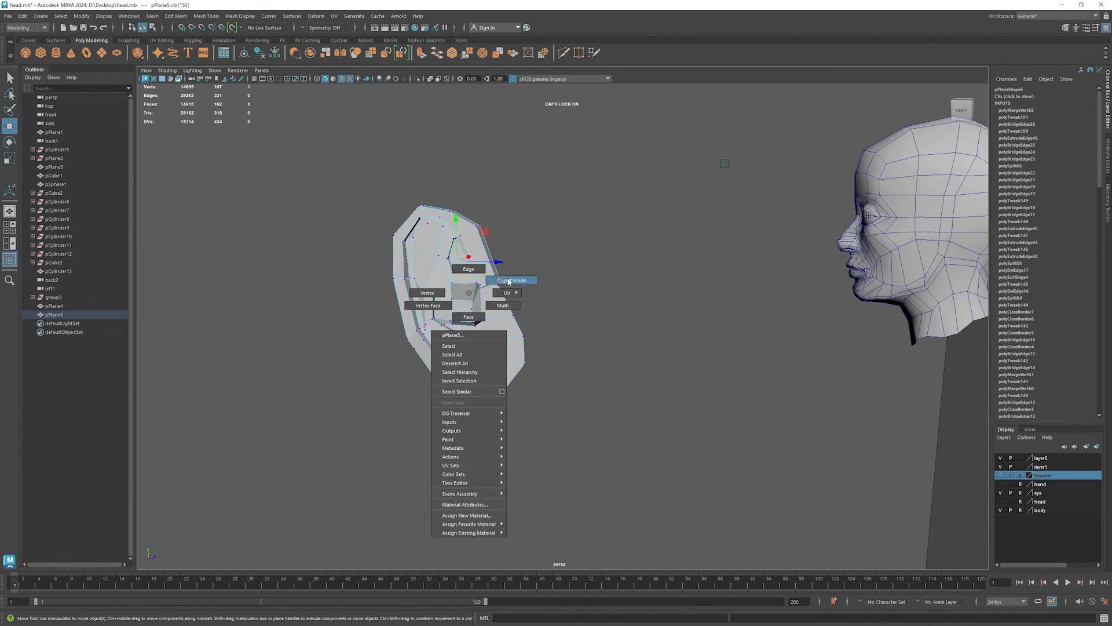
pyautogui.click(509, 281)
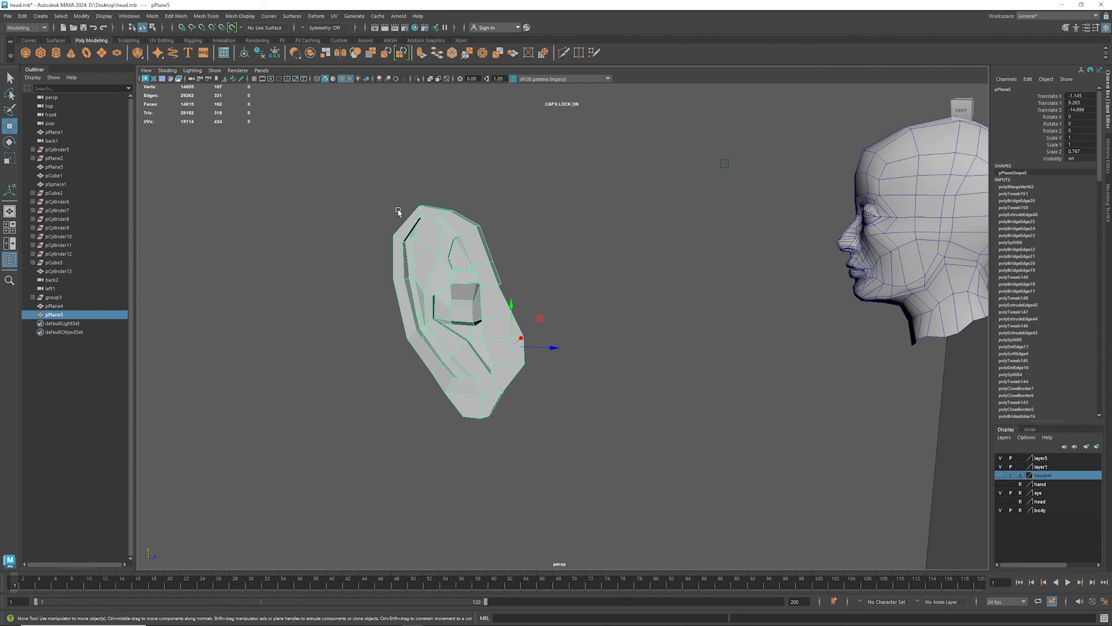
# - Create a mirrored copy of the ear with Duplicate Special, using geometry type Copy and a scale of -1 in X
pyautogui.click(56, 18)
pyautogui.moveTo(45, 19)
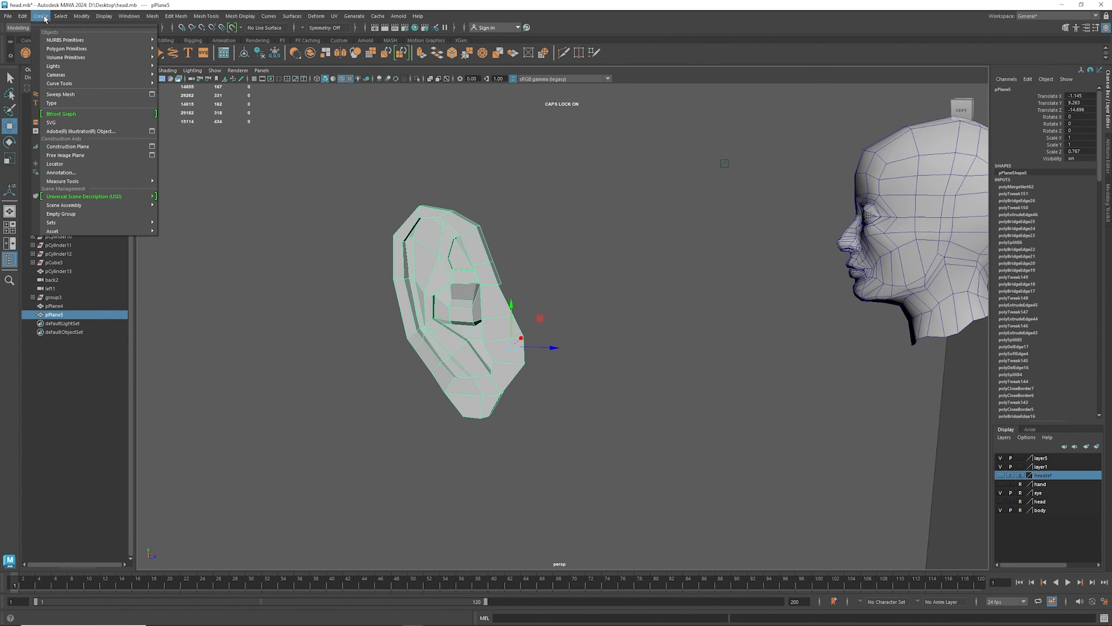
pyautogui.click(33, 17)
pyautogui.click(23, 16)
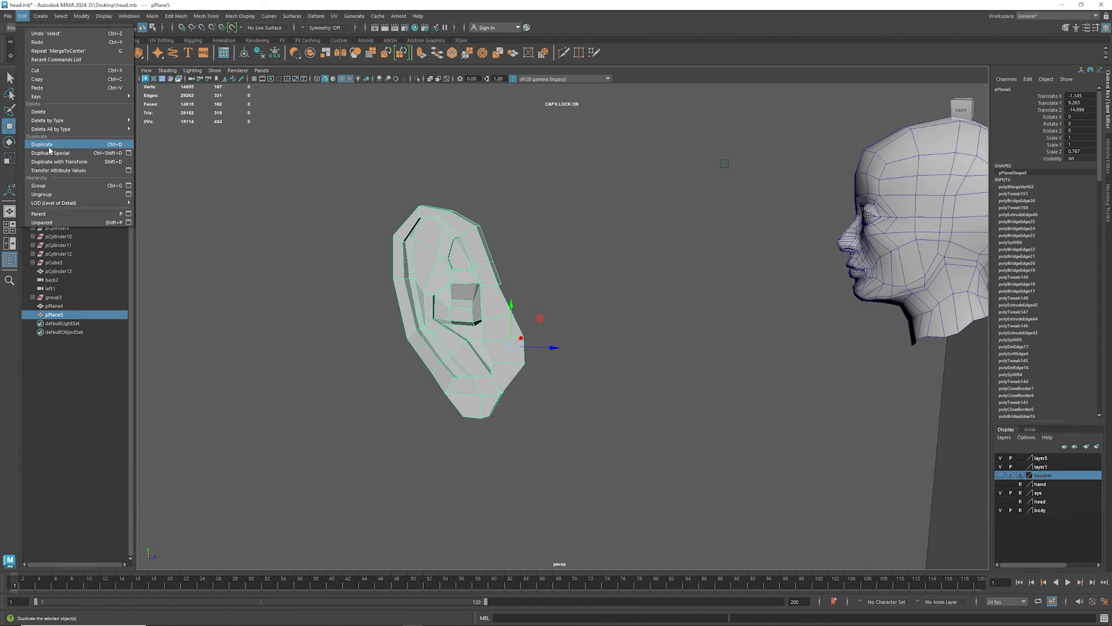
pyautogui.click(129, 153)
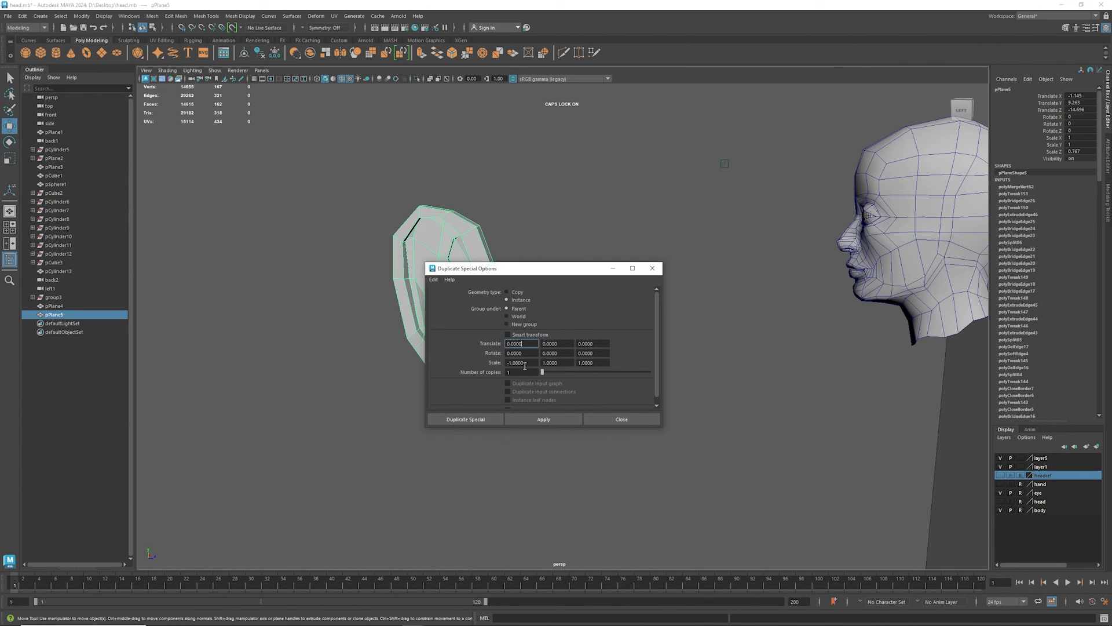
pyautogui.click(516, 293)
pyautogui.click(543, 420)
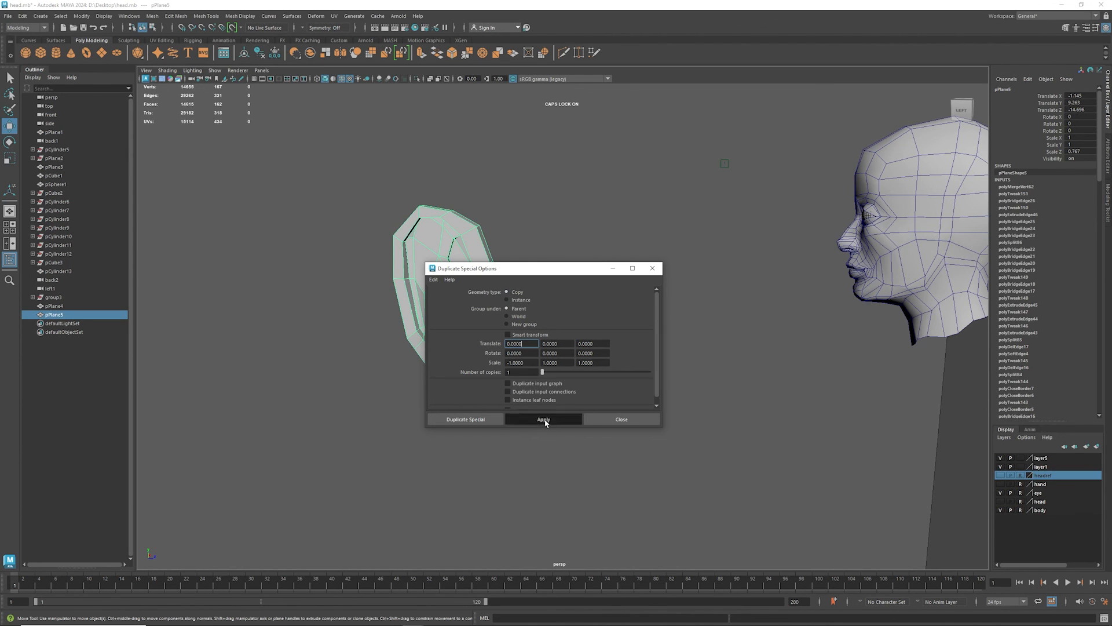
pyautogui.click(605, 418)
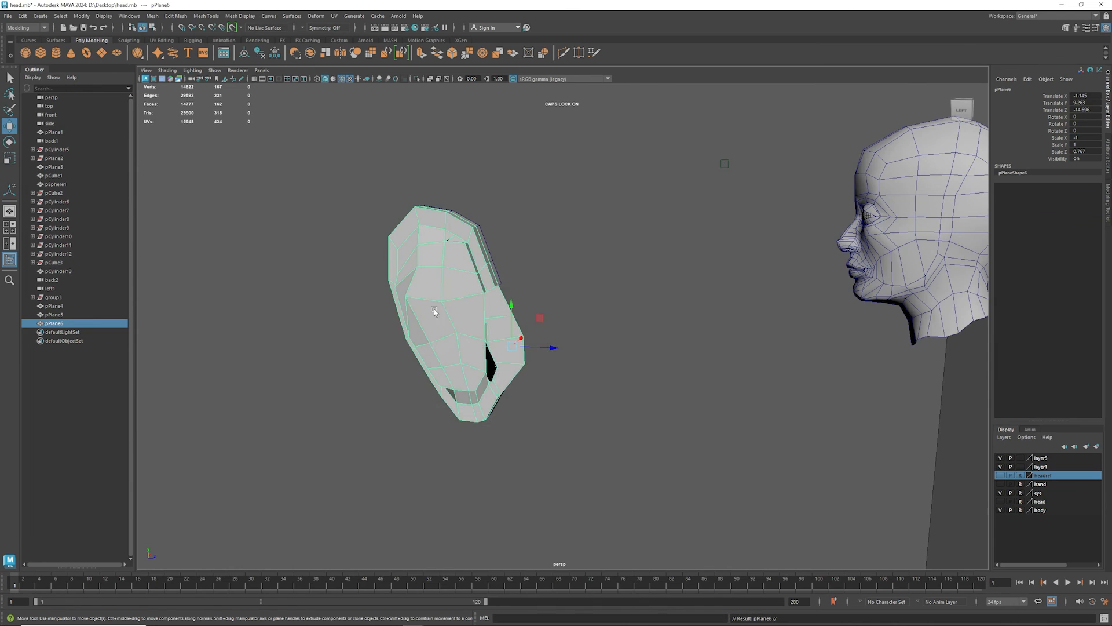
# - Move the mirrored ear away from the original toward the head and rotate it to about 158 degrees in Y
pyautogui.moveTo(551, 351); pyautogui.dragTo(788, 364)
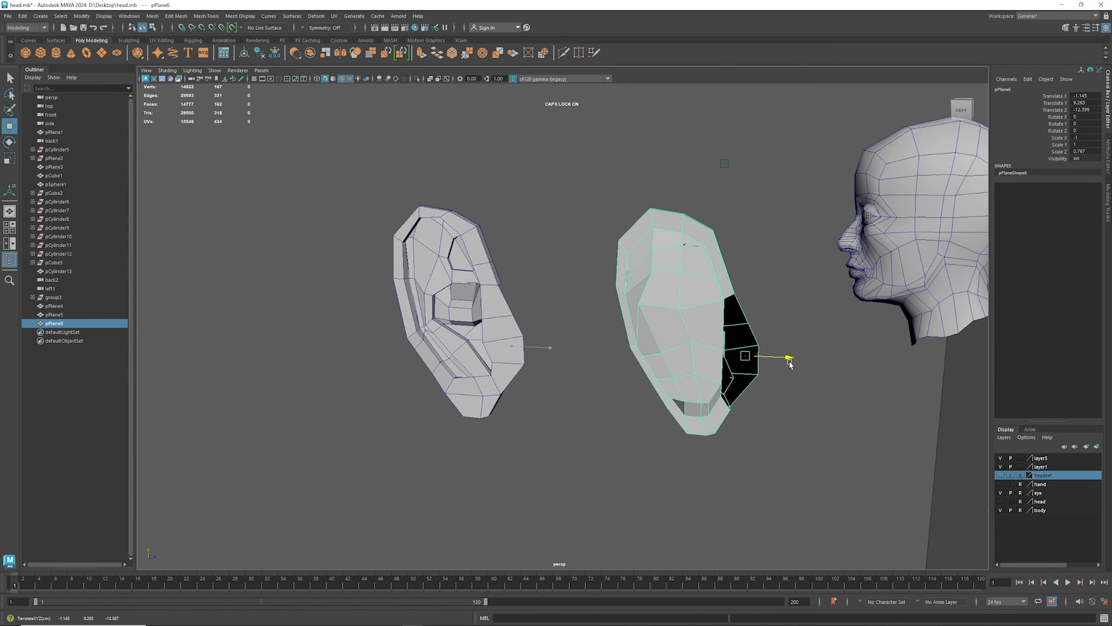
pyautogui.press('e')
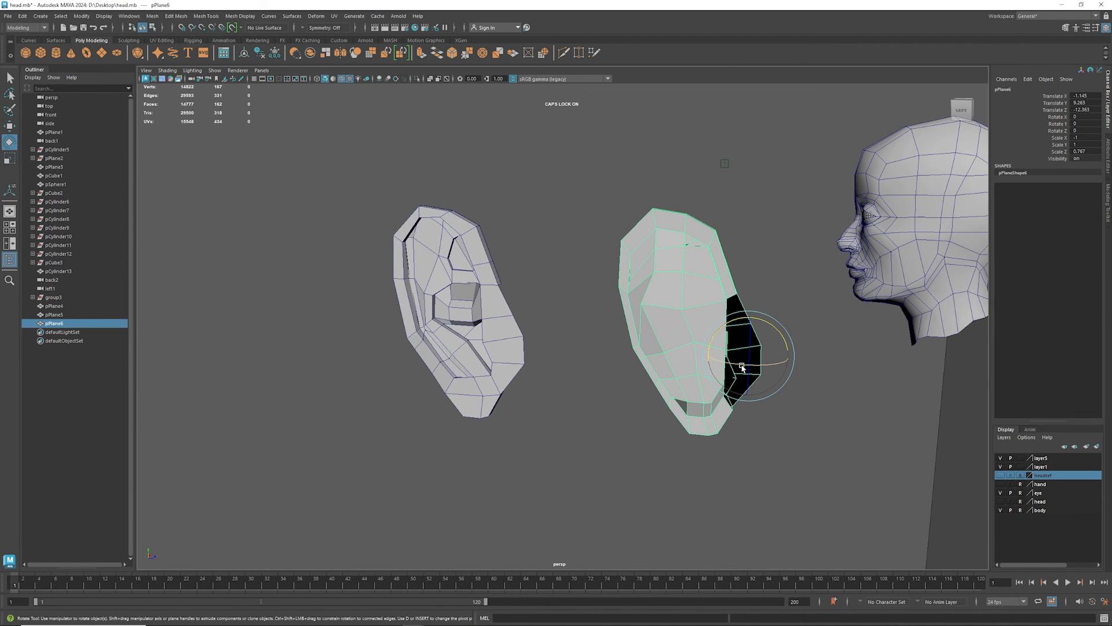
pyautogui.moveTo(742, 368); pyautogui.dragTo(778, 371)
pyautogui.keyDown('alt'); pyautogui.moveTo(784, 354); pyautogui.dragTo(434, 295, button='middle'); pyautogui.keyUp('alt')
pyautogui.keyDown('alt'); pyautogui.moveTo(434, 295); pyautogui.dragTo(511, 299); pyautogui.keyUp('alt')
pyautogui.scroll(-5, 468, 280)
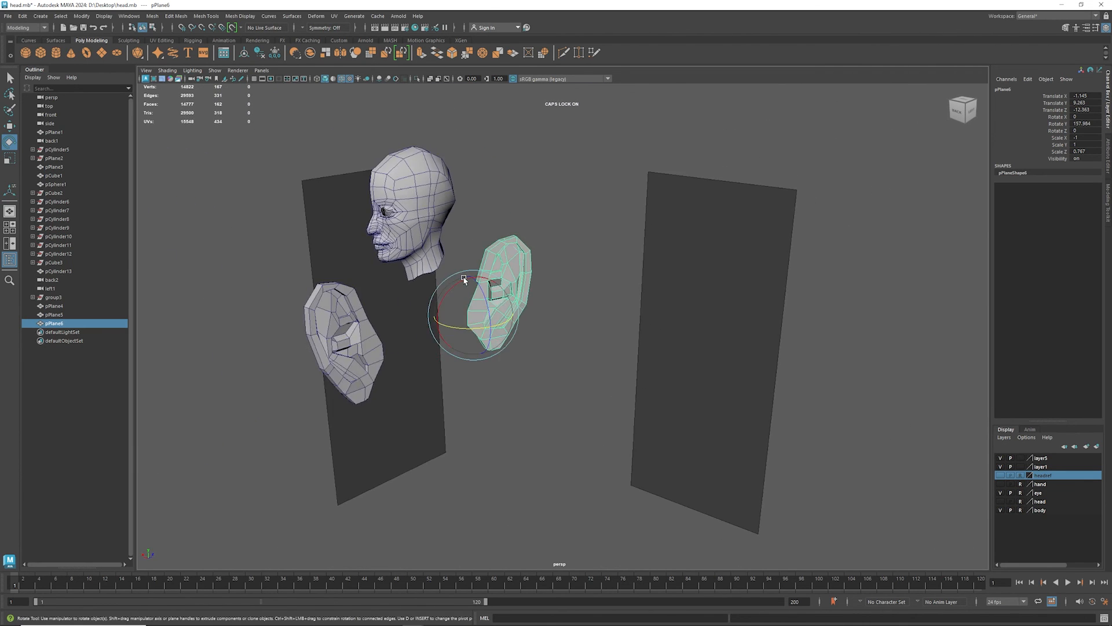
pyautogui.keyDown('alt'); pyautogui.moveTo(465, 280); pyautogui.dragTo(524, 368, button='middle'); pyautogui.keyUp('alt')
pyautogui.keyDown('alt'); pyautogui.moveTo(523, 367); pyautogui.dragTo(464, 306); pyautogui.keyUp('alt')
# - Move the mirrored ear up against the side of the head
pyautogui.press('w')
pyautogui.scroll(3, 497, 301)
pyautogui.scroll(1, 497, 303)
pyautogui.scroll(5, 614, 291)
pyautogui.scroll(1, 614, 291)
pyautogui.keyDown('alt'); pyautogui.moveTo(614, 290); pyautogui.dragTo(210, 385, button='middle'); pyautogui.keyUp('alt')
# - Scale the mirrored ear down uniformly to suit the head and tilt it to about 14.5 degrees in Z
pyautogui.press('r')
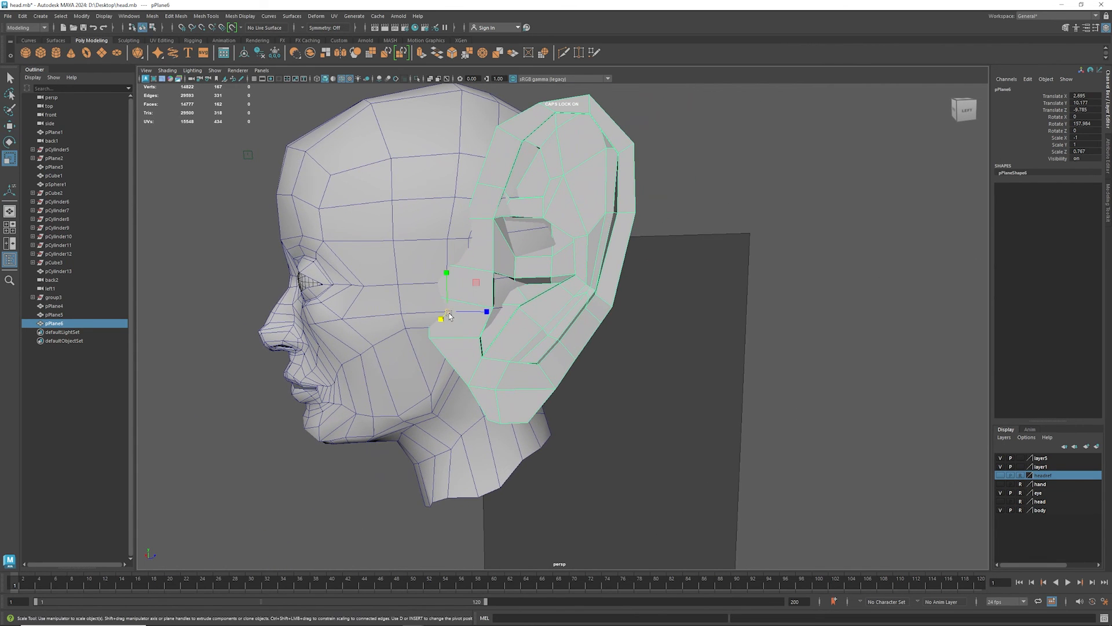
pyautogui.moveTo(449, 315); pyautogui.dragTo(421, 348)
pyautogui.press('e')
pyautogui.moveTo(420, 264); pyautogui.dragTo(418, 272)
pyautogui.keyDown('alt'); pyautogui.moveTo(429, 367); pyautogui.dragTo(354, 347); pyautogui.keyUp('alt')
# - Lower the ear slightly on the side of the head, then check its fit with the smooth preview on and off
pyautogui.press('w')
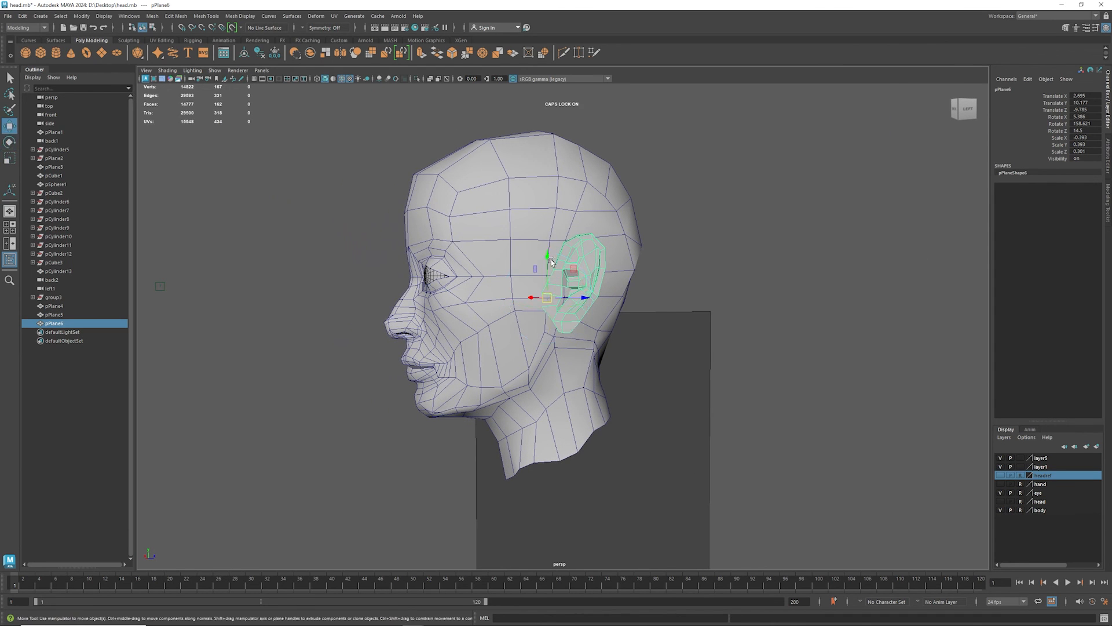
pyautogui.moveTo(547, 267); pyautogui.dragTo(542, 312)
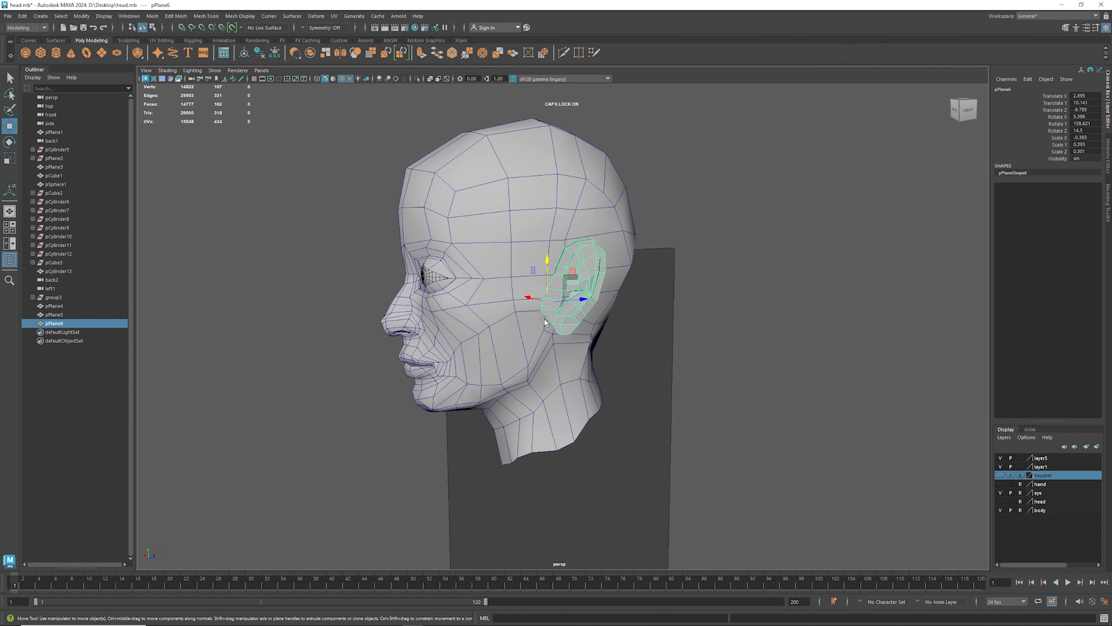
pyautogui.scroll(4, 543, 321)
pyautogui.scroll(4, 540, 302)
pyautogui.keyDown('alt'); pyautogui.moveTo(546, 247); pyautogui.dragTo(431, 347, button='middle'); pyautogui.keyUp('alt')
pyautogui.press('3')
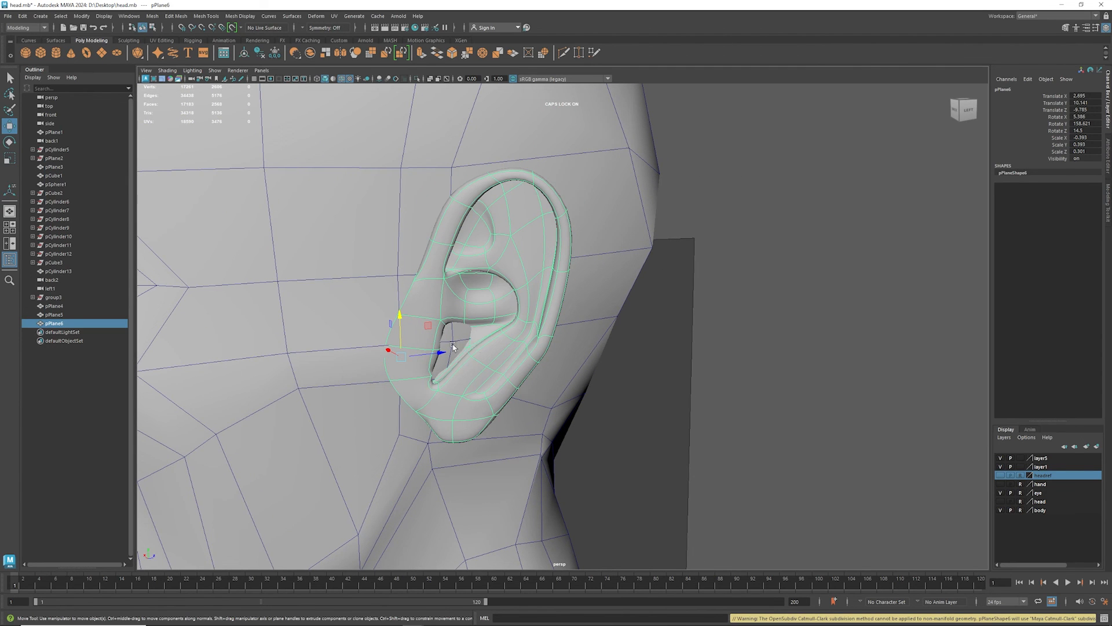
pyautogui.keyDown('alt'); pyautogui.moveTo(509, 315); pyautogui.dragTo(375, 358); pyautogui.keyUp('alt')
pyautogui.press('1')
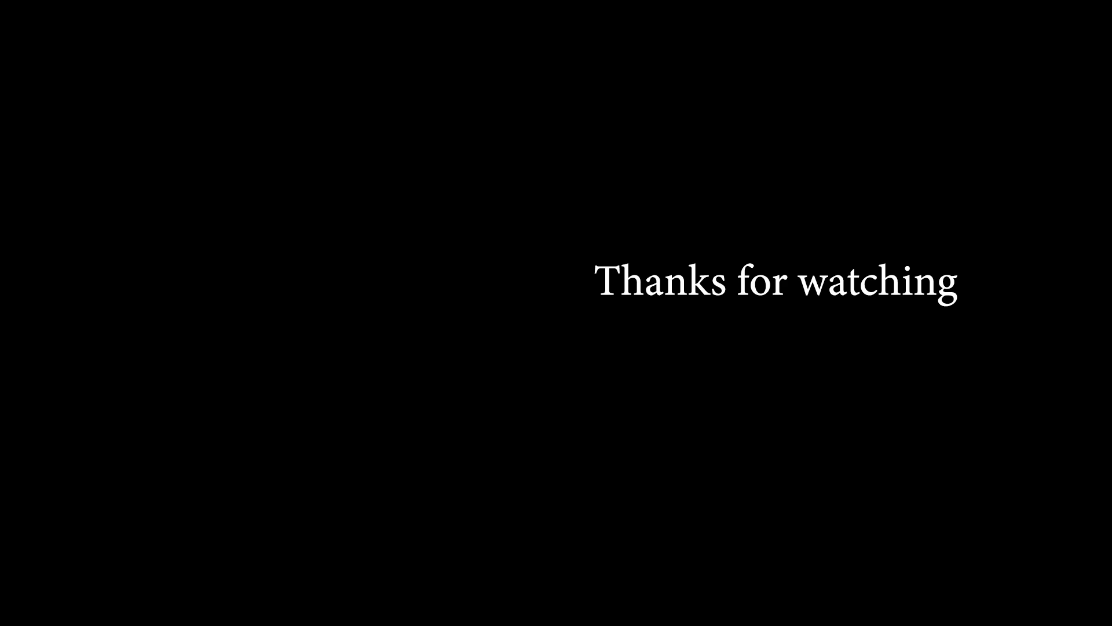